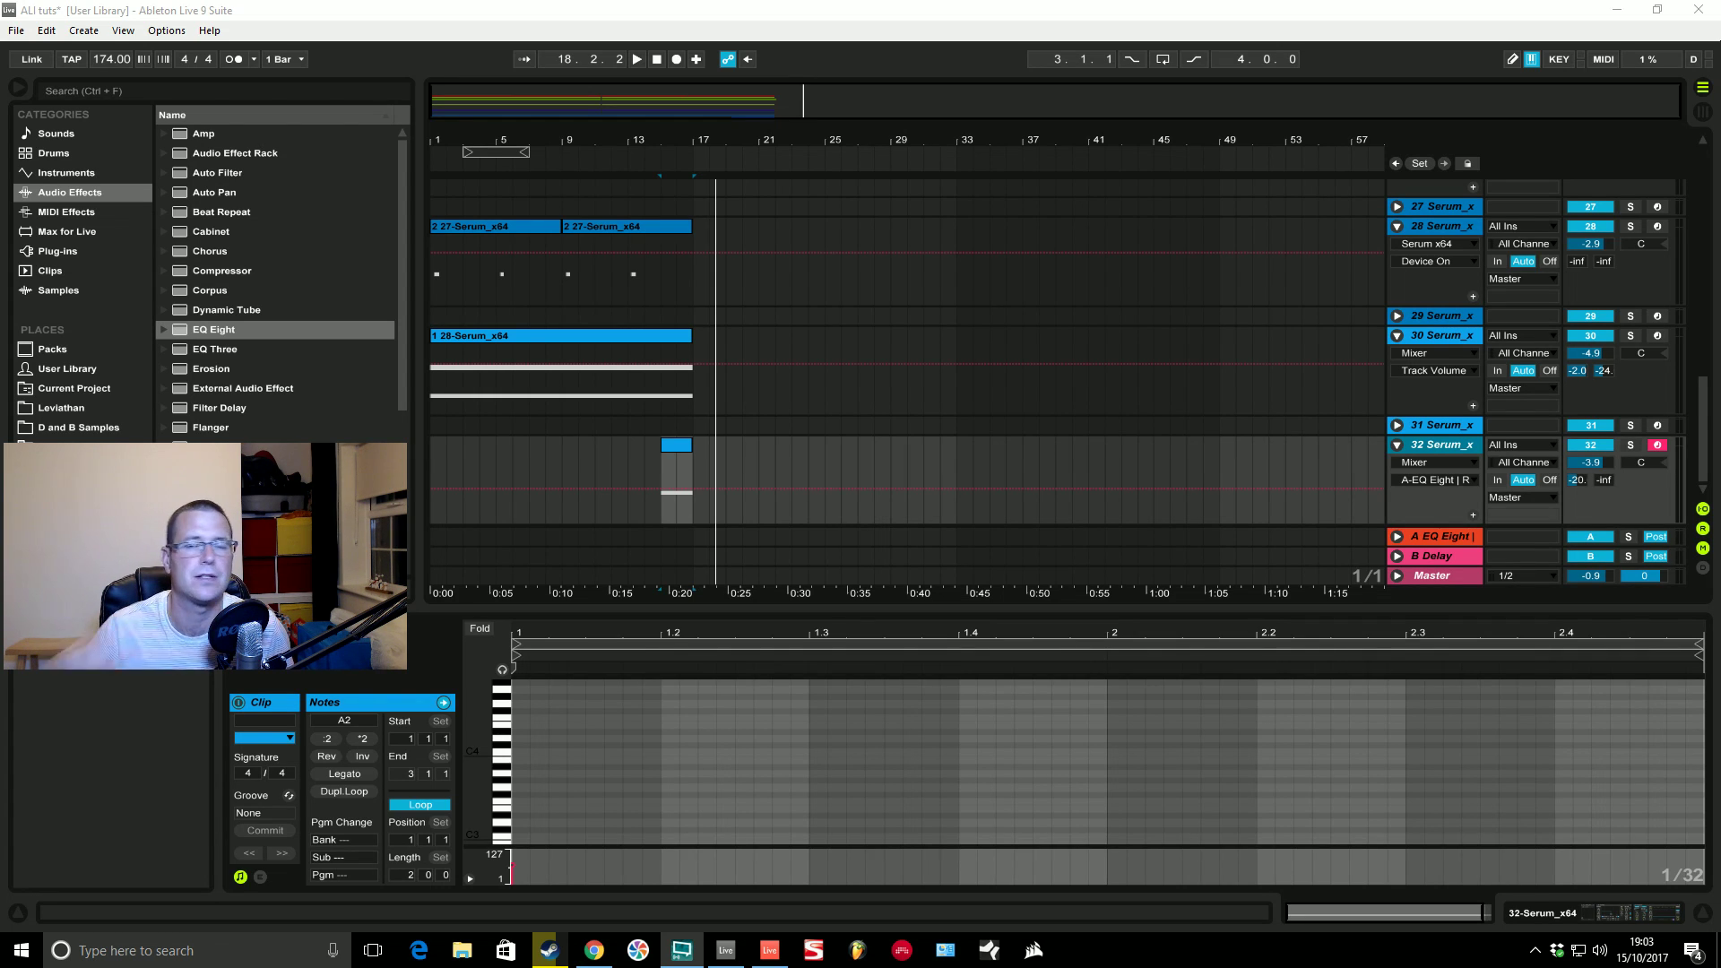
Step: Switch to Chrome to review the viewer's bass request and the linked Mateba - Syncope video, and move the browser window aside
{"action": "left_click", "coordinate": [594, 951]}
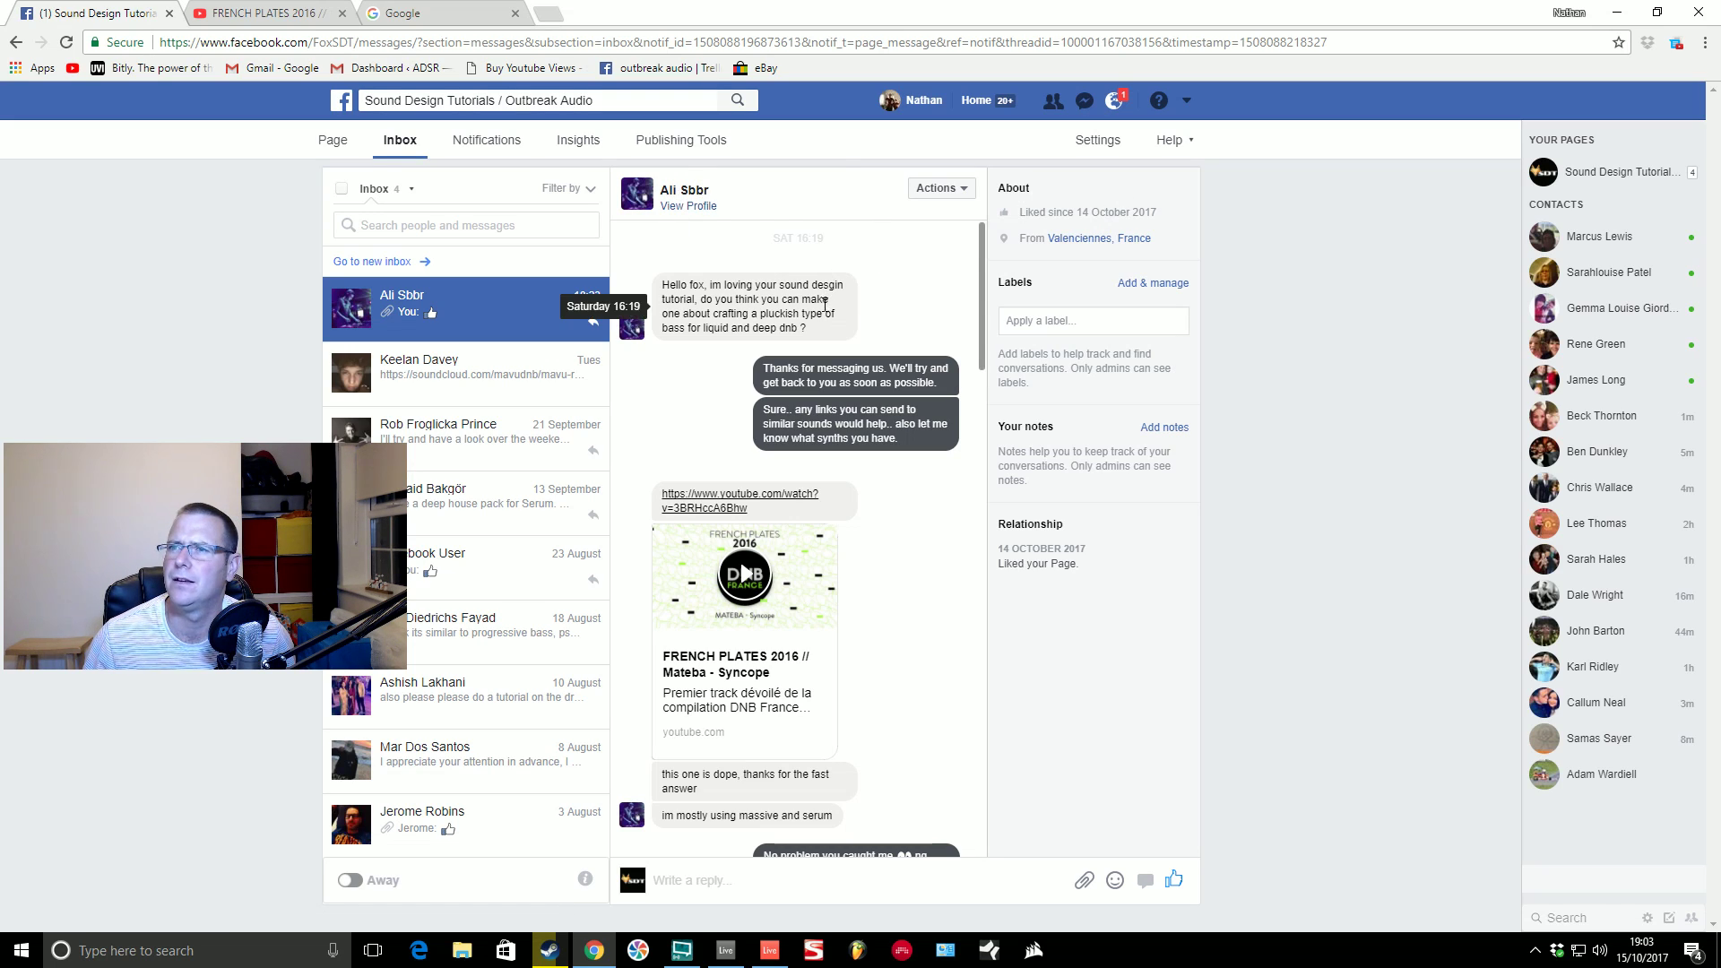
{"action": "left_click", "coordinate": [279, 20]}
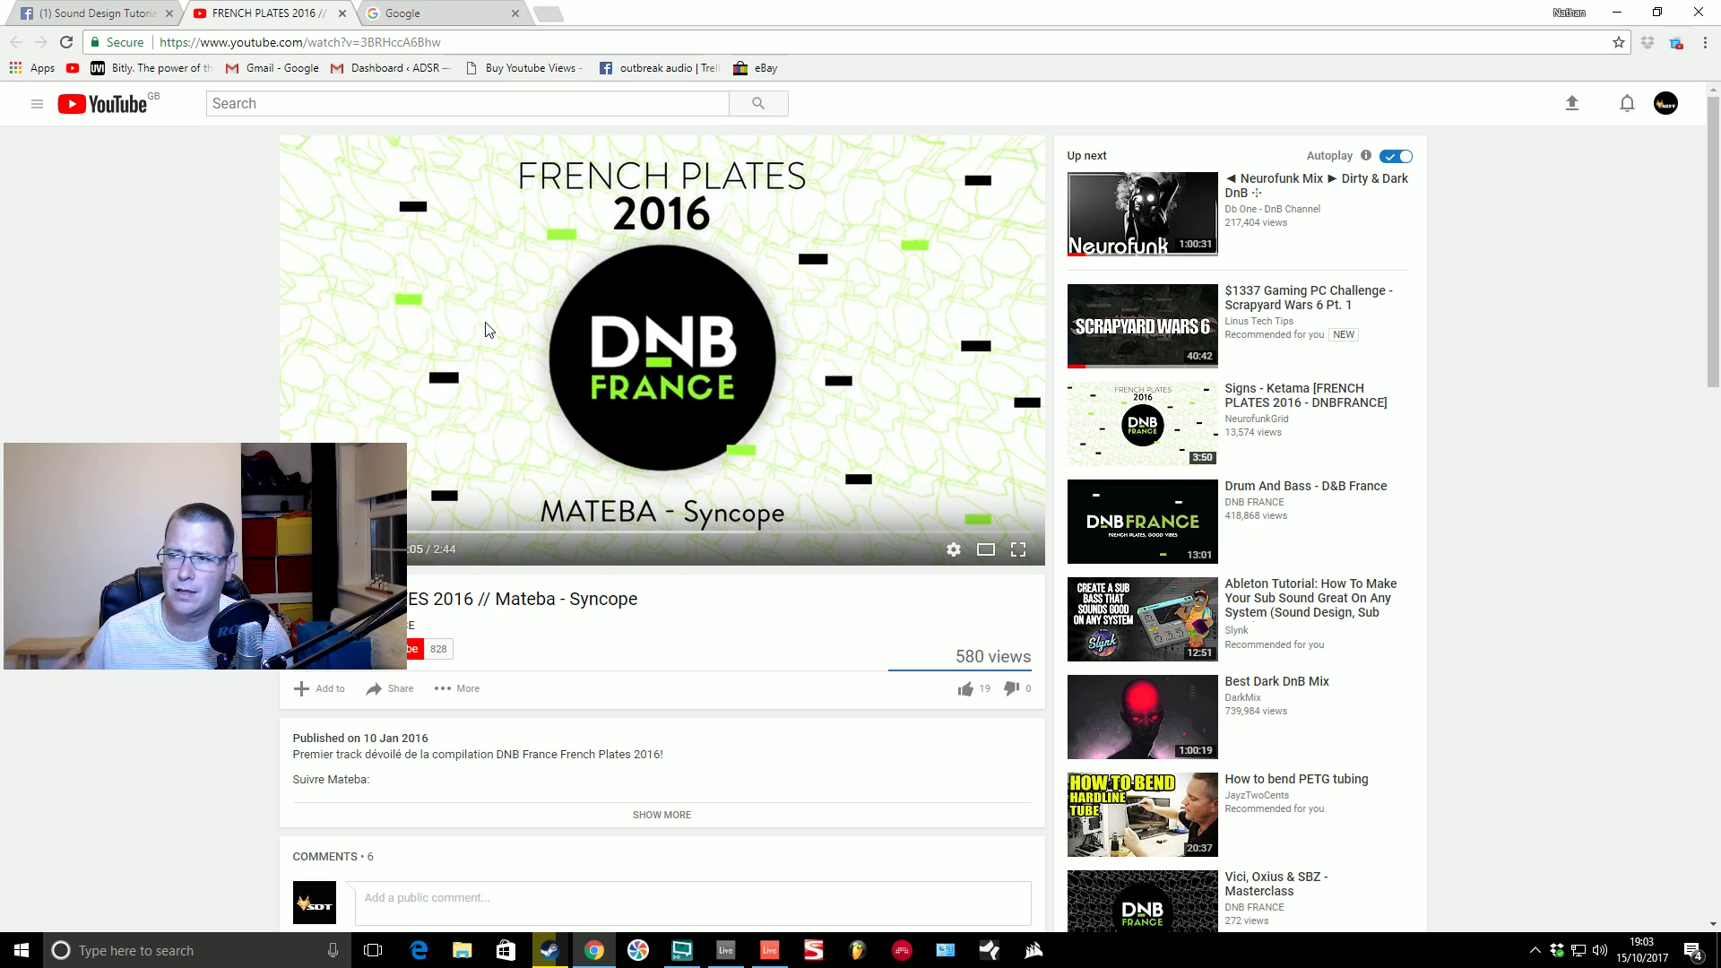
{"action": "double_click", "coordinate": [1318, 18]}
{"action": "left_click_drag", "start_coordinate": [1330, 54], "coordinate": [2, 436]}
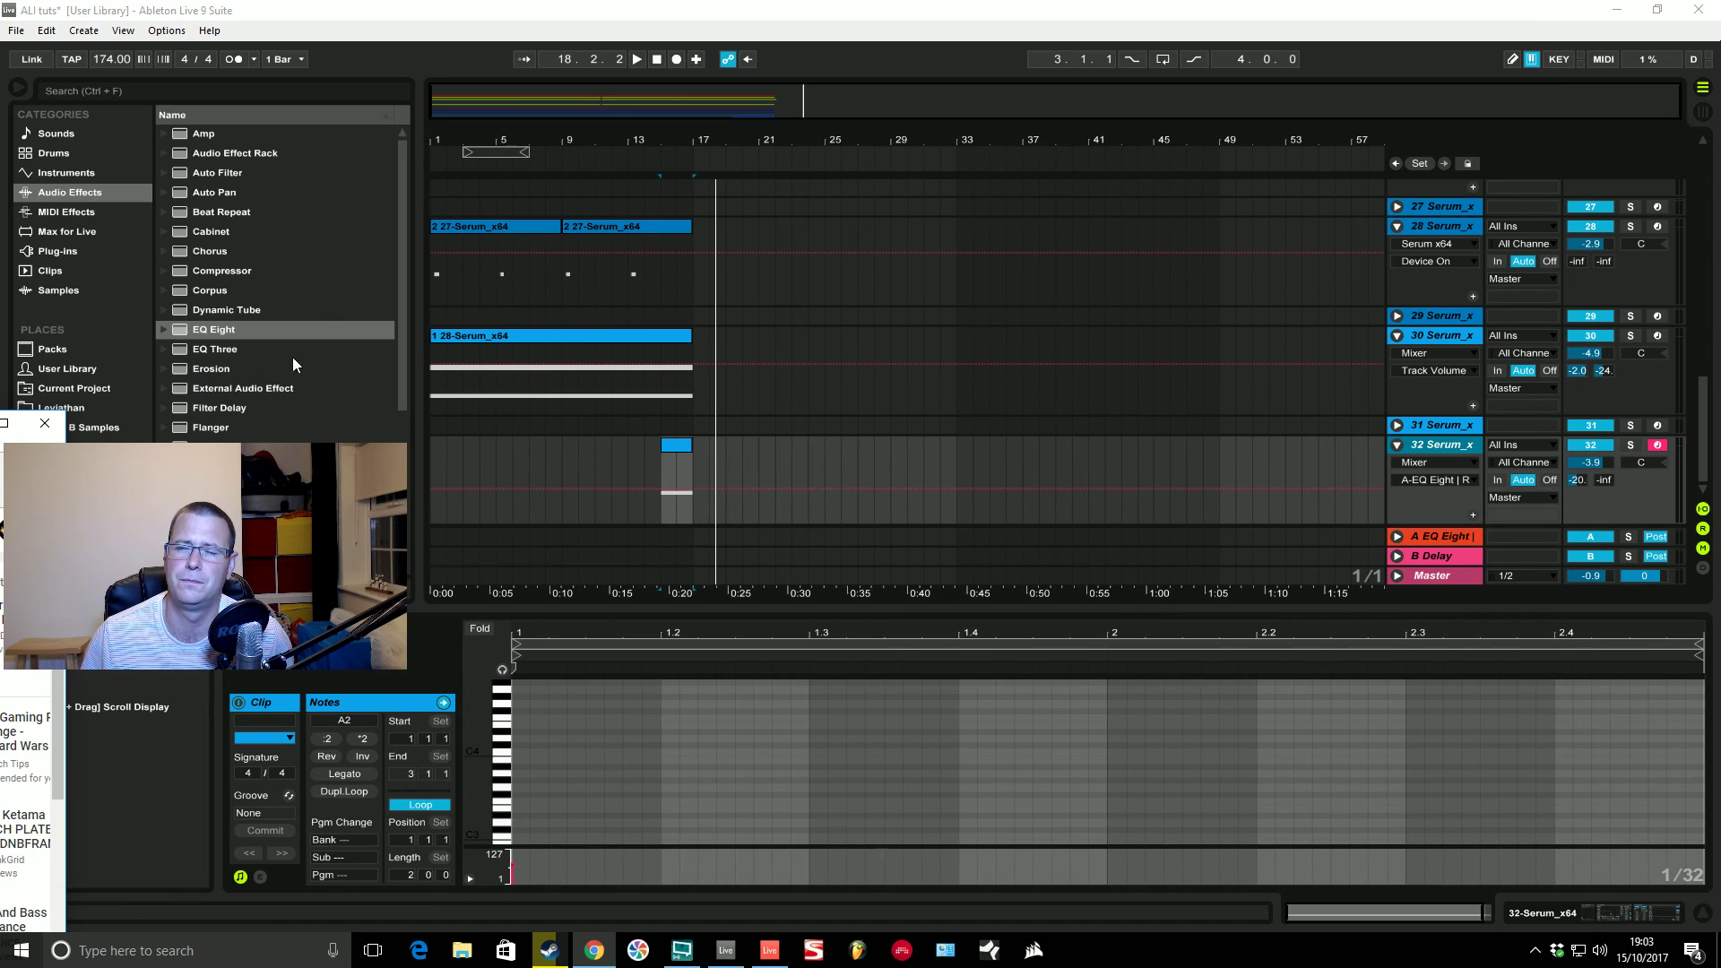
Step: Play the whole arrangement from bar 1 to hear all the Serum tracks together
{"action": "left_click", "coordinate": [434, 294]}
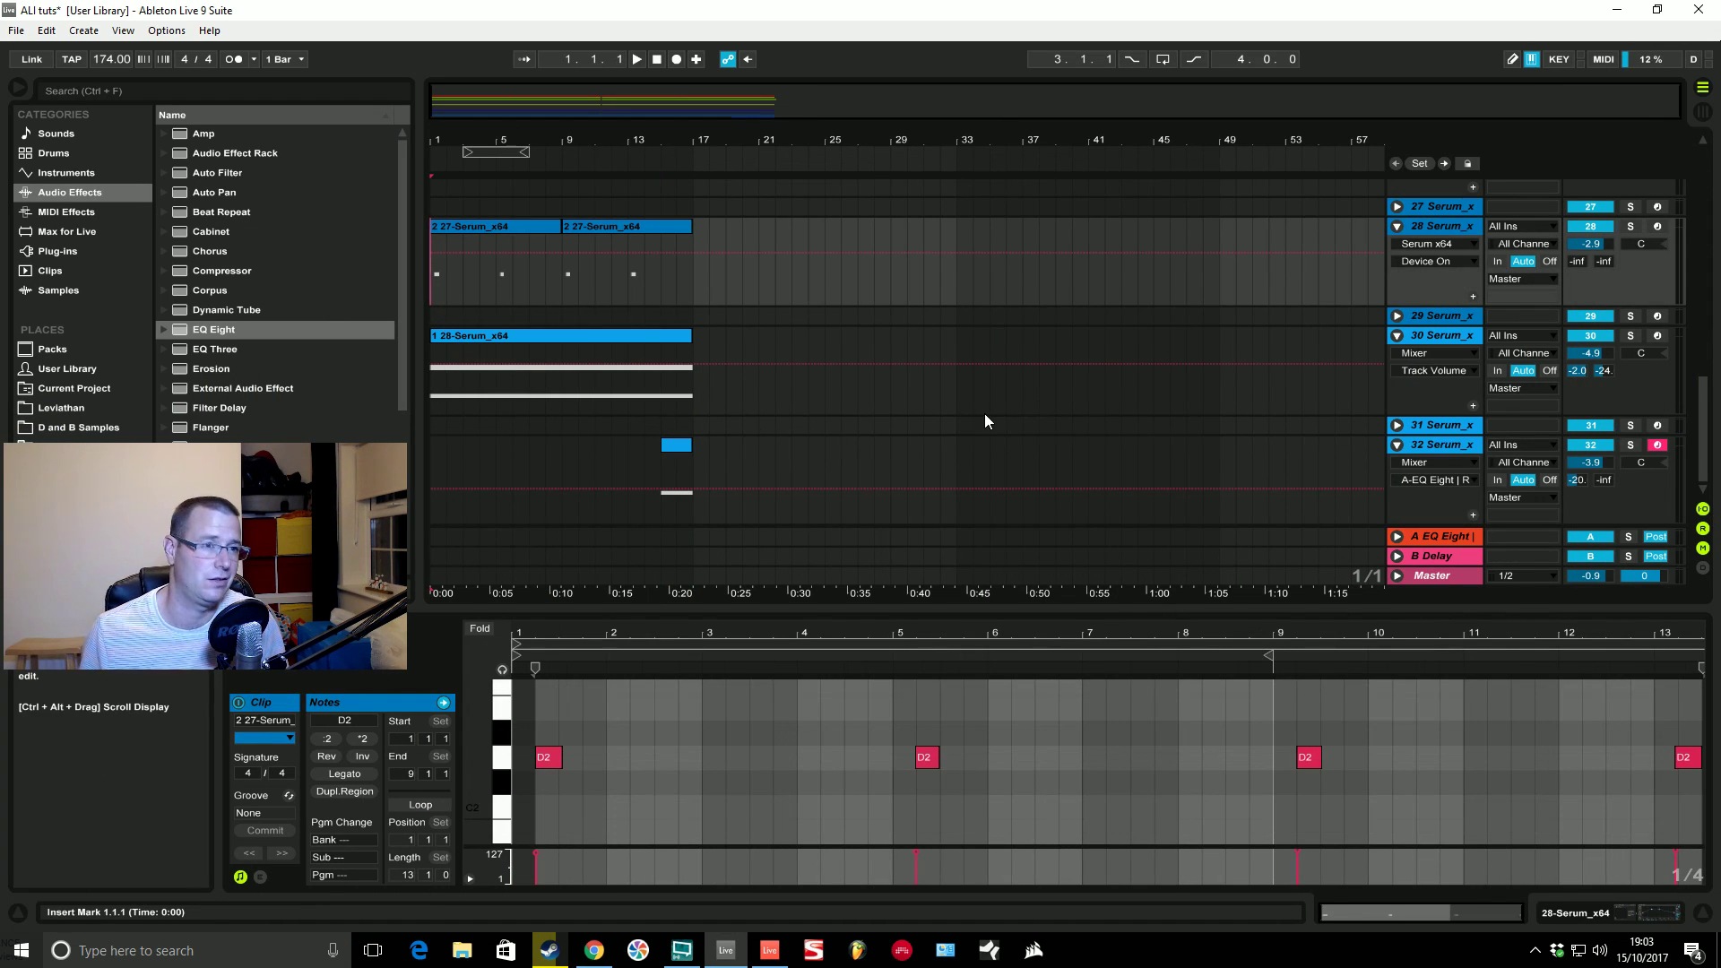
{"action": "key", "text": "space"}
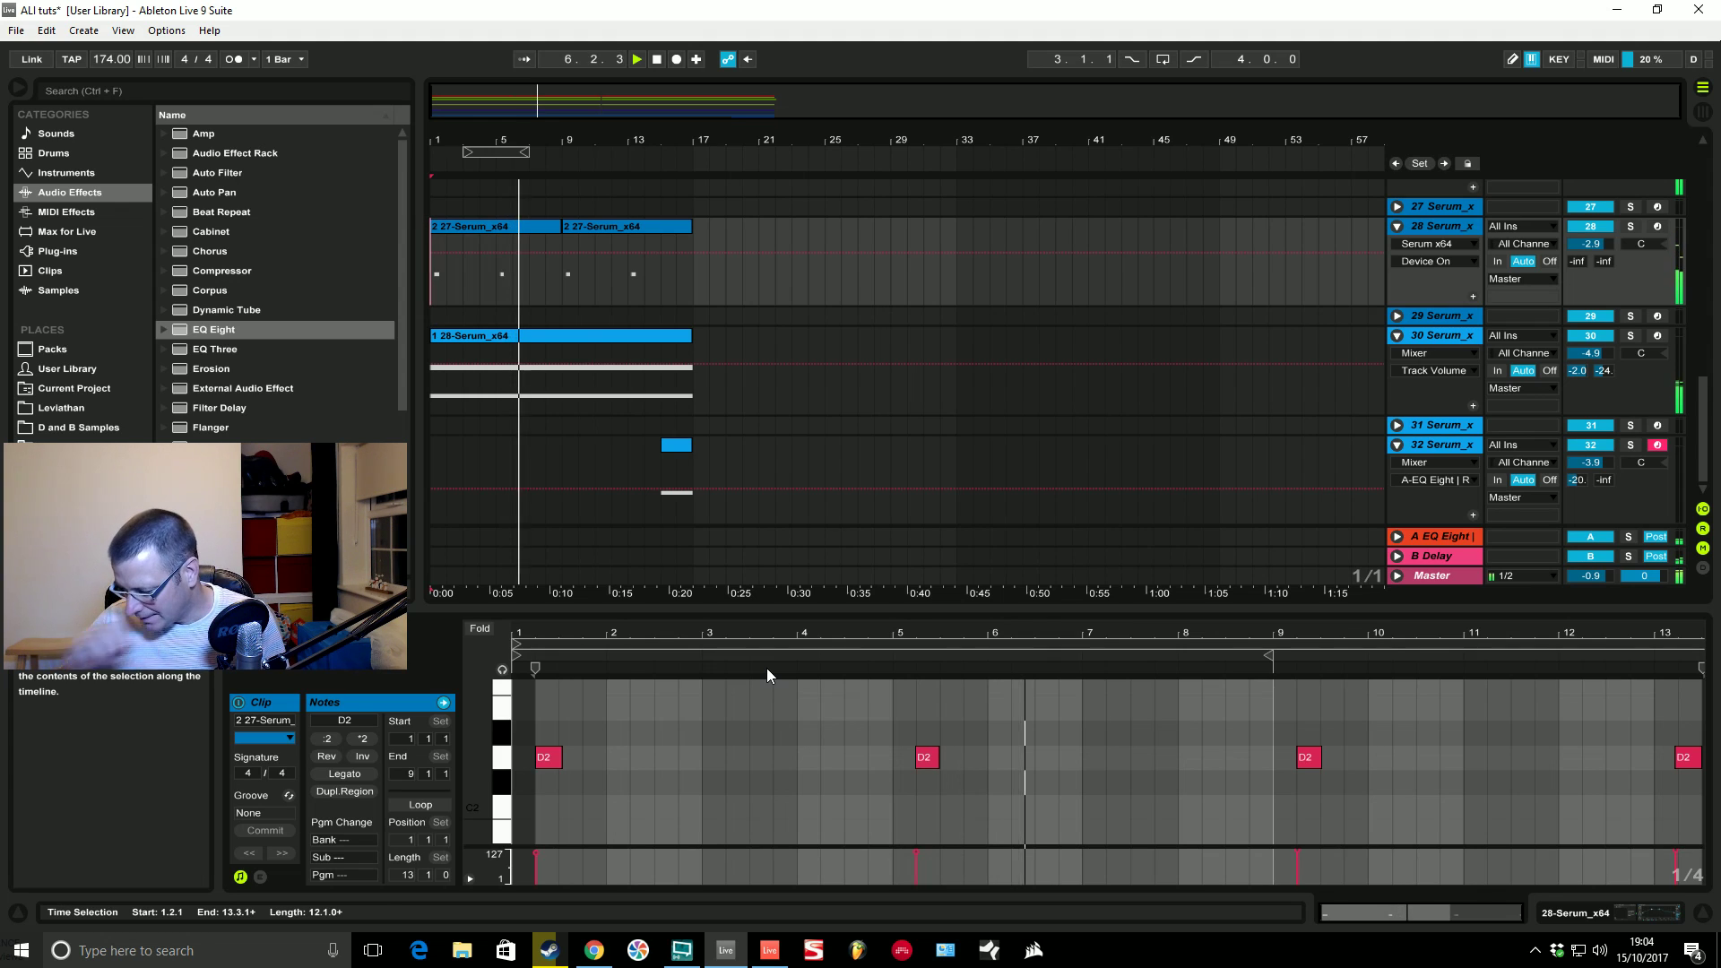
{"action": "key", "text": "ctrl+a"}
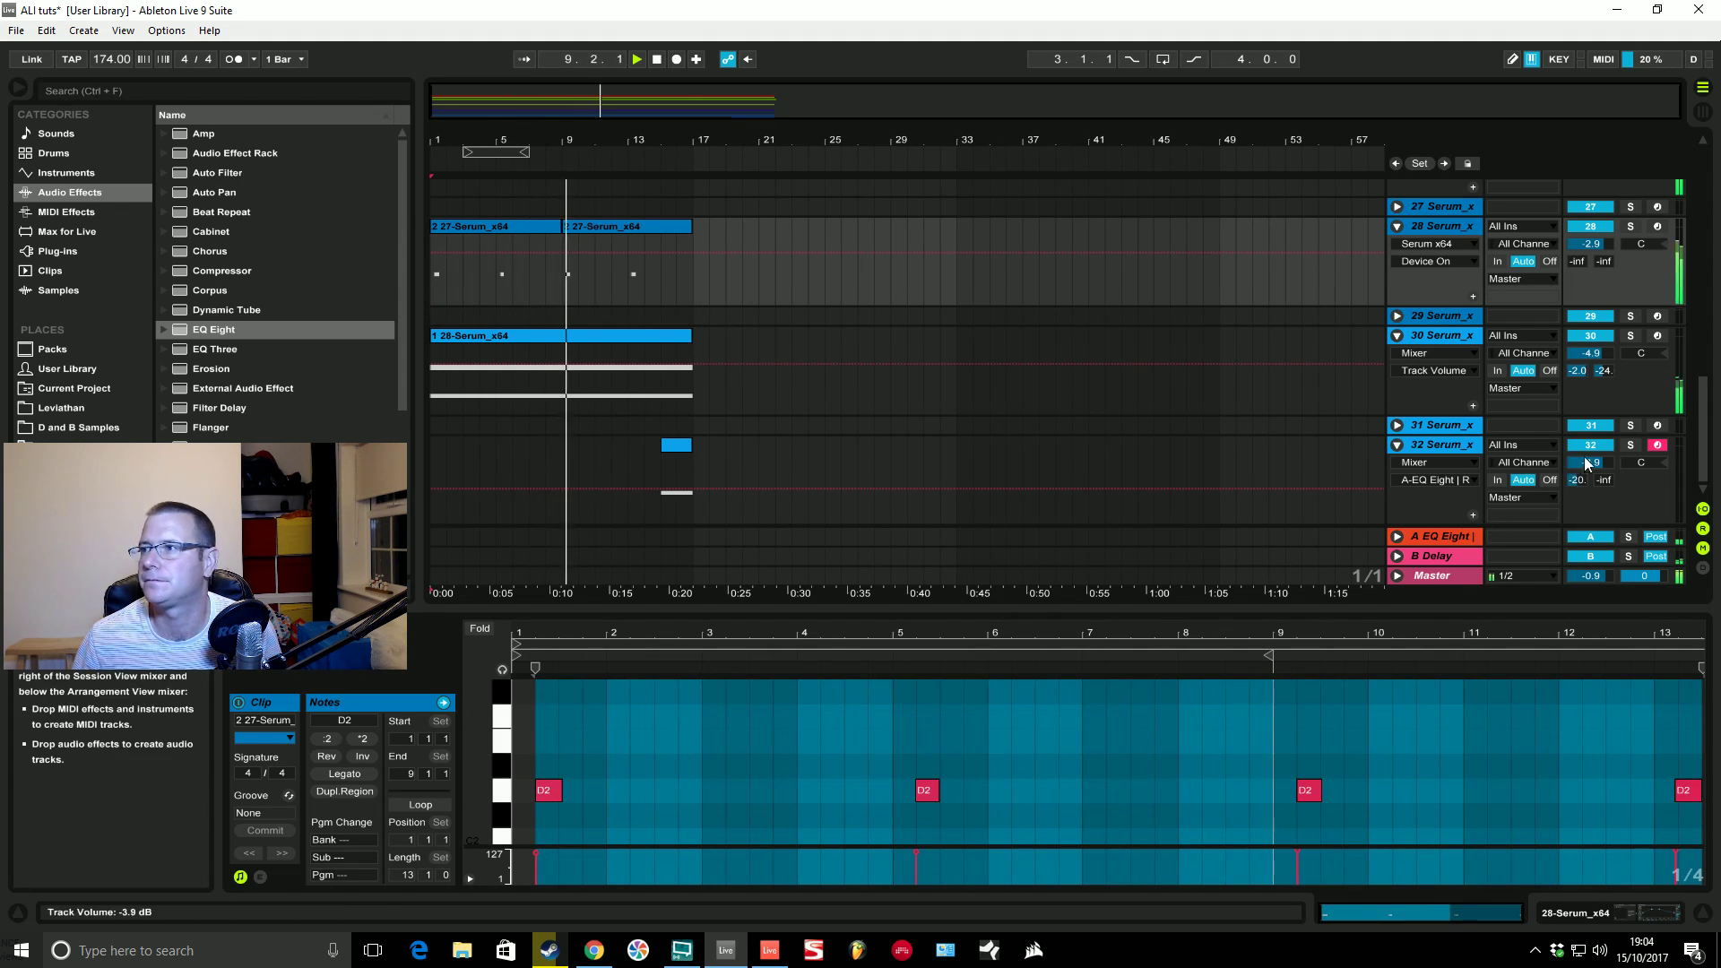
{"action": "left_click", "coordinate": [1595, 507]}
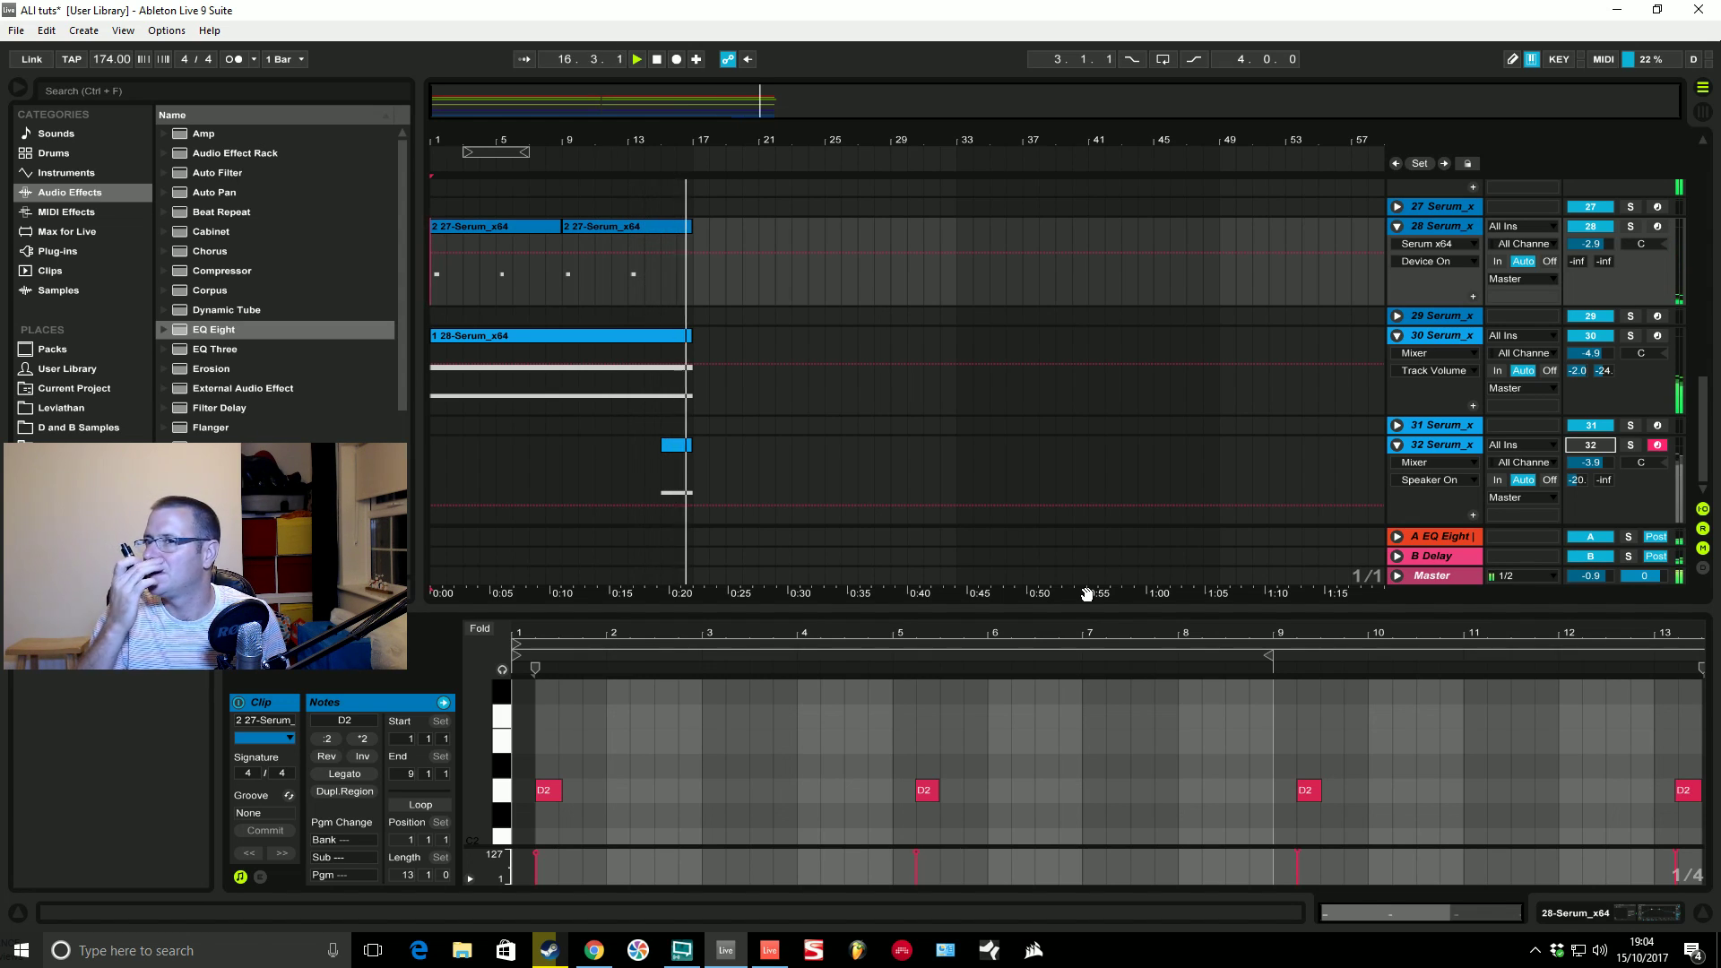
{"action": "key", "text": "space"}
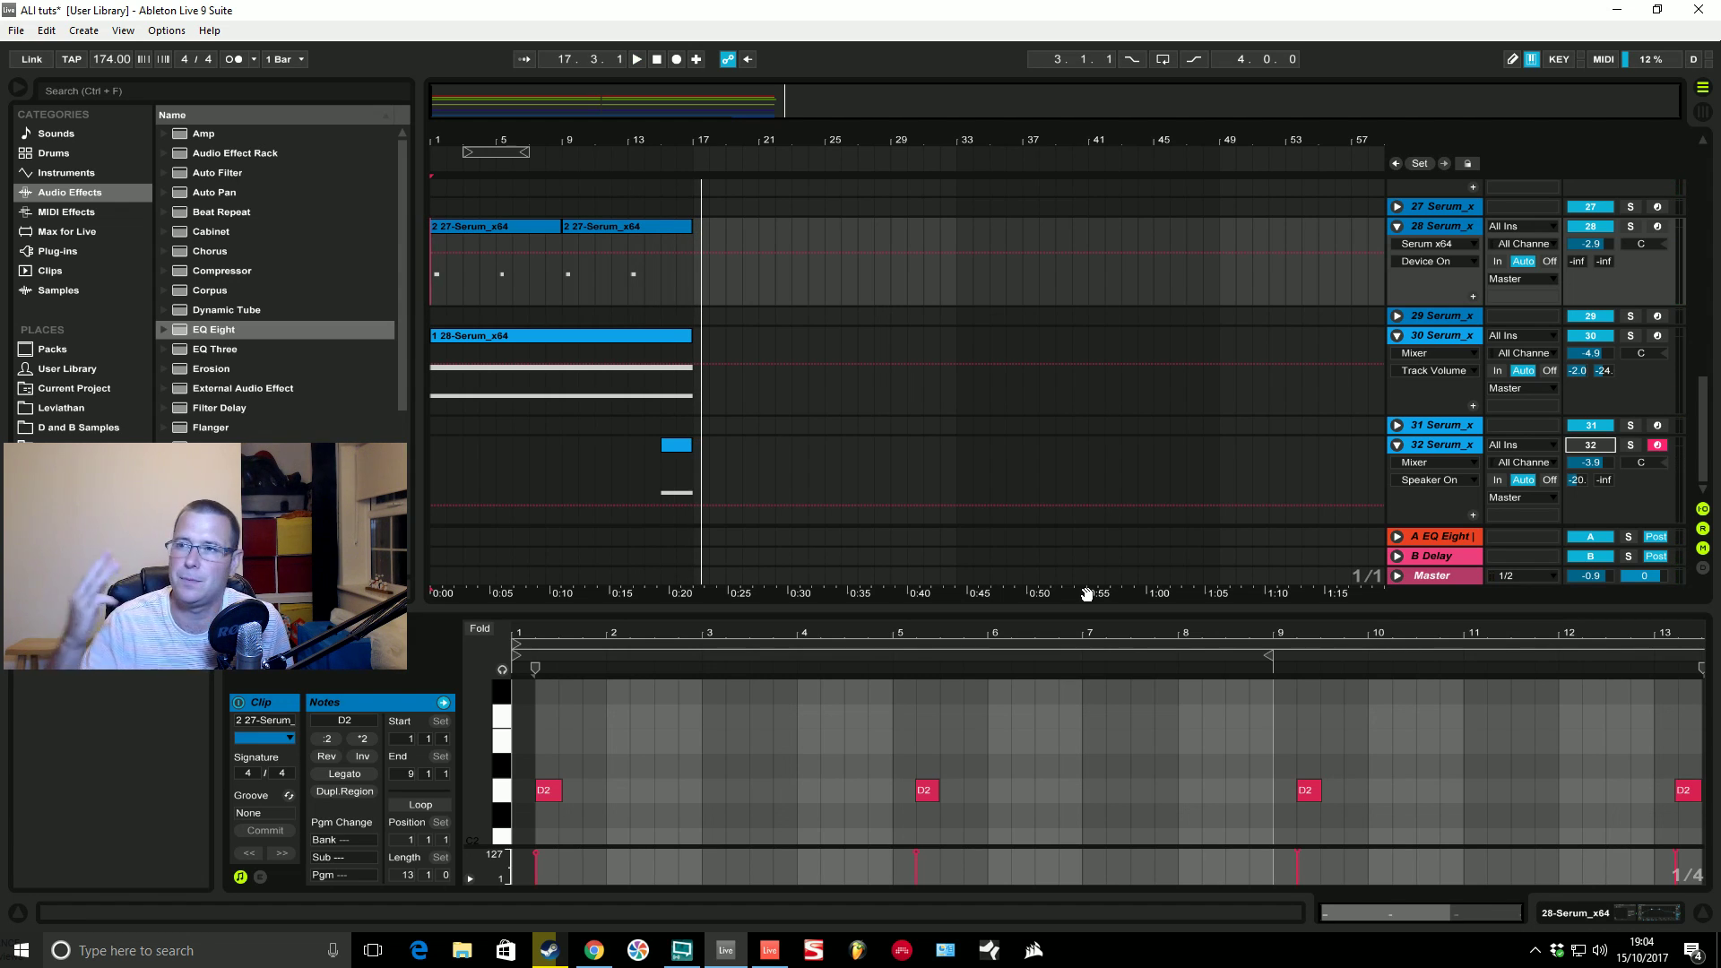
Step: Solo Serum tracks 26, 28 and 30 one at a time and listen to each layer
{"action": "scroll", "coordinate": [1293, 269], "scroll_direction": "up", "scroll_amount": 3}
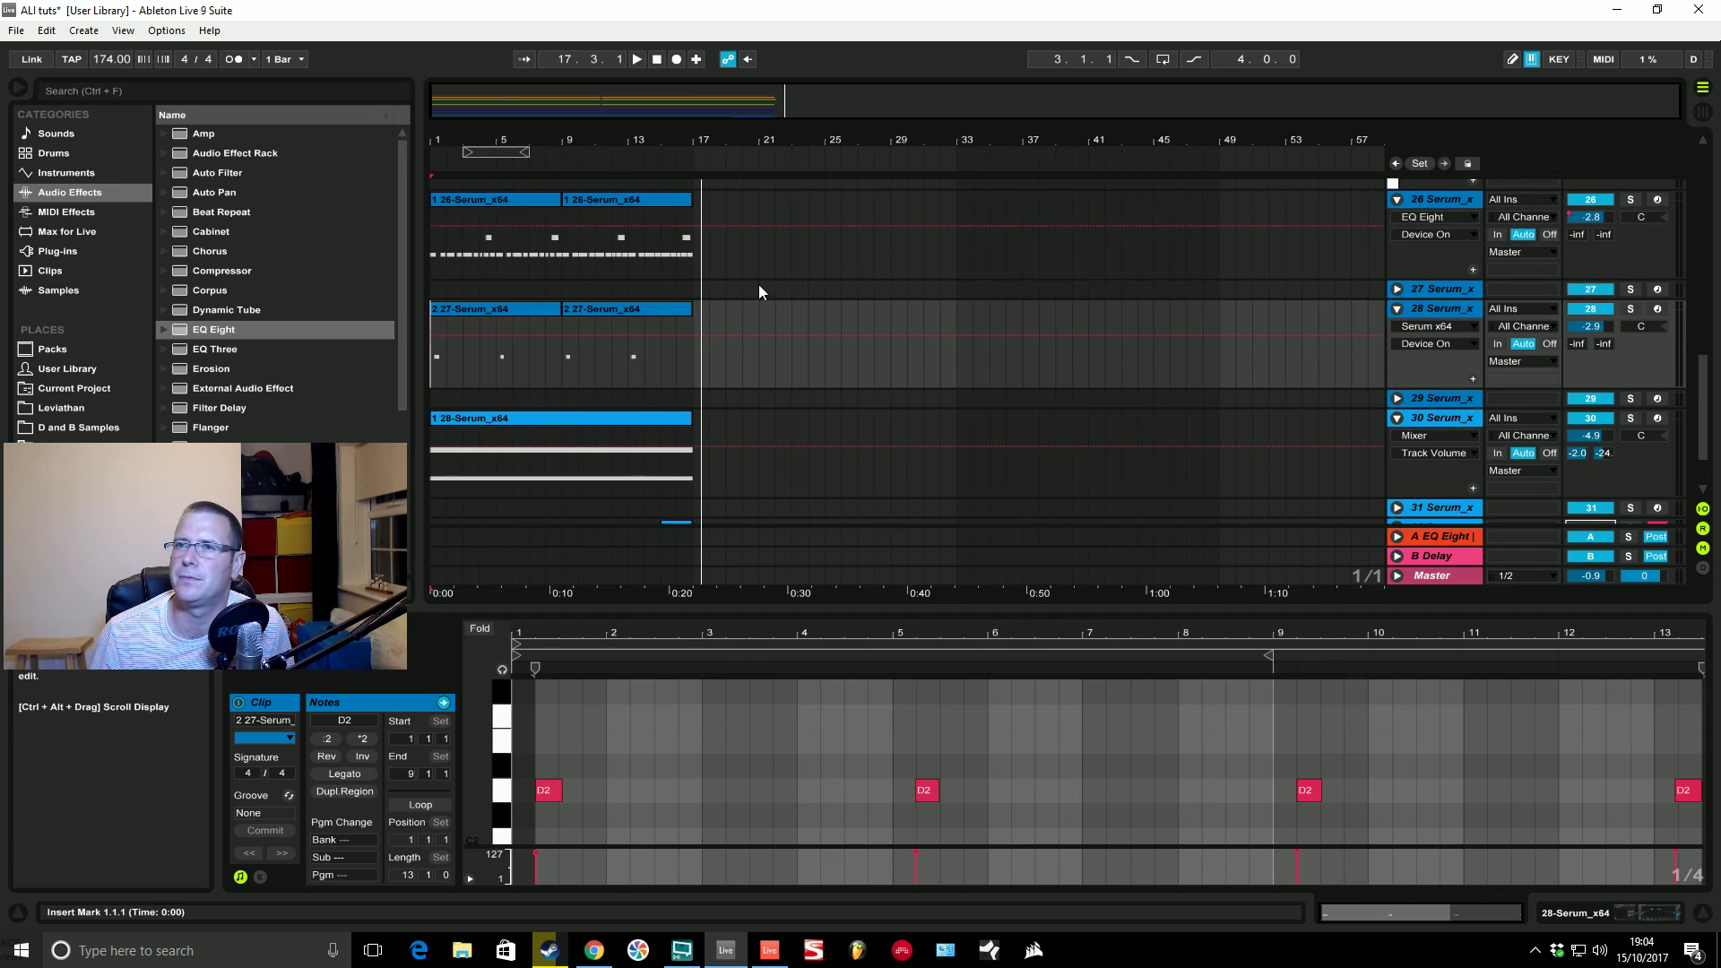
{"action": "left_click", "coordinate": [1631, 201]}
{"action": "key", "text": "space"}
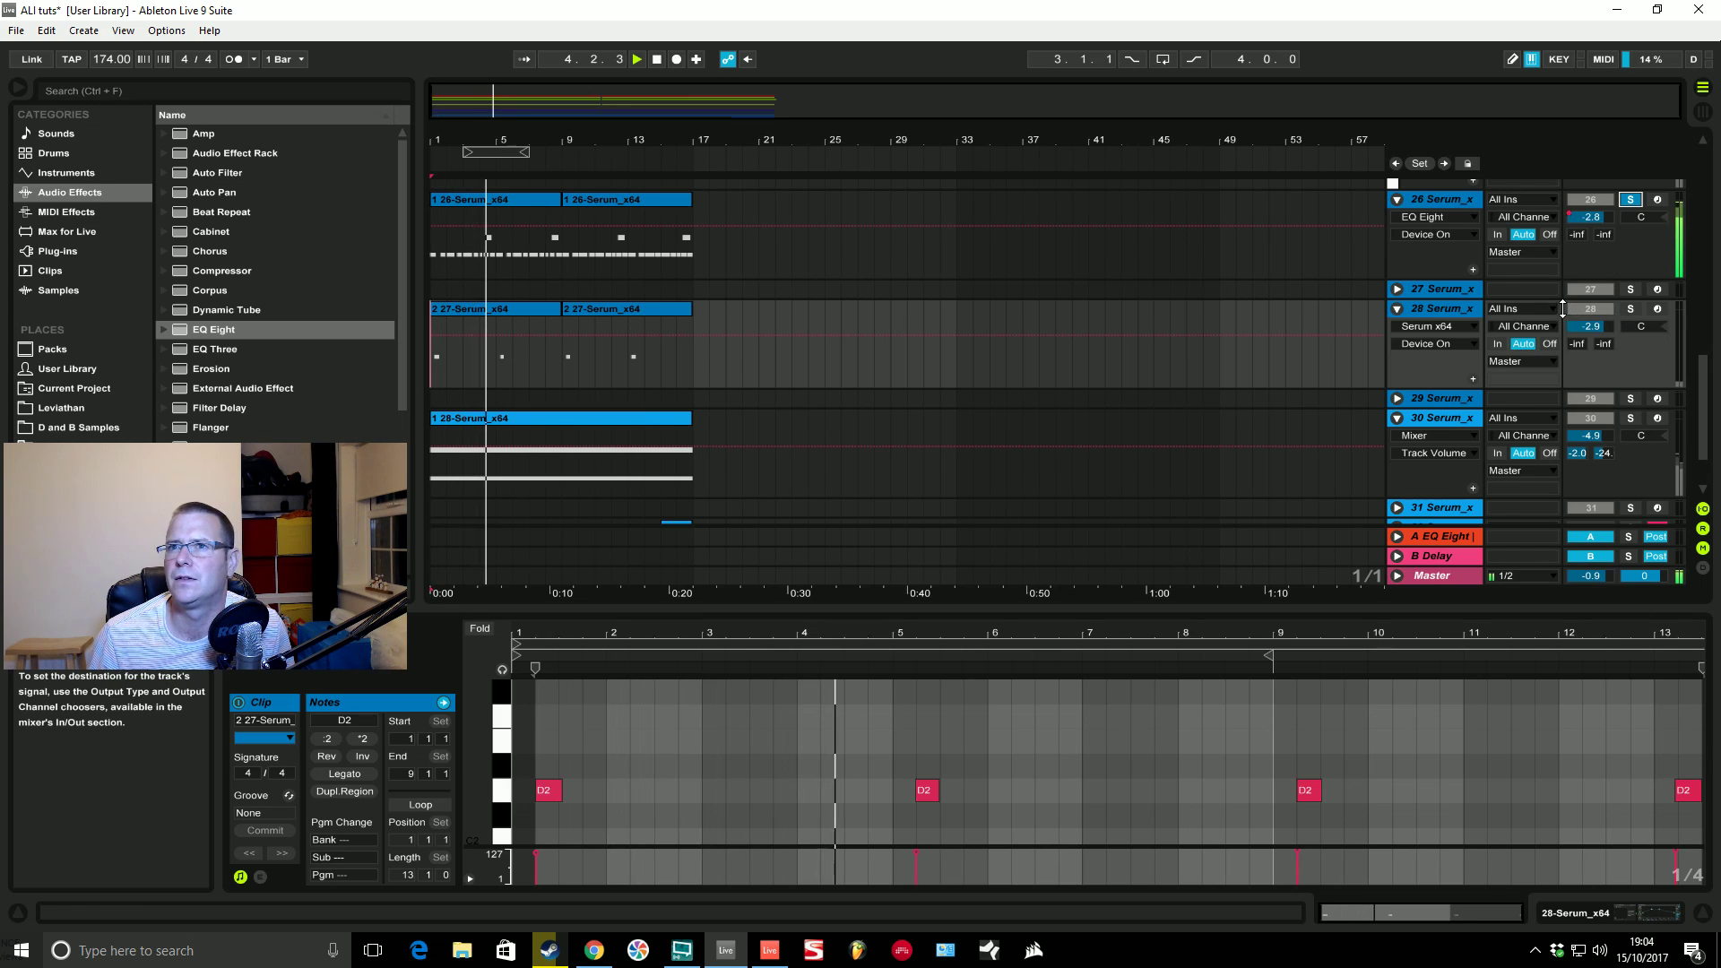
{"action": "key", "text": "space"}
{"action": "left_click", "coordinate": [1631, 308]}
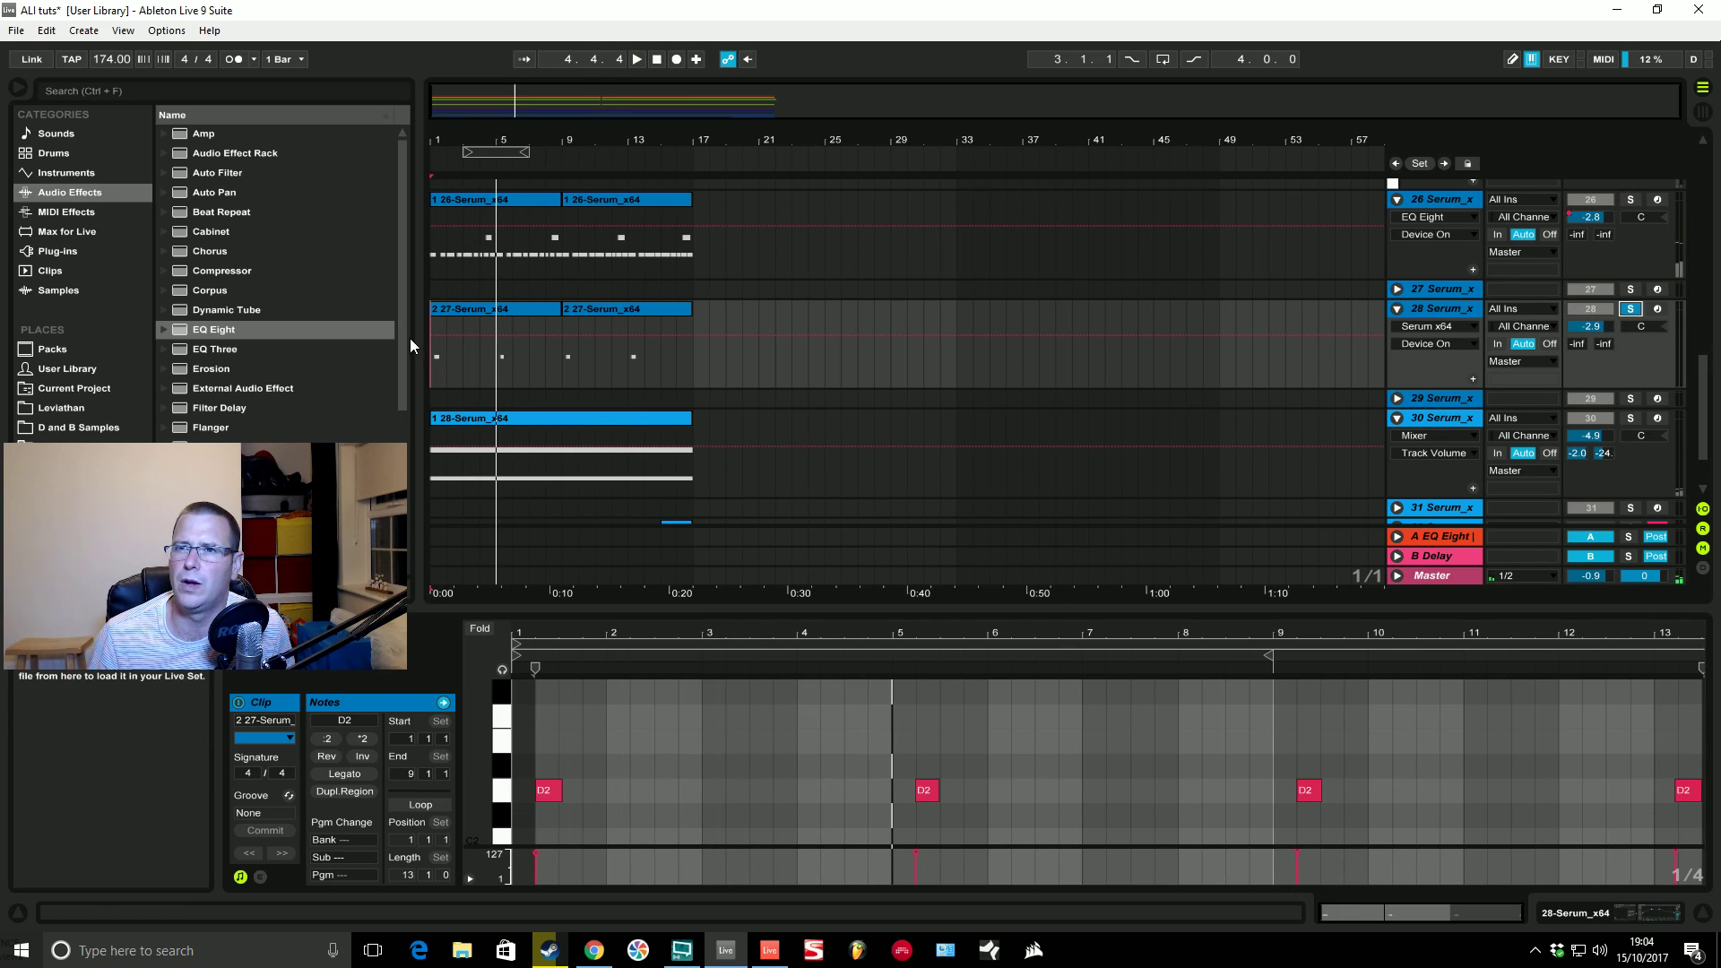
{"action": "key", "text": "space"}
{"action": "key", "text": "space"}
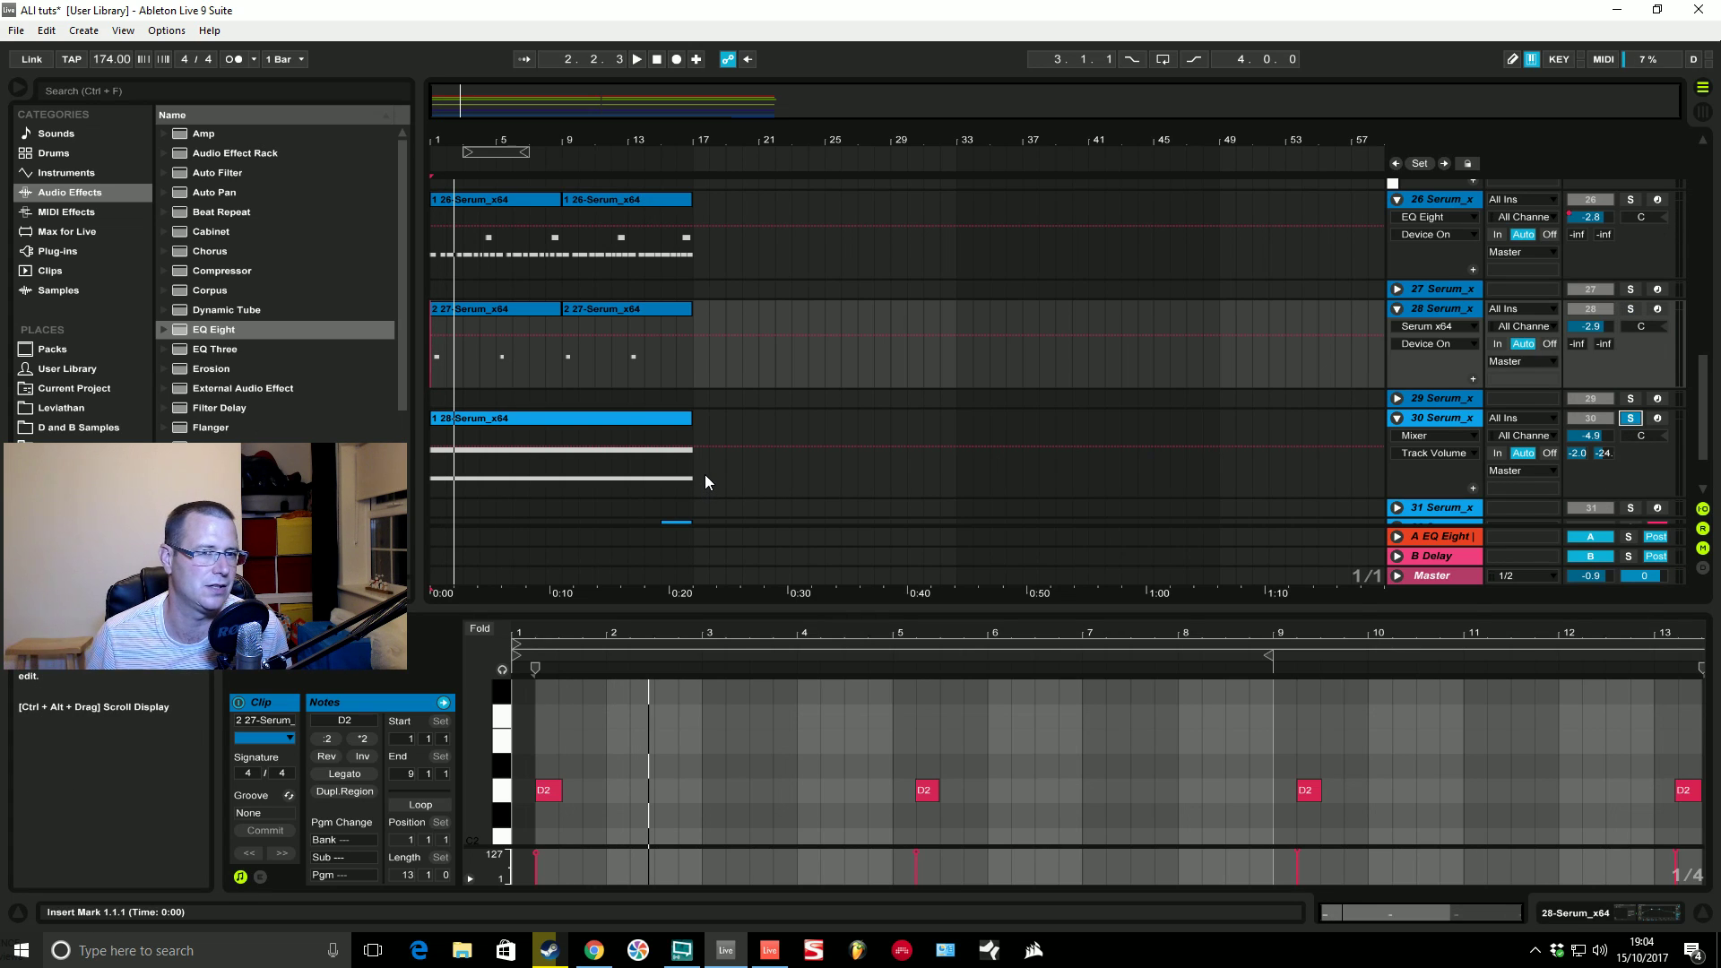
Step: Try a volume of 6 dB on the soloed Serum track 30 during playback
{"action": "key", "text": "space"}
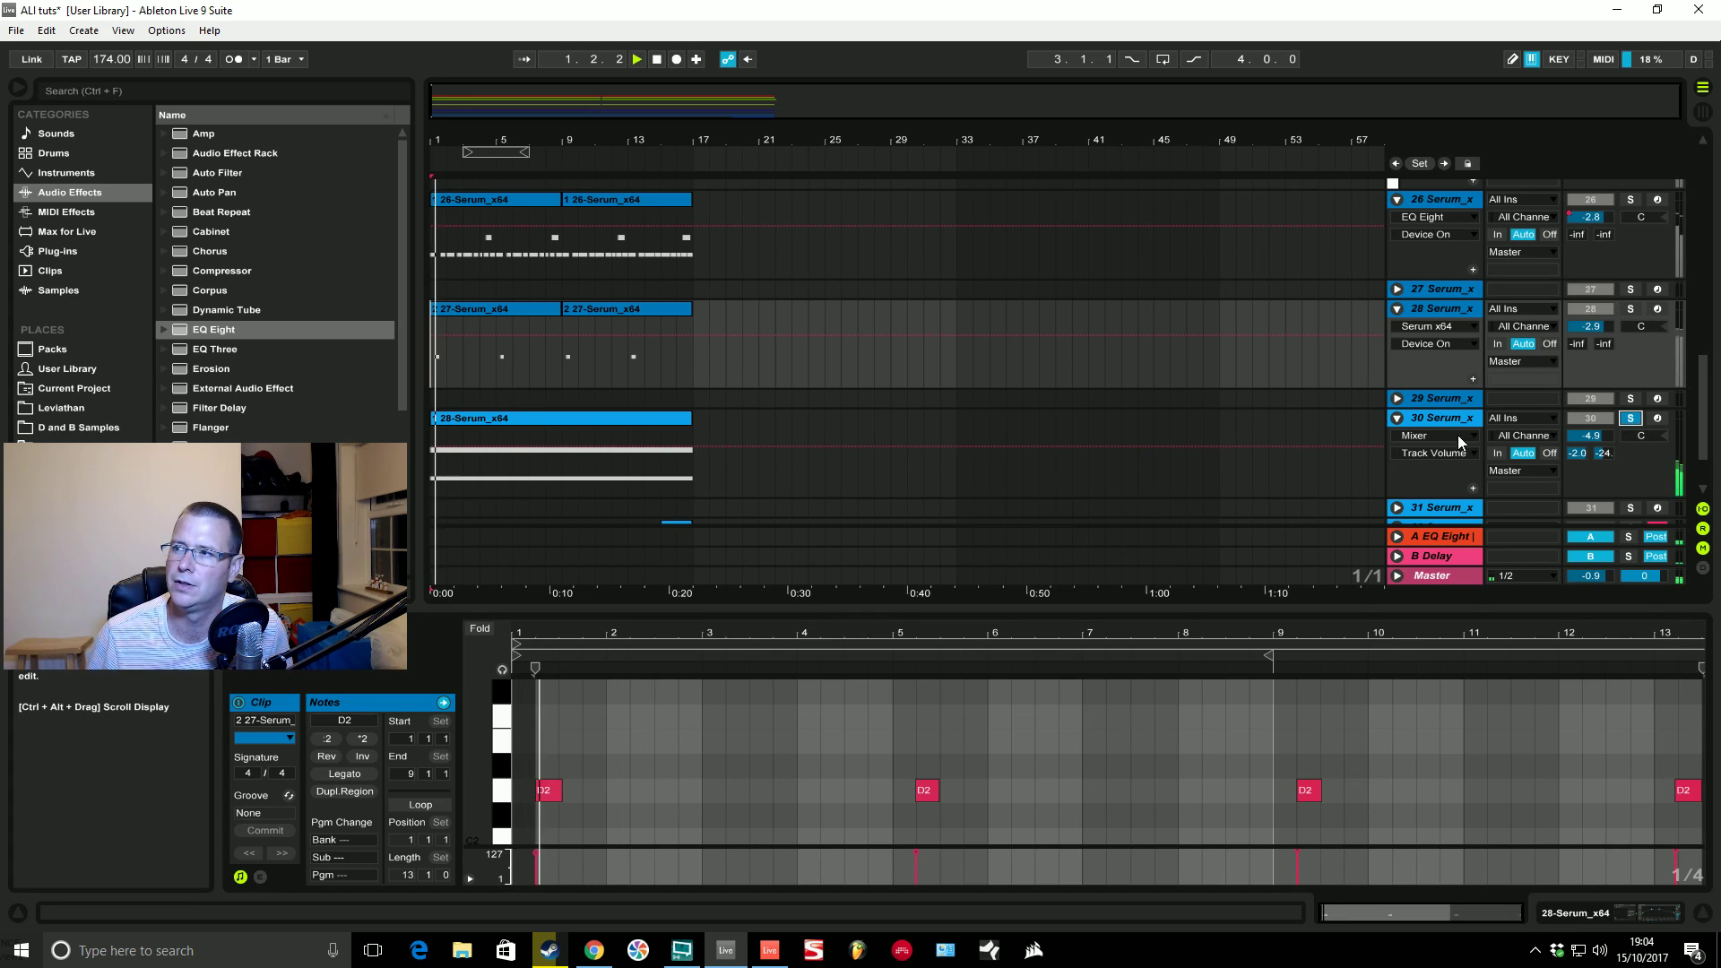
{"action": "type", "text": "6"}
{"action": "key", "text": "Return"}
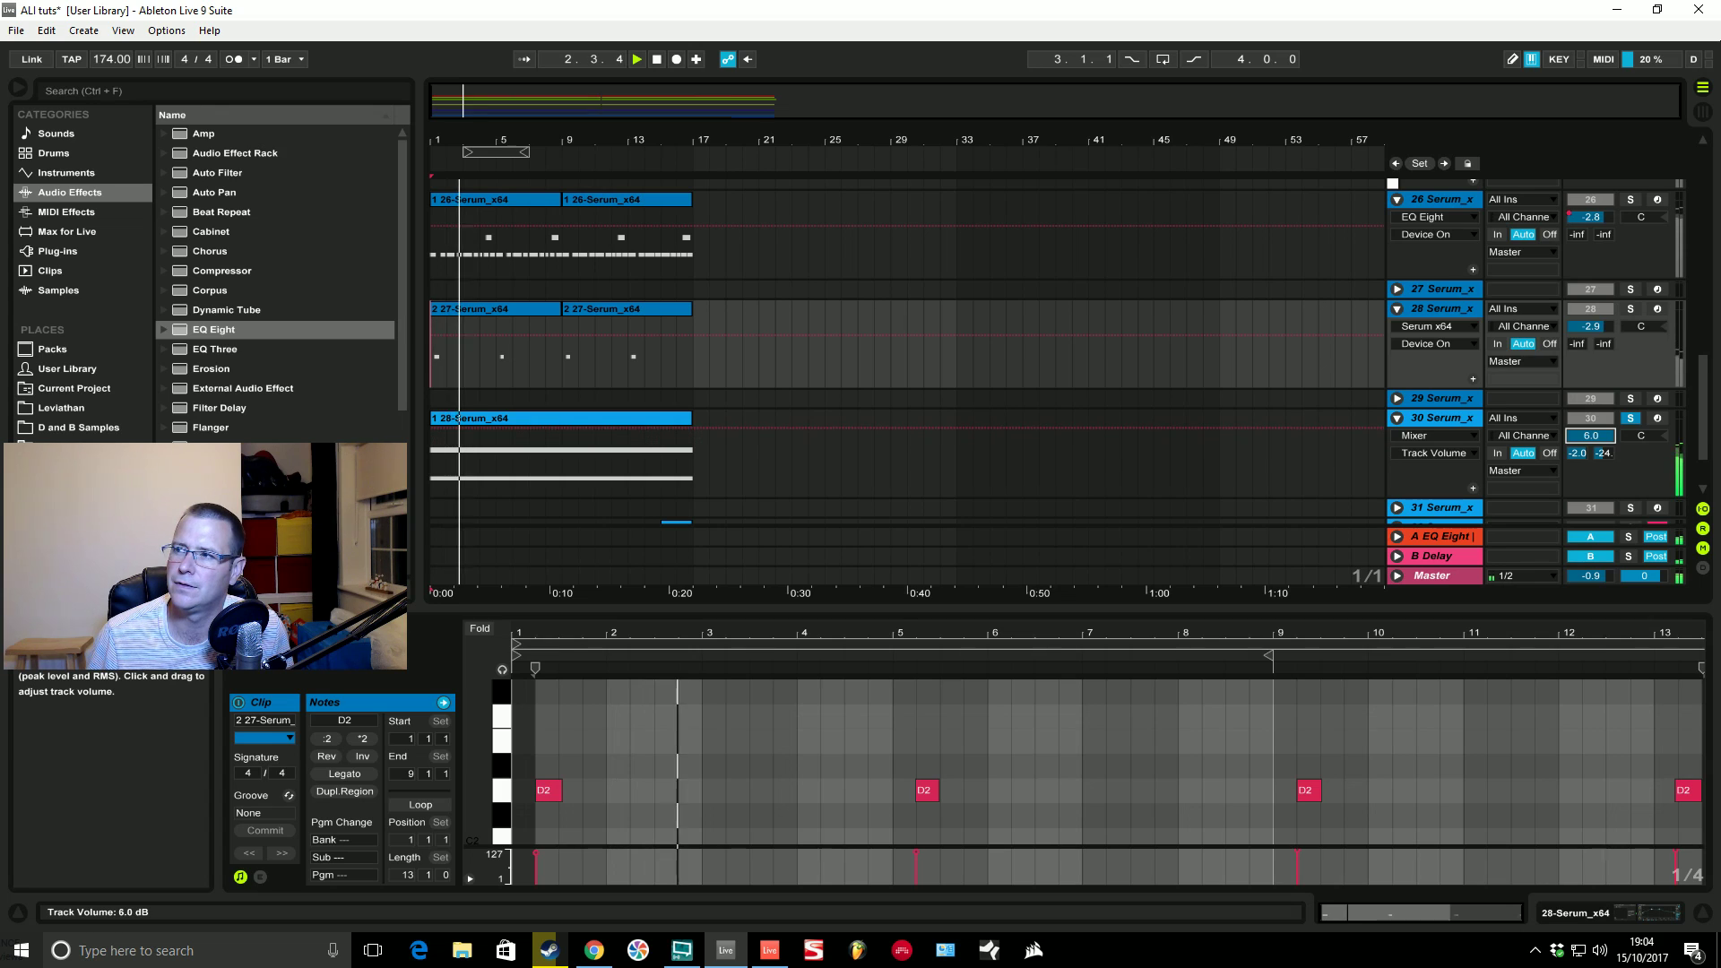
{"action": "key", "text": "ctrl+z"}
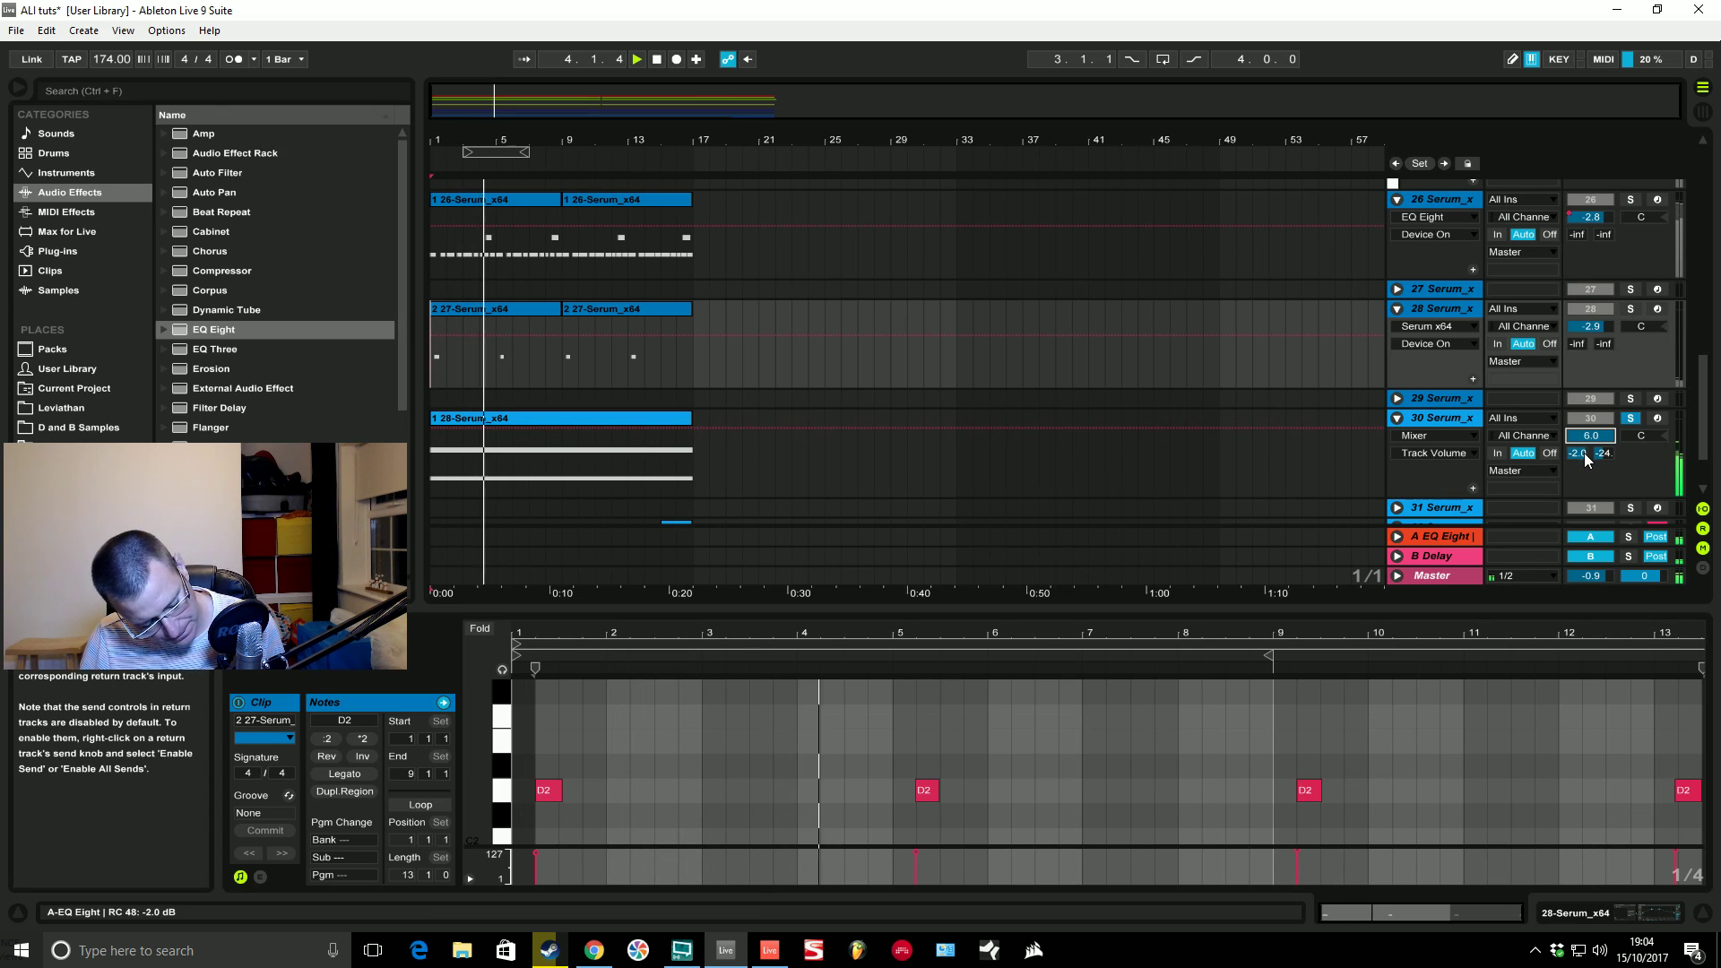
Step: Compare the sounds again by soloing Serum tracks 26, 28 and 30 in turn during short playbacks
{"action": "key", "text": "space"}
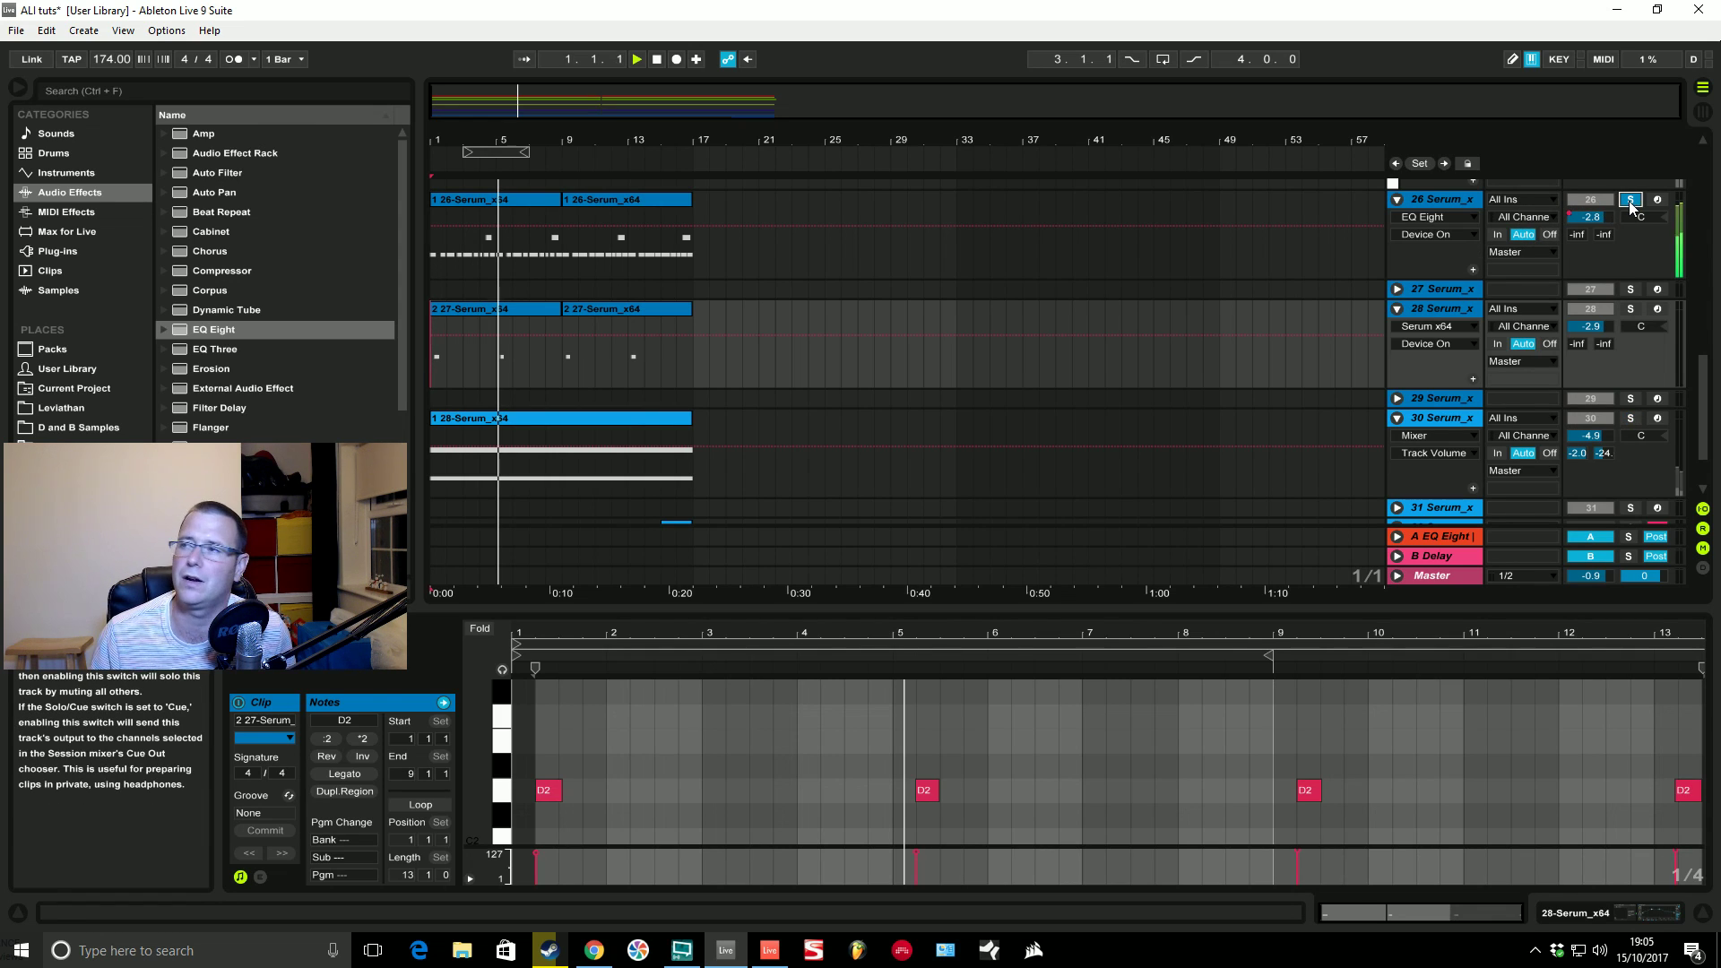
{"action": "key", "text": "space"}
{"action": "left_click", "coordinate": [1631, 308]}
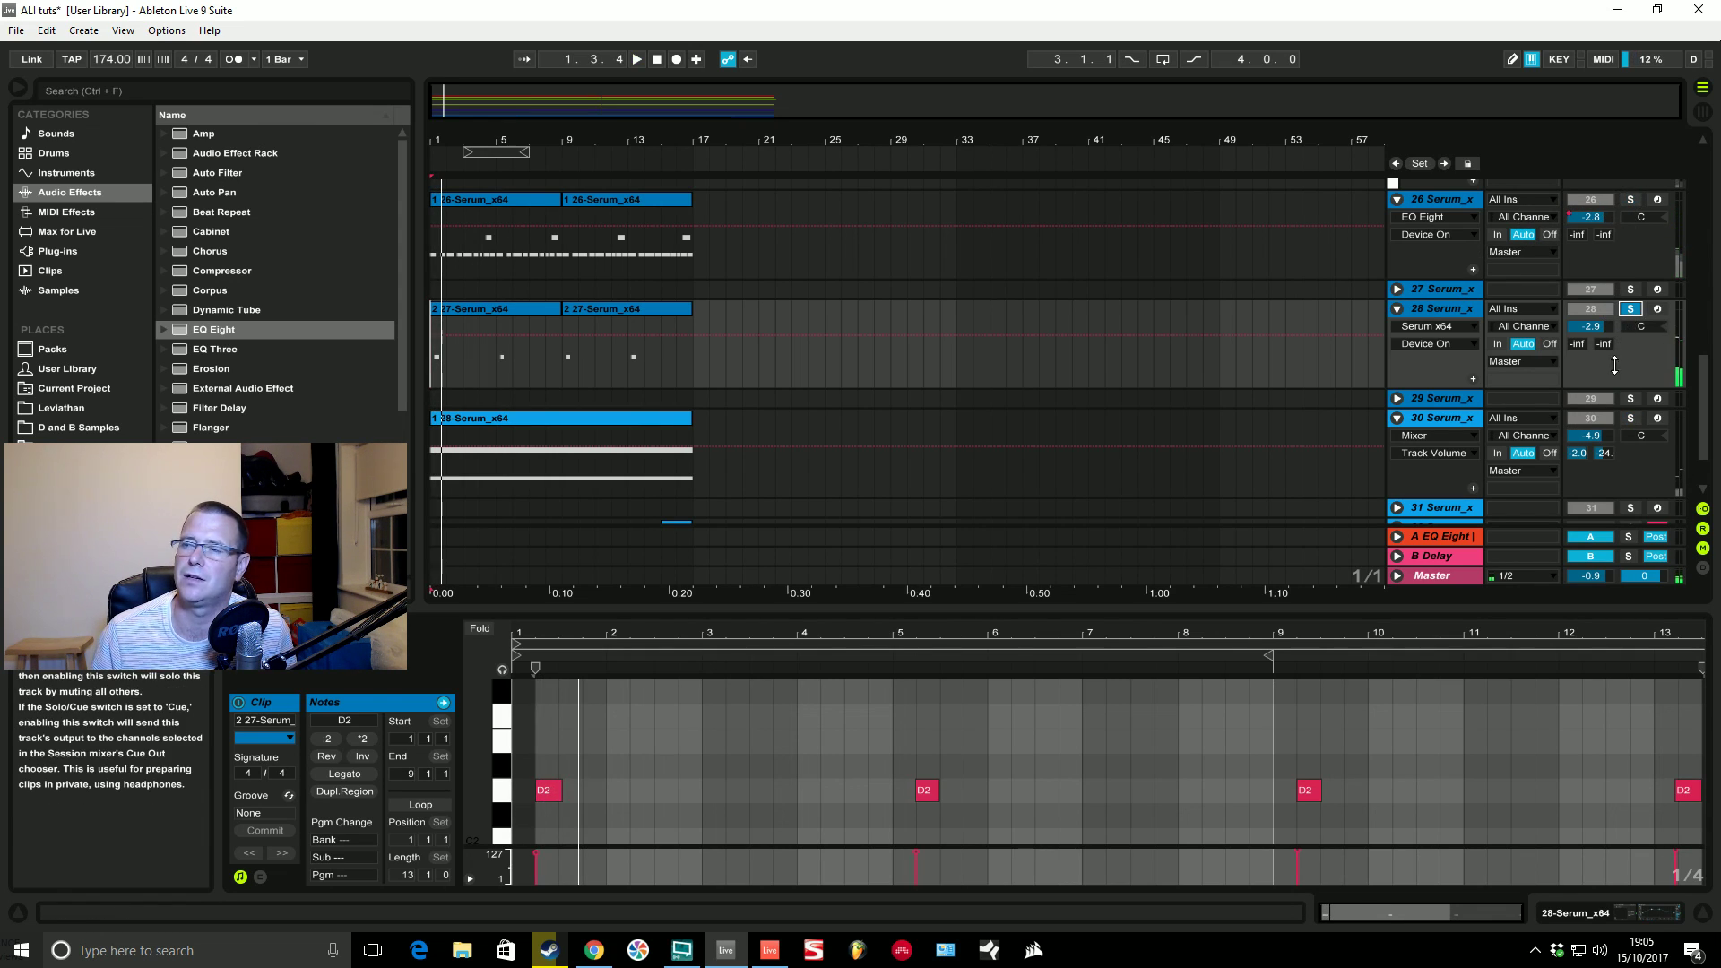
{"action": "key", "text": "space"}
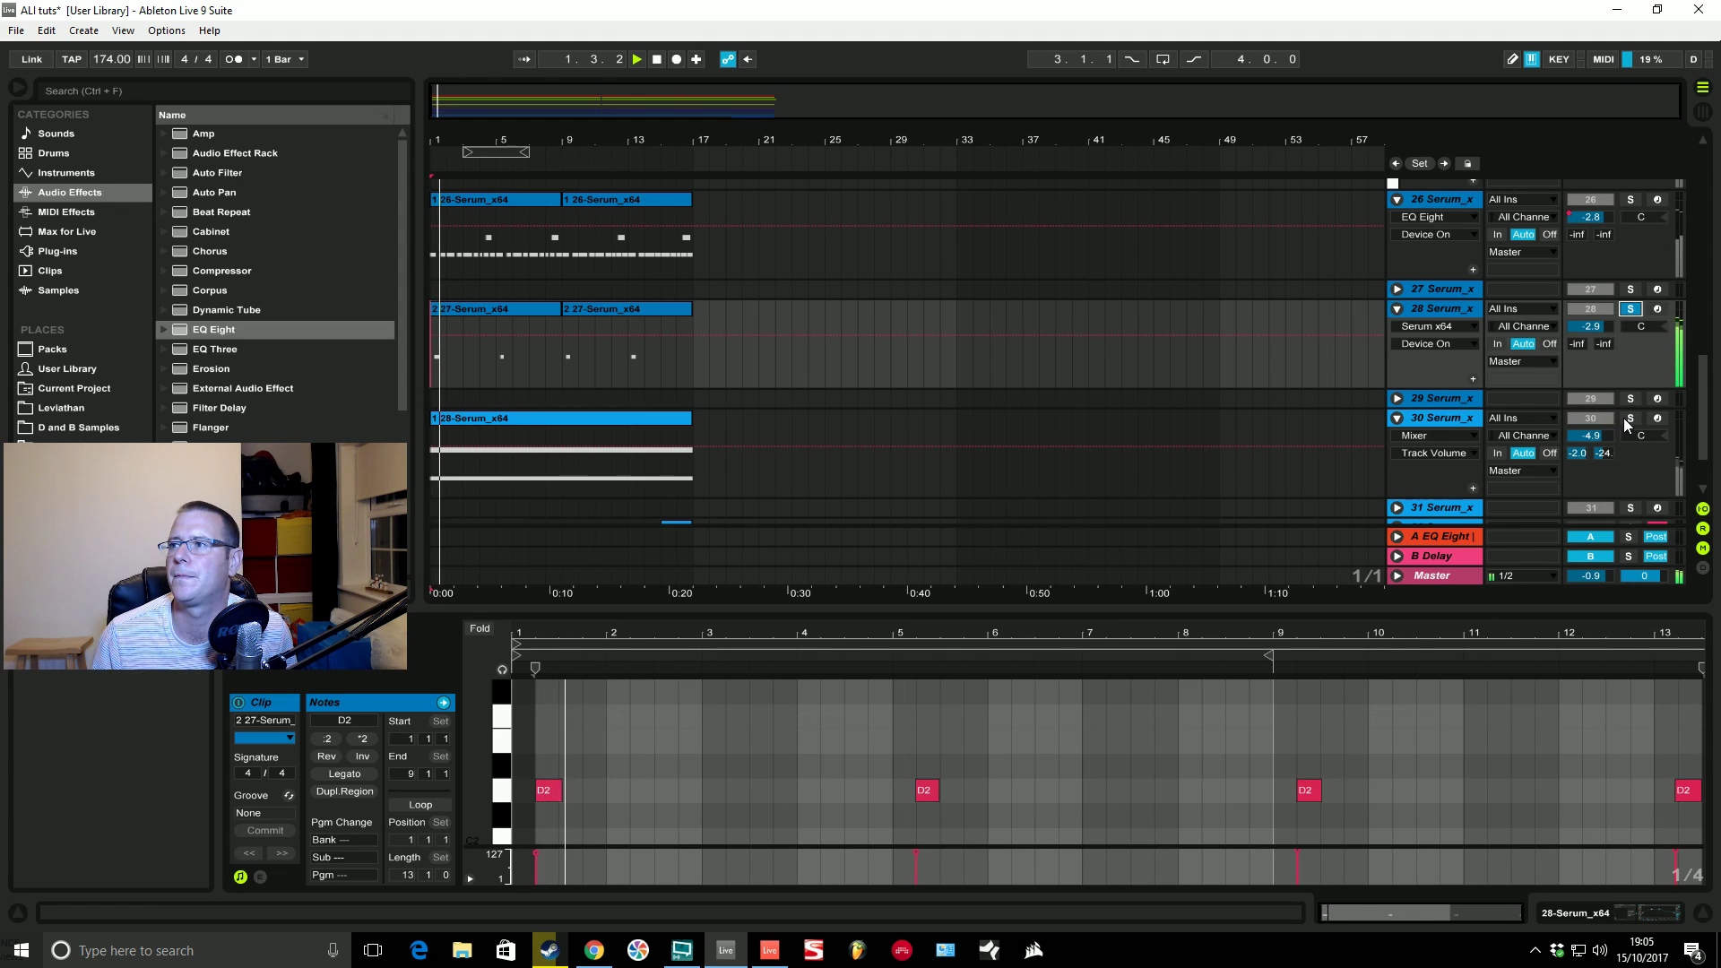
{"action": "left_click", "coordinate": [1630, 419]}
{"action": "key", "text": "space"}
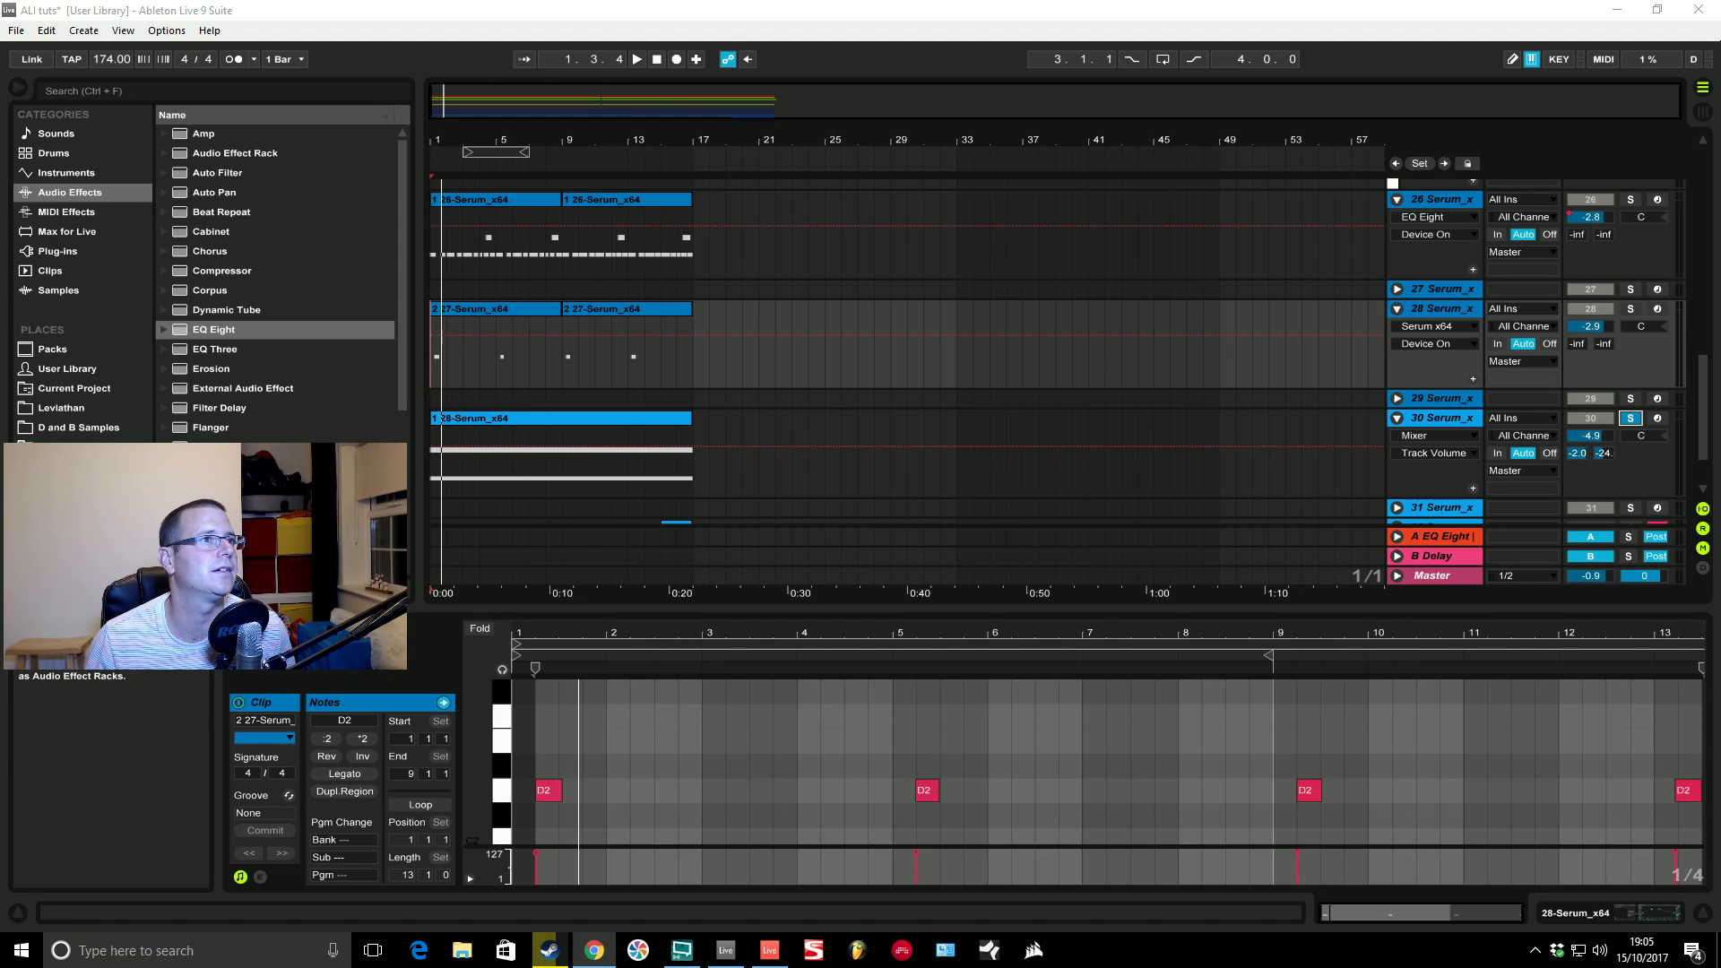
Step: Bypass the EQ Eight, the Kicks-keyed Compressor and the Saturator on Serum track 26 and audition the dry pluck
{"action": "key", "text": "alt+Tab"}
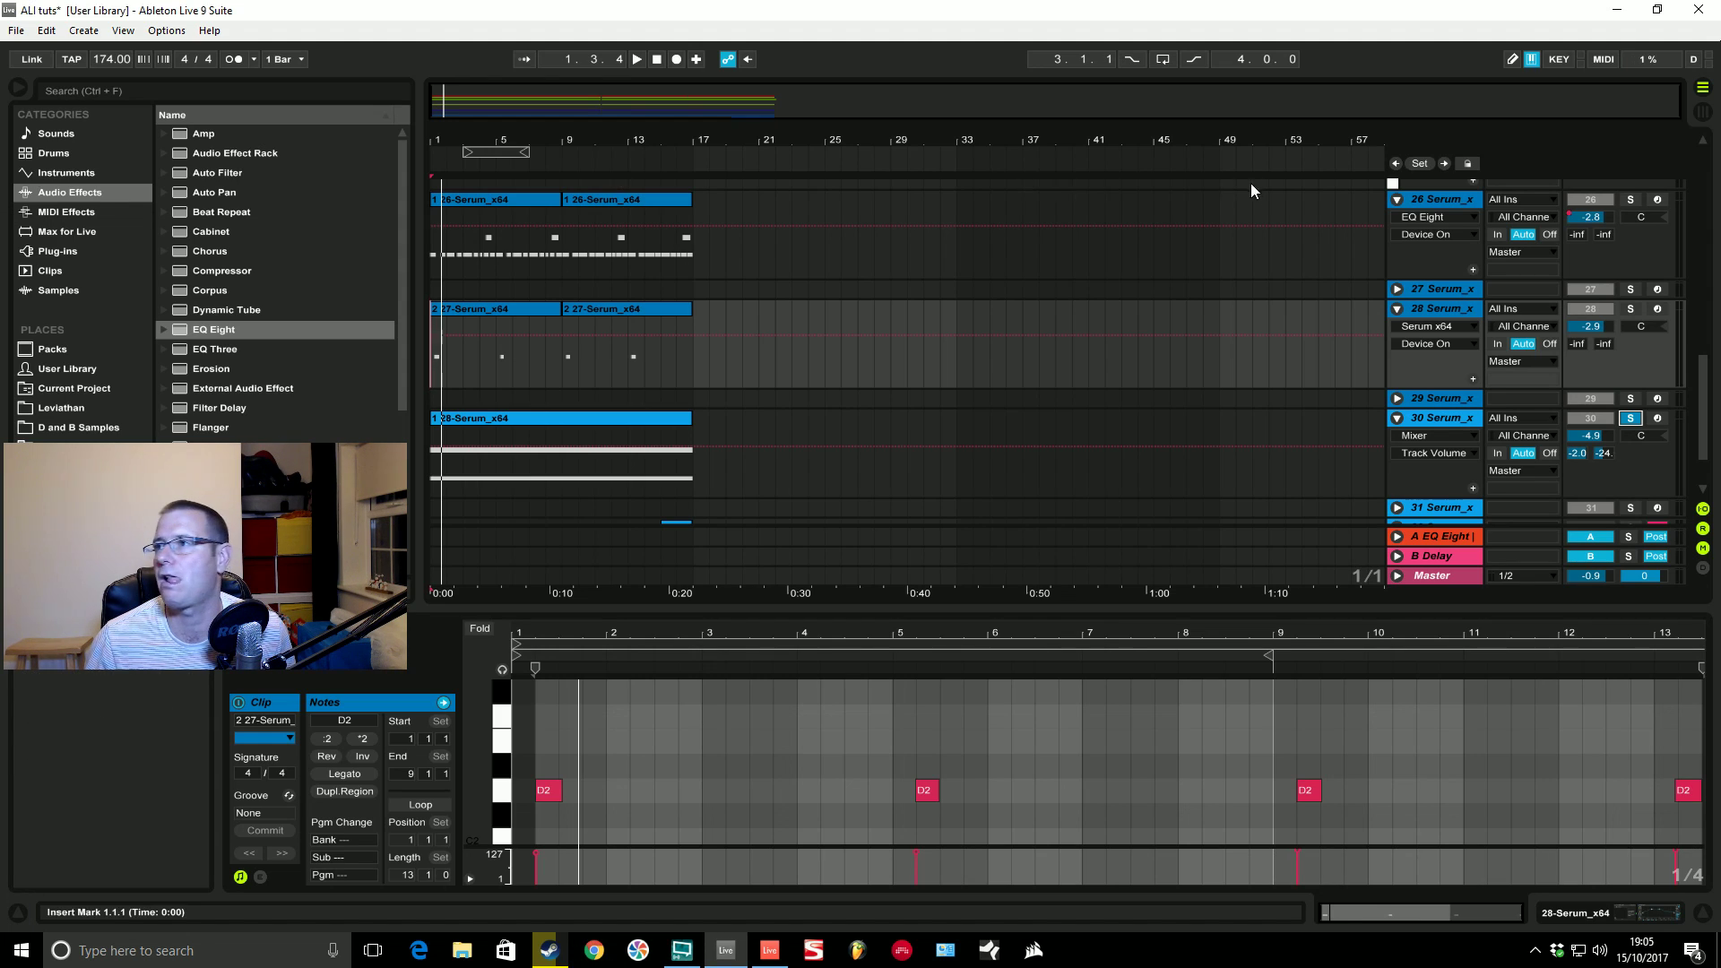
{"action": "scroll", "coordinate": [596, 328], "scroll_direction": "up", "scroll_amount": 2}
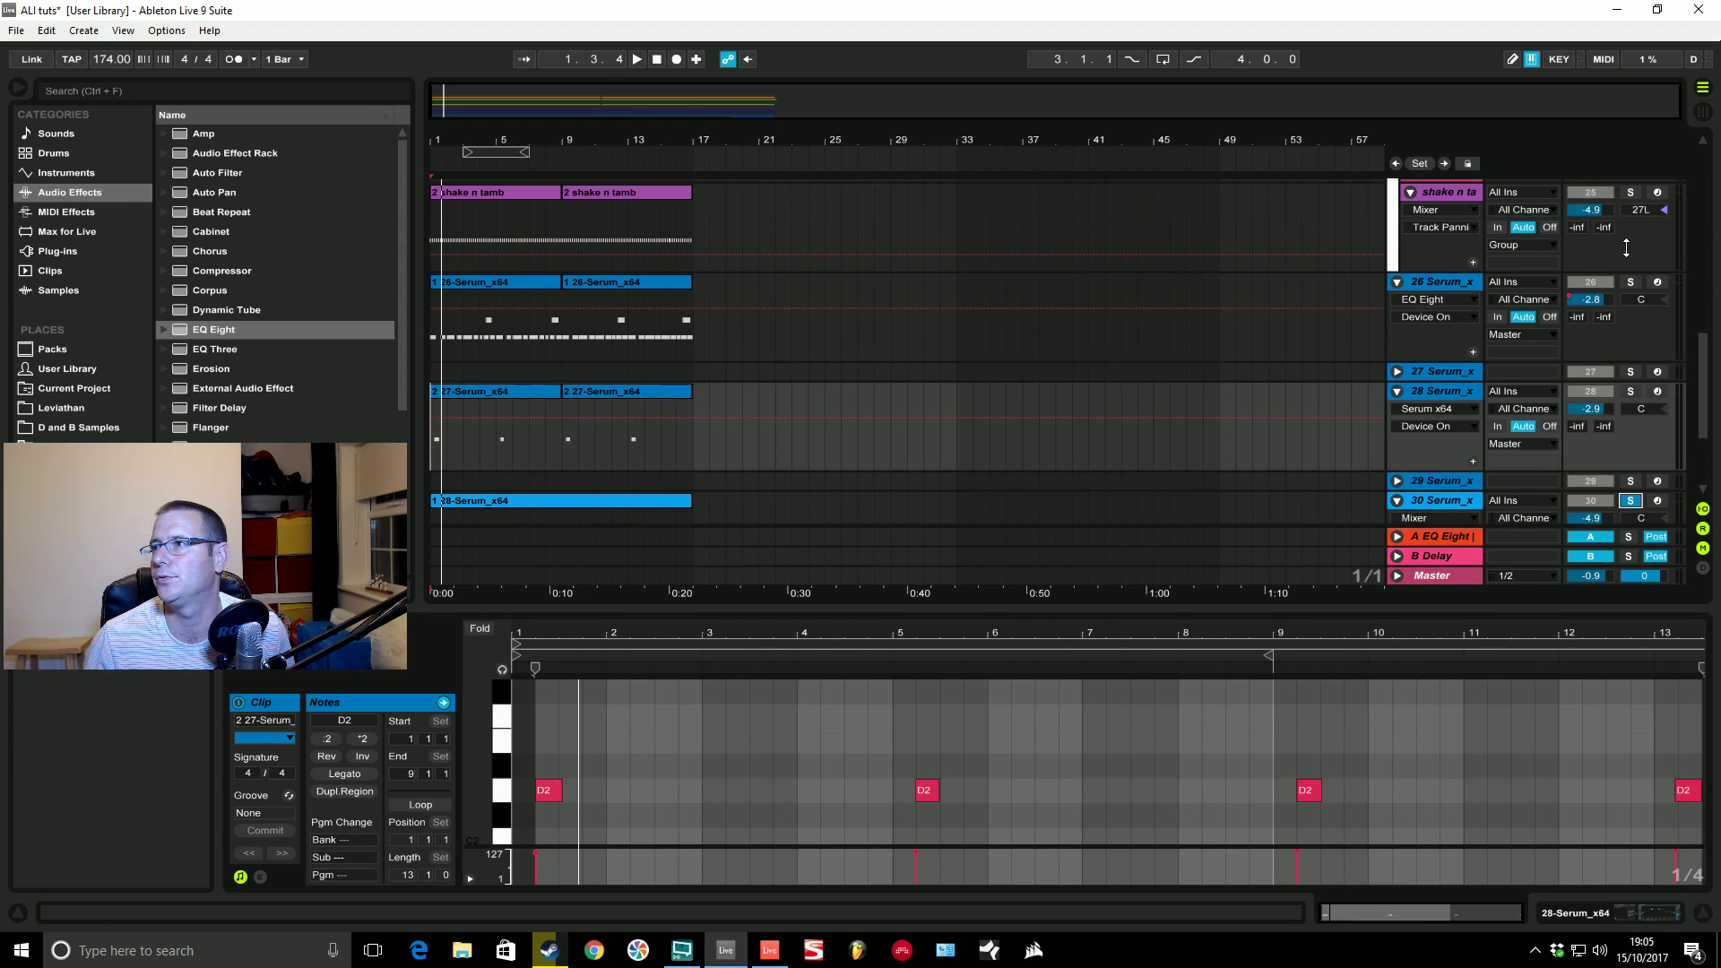
{"action": "left_click", "coordinate": [1295, 334]}
{"action": "left_click", "coordinate": [1463, 701]}
{"action": "left_click", "coordinate": [911, 702]}
{"action": "left_click", "coordinate": [669, 701]}
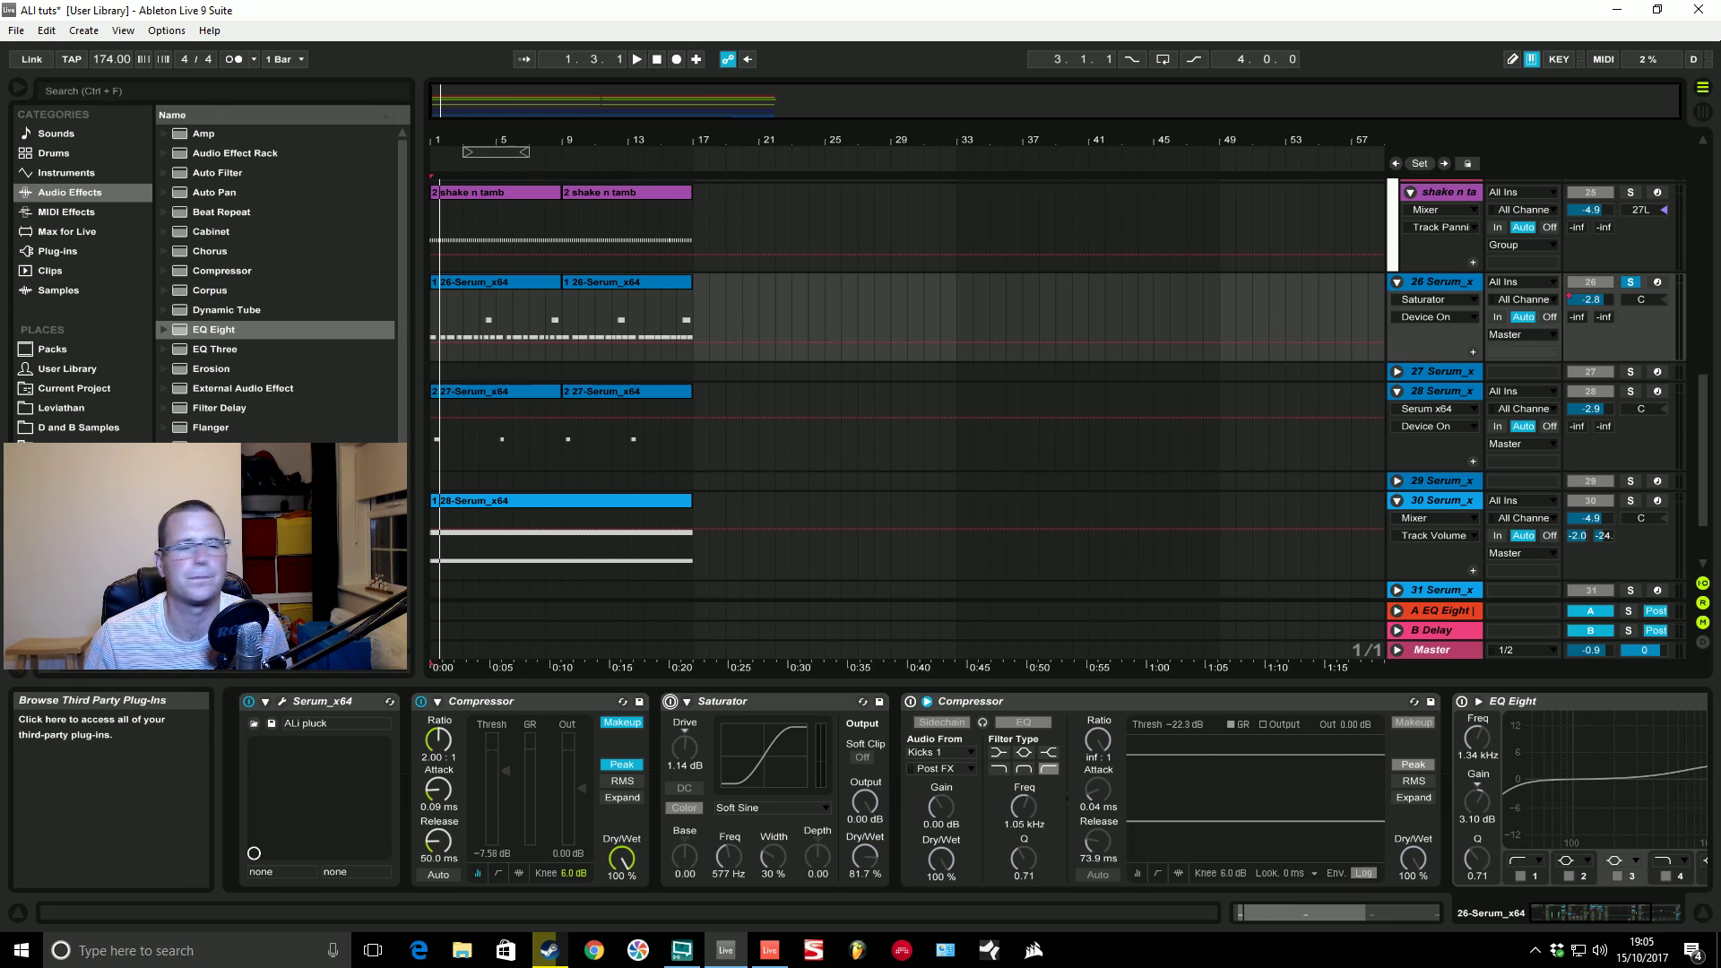
{"action": "key", "text": "space"}
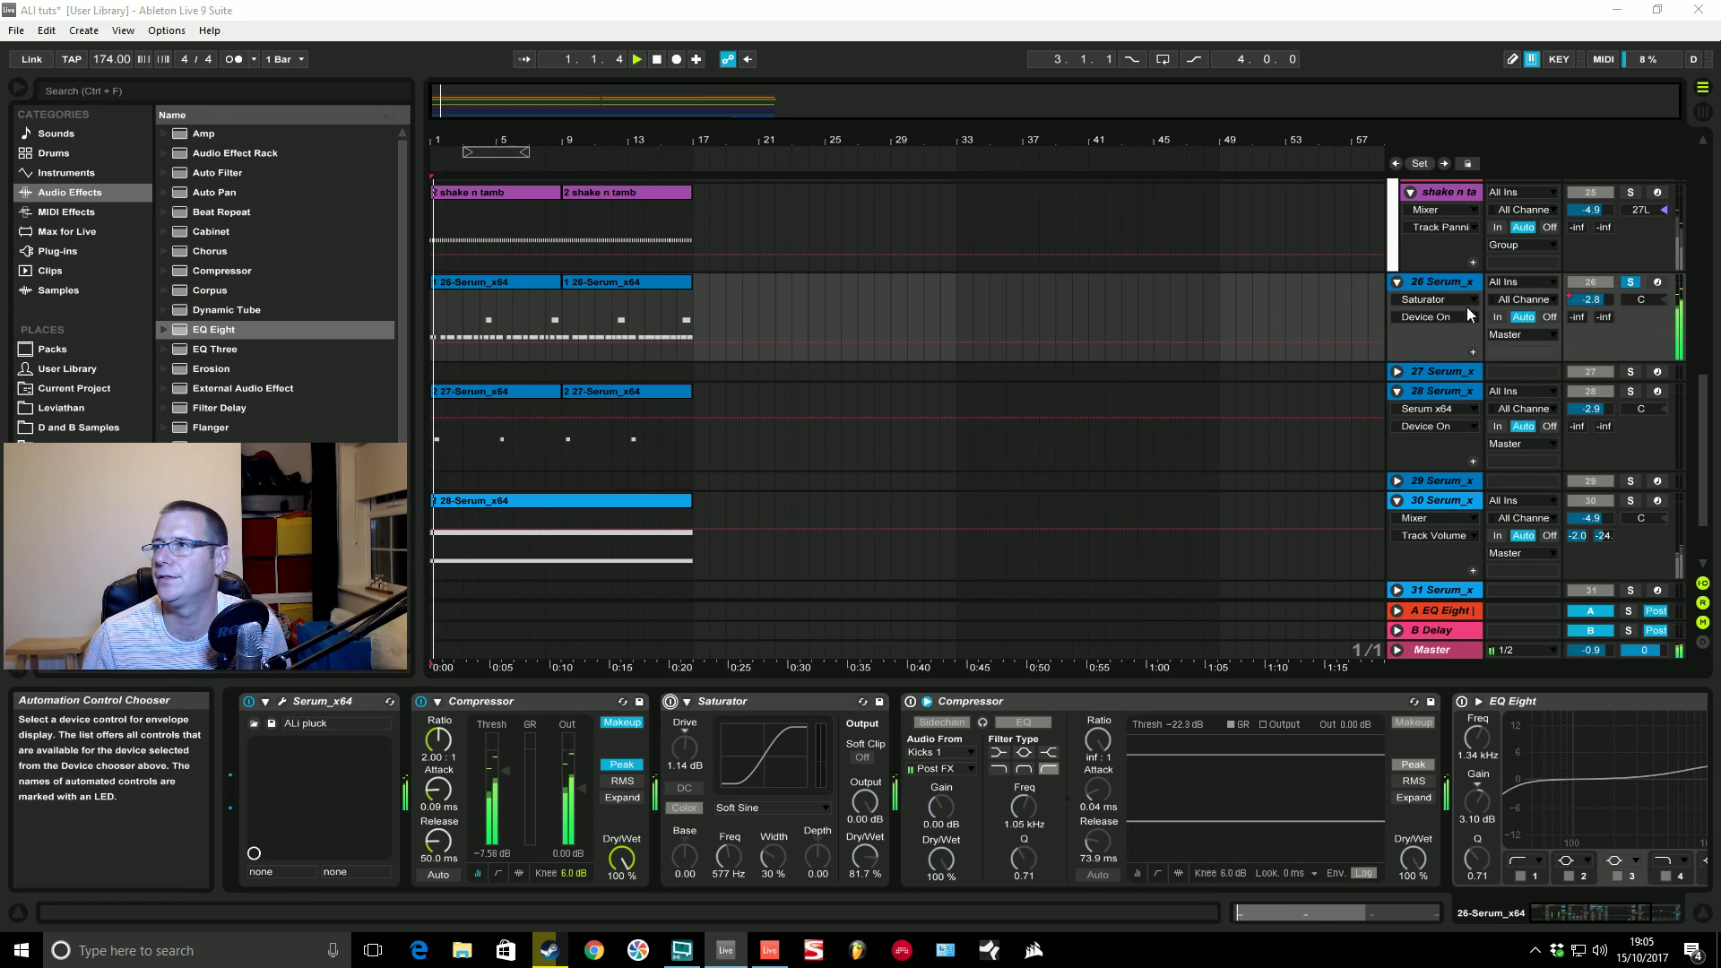
Step: Open the Serum plug-in on track 26 and reset it to the Init preset
{"action": "left_click", "coordinate": [283, 702]}
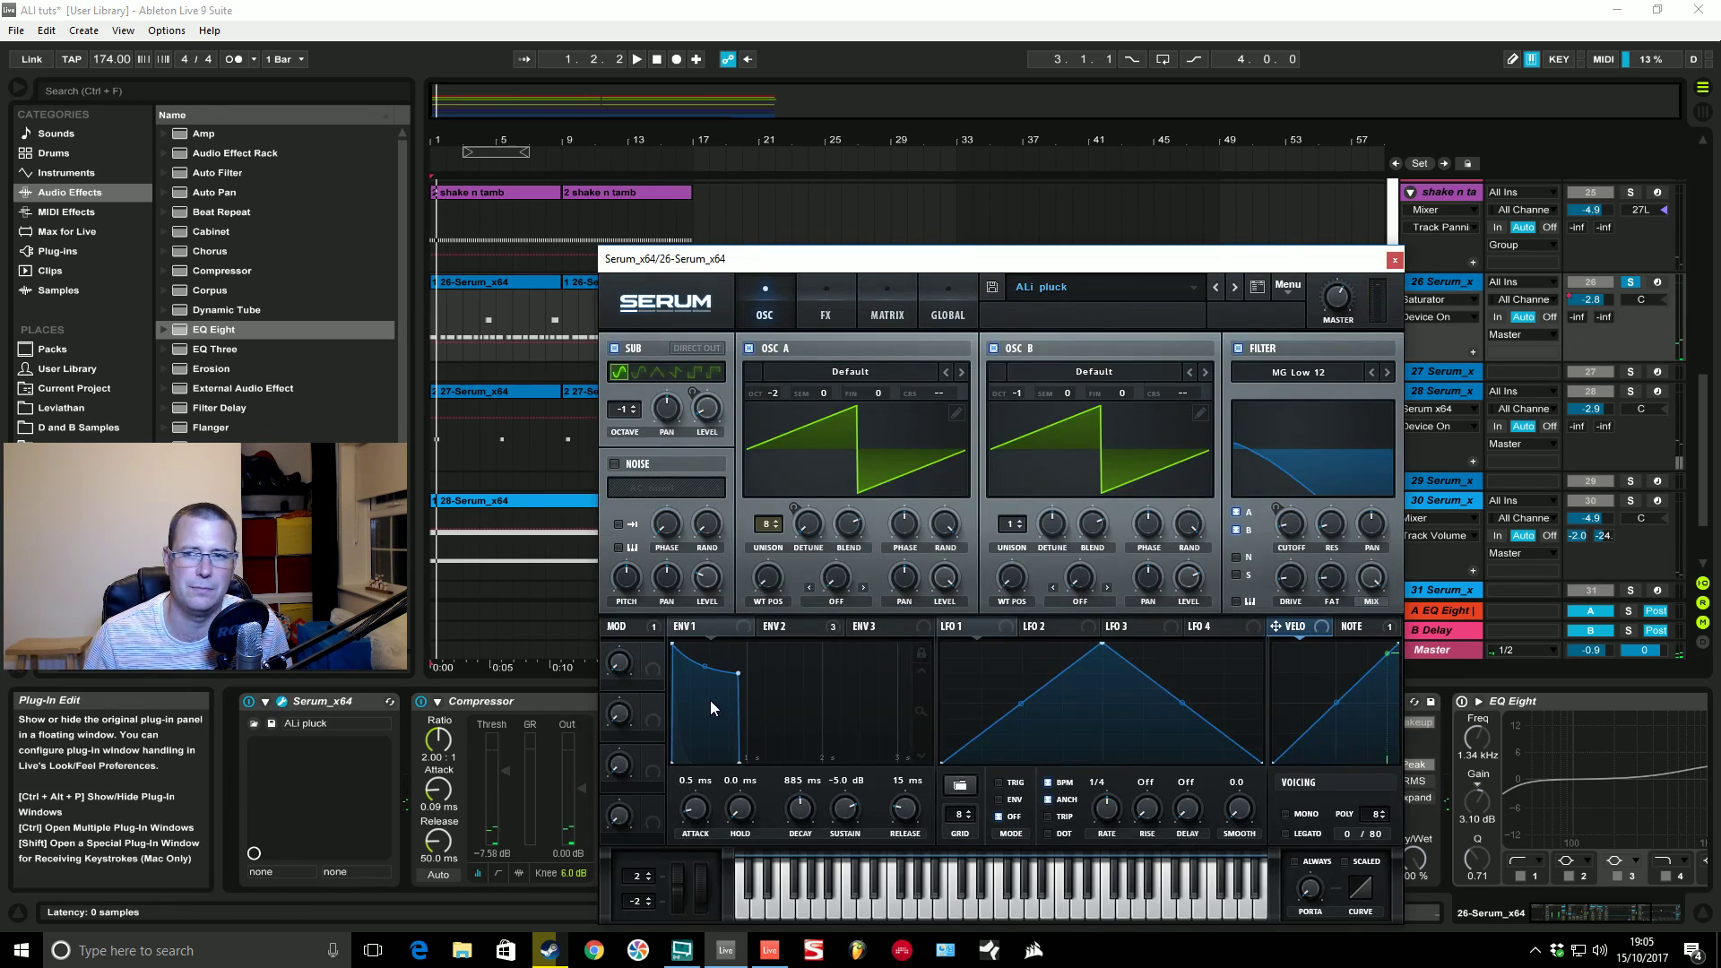
{"action": "left_click_drag", "start_coordinate": [956, 264], "coordinate": [927, 114]}
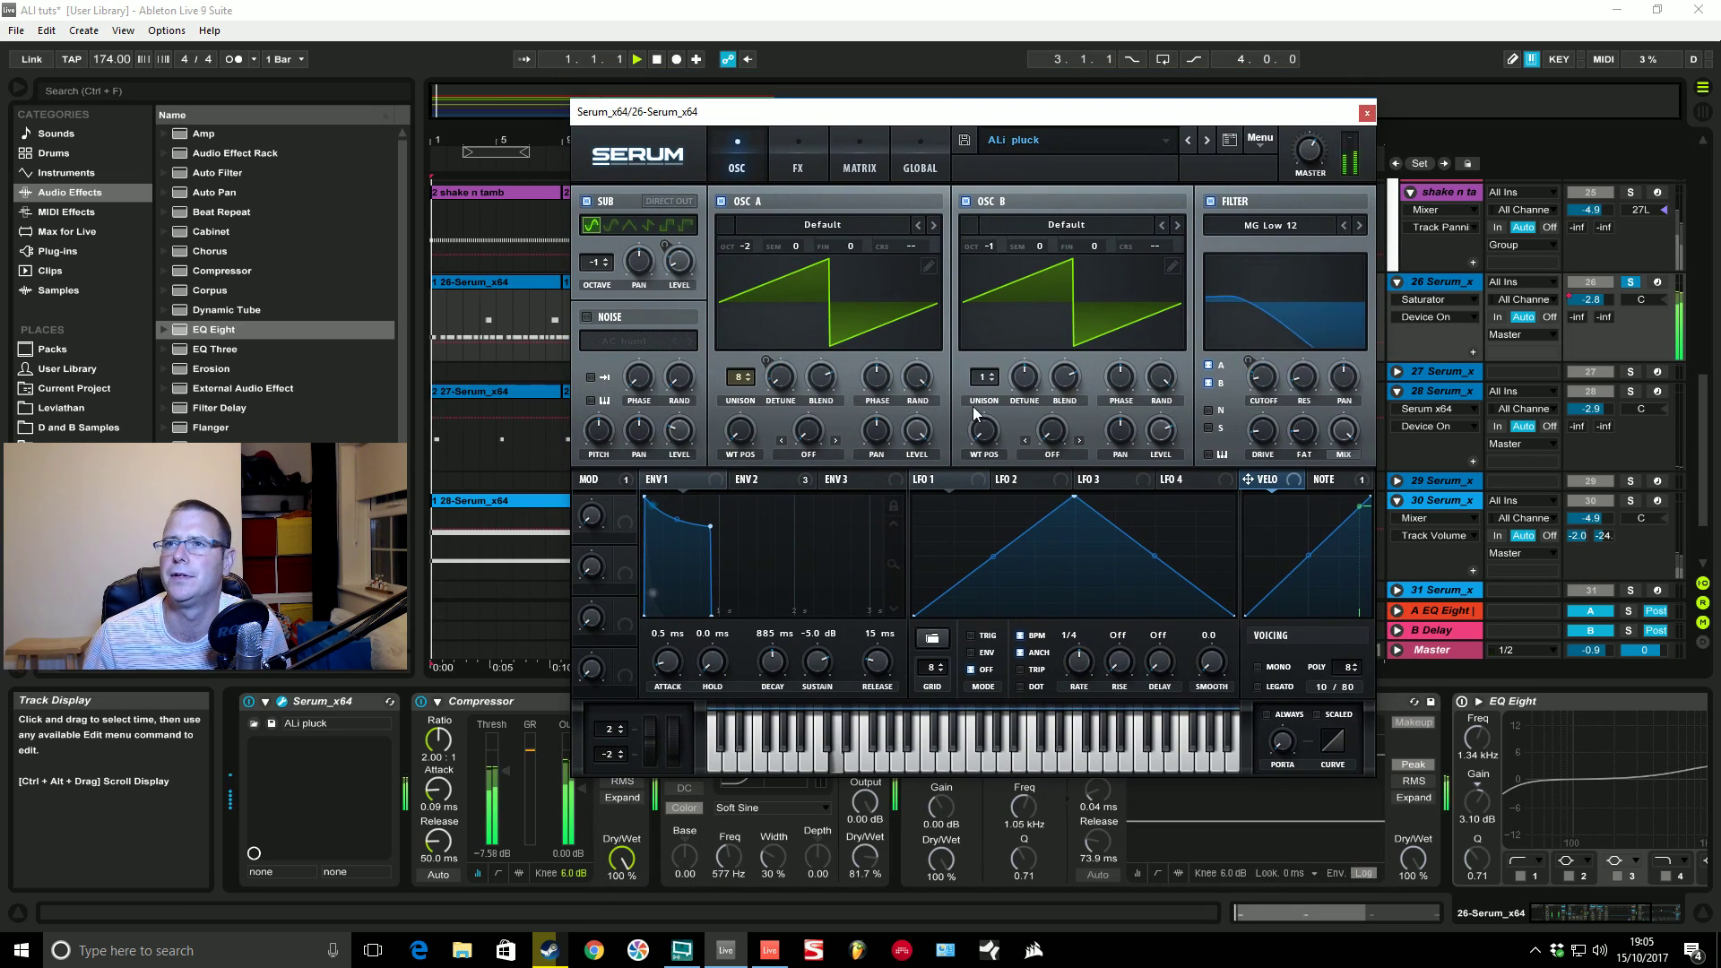
{"action": "left_click", "coordinate": [1053, 148]}
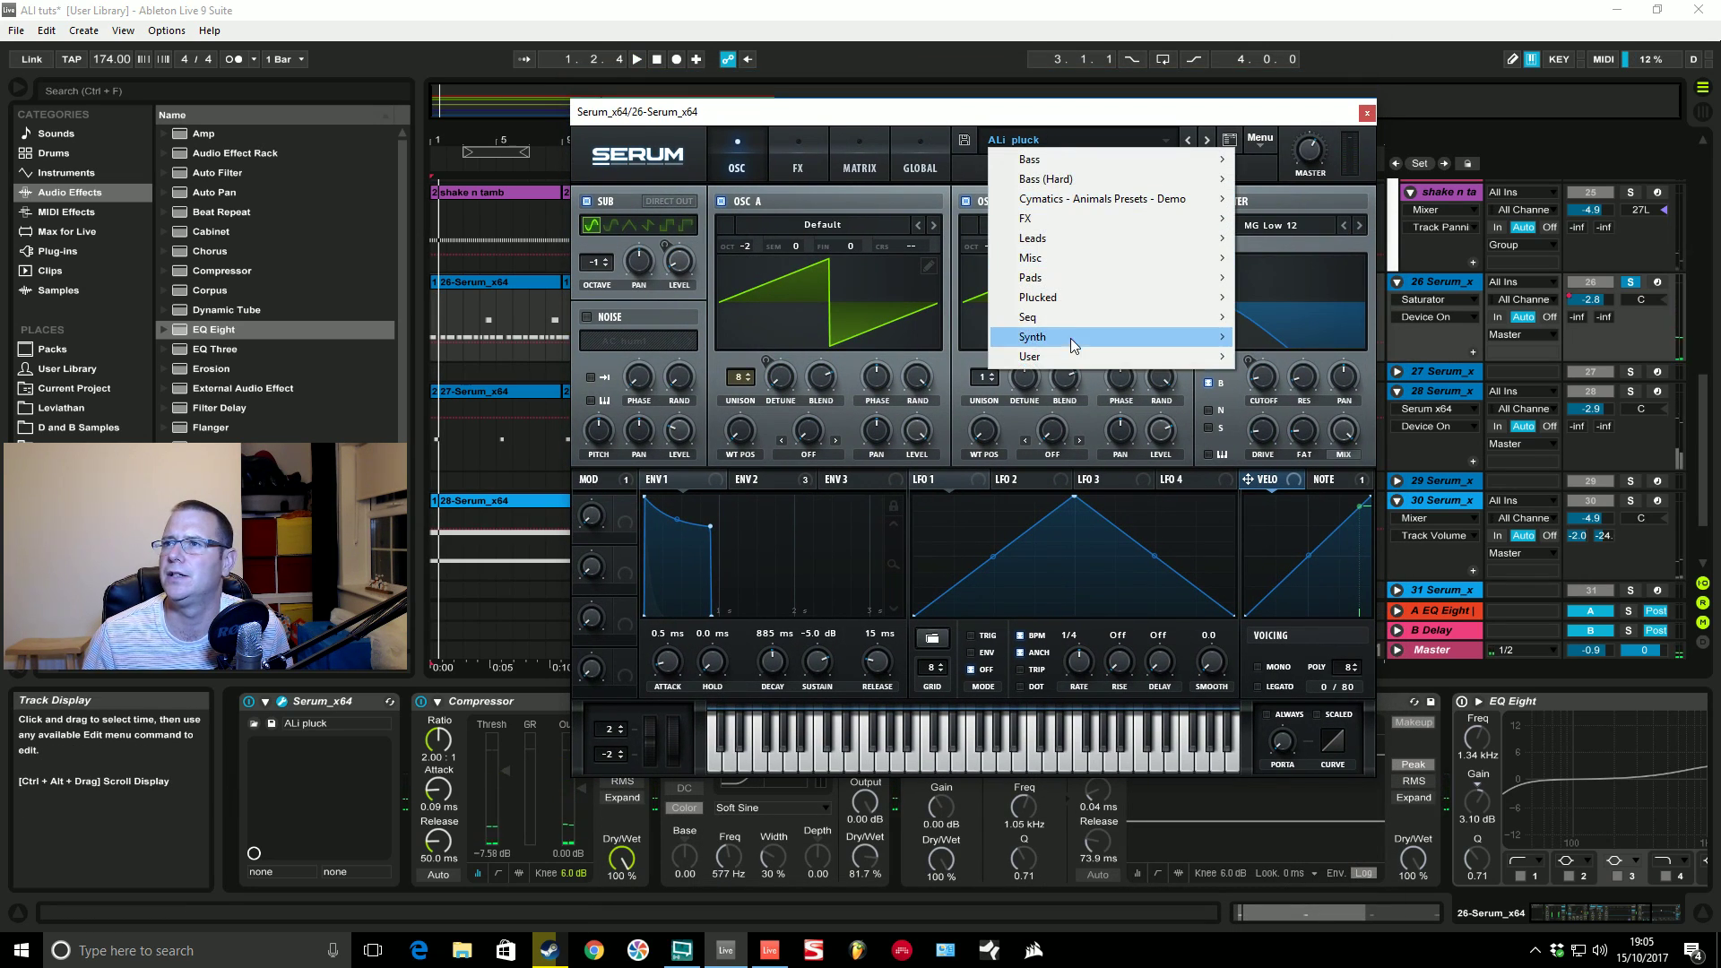
{"action": "left_click", "coordinate": [1259, 139]}
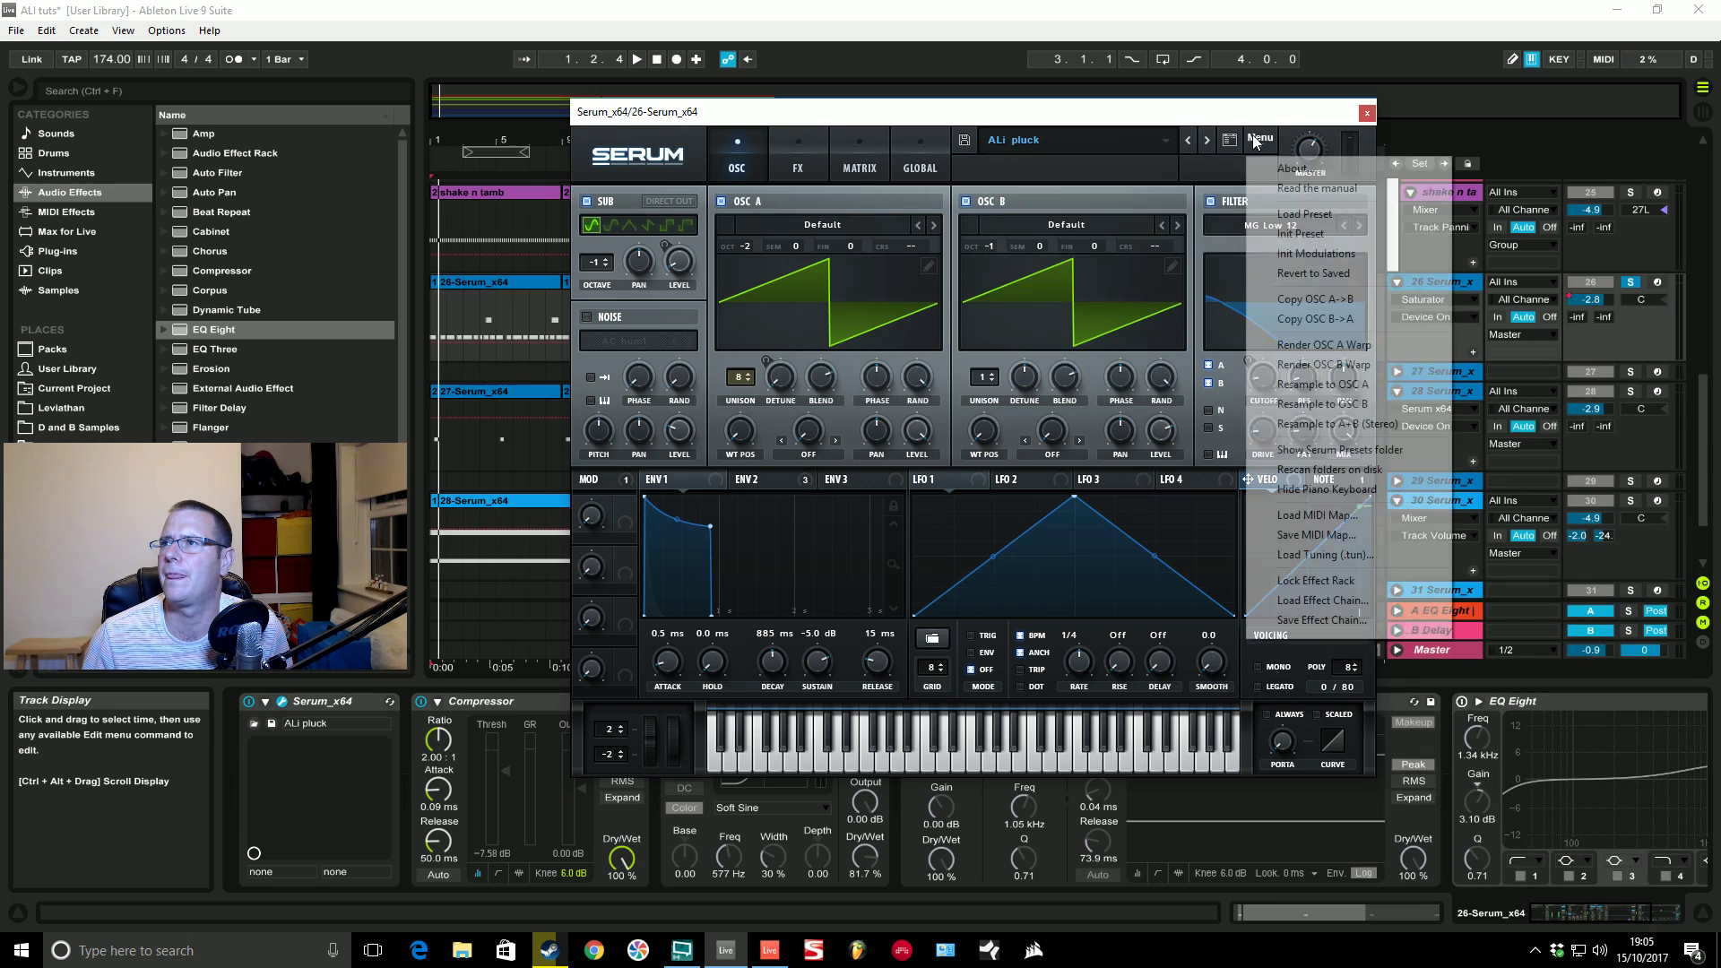
{"action": "left_click", "coordinate": [1282, 235]}
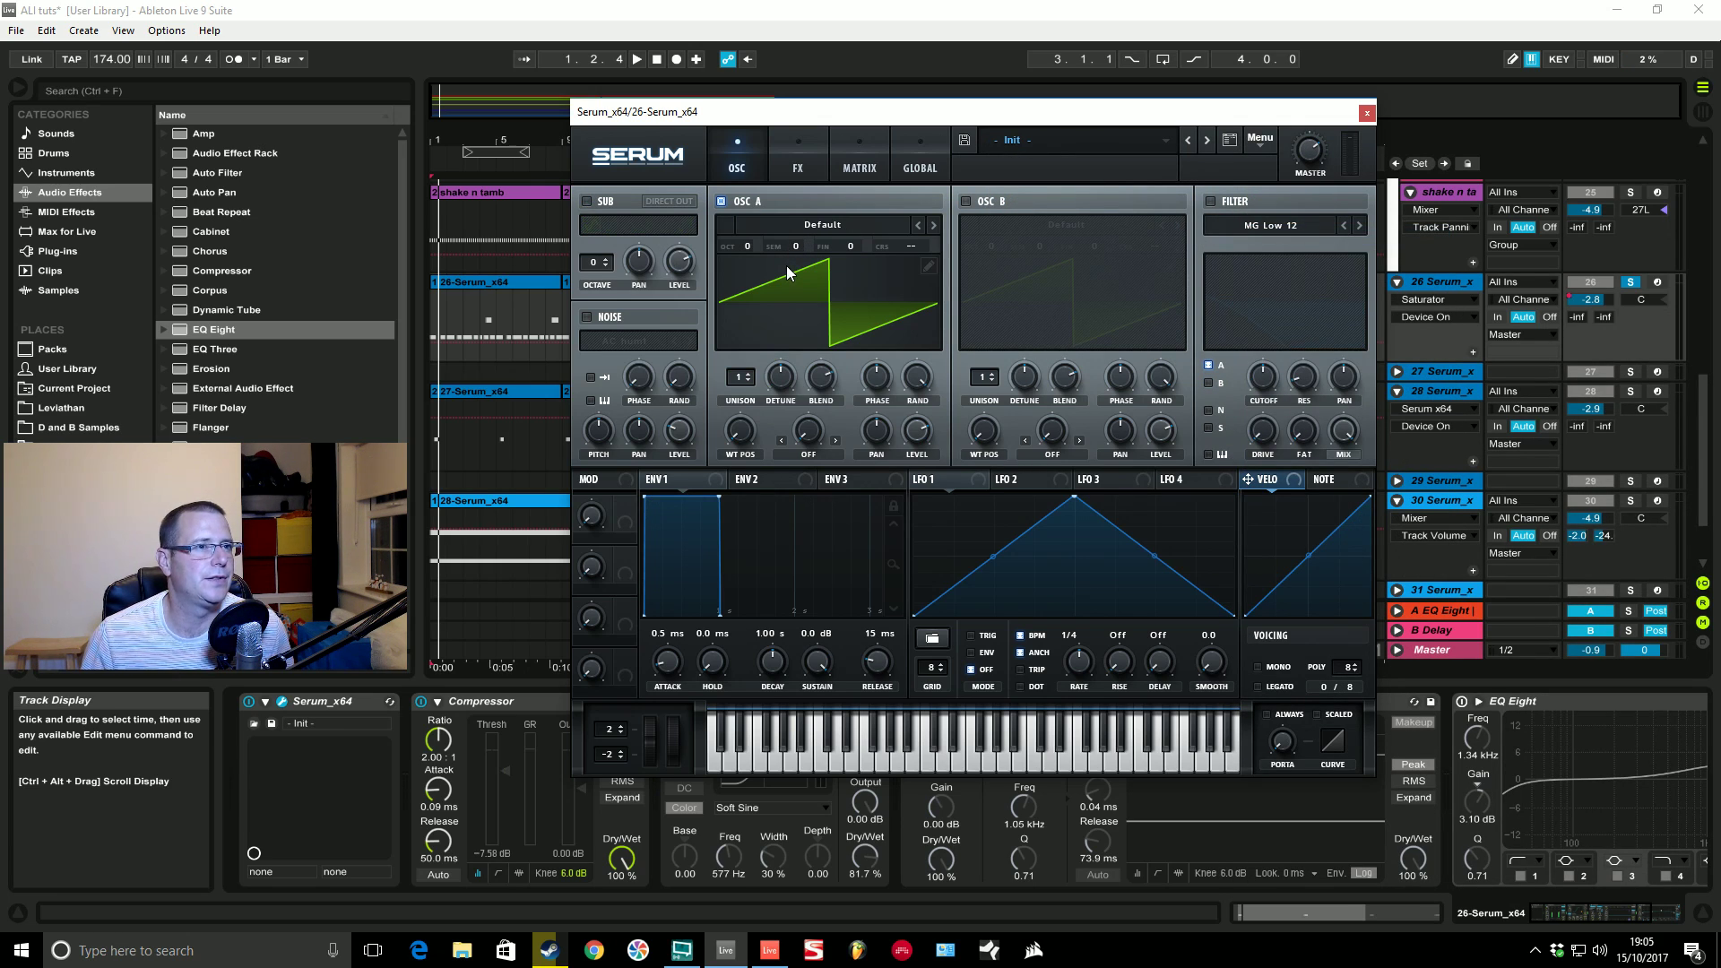
Step: Set oscillator A's octave to -2 and open the first clip on Serum track 26 to show its notes
{"action": "left_click", "coordinate": [746, 246]}
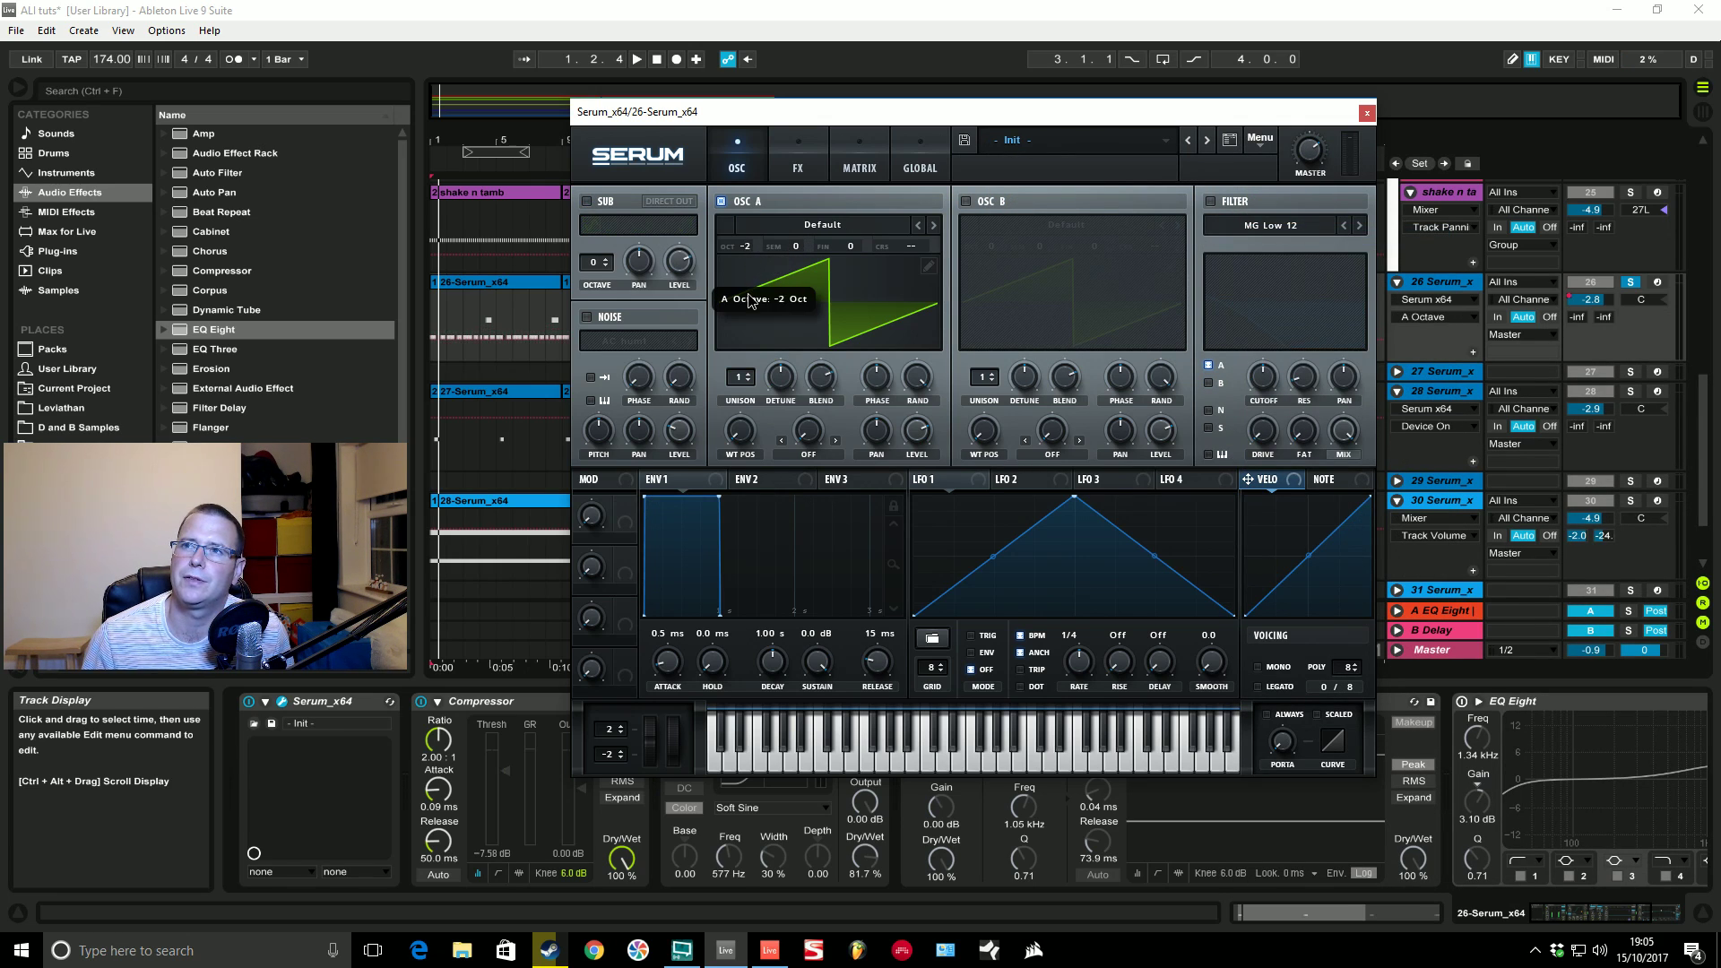
{"action": "left_click_drag", "start_coordinate": [762, 111], "coordinate": [1059, 151]}
{"action": "left_click", "coordinate": [504, 281]}
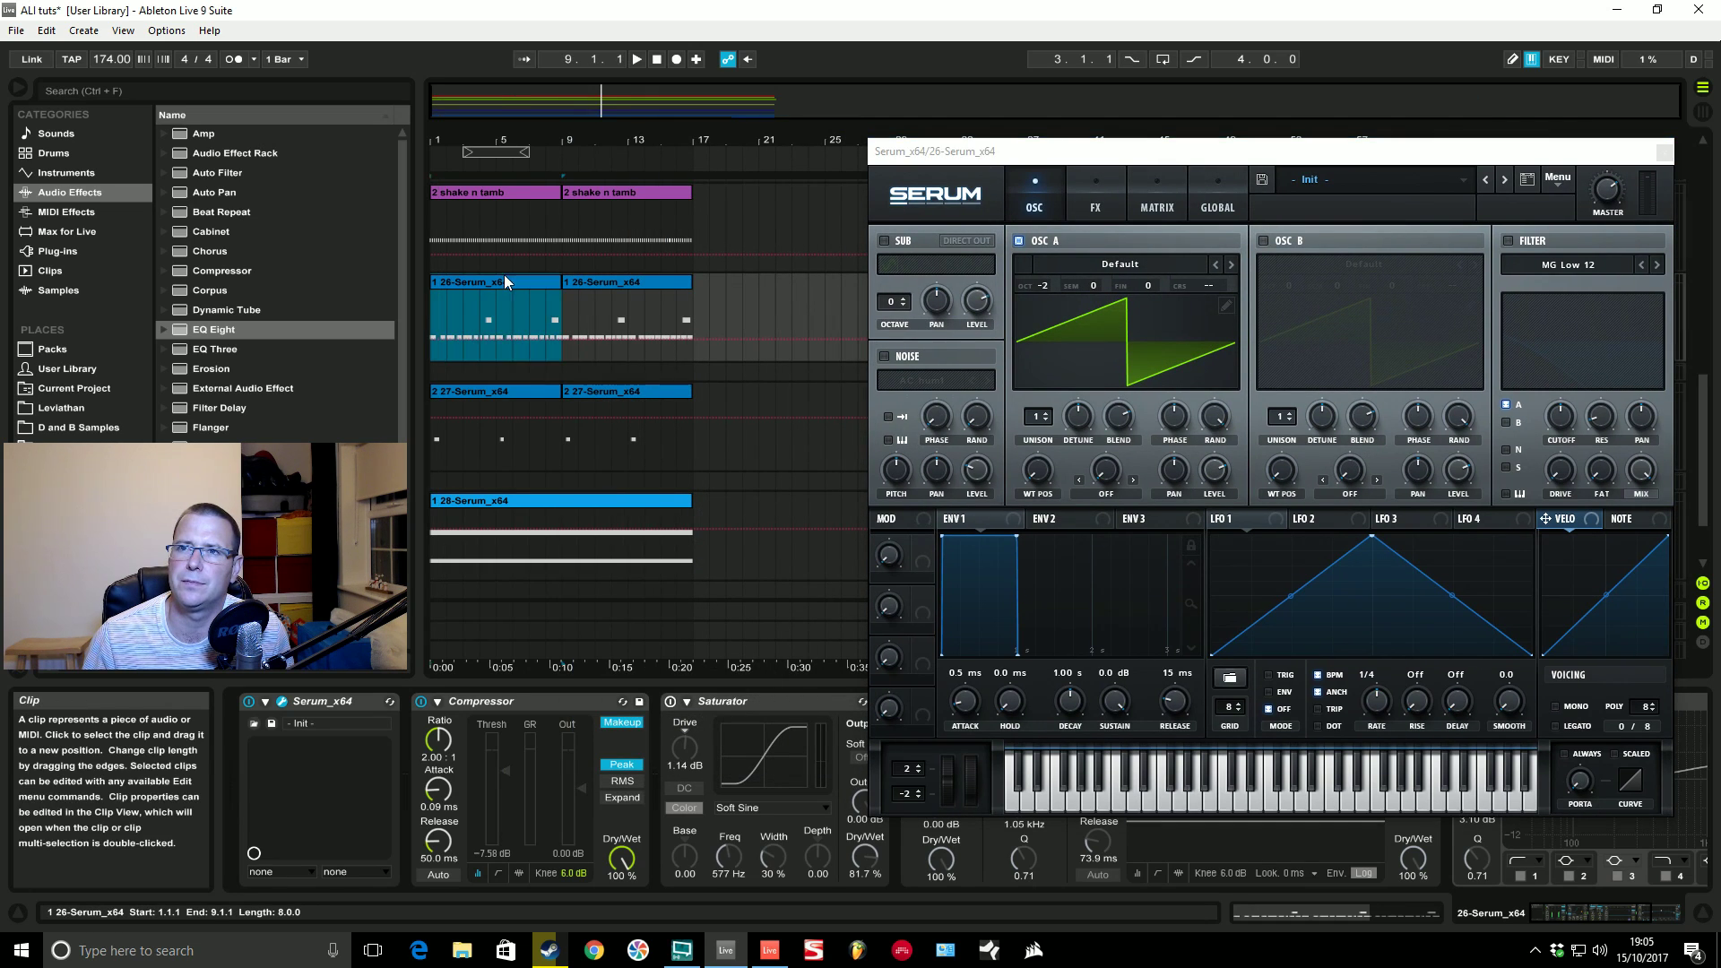
{"action": "double_click", "coordinate": [505, 280]}
{"action": "left_click_drag", "start_coordinate": [1498, 157], "coordinate": [1228, 129]}
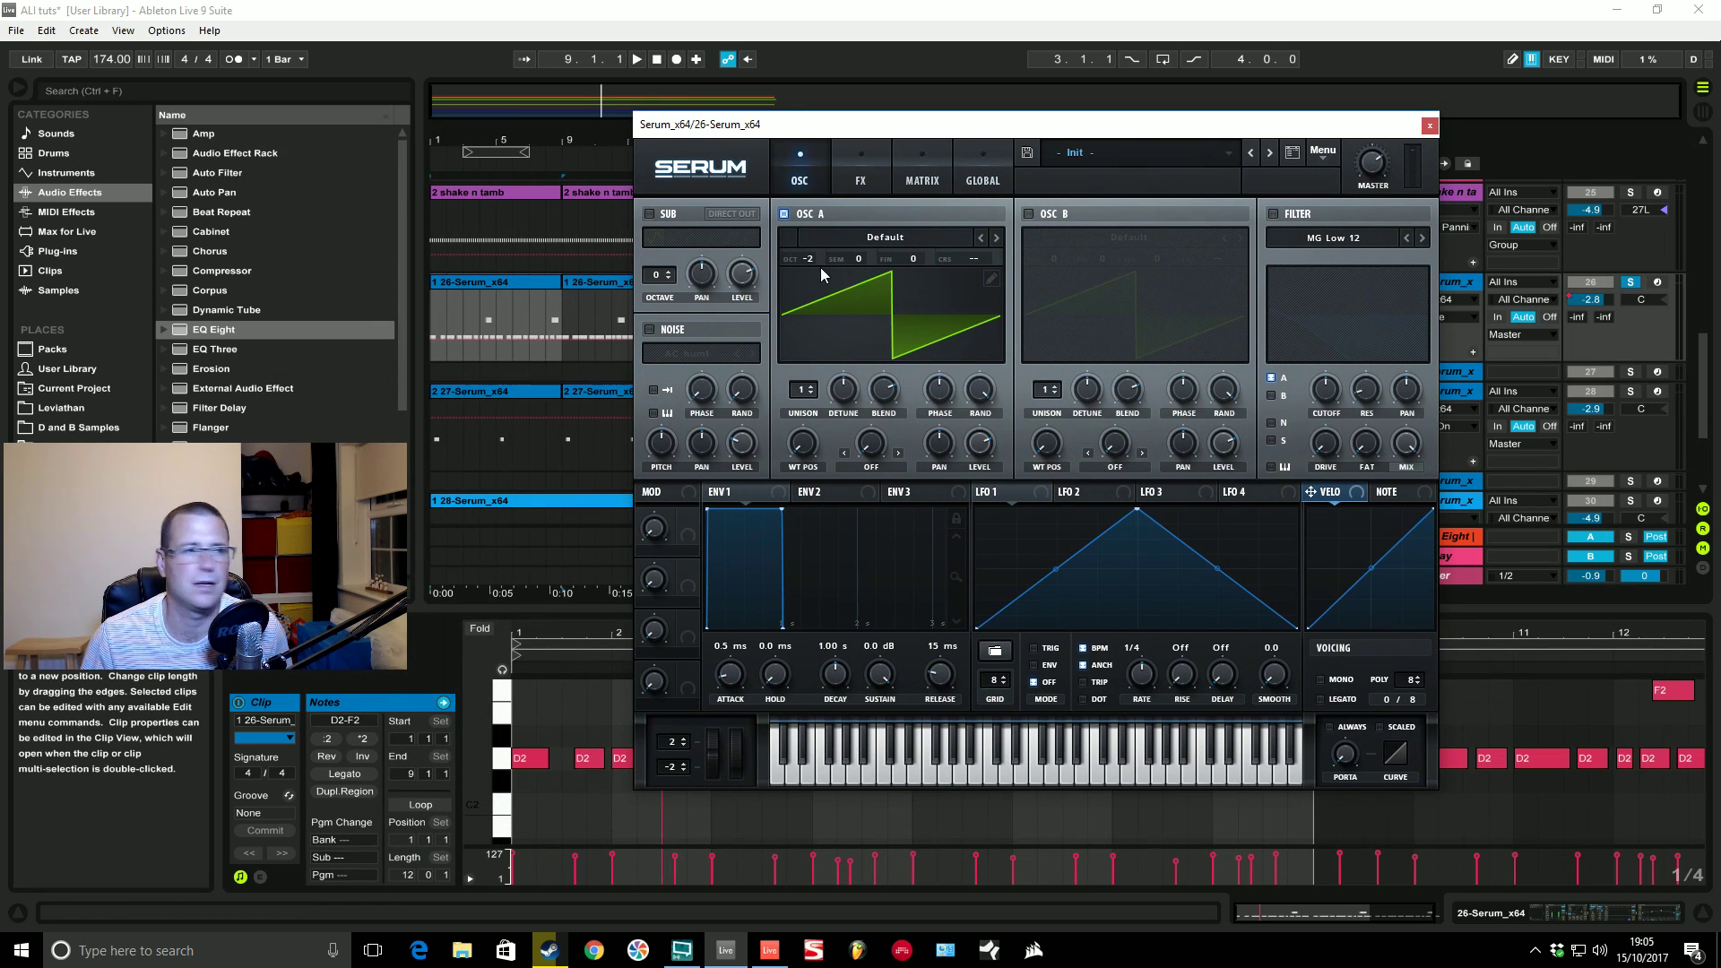
Step: Audition the patch and set oscillator A's unison to 8 voices
{"action": "key", "text": "space"}
{"action": "left_click_drag", "start_coordinate": [801, 389], "coordinate": [812, 299]}
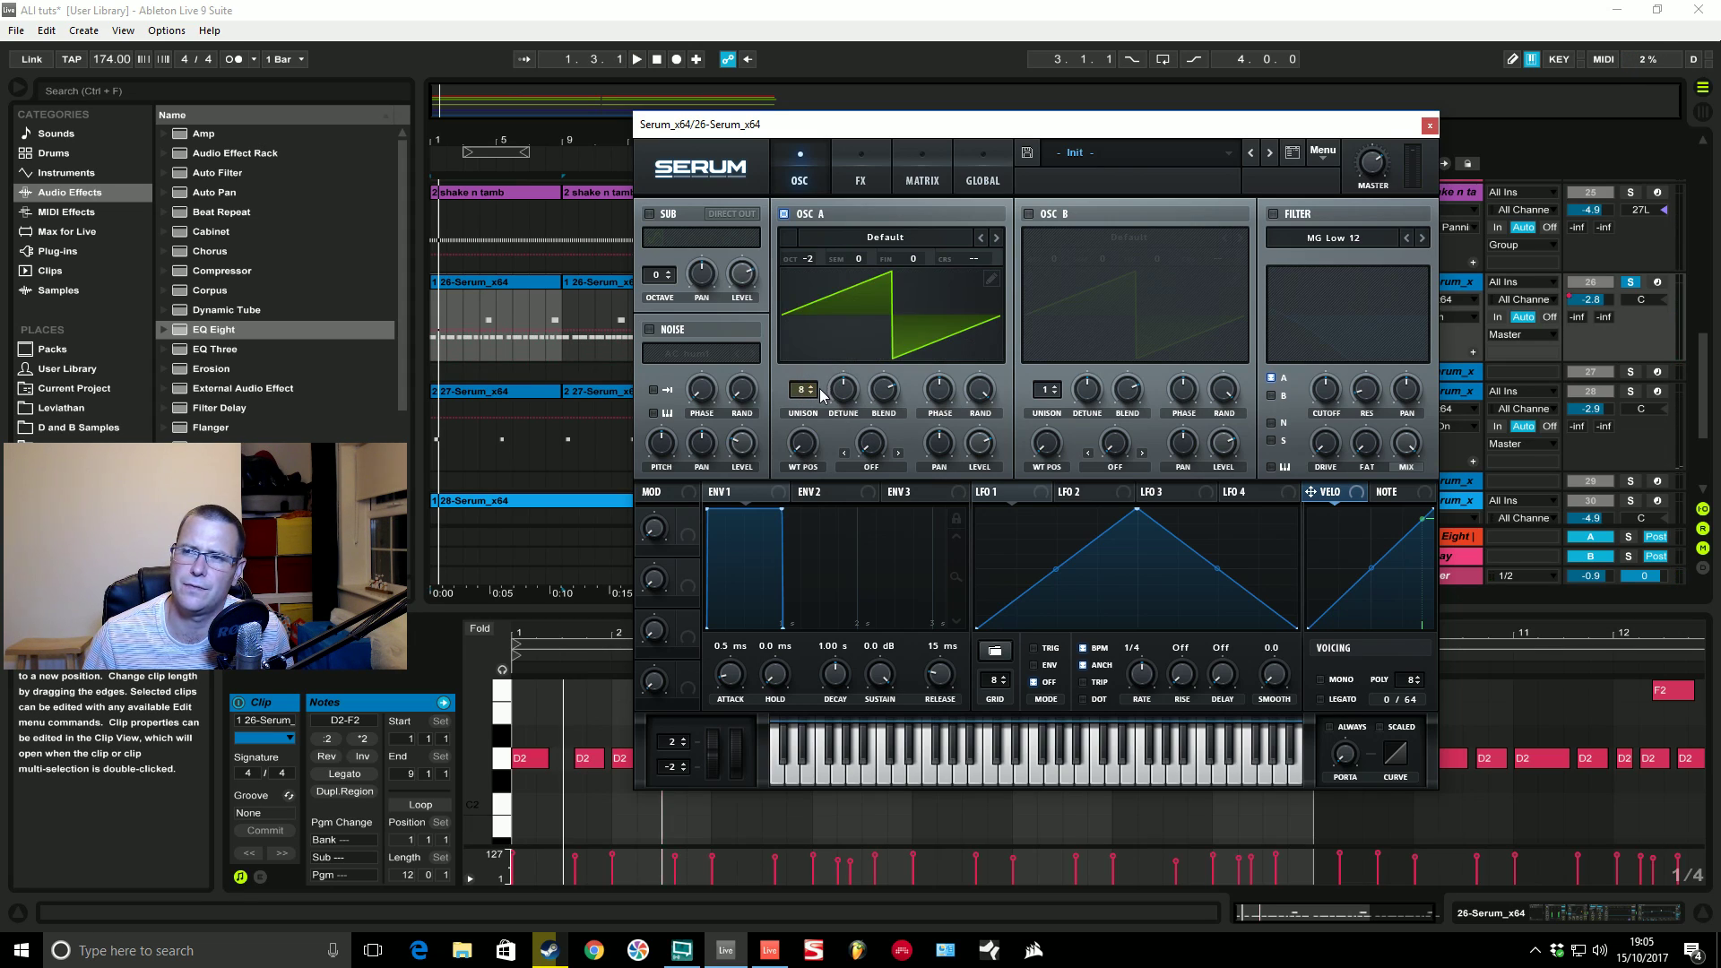
{"action": "left_click_drag", "start_coordinate": [859, 388], "coordinate": [841, 401]}
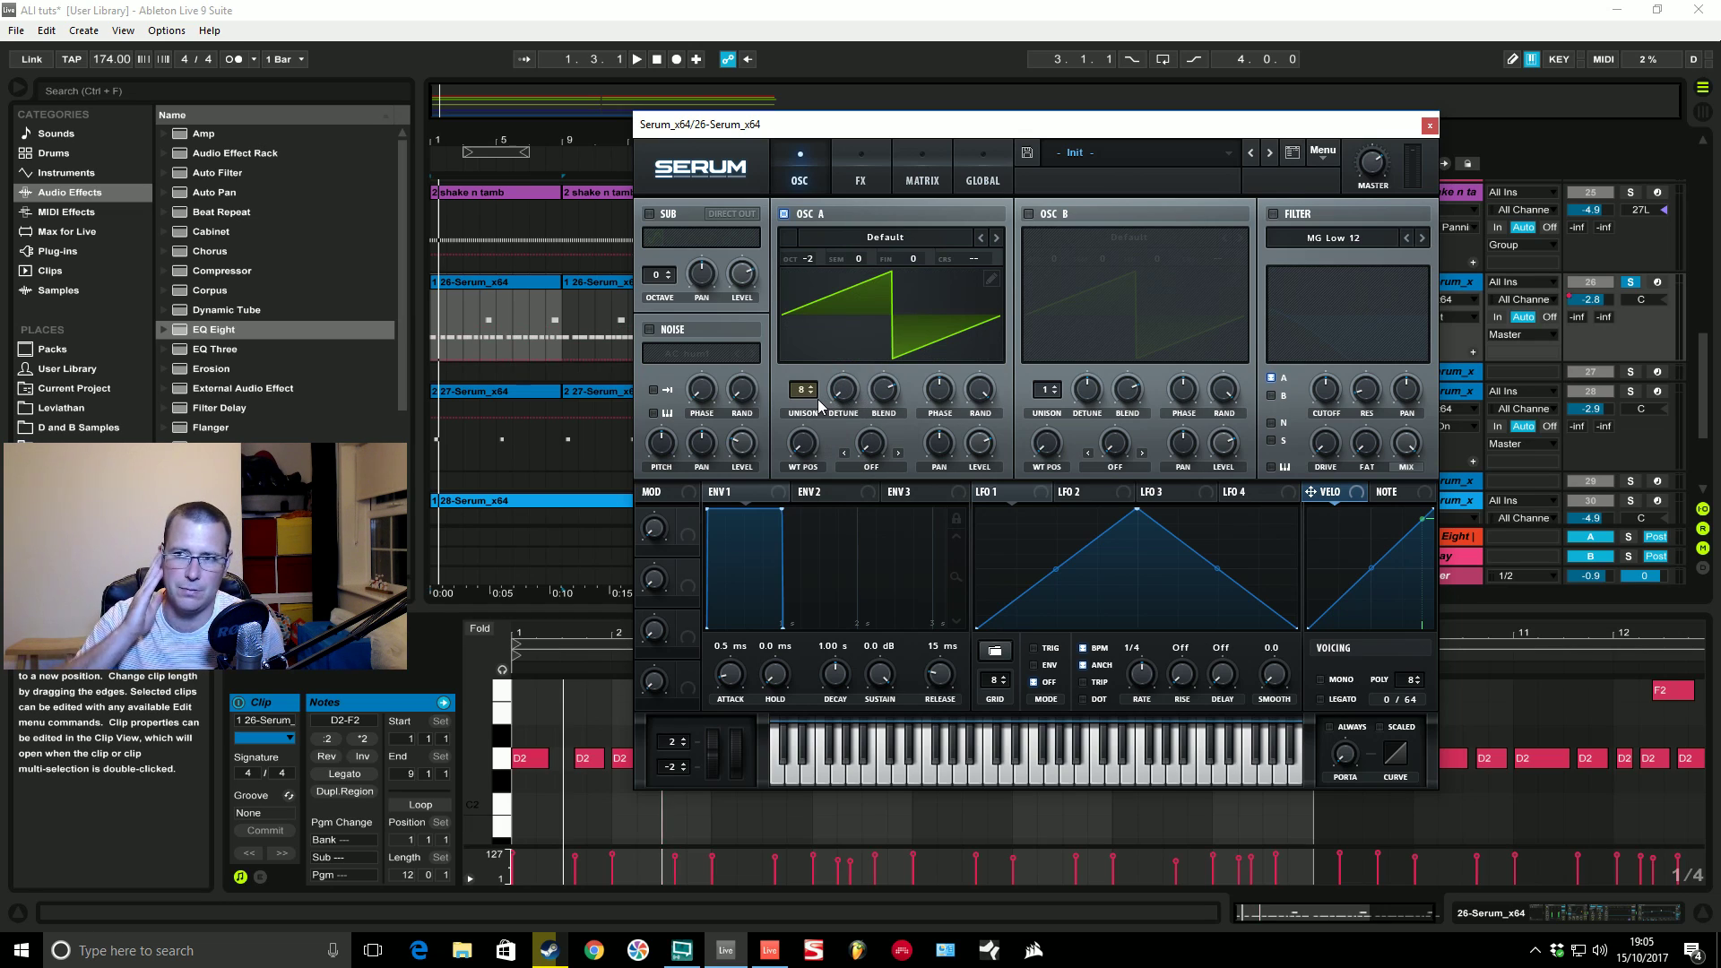
{"action": "left_click_drag", "start_coordinate": [853, 395], "coordinate": [737, 497]}
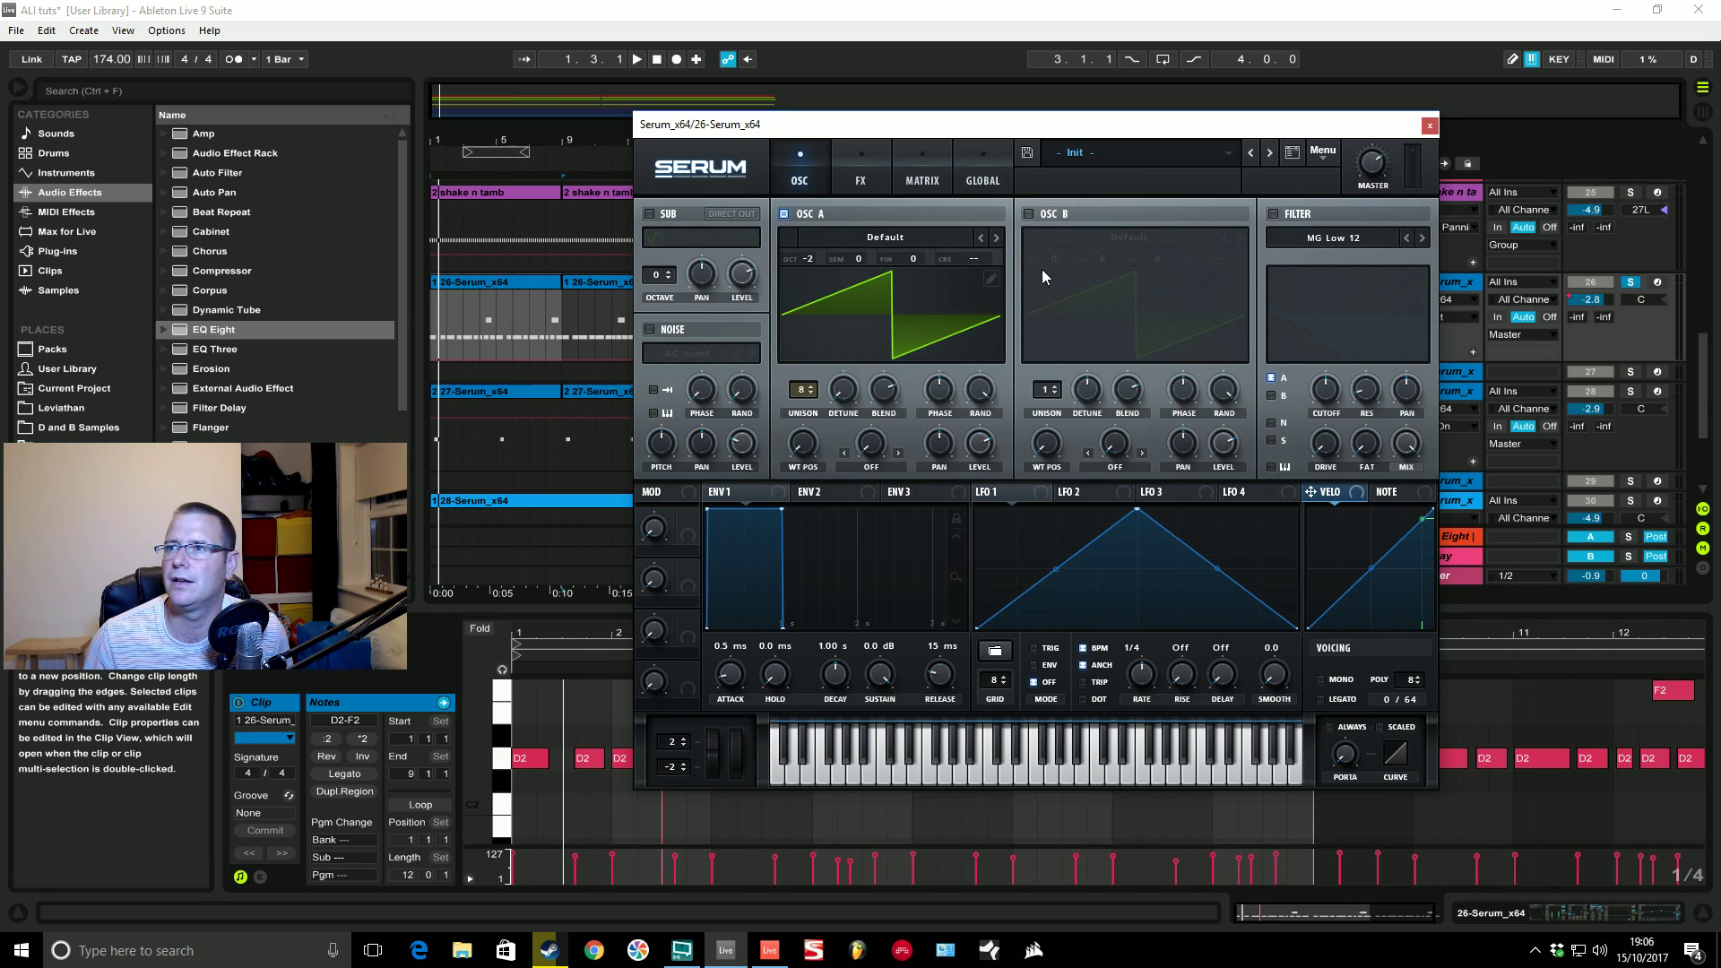
Step: Enable oscillator B and set its octave to -1
{"action": "left_click", "coordinate": [1029, 214]}
{"action": "left_click_drag", "start_coordinate": [1057, 256], "coordinate": [1079, 289]}
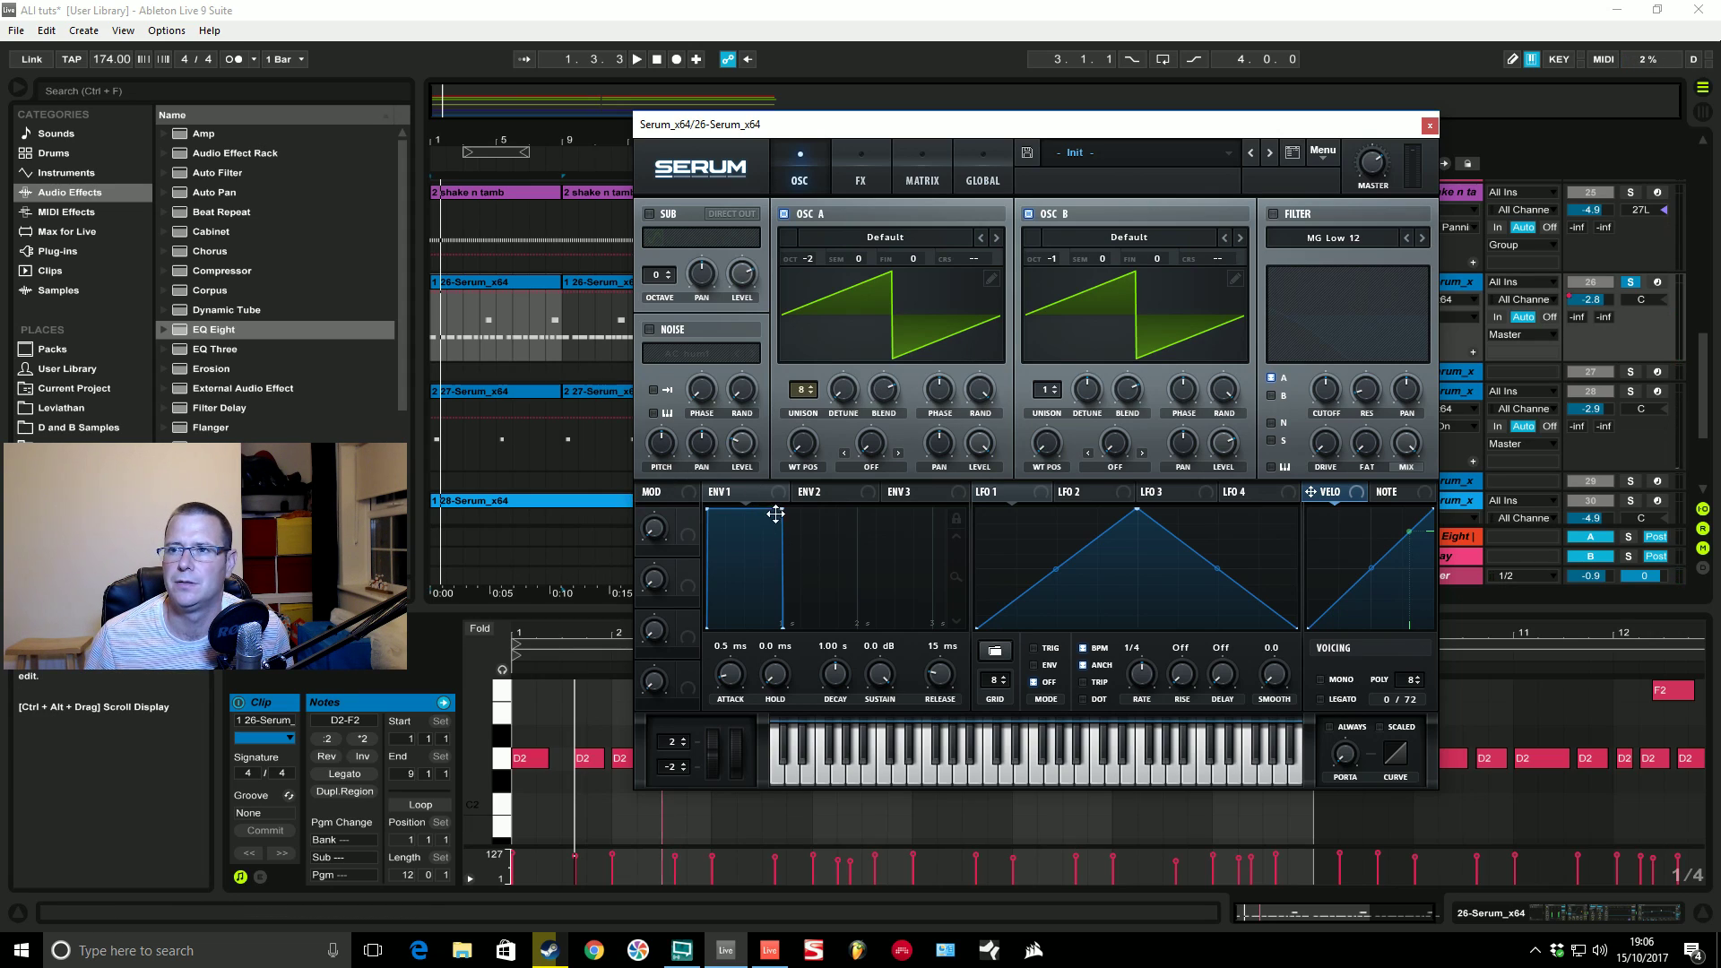
Step: Shape Envelope 1 with 856 ms decay, -7.6 dB sustain and 60 ms release, and audition the patch
{"action": "left_click_drag", "start_coordinate": [783, 513], "coordinate": [771, 552]}
{"action": "left_click_drag", "start_coordinate": [953, 689], "coordinate": [952, 672]}
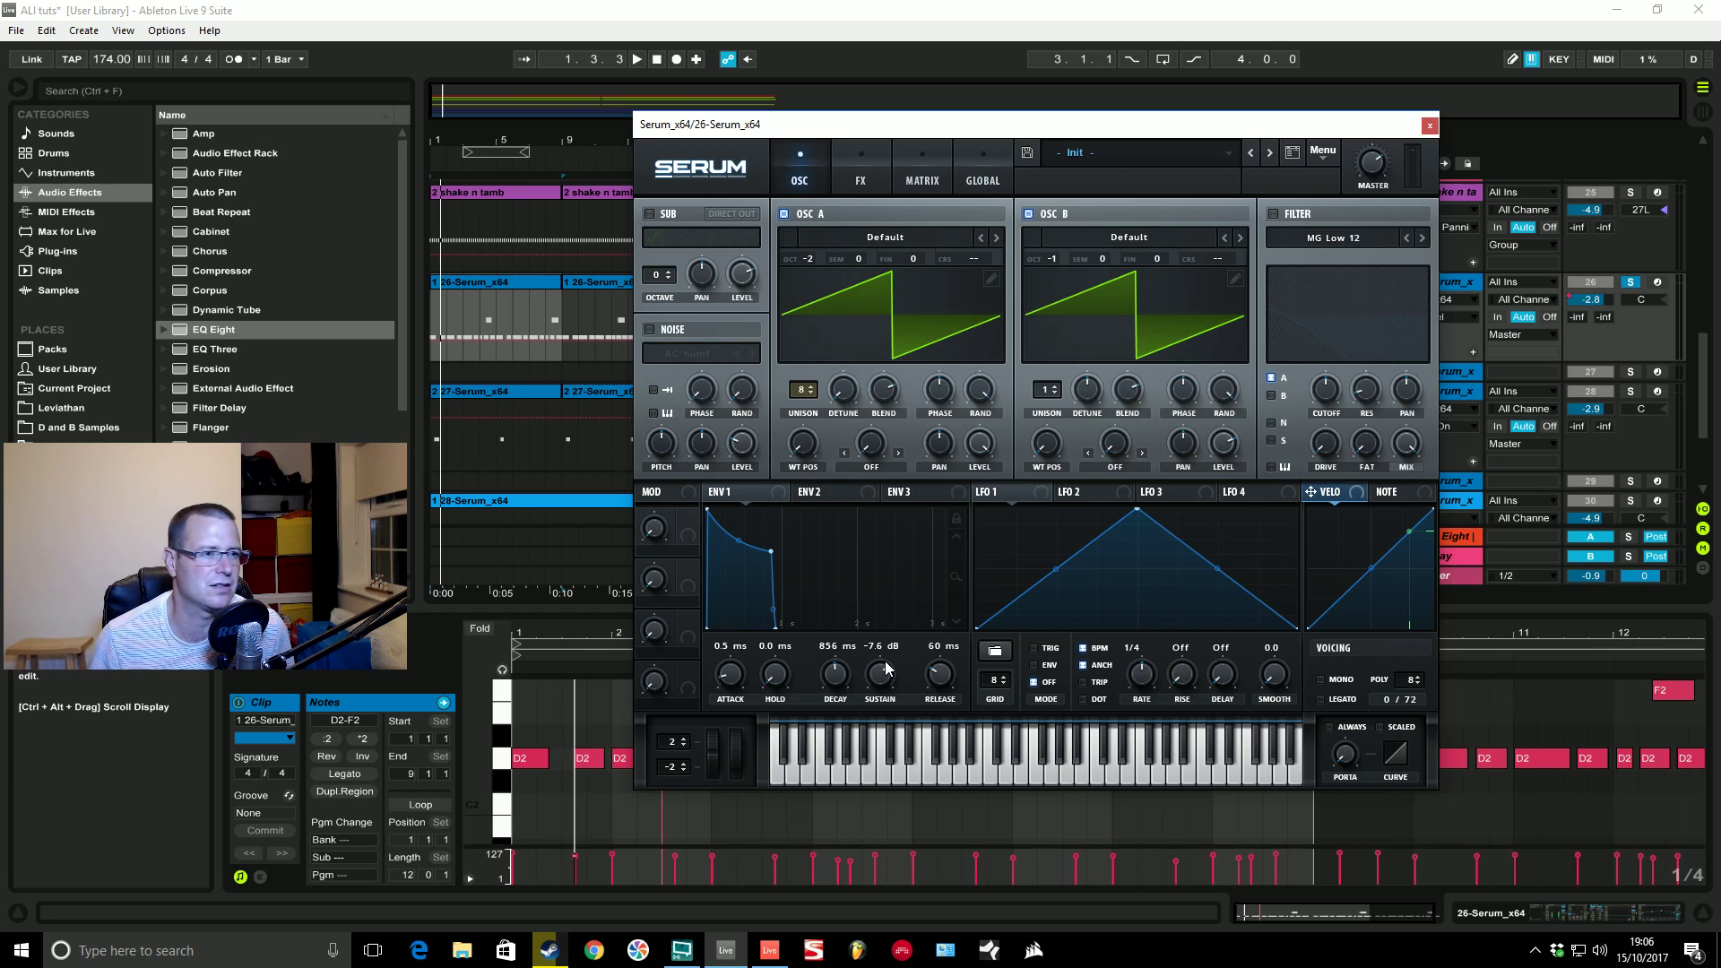
{"action": "key", "text": "space"}
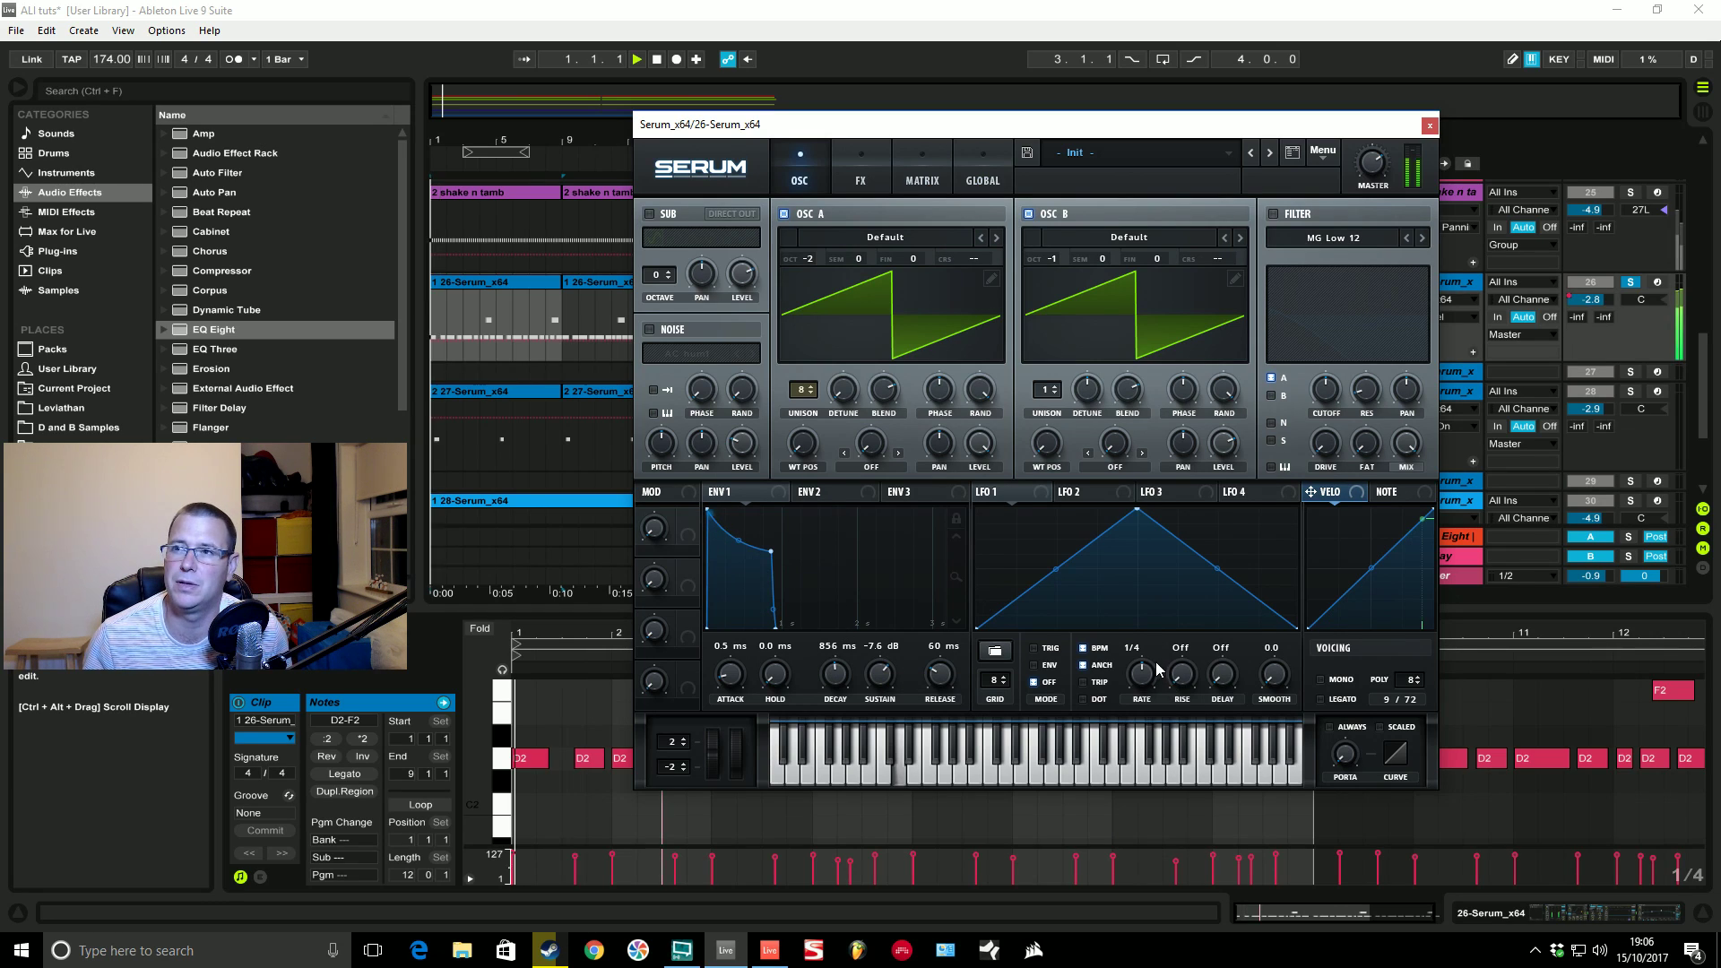
{"action": "key", "text": "space"}
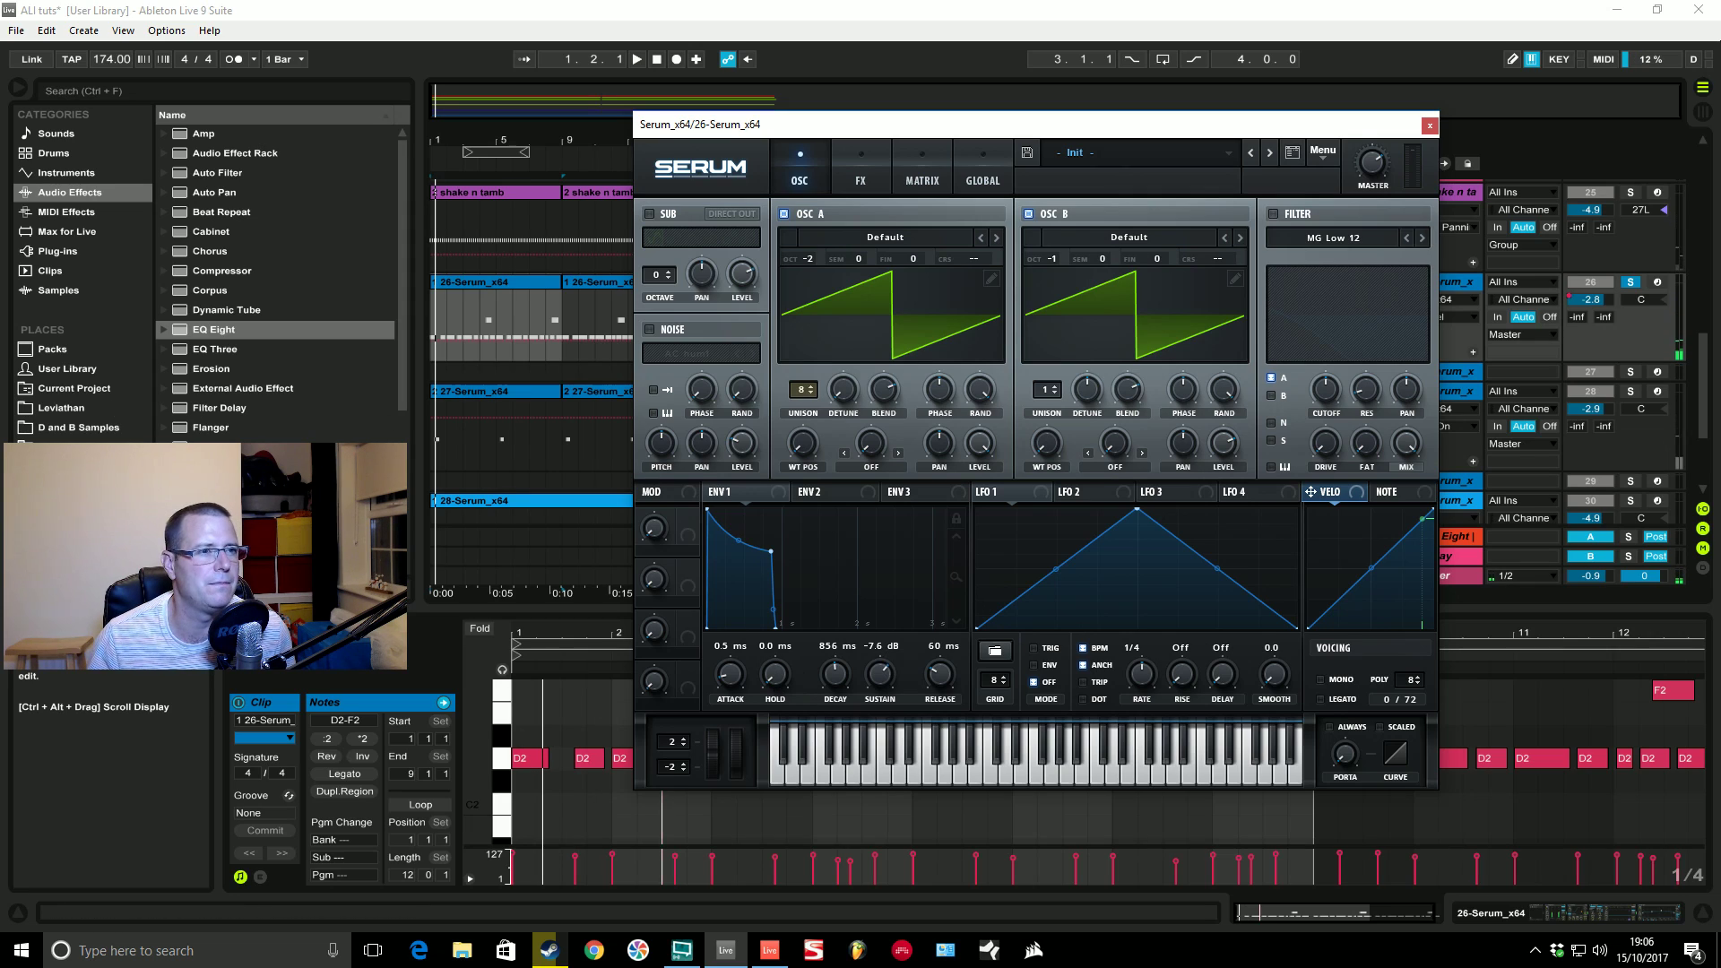
Step: Enable the MG Low 12 filter for oscillators A and B, lower its cutoff, add some drive, and audition it
{"action": "left_click", "coordinate": [839, 499]}
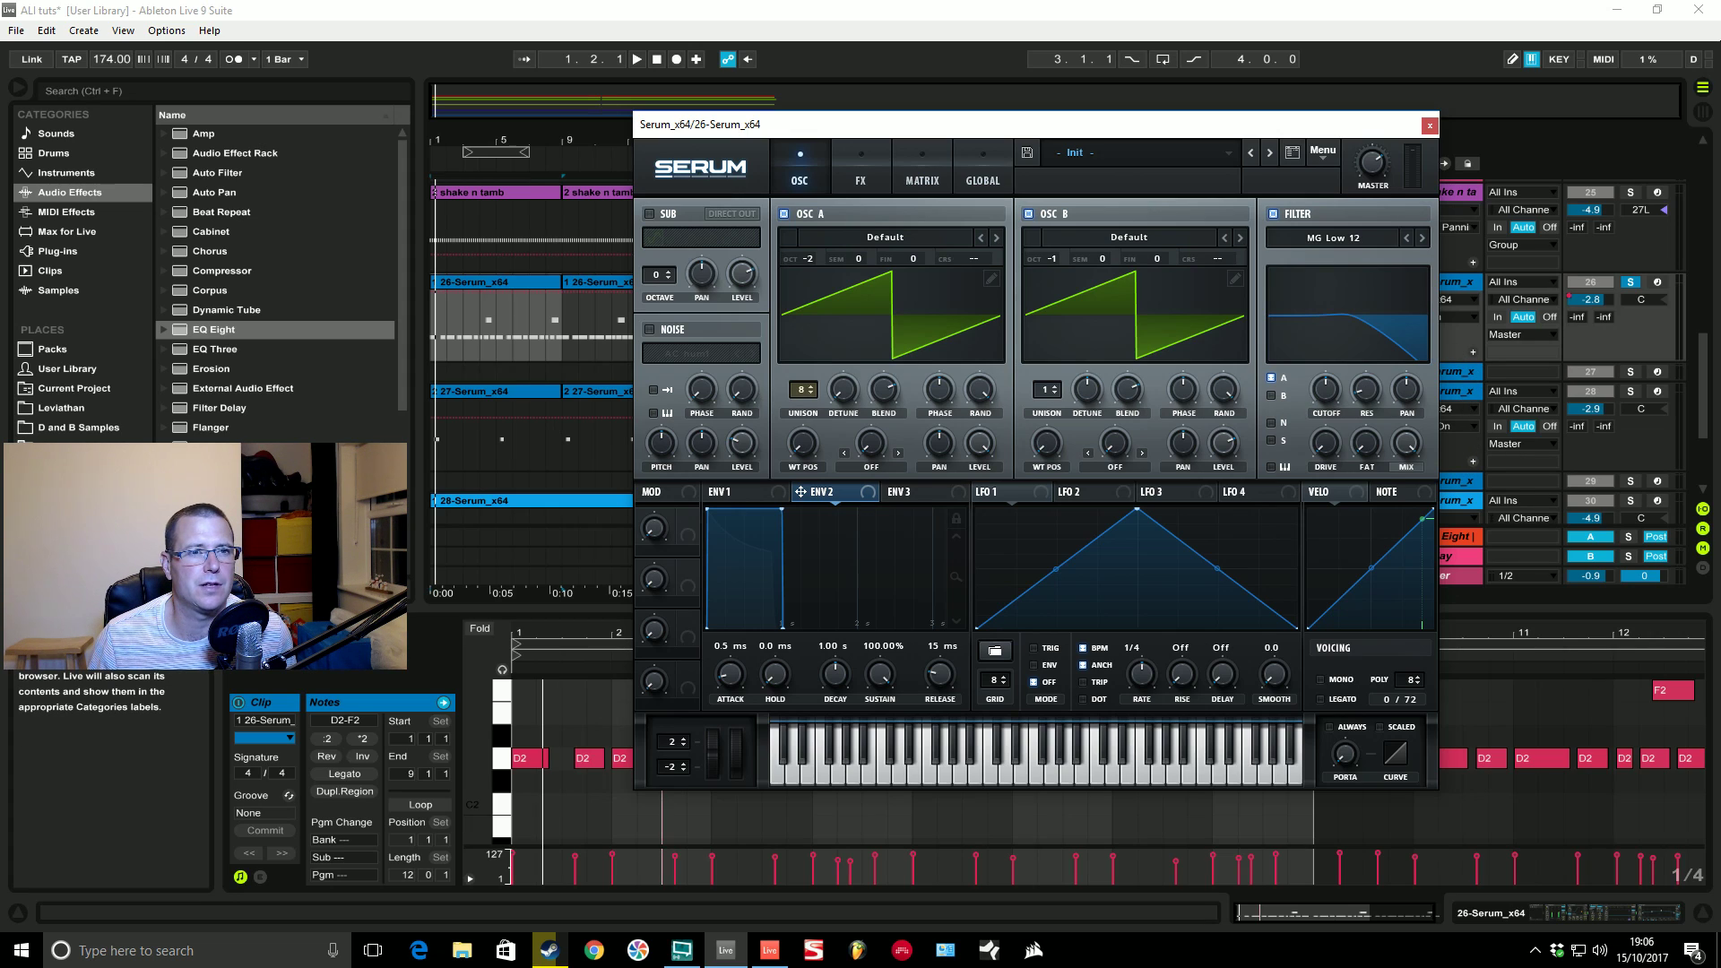
{"action": "left_click_drag", "start_coordinate": [1333, 394], "coordinate": [1329, 490]}
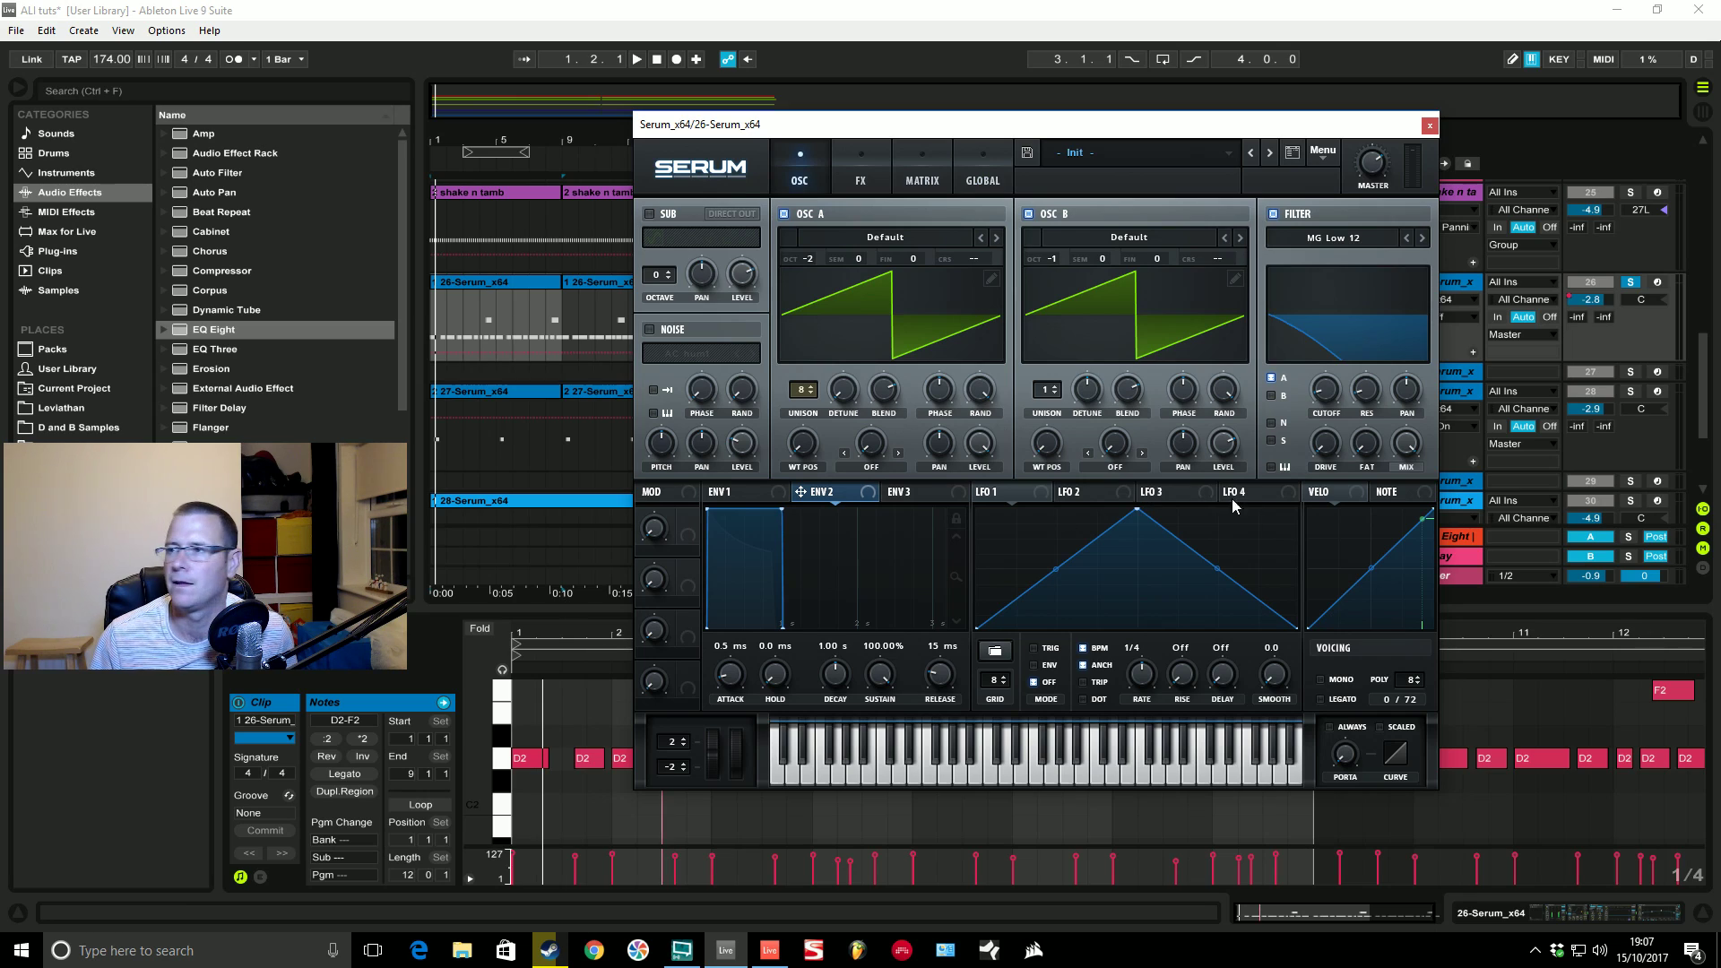
{"action": "mouse_move", "coordinate": [1327, 438]}
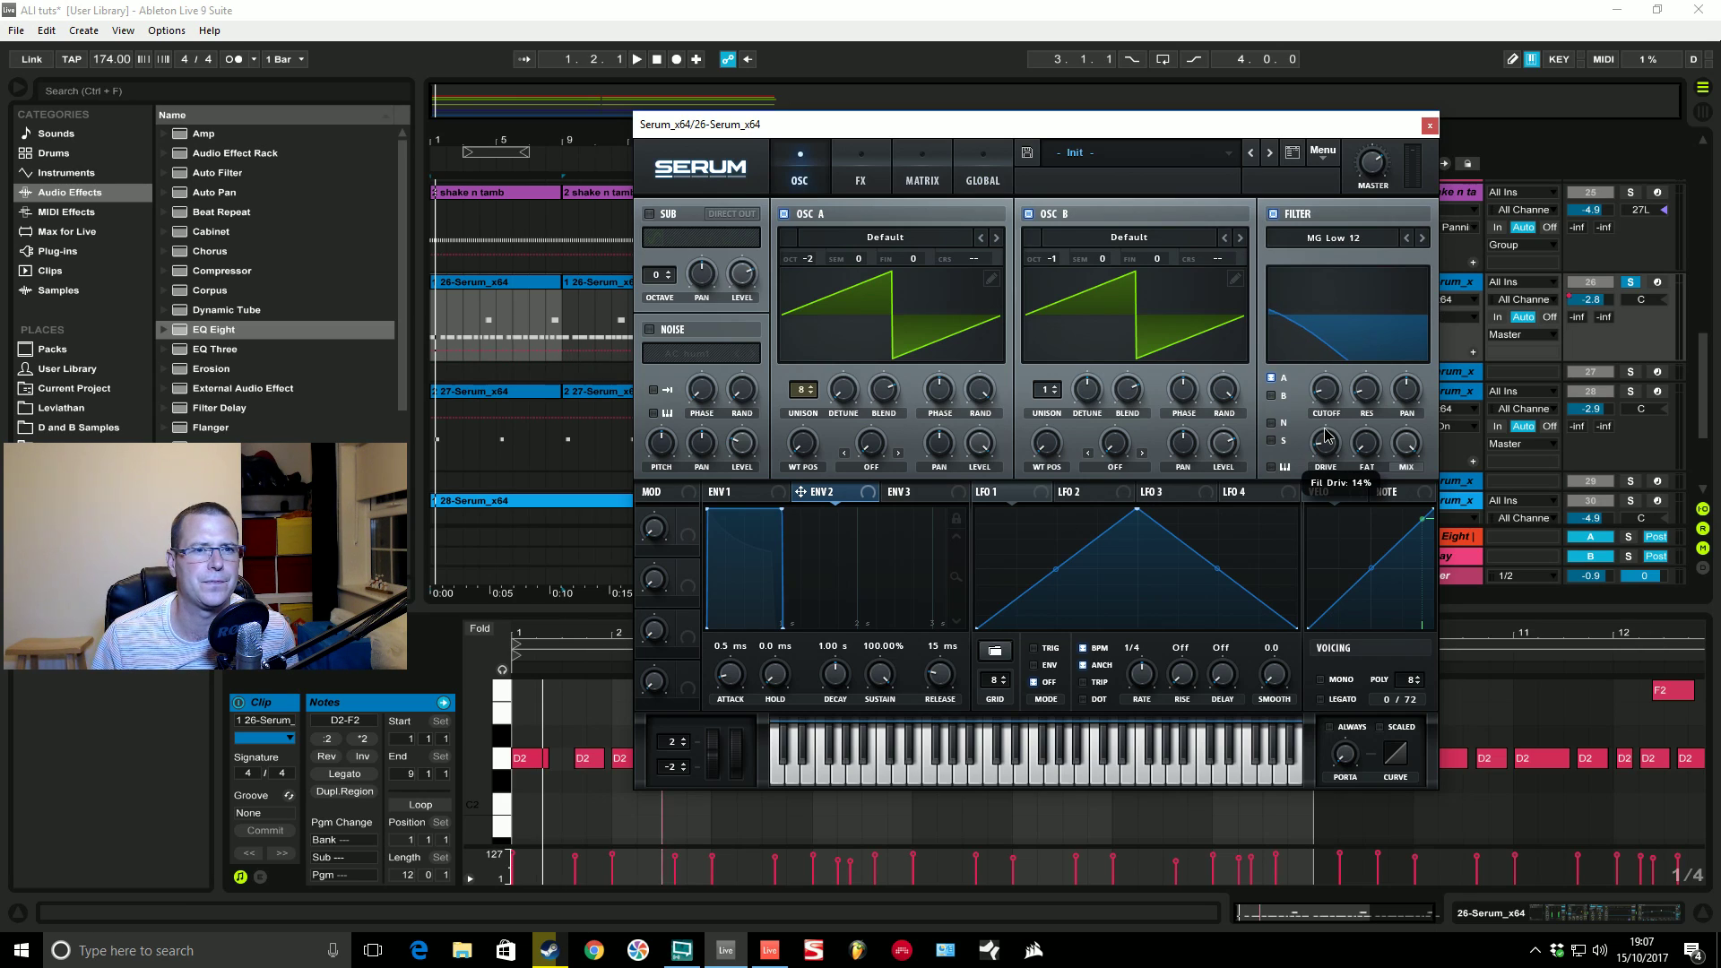
{"action": "mouse_move", "coordinate": [1374, 458]}
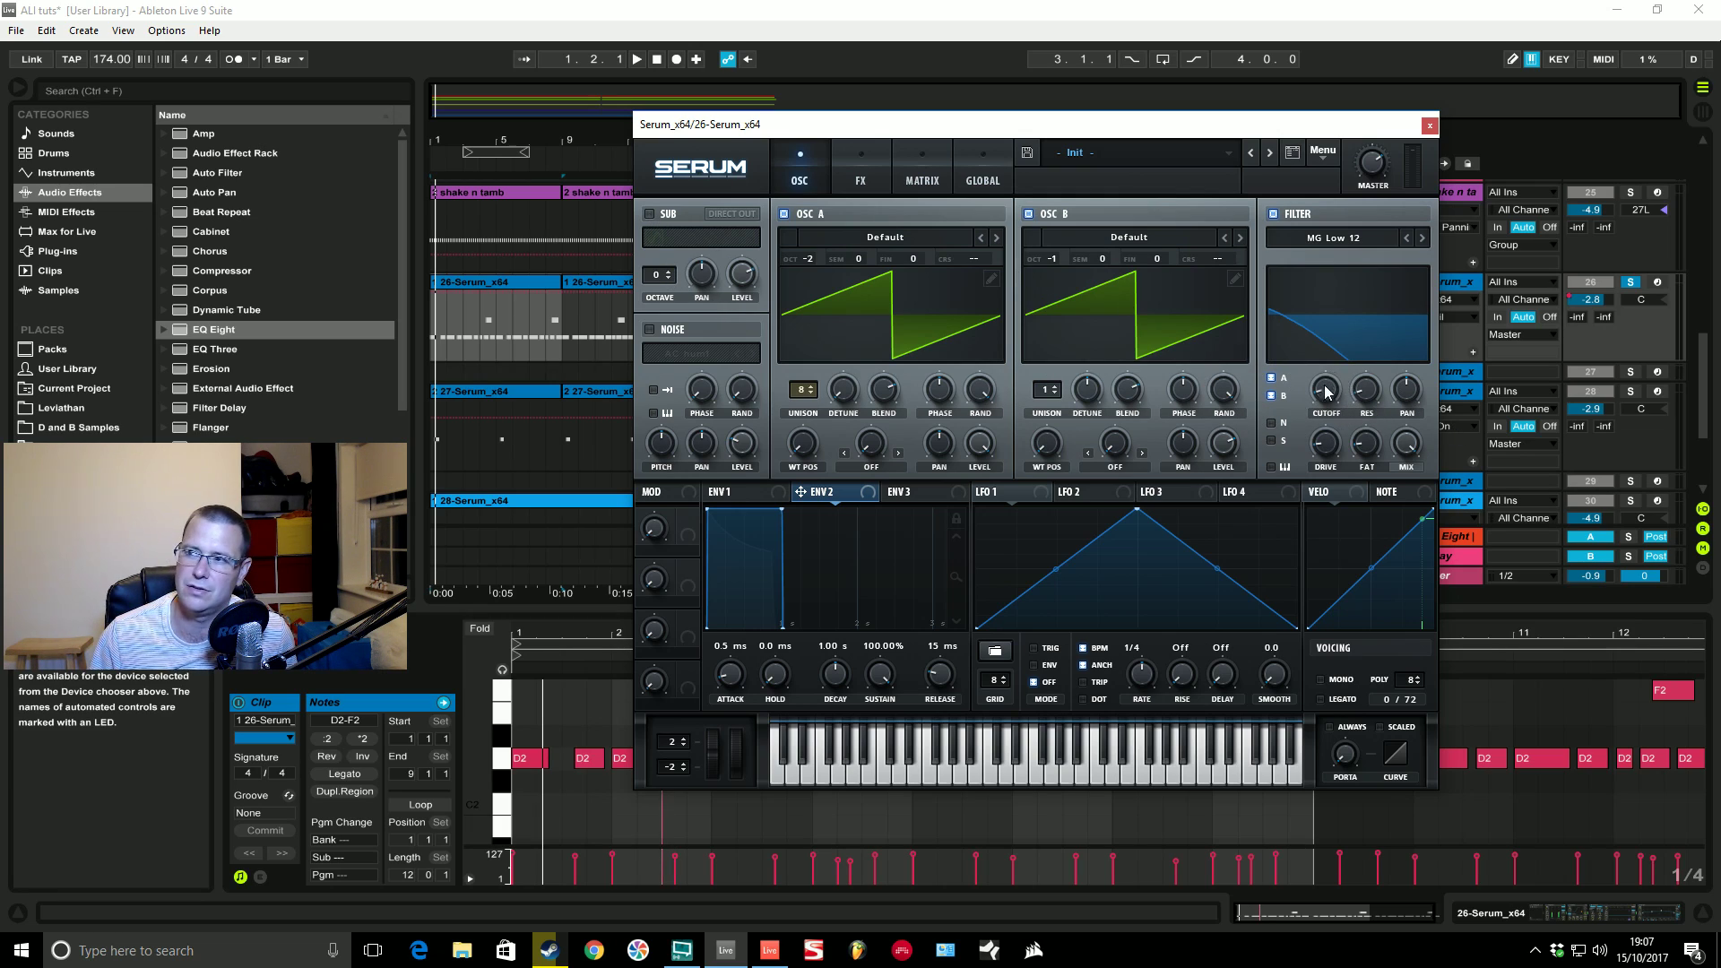
{"action": "key", "text": "space"}
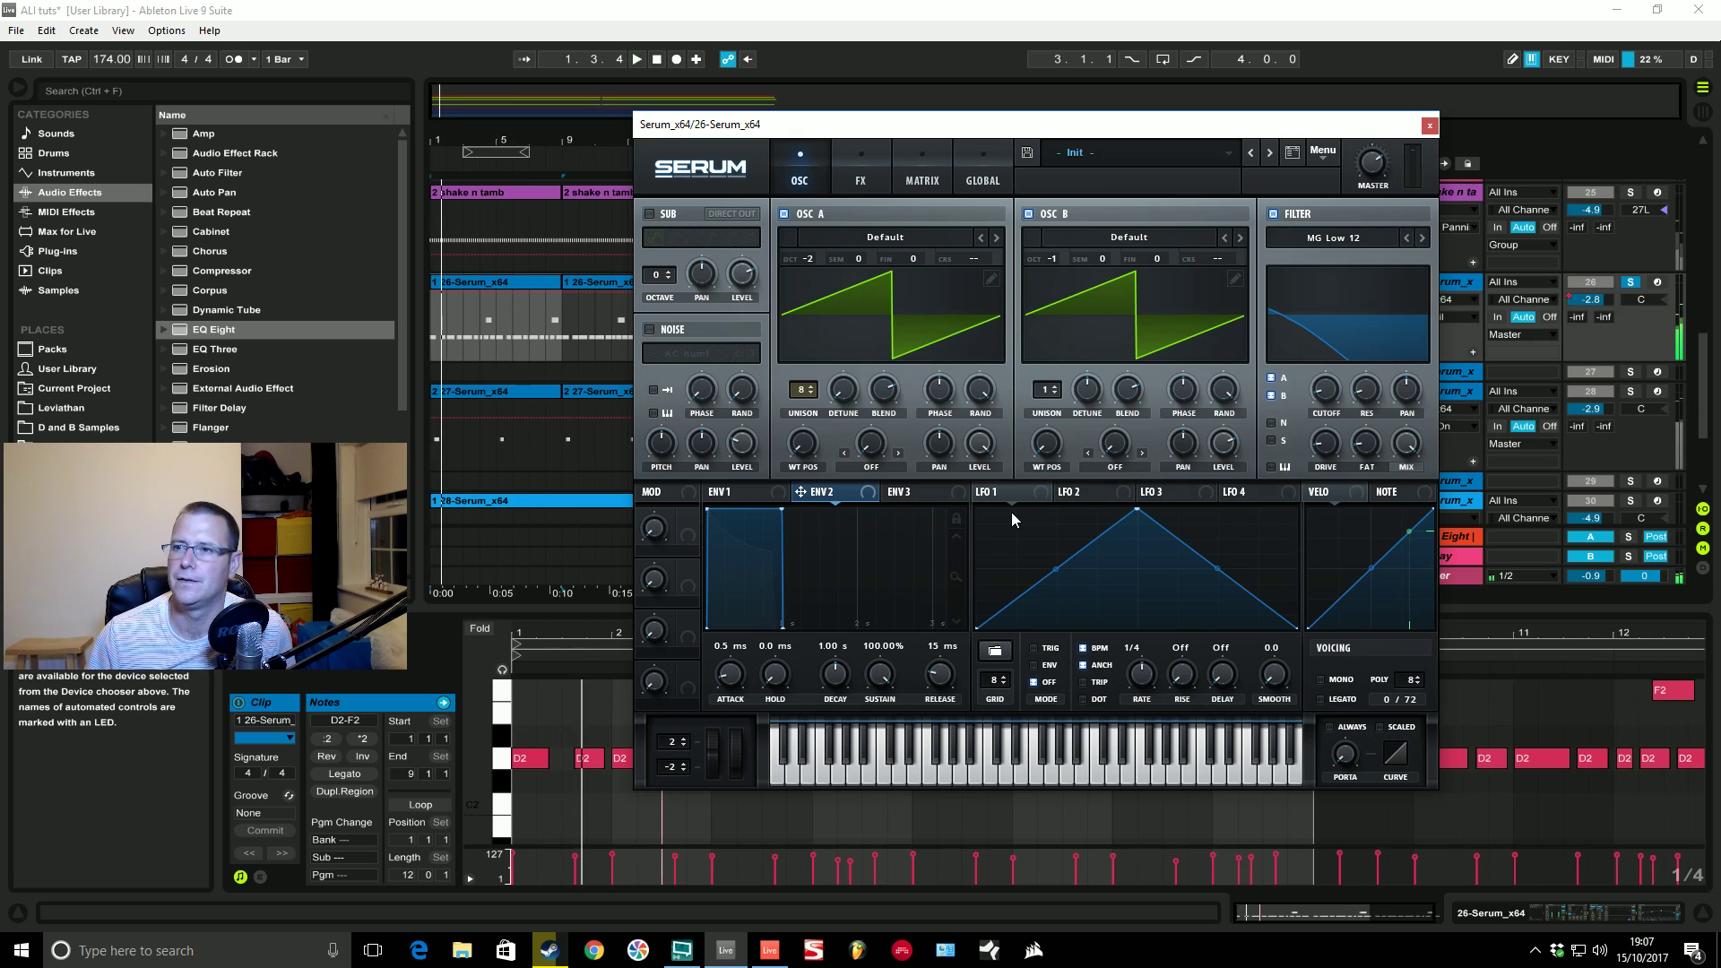
Step: Assign Envelope 2 to the filter cutoff and set its decay to 274 ms and sustain to 0%
{"action": "left_click_drag", "start_coordinate": [805, 494], "coordinate": [1327, 391]}
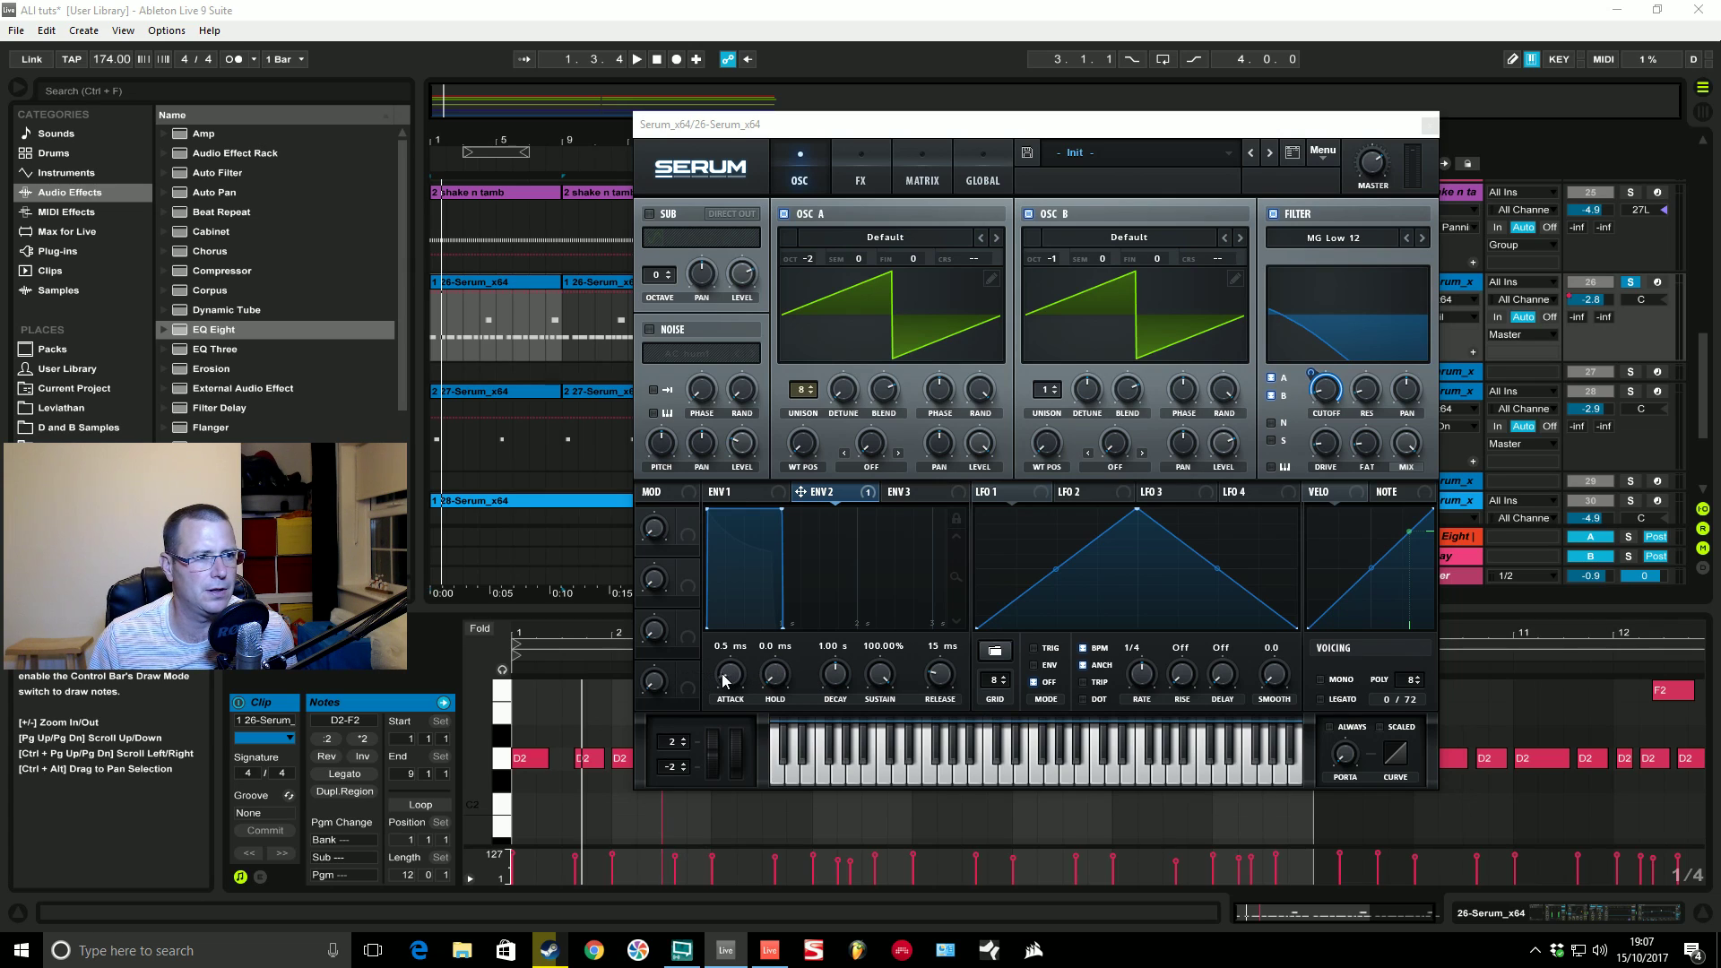
{"action": "left_click_drag", "start_coordinate": [833, 687], "coordinate": [834, 710]}
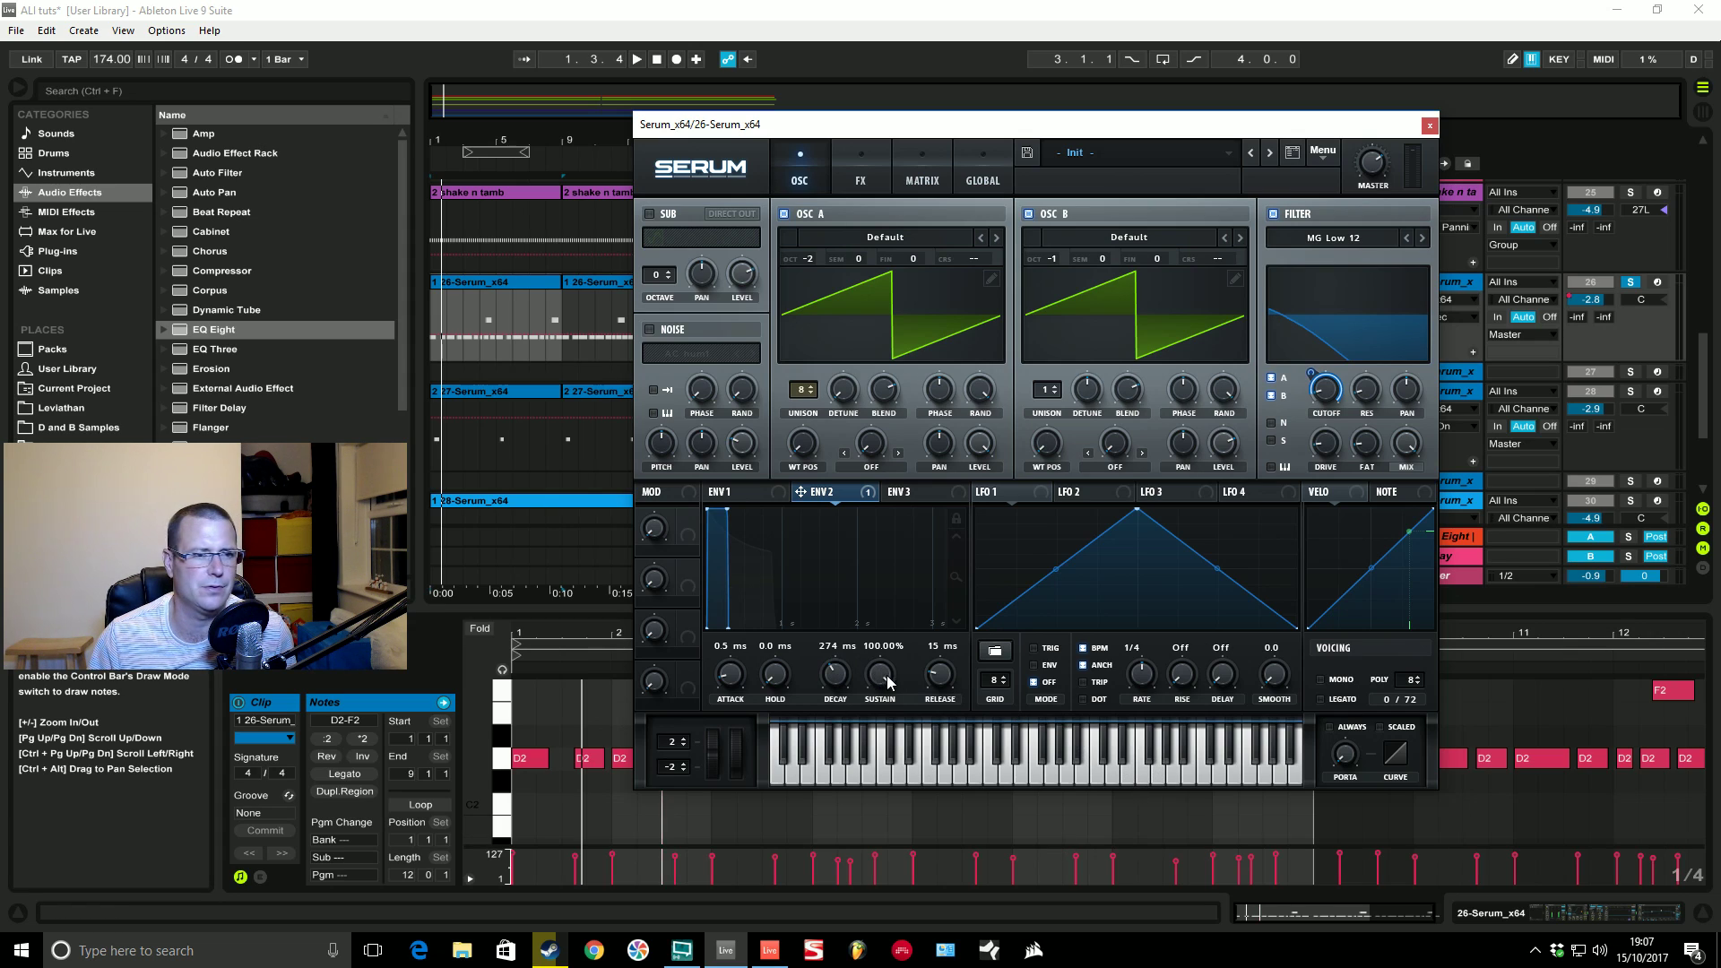
{"action": "left_click_drag", "start_coordinate": [882, 677], "coordinate": [882, 744]}
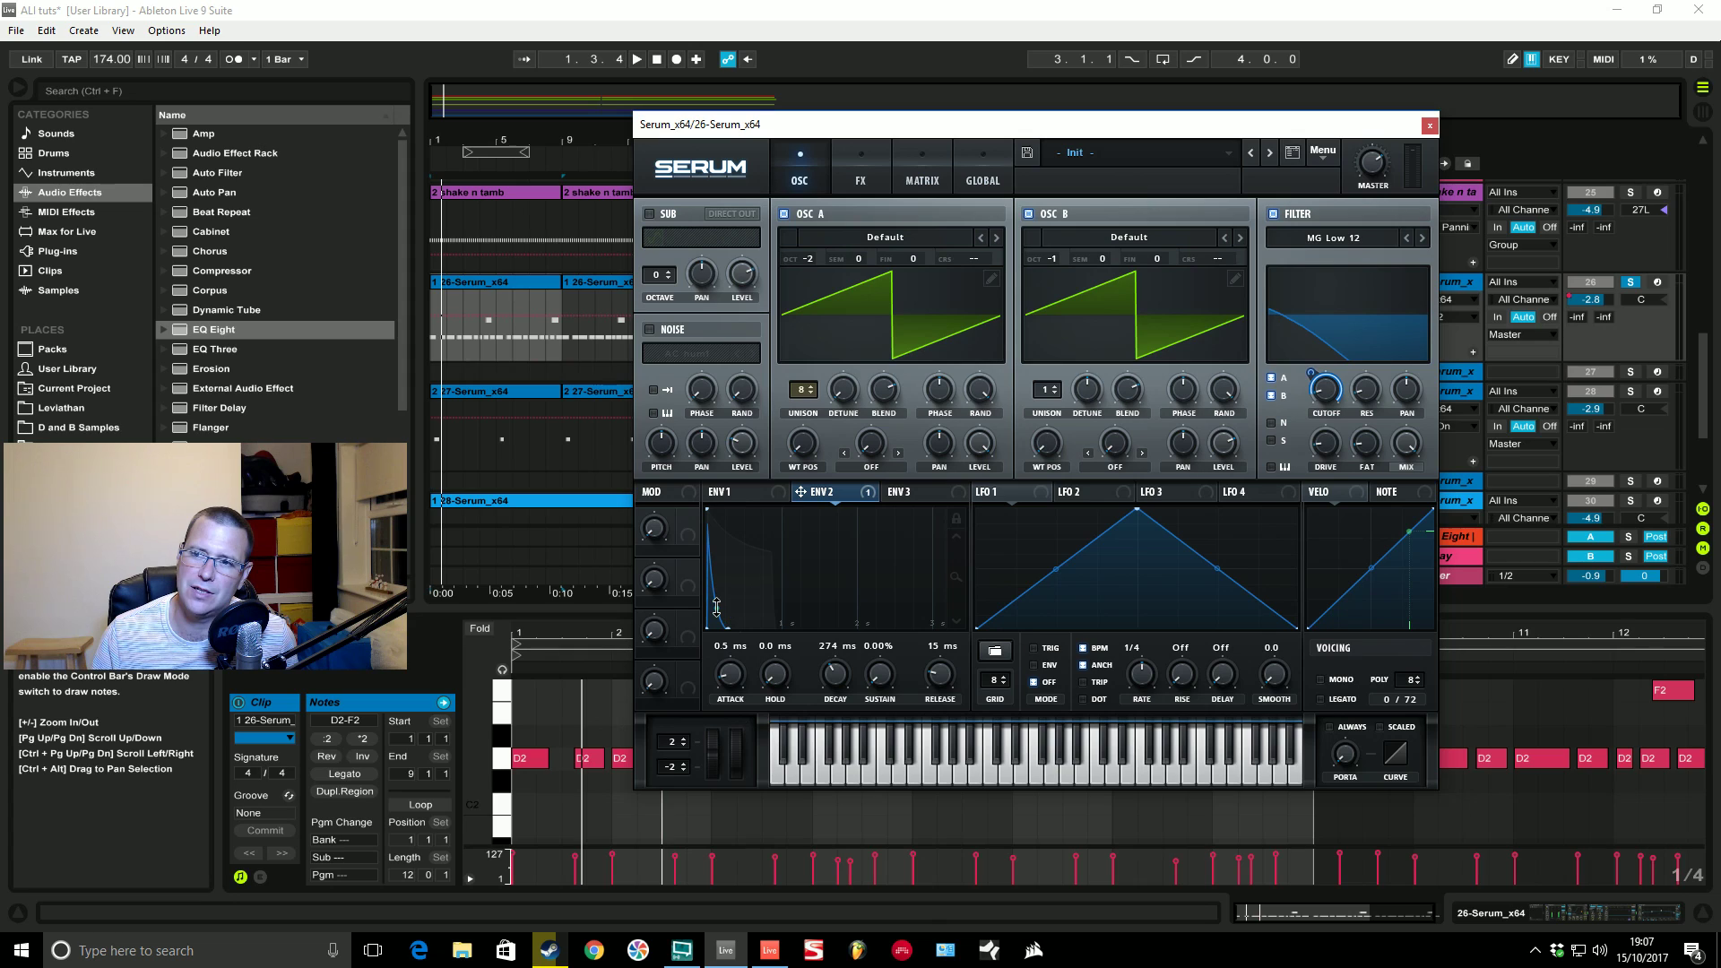
Step: Adjust the Envelope 2 modulation amount on the filter cutoff while auditioning the bass
{"action": "left_click", "coordinate": [1314, 374]}
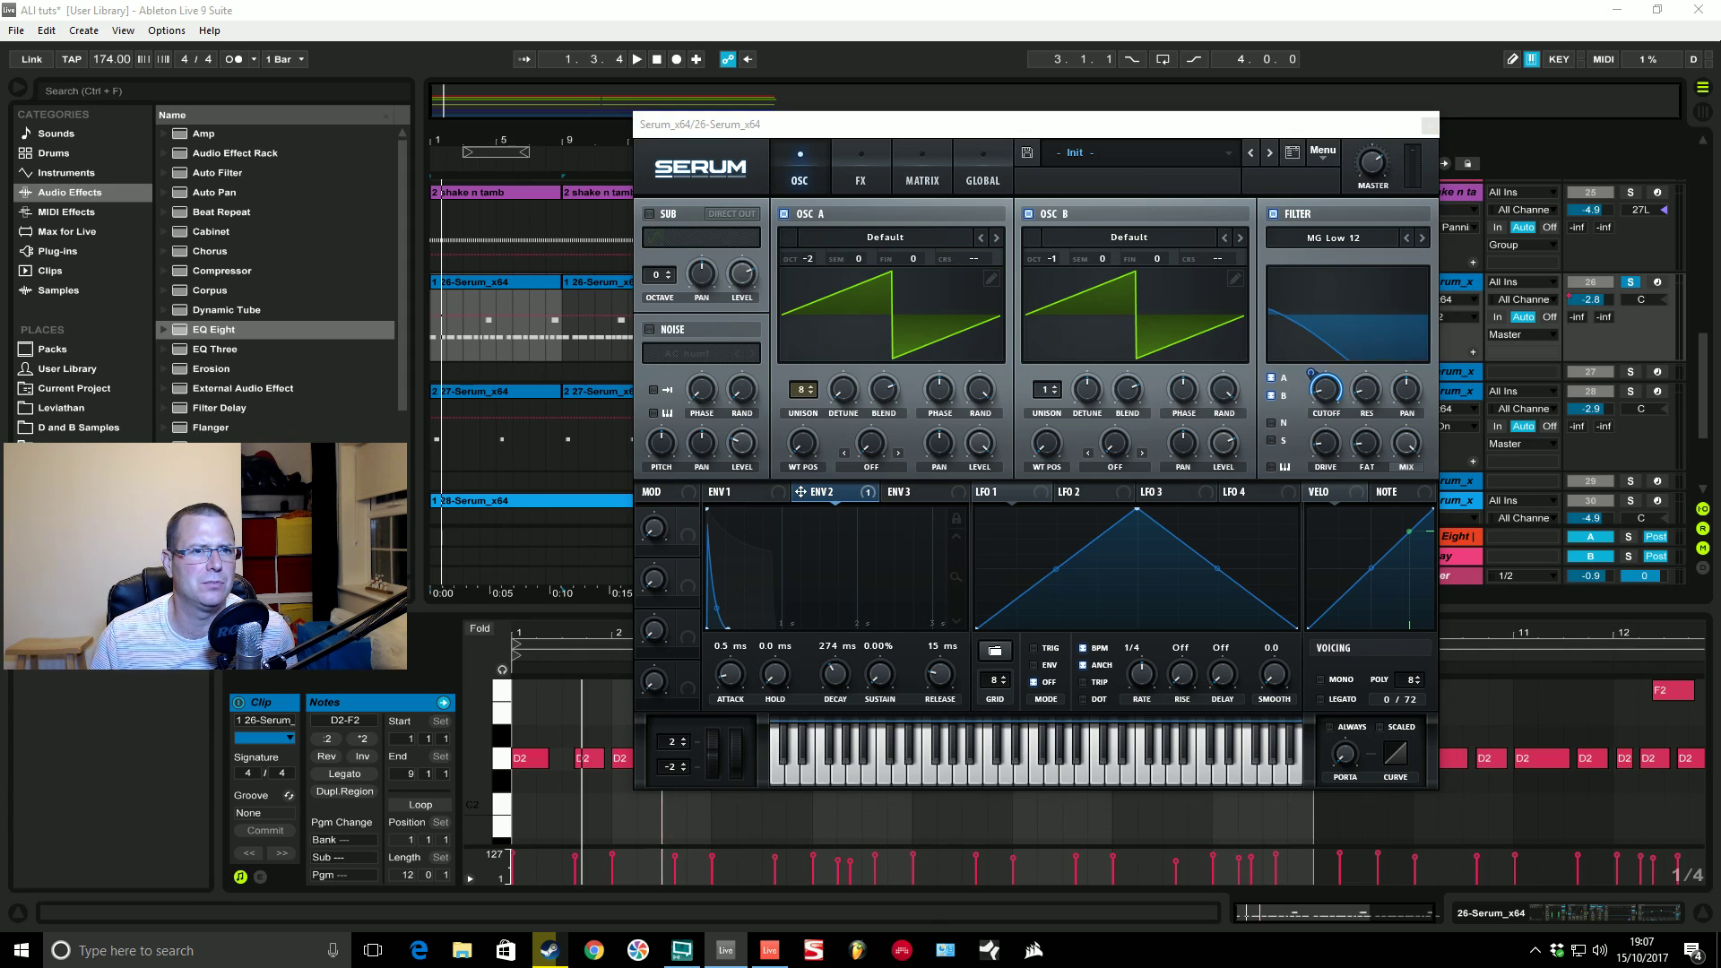
{"action": "left_click", "coordinate": [1312, 377]}
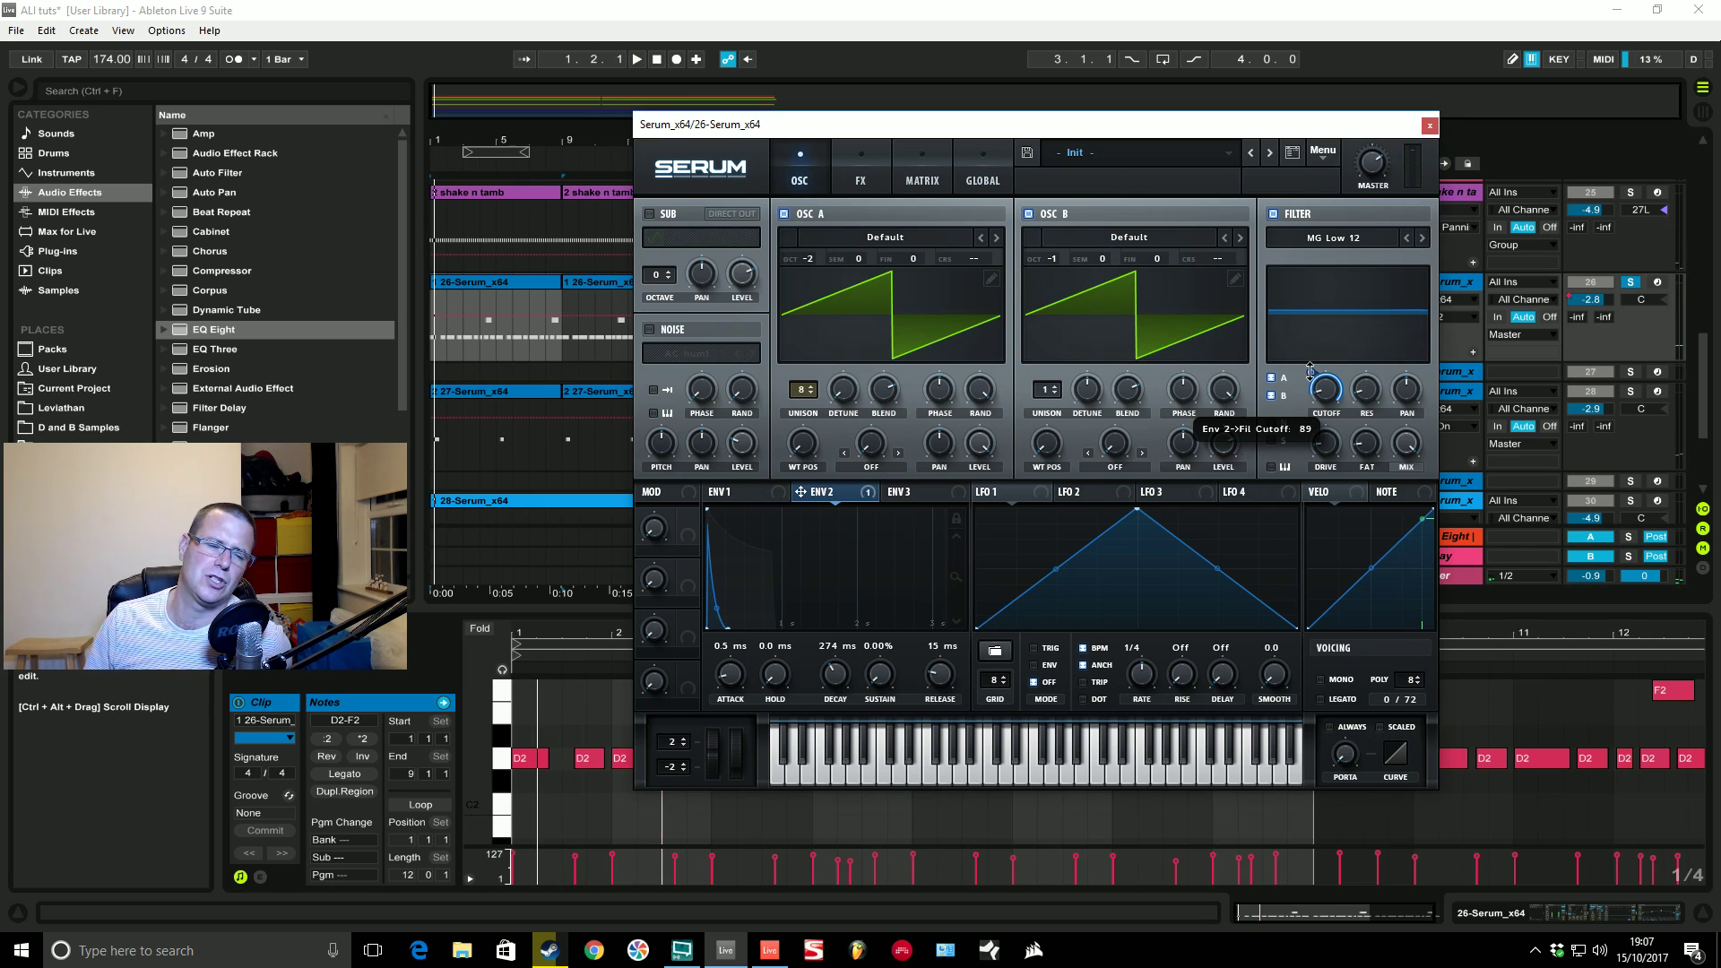
{"action": "key", "text": "space"}
{"action": "left_click_drag", "start_coordinate": [1310, 370], "coordinate": [1305, 398]}
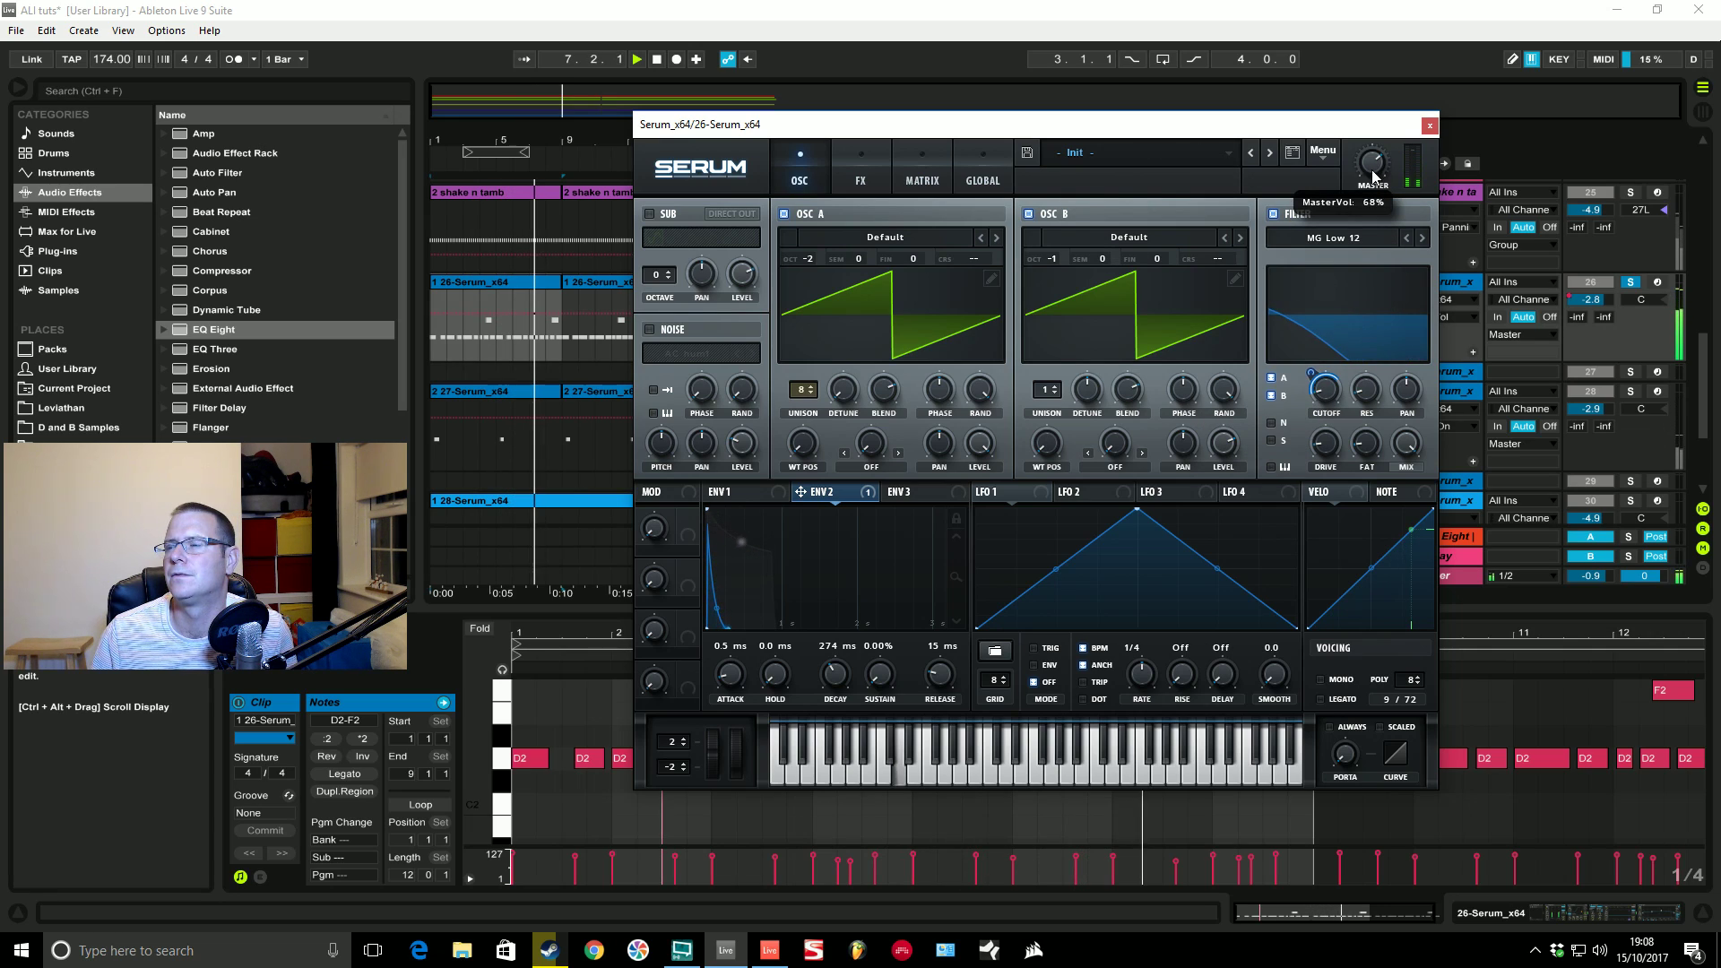
{"action": "key", "text": "space"}
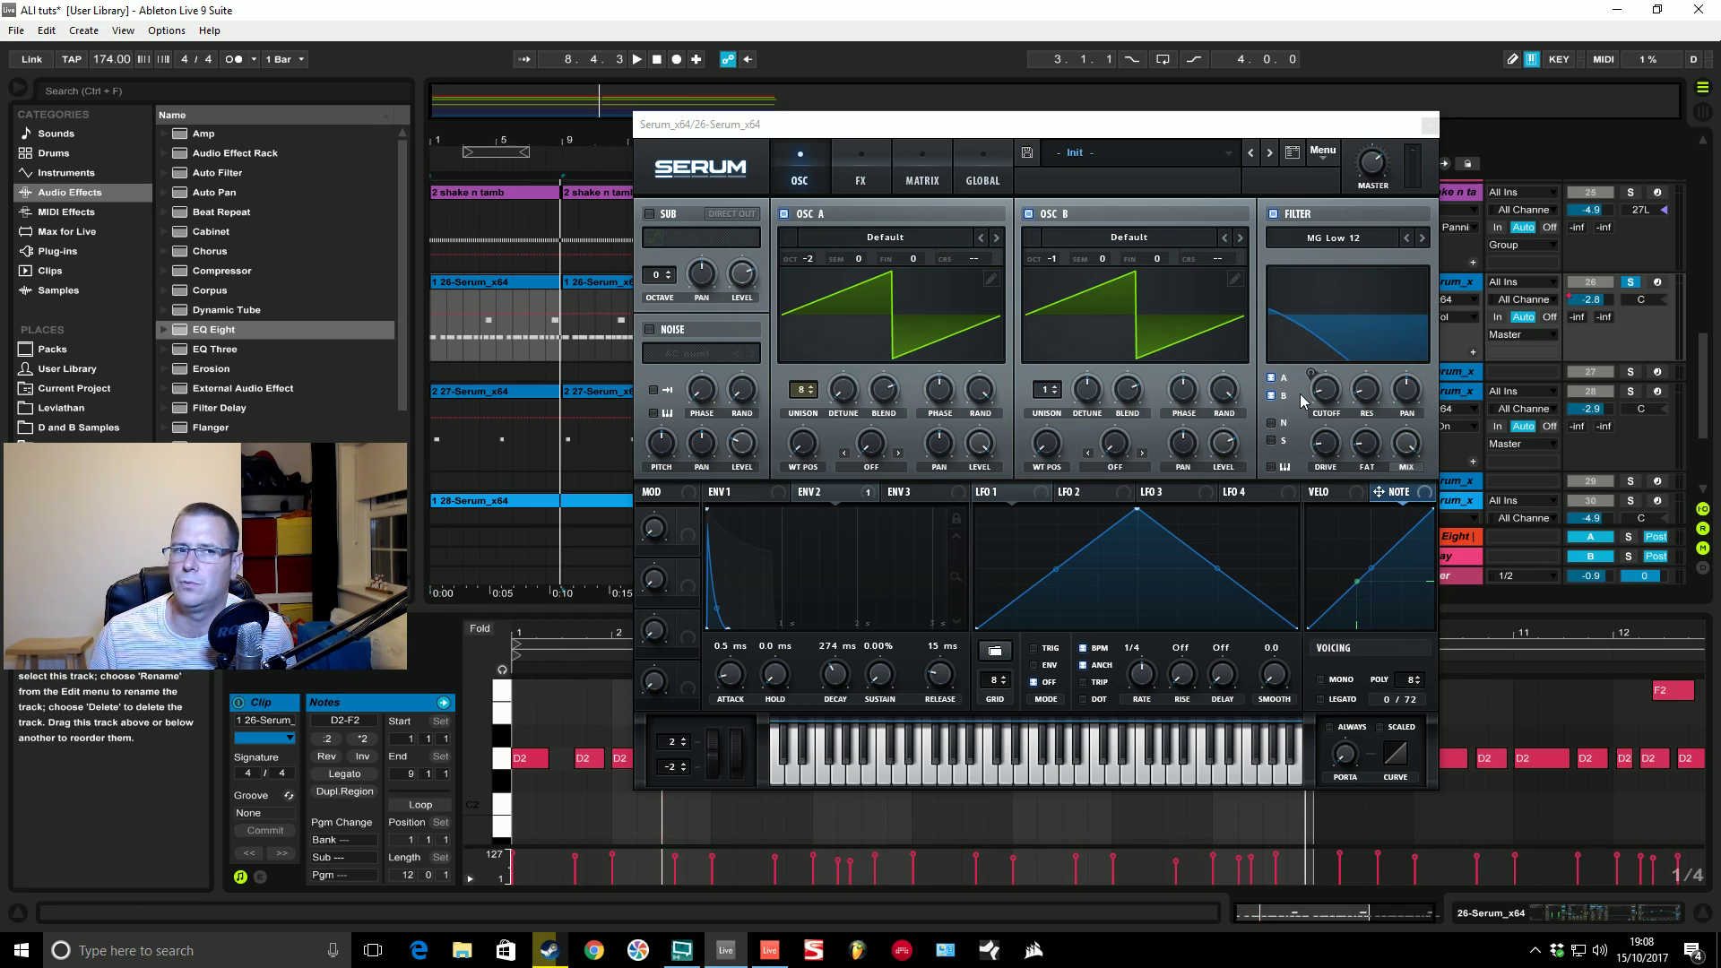
Step: Assign Note to the filter cutoff and reshape its curve into a steep jump around the played note, auditioning the result
{"action": "left_click_drag", "start_coordinate": [1380, 492], "coordinate": [1302, 445]}
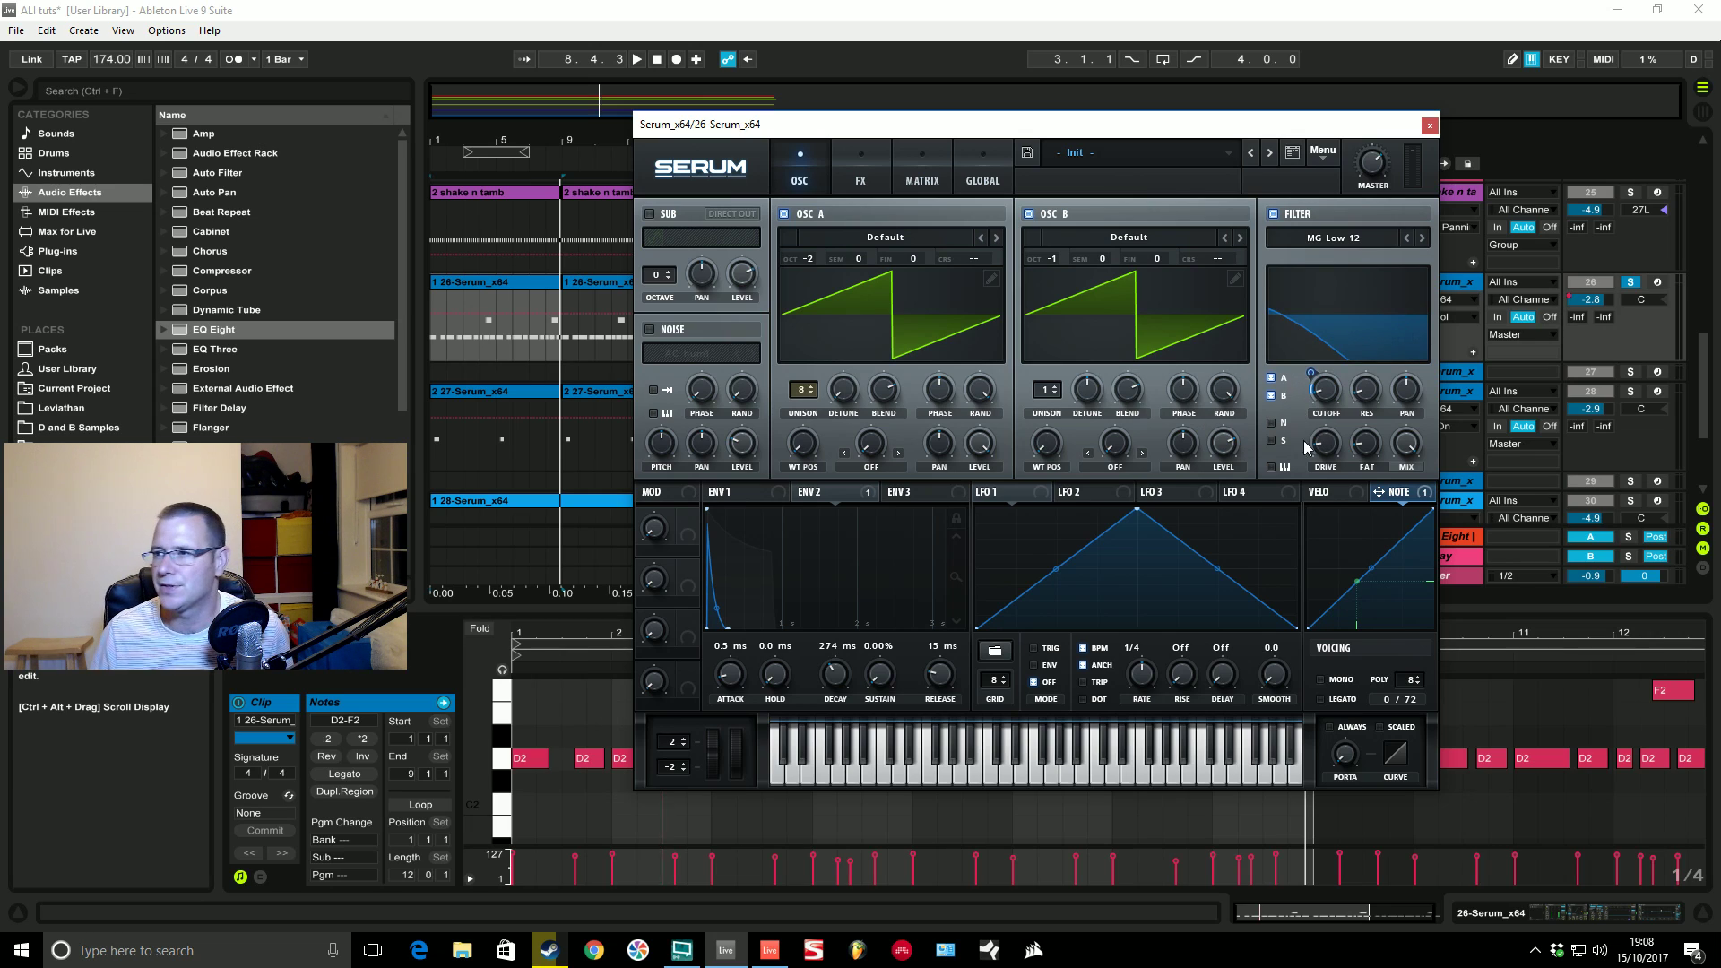
{"action": "left_click_drag", "start_coordinate": [1366, 583], "coordinate": [1360, 661]}
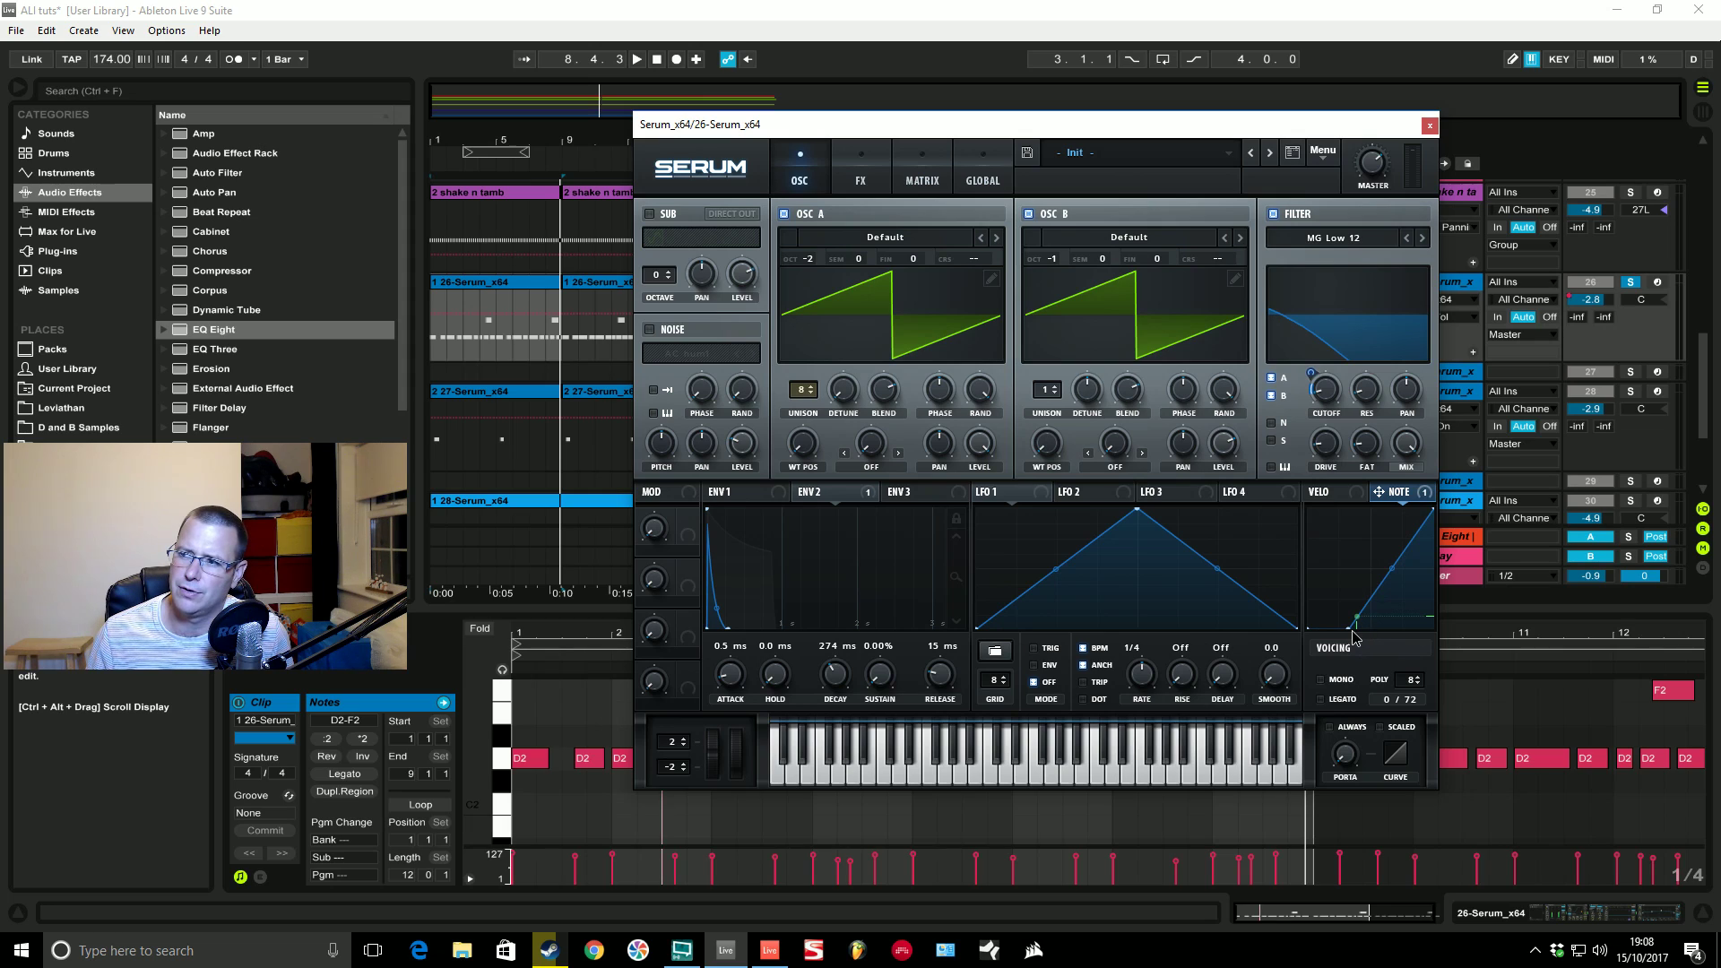
{"action": "left_click_drag", "start_coordinate": [1347, 634], "coordinate": [1360, 631]}
{"action": "key", "text": "space"}
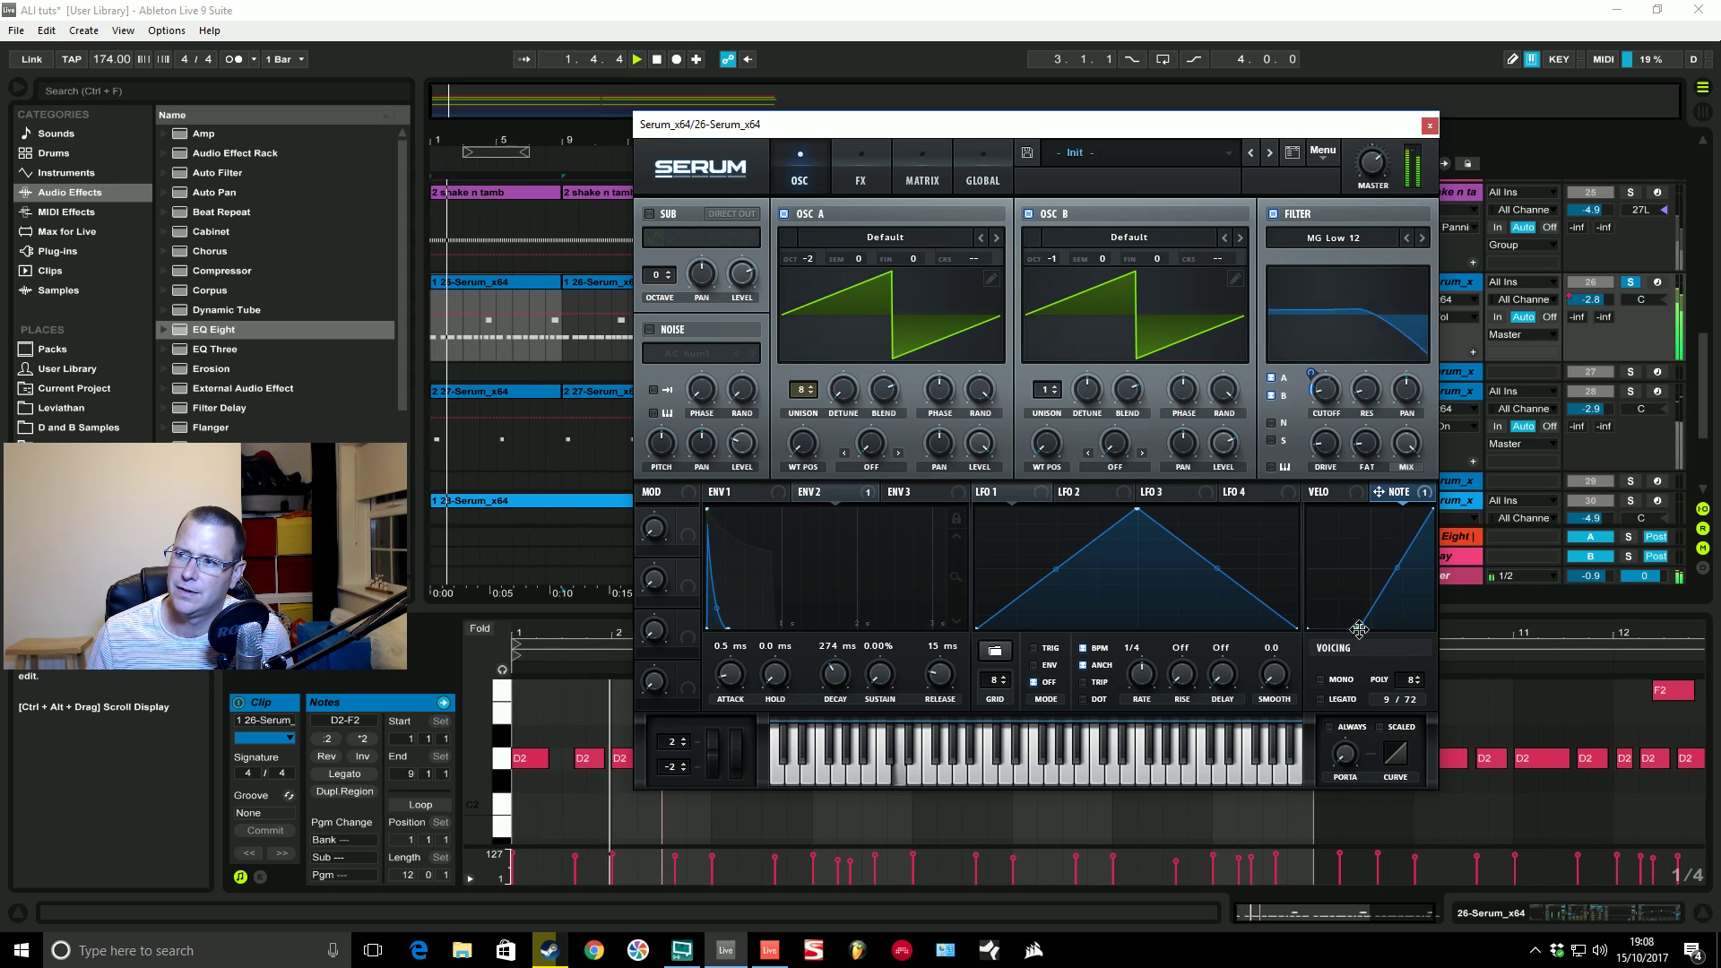
{"action": "left_click_drag", "start_coordinate": [1360, 630], "coordinate": [1366, 517]}
{"action": "key", "text": "space"}
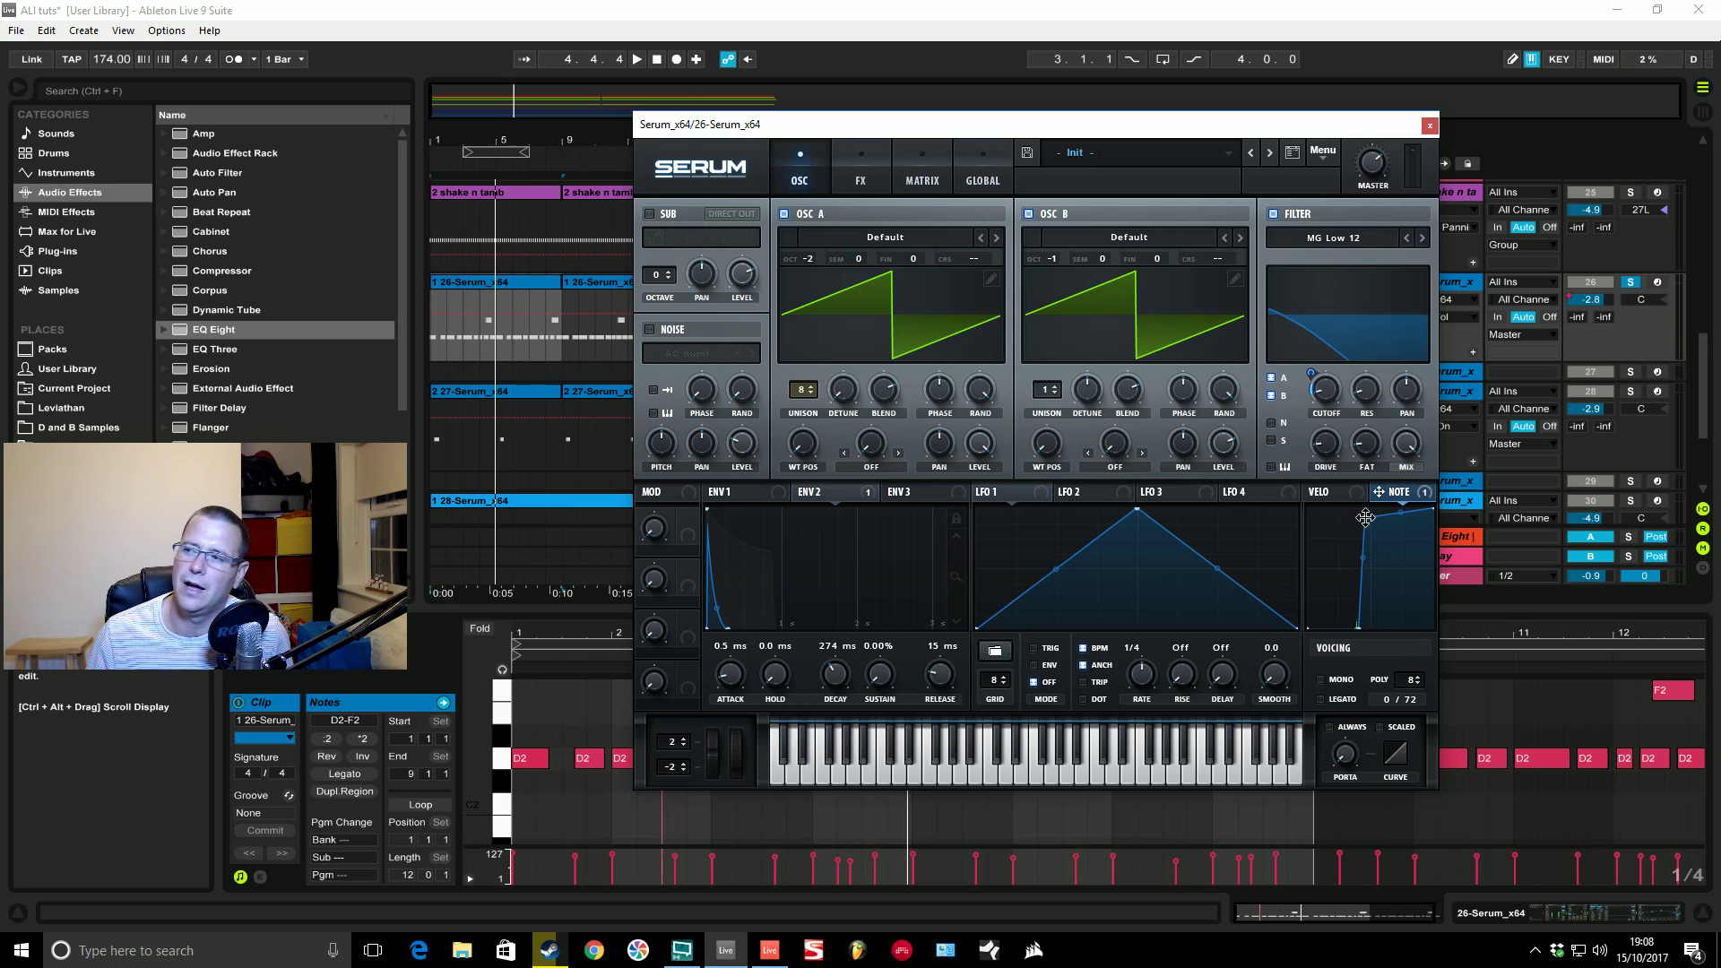
{"action": "key", "text": "space"}
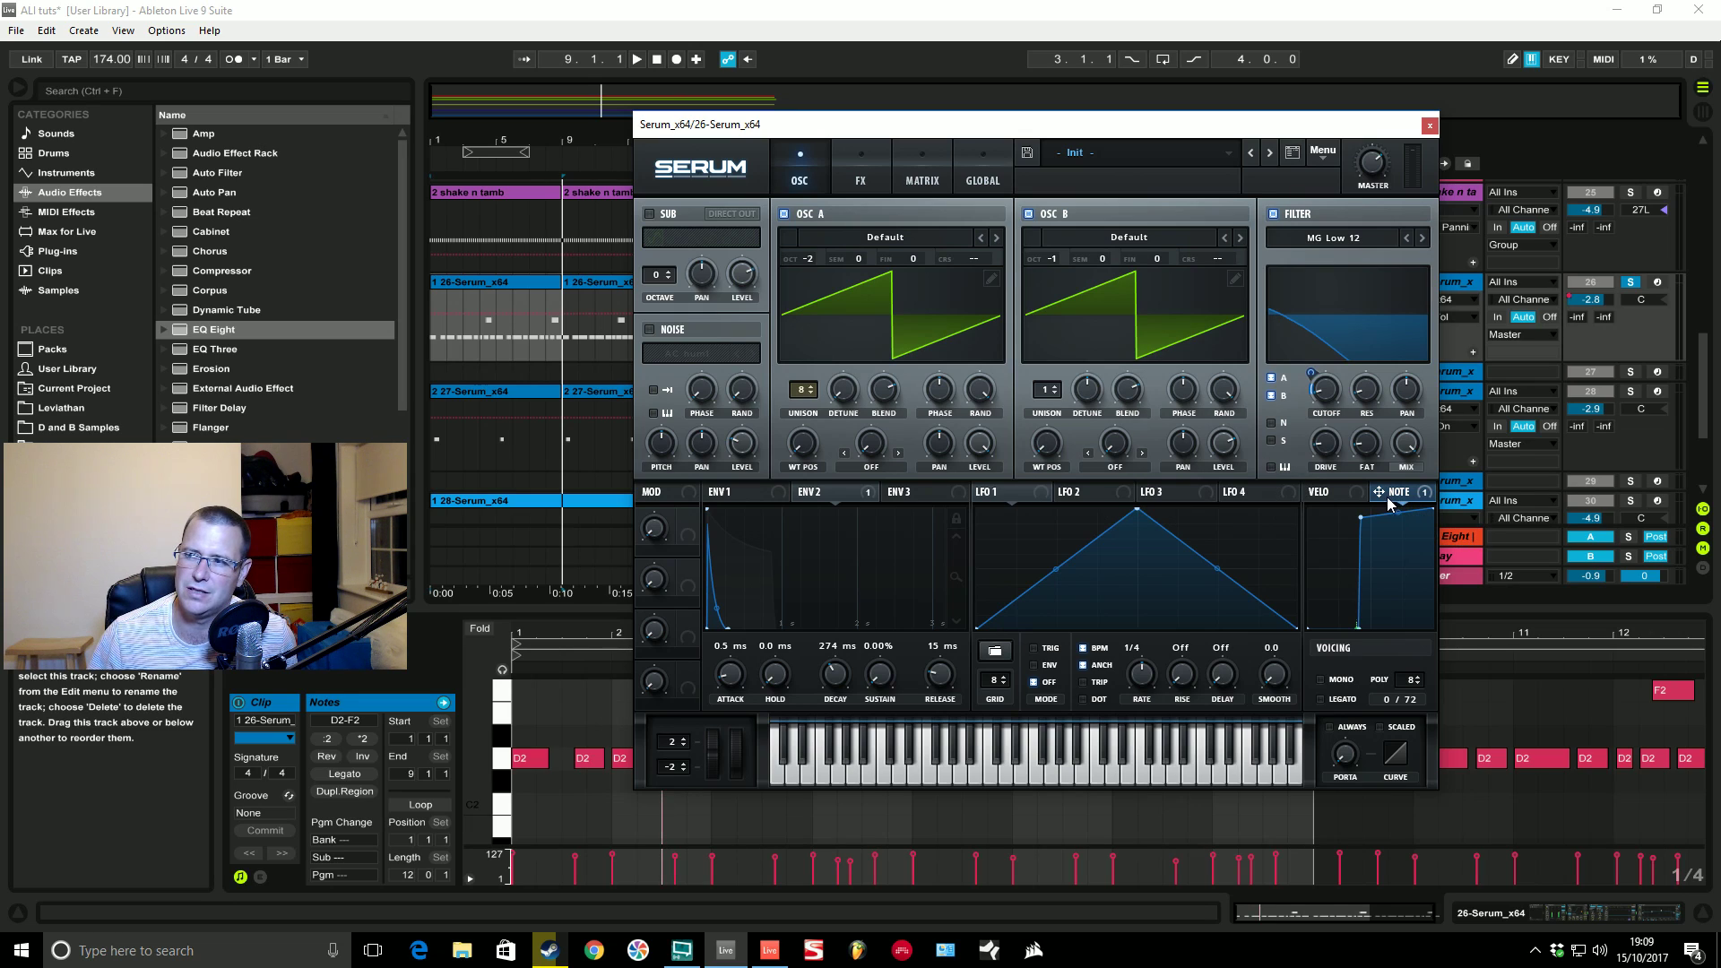
{"action": "mouse_move", "coordinate": [1378, 500]}
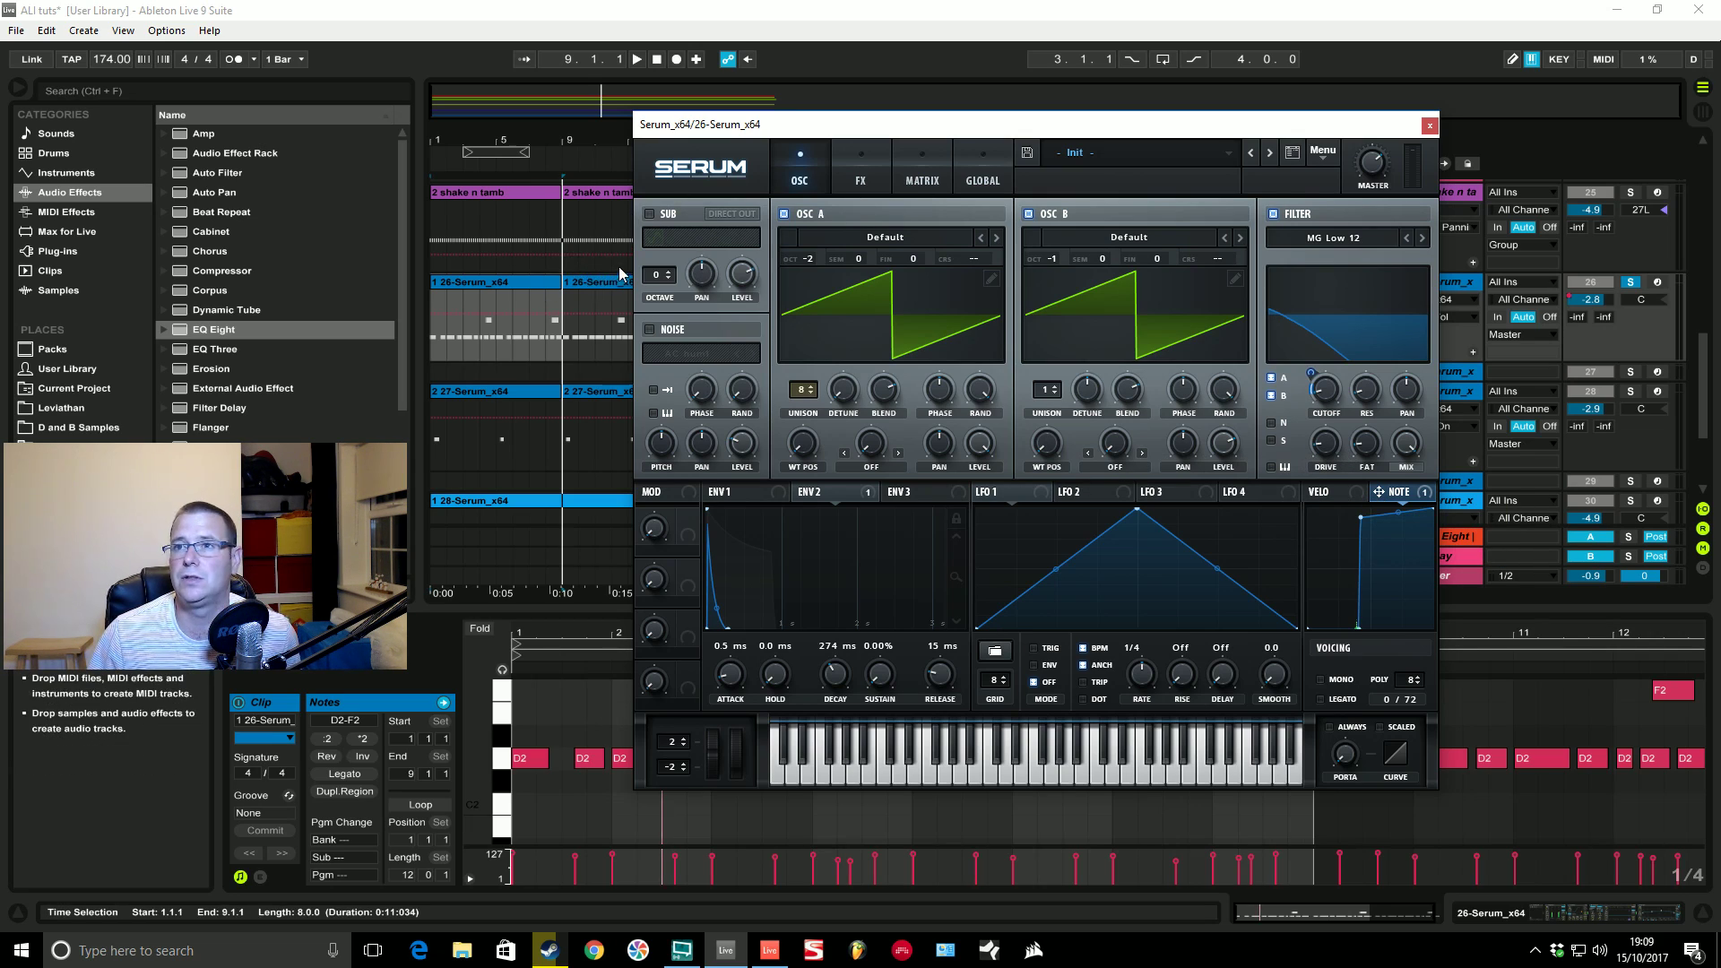
Step: Enable the sine sub oscillator at octave -1 and assign Envelope 2 to its level
{"action": "left_click", "coordinate": [649, 214]}
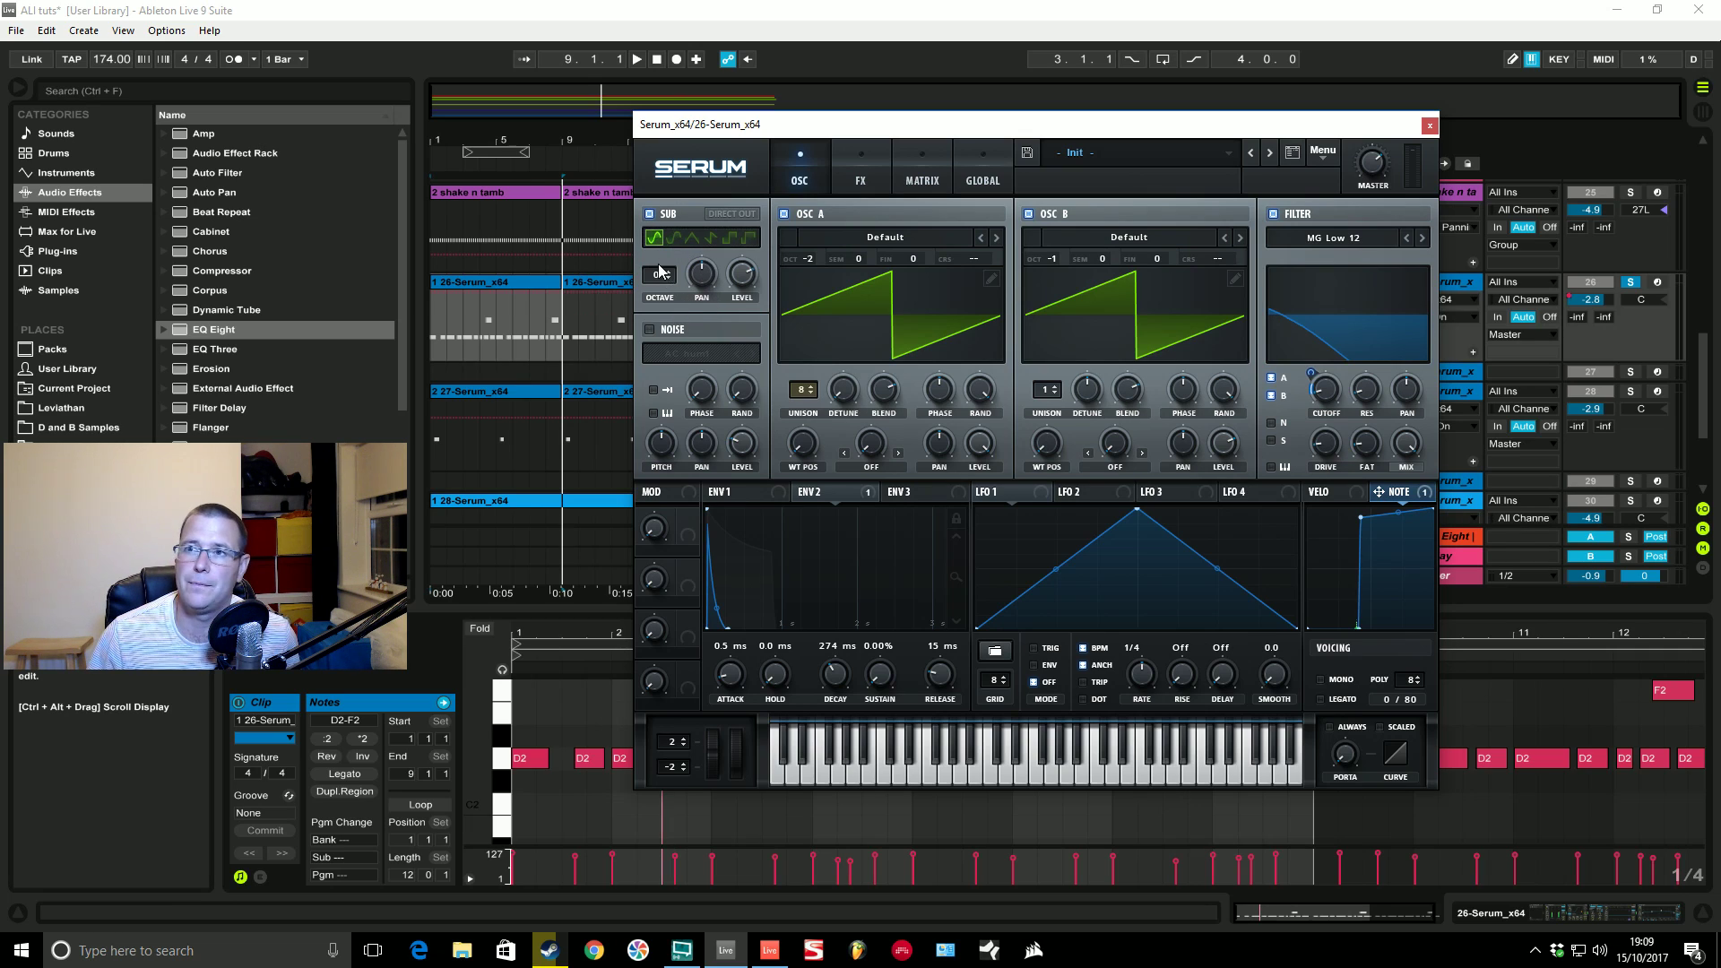
{"action": "left_click", "coordinate": [668, 285]}
{"action": "left_click", "coordinate": [668, 280]}
{"action": "left_click", "coordinate": [741, 274]}
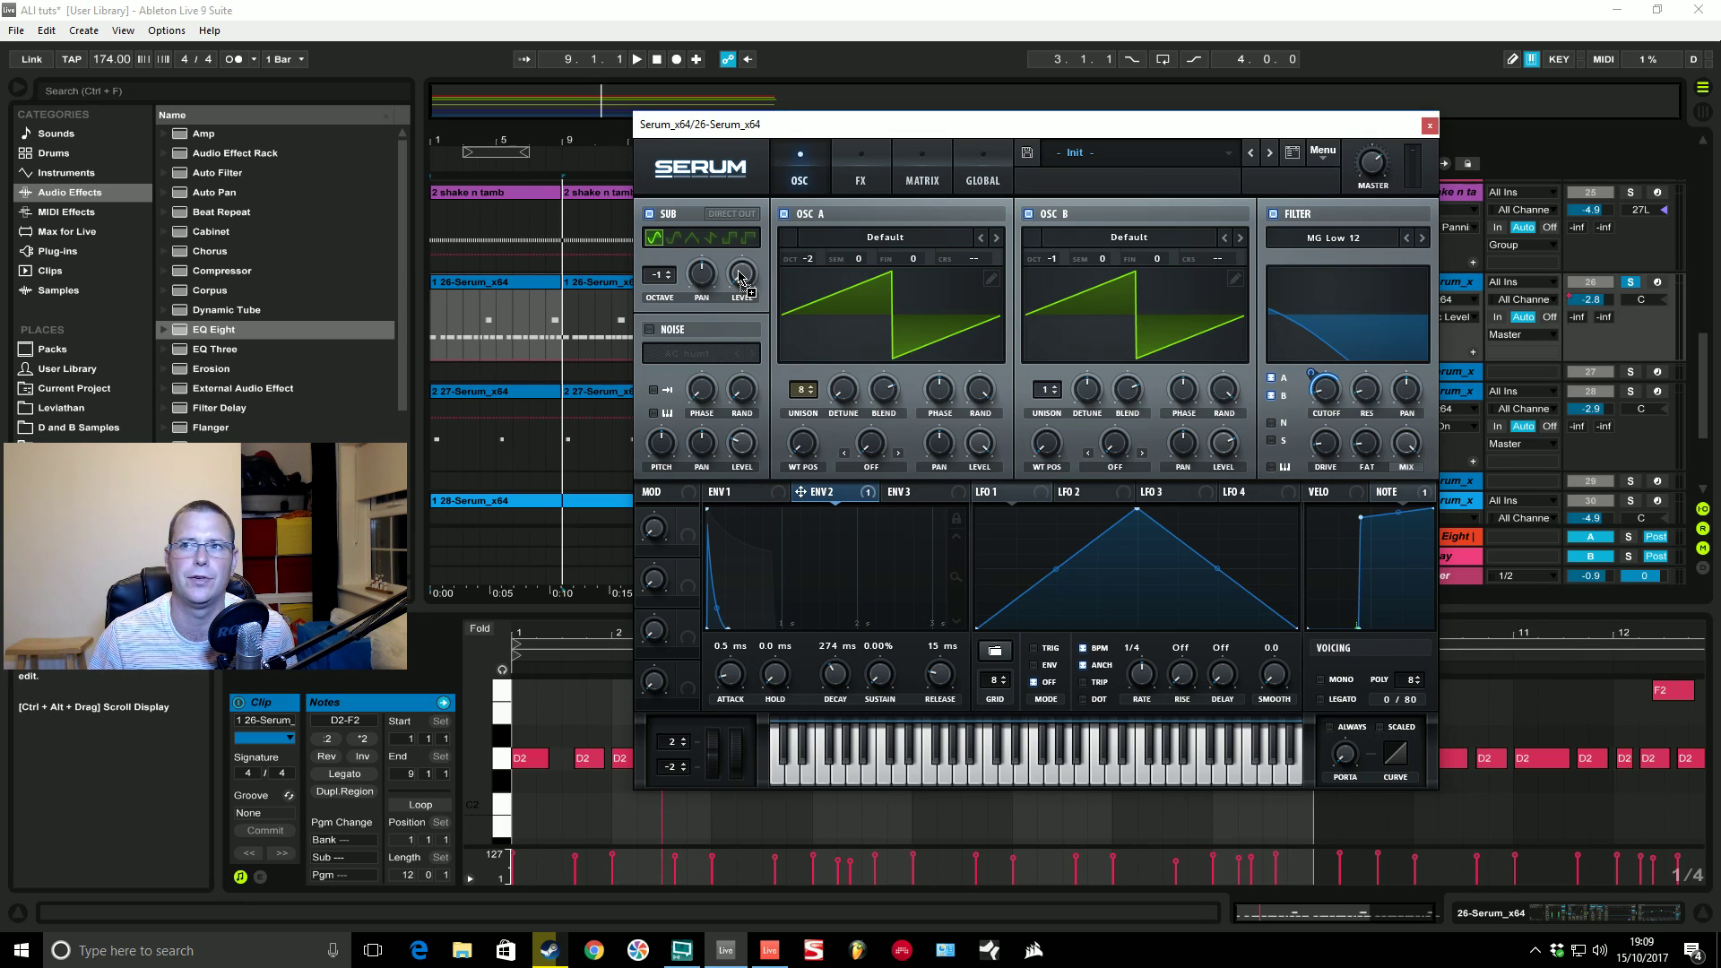
{"action": "left_click_drag", "start_coordinate": [741, 278], "coordinate": [742, 276]}
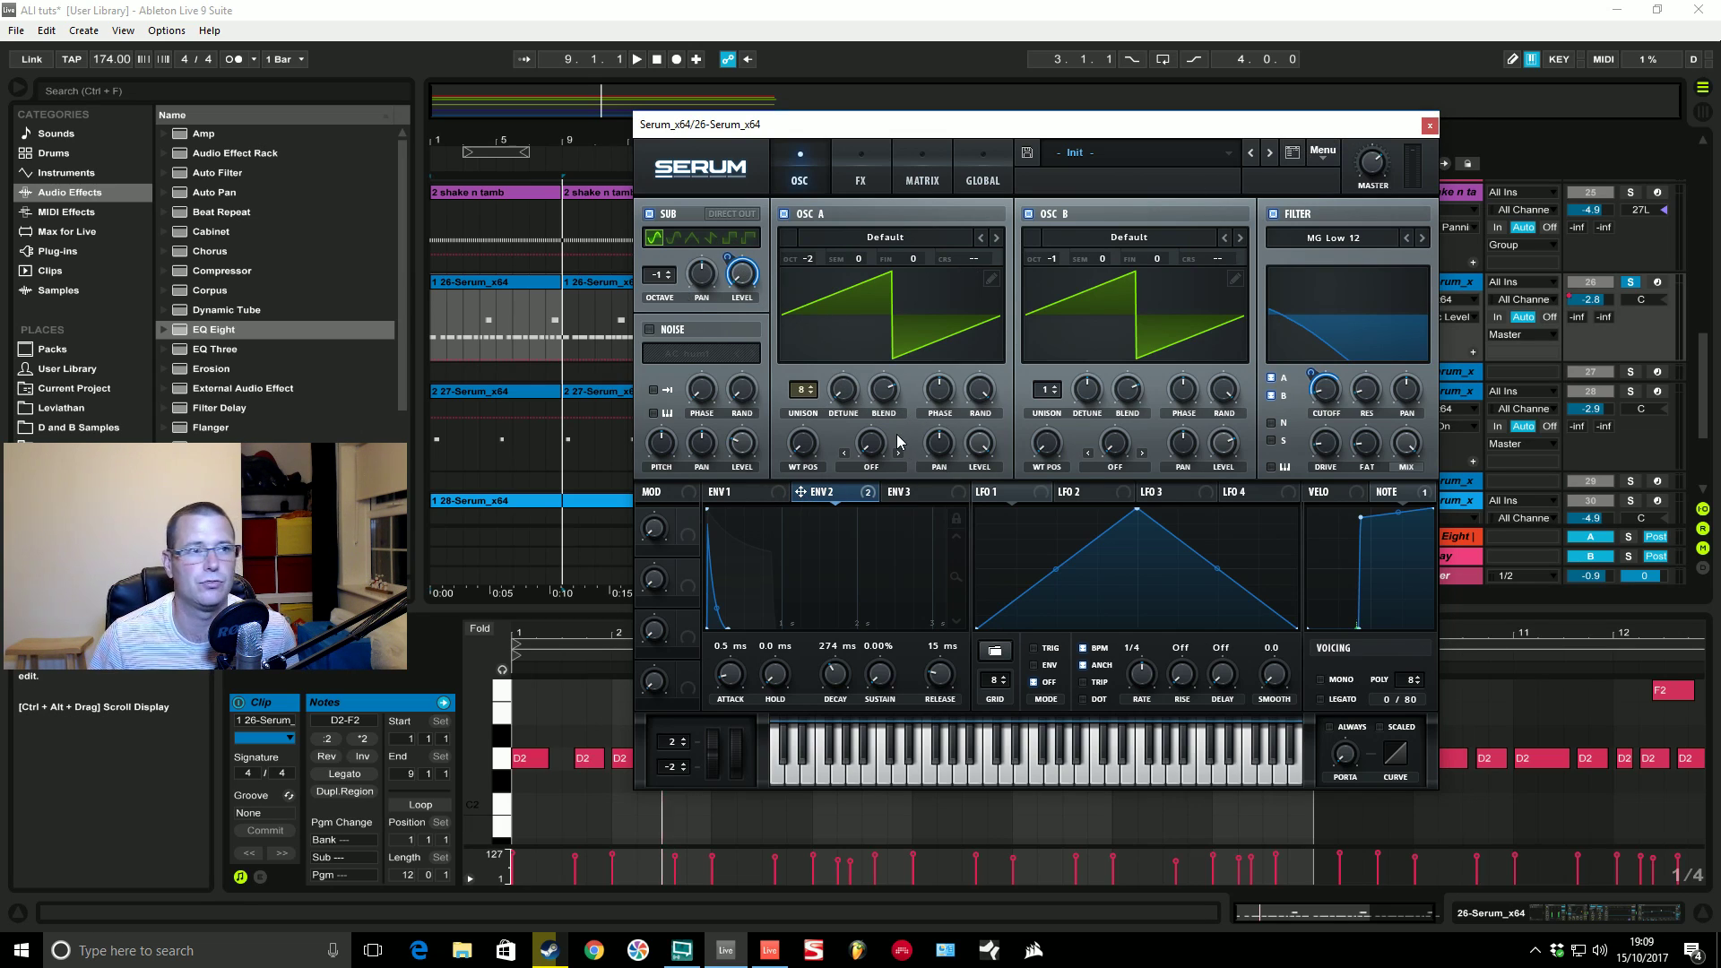
Step: Modulate oscillator A's unison detune with Envelope 2 at an amount of 59 and audition the patch
{"action": "left_click_drag", "start_coordinate": [825, 426], "coordinate": [827, 379]}
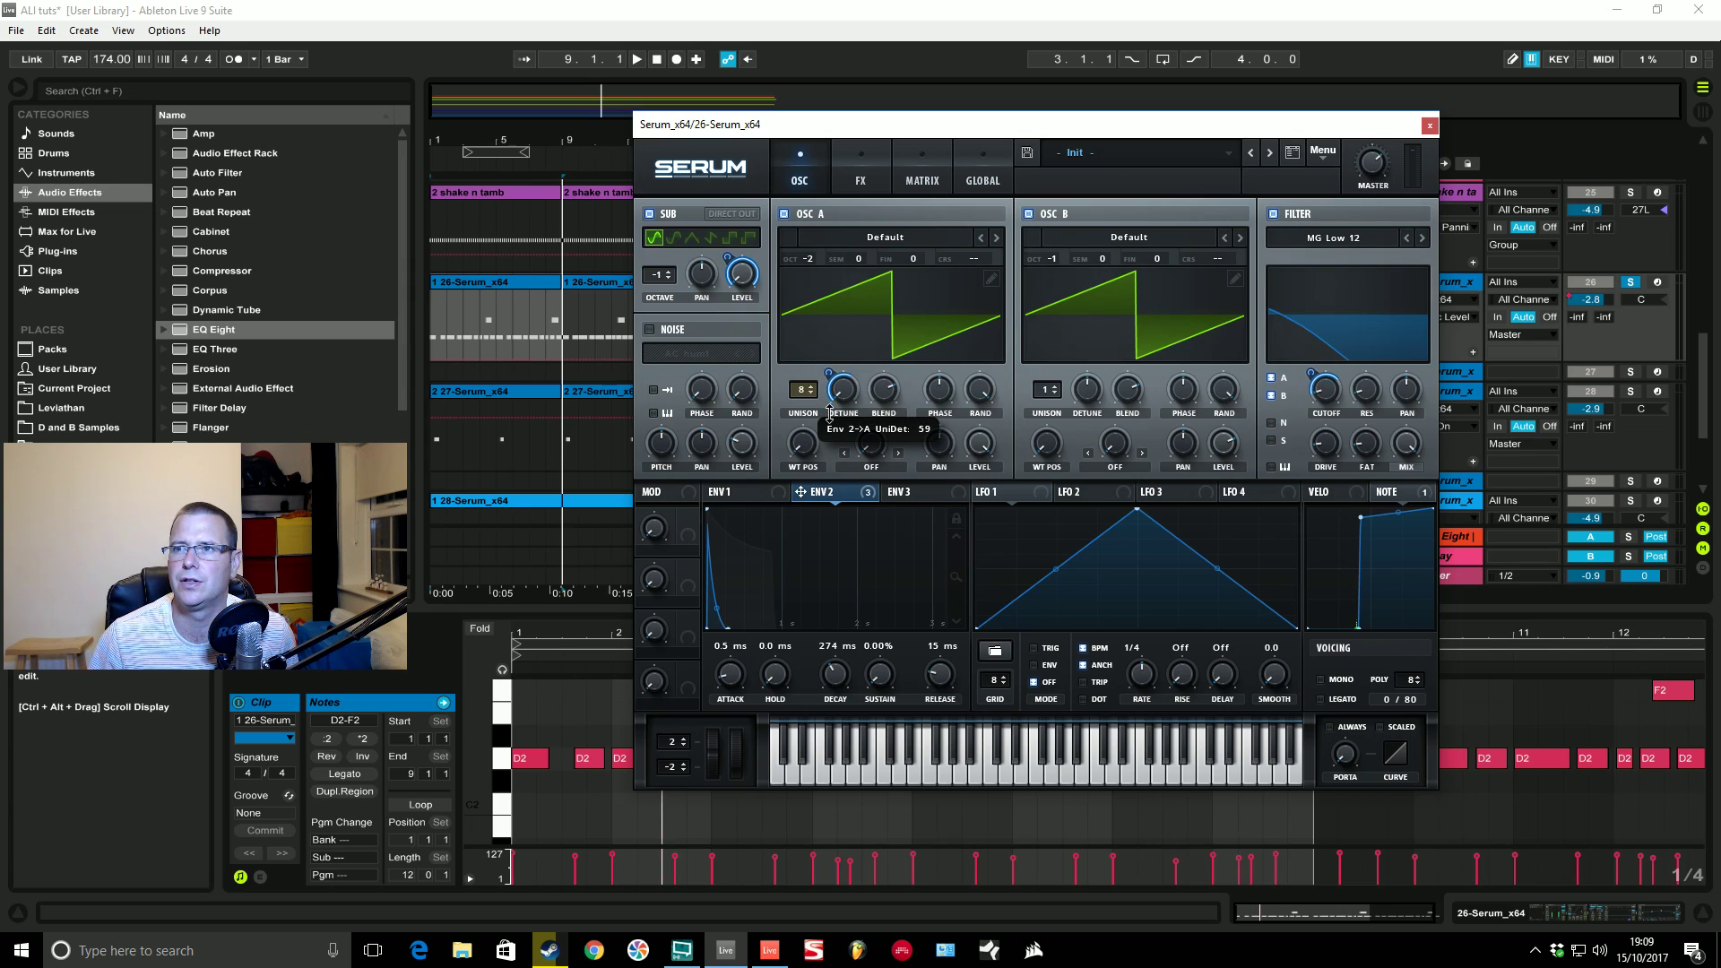
{"action": "key", "text": "space"}
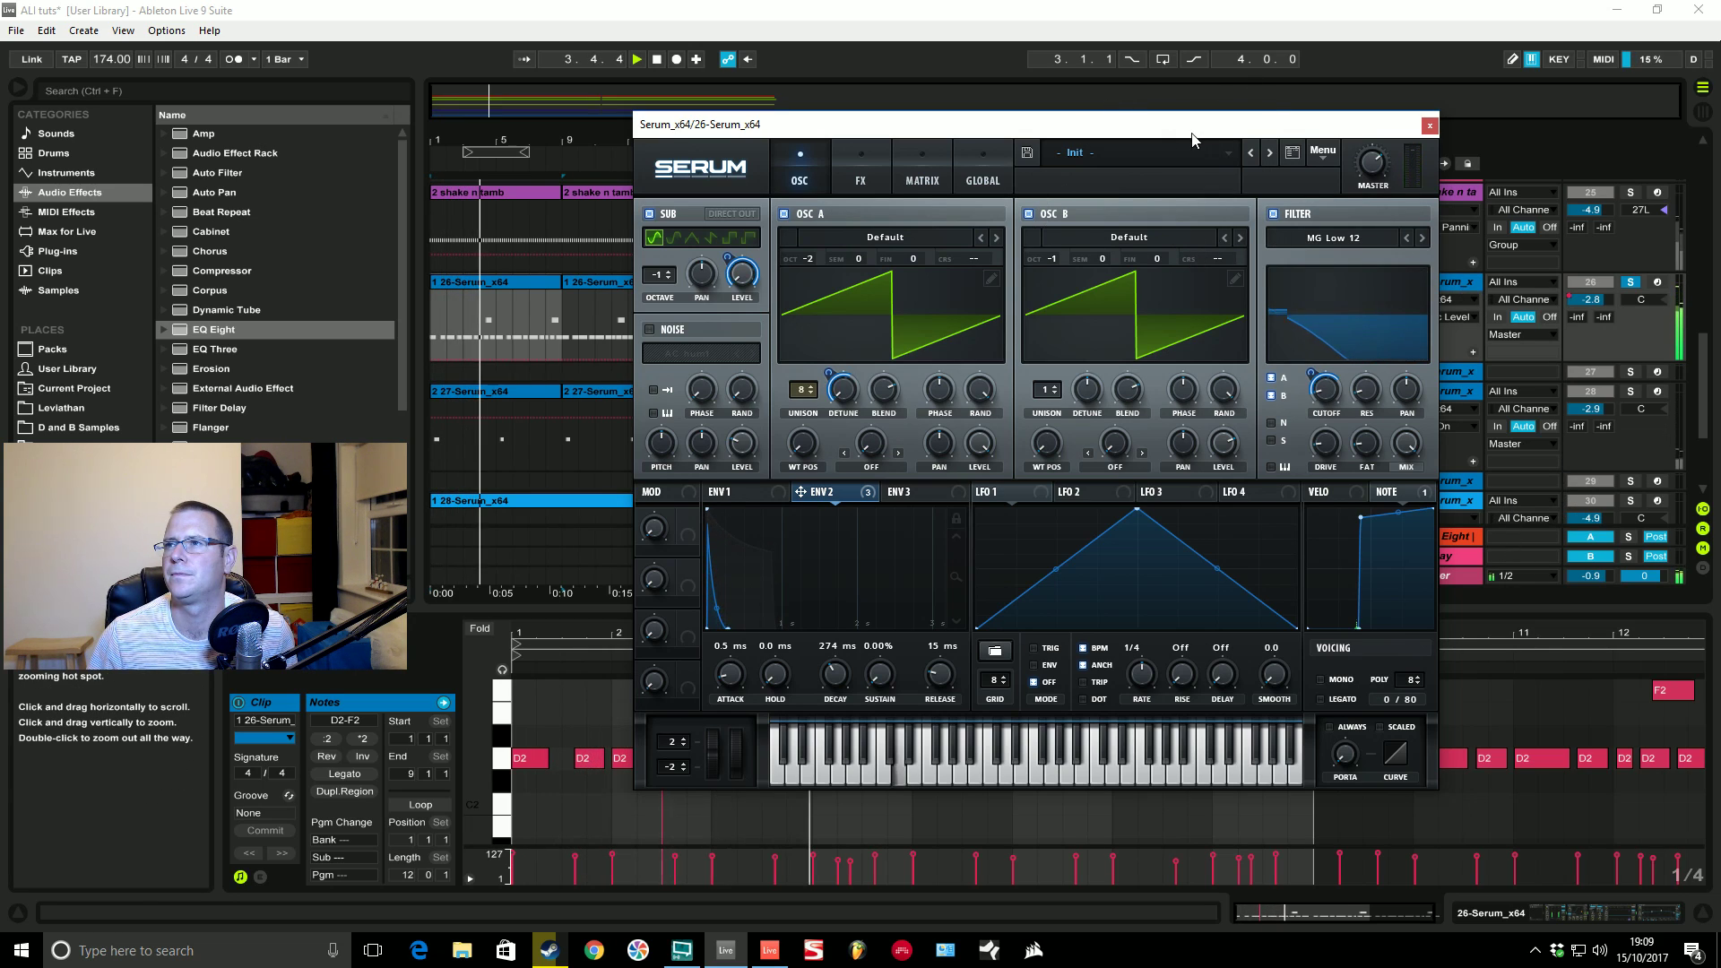
{"action": "key", "text": "space"}
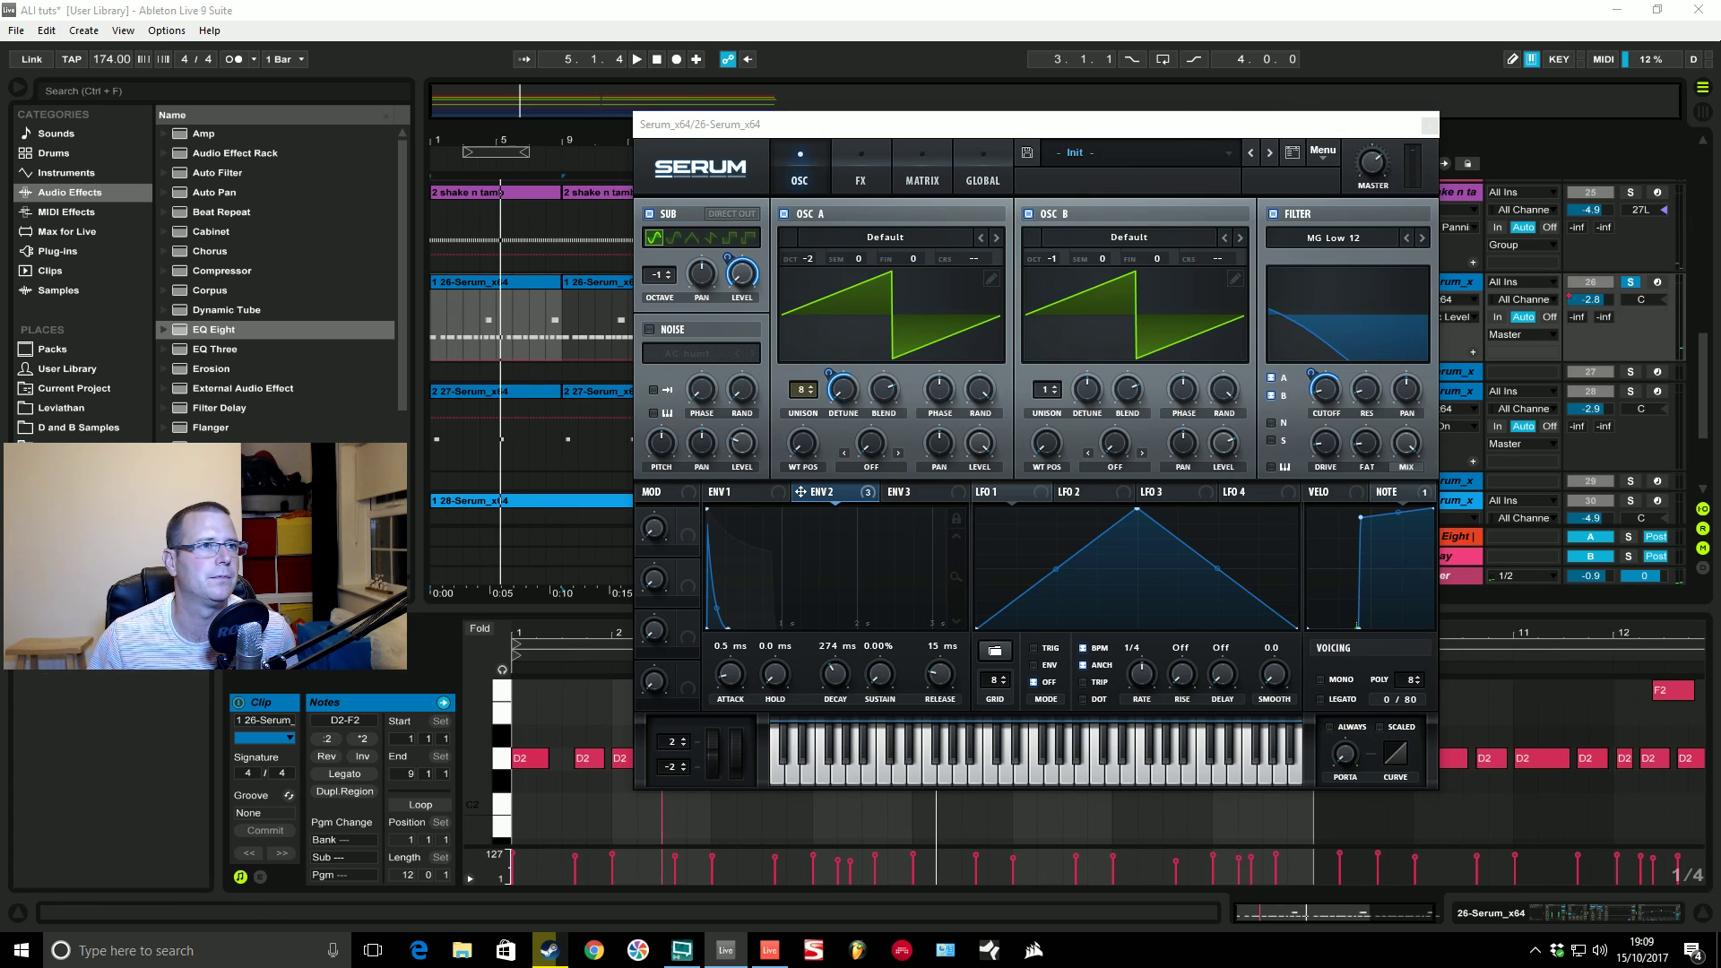
Step: Close the Serum window and enable the Saturator and the Kicks 1 sidechained Compressor on track 26
{"action": "left_click", "coordinate": [1112, 132]}
{"action": "left_click_drag", "start_coordinate": [1112, 132], "coordinate": [1167, 132]}
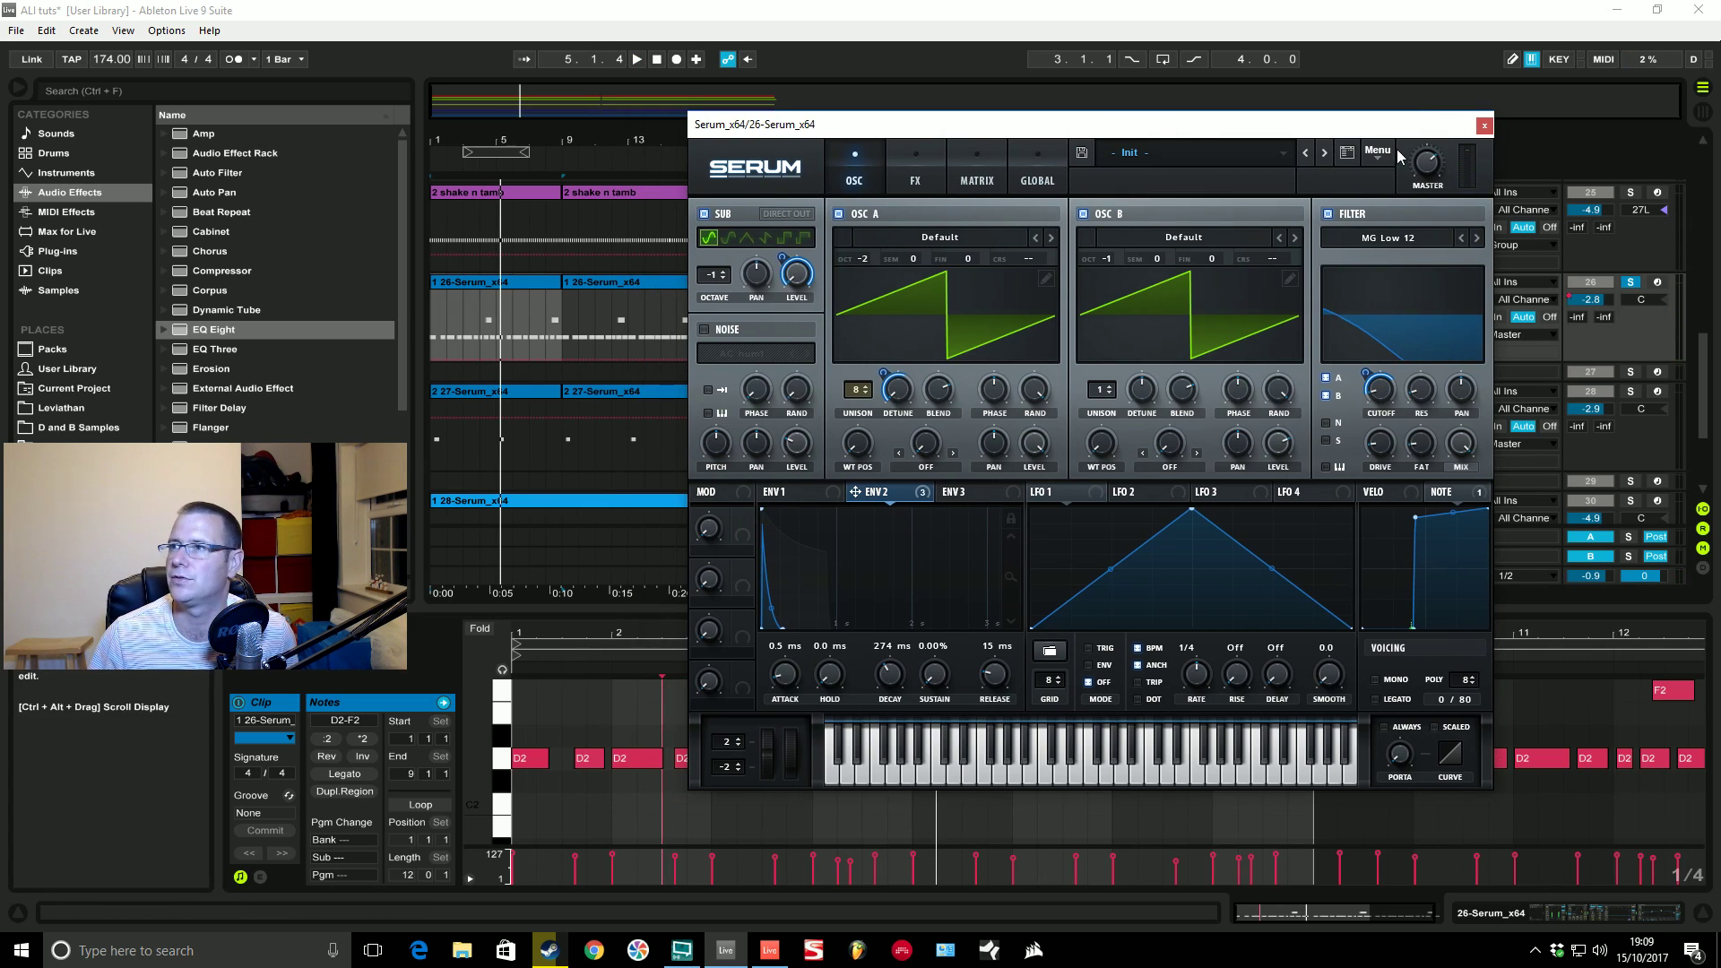
{"action": "left_click", "coordinate": [1484, 127]}
{"action": "left_click", "coordinate": [1450, 285]}
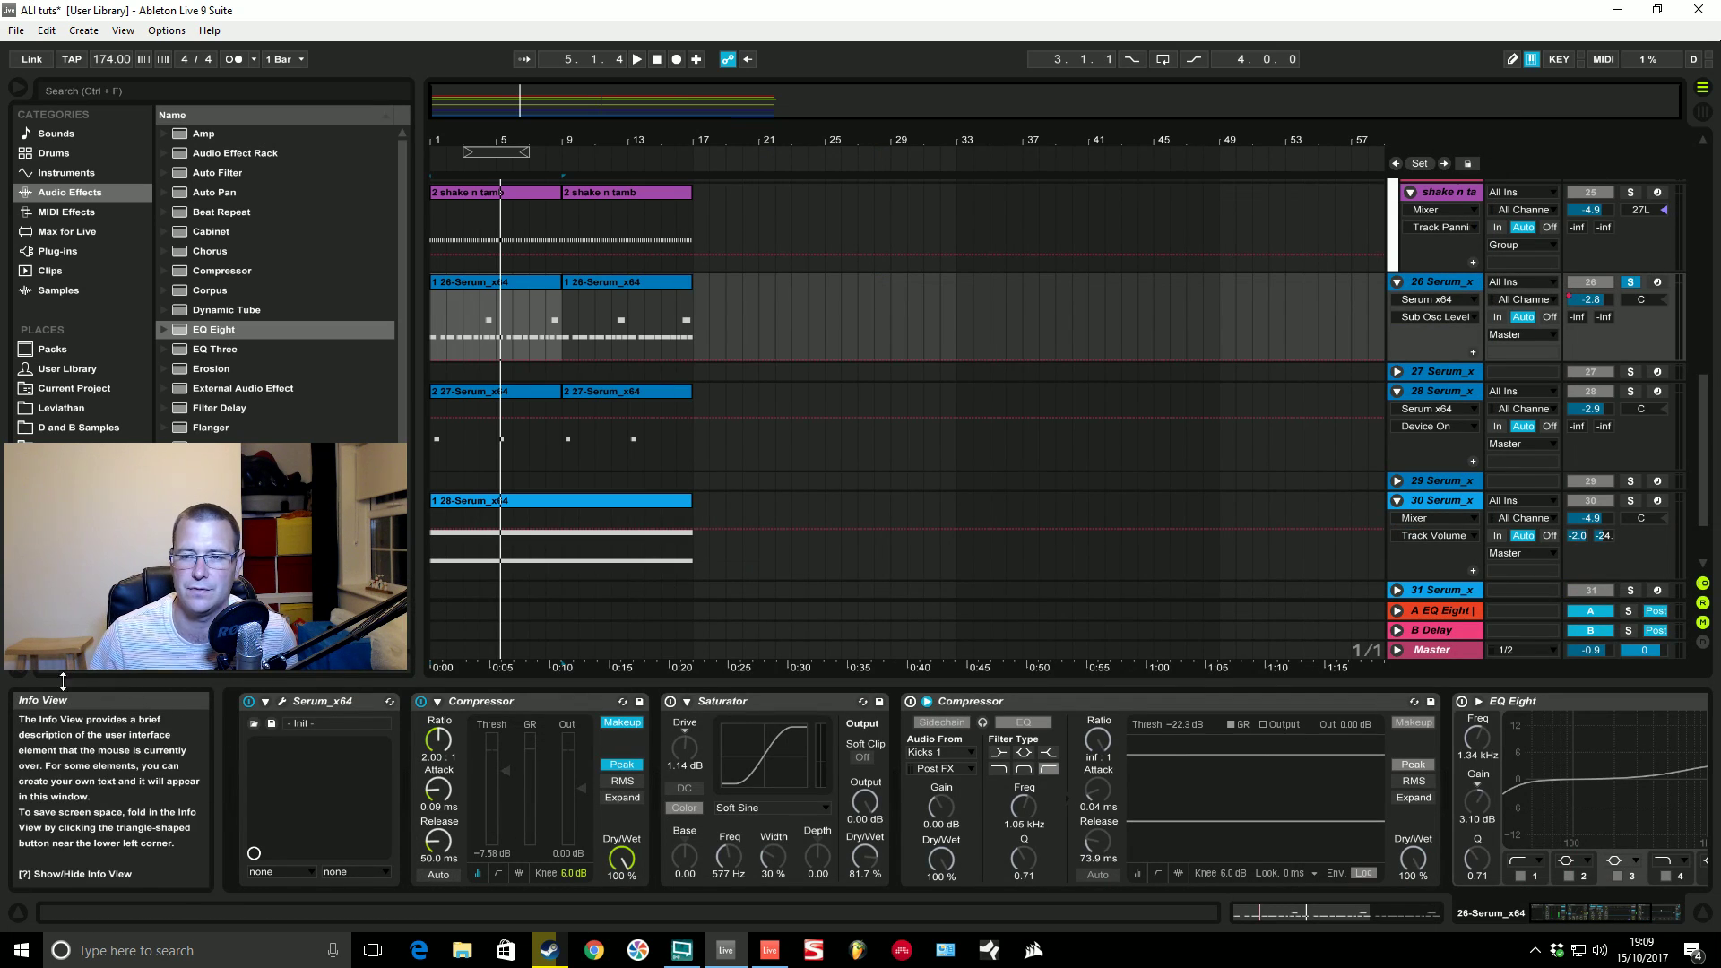
{"action": "left_click", "coordinate": [670, 701]}
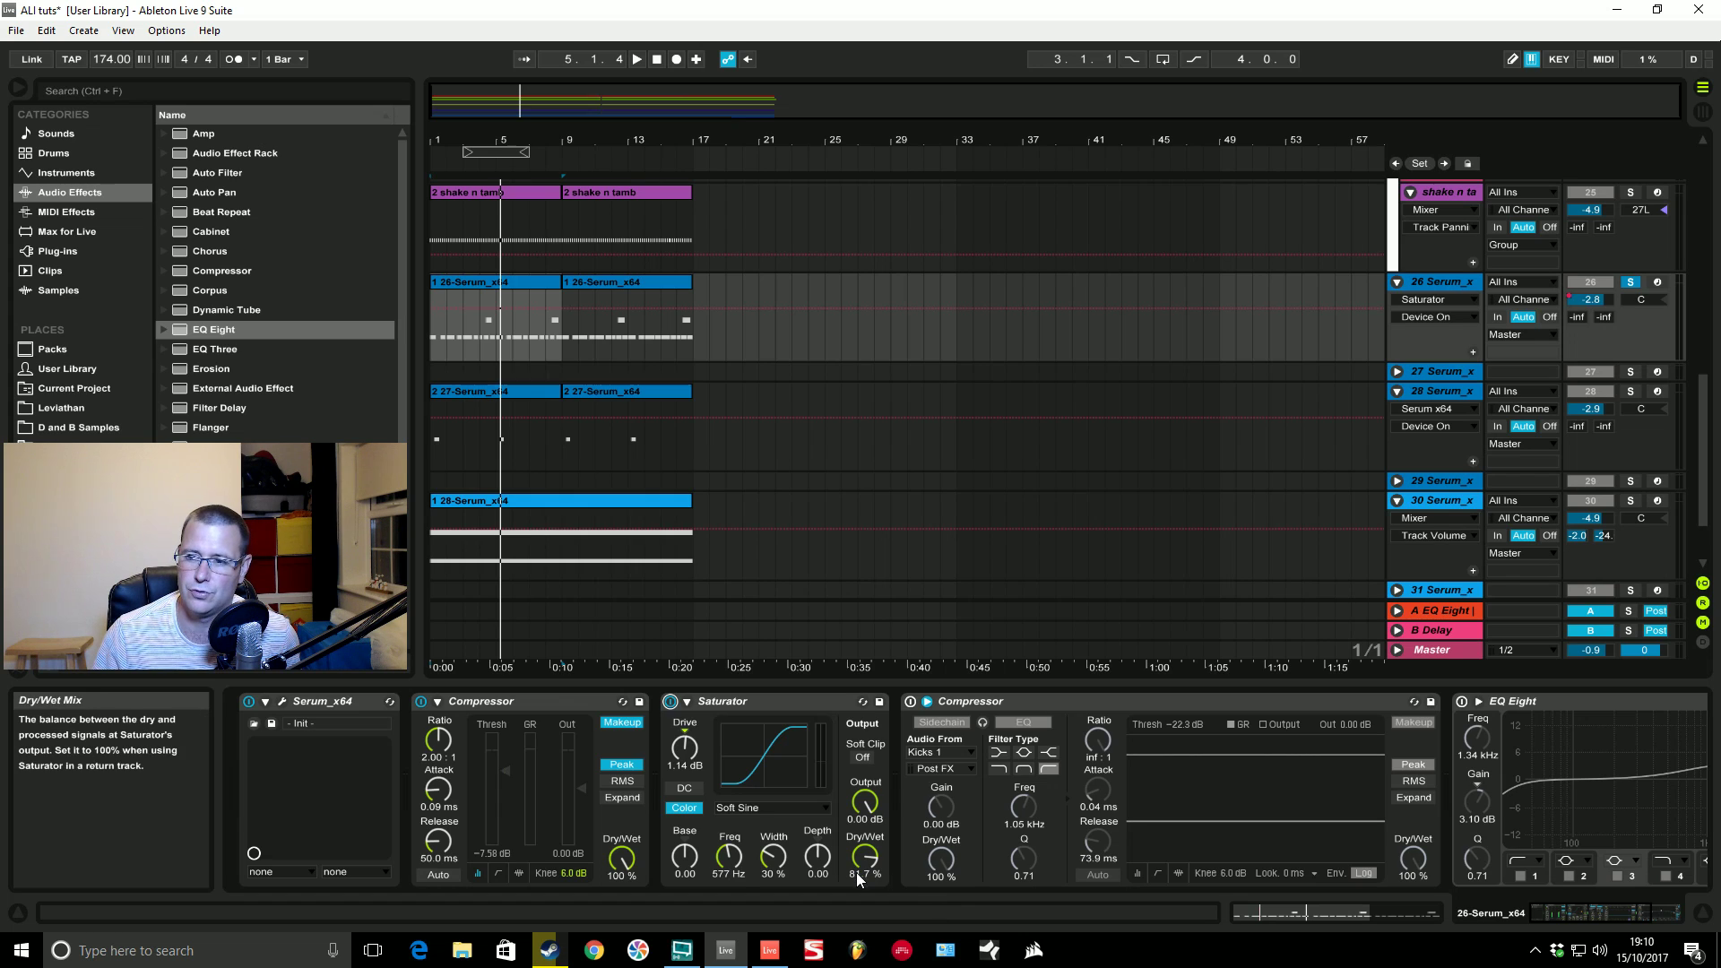
{"action": "left_click", "coordinate": [1005, 701]}
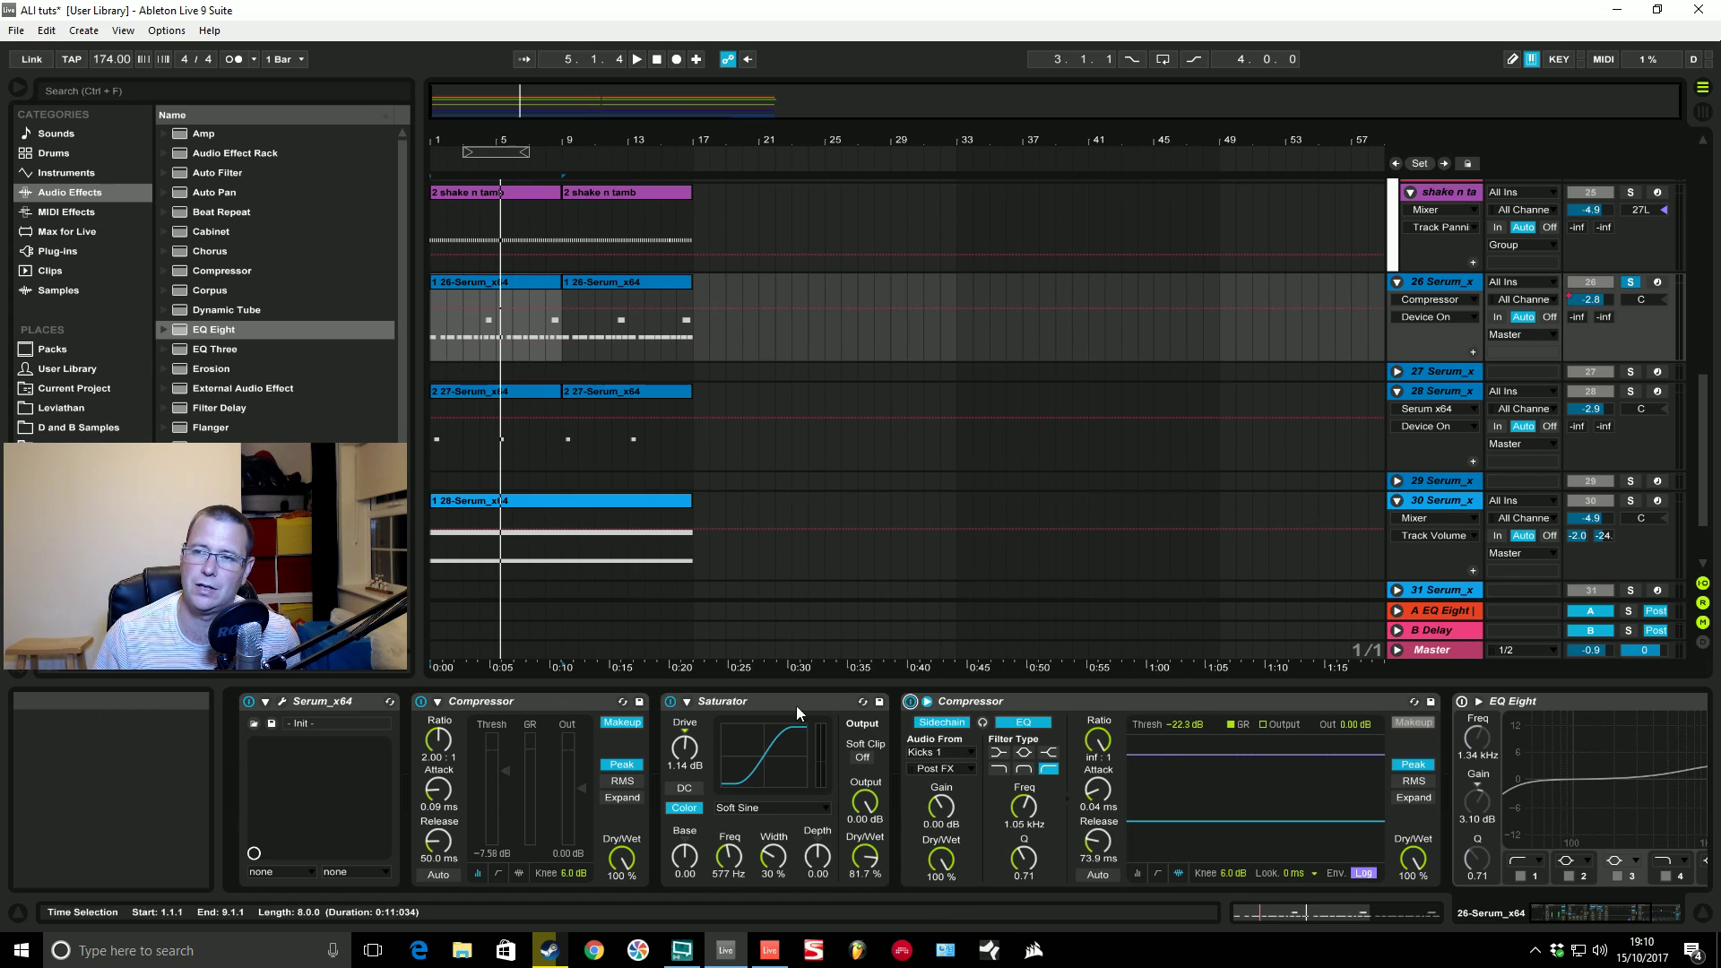
Step: Audition track 26 from its first clip's notes and with the sidechained Compressor in view
{"action": "double_click", "coordinate": [530, 278]}
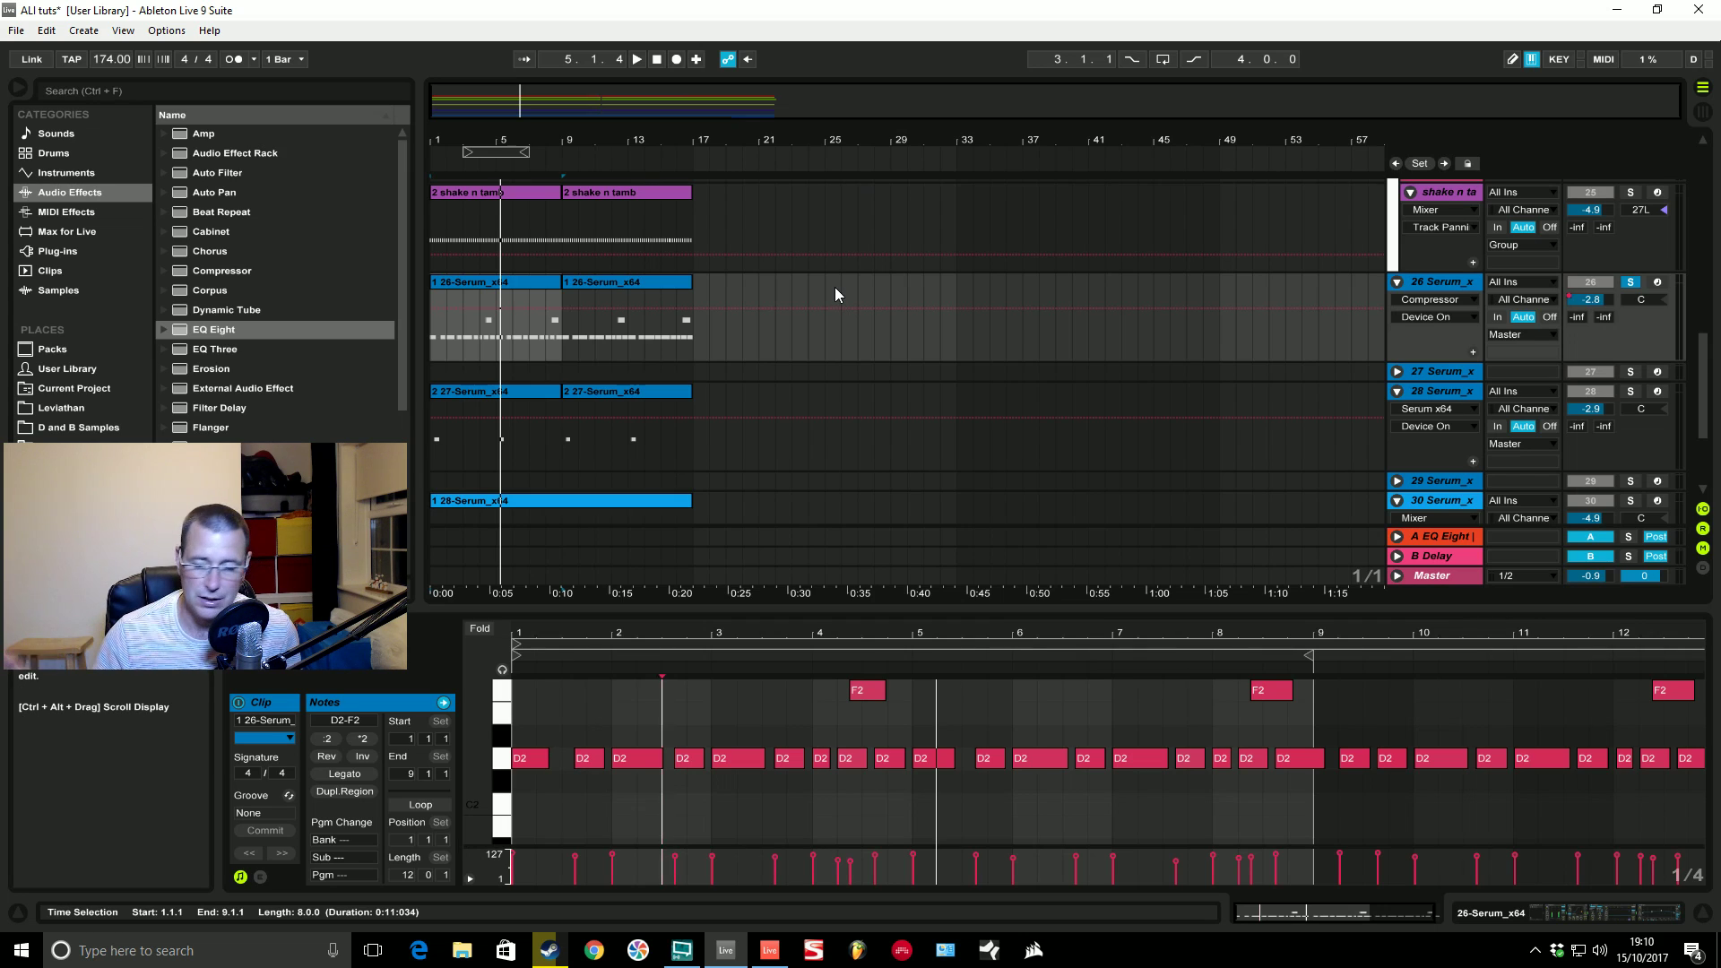
{"action": "key", "text": "space"}
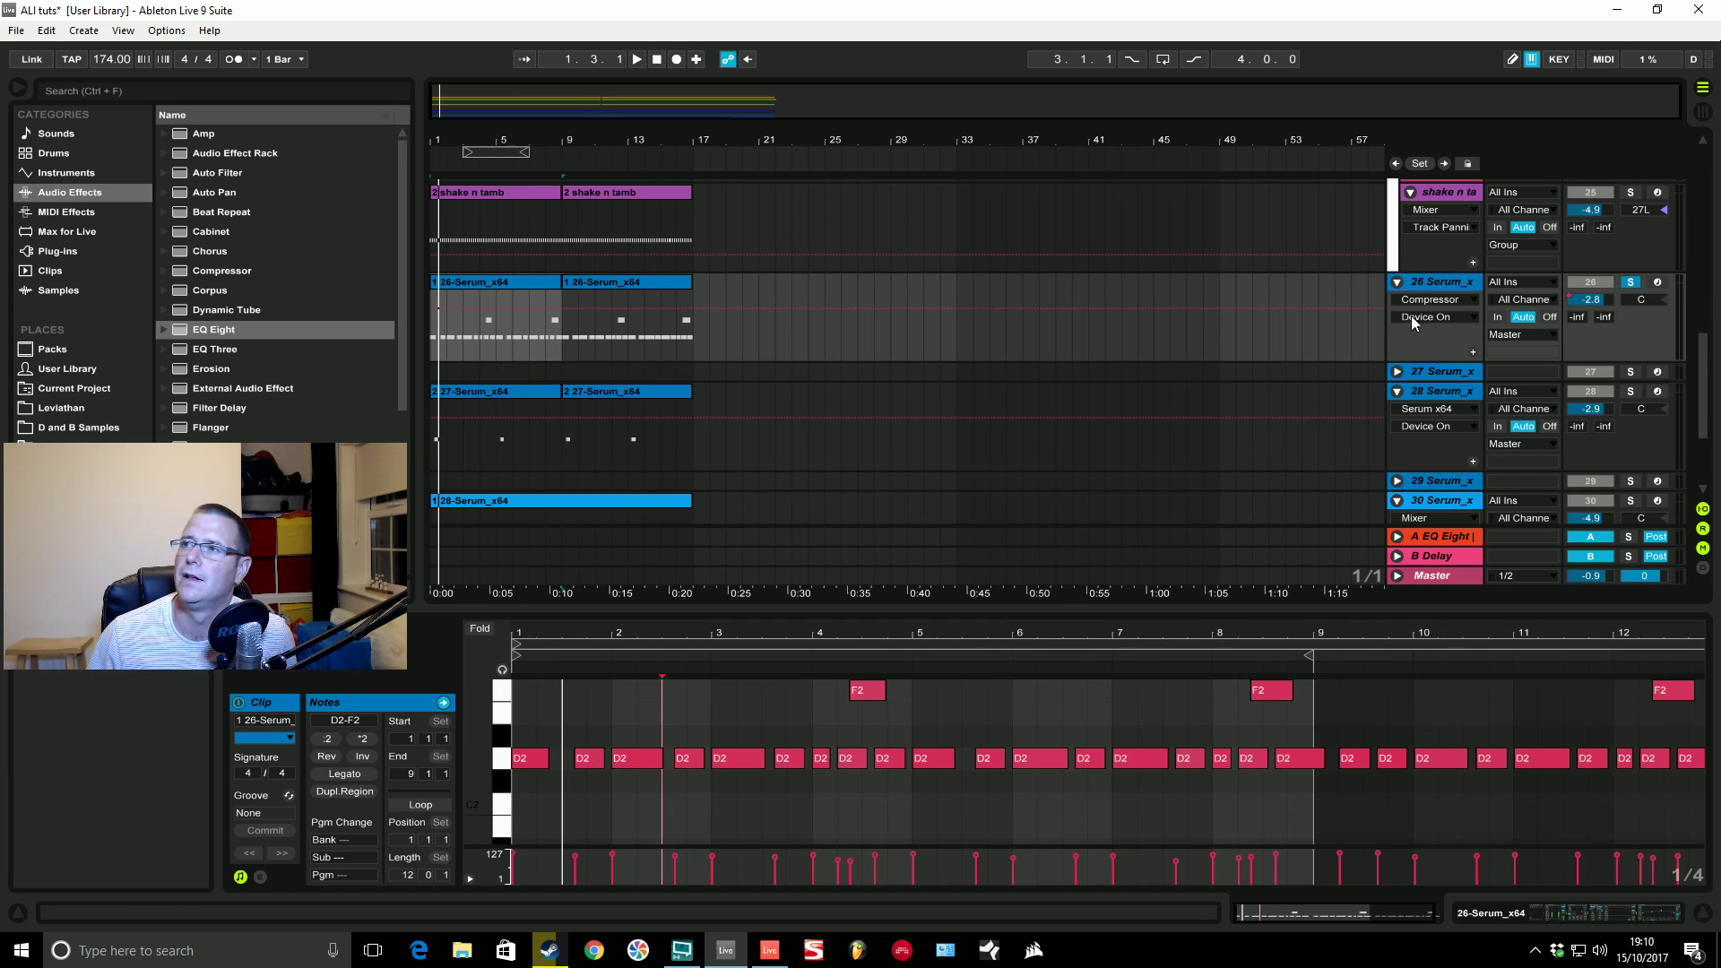
{"action": "left_click", "coordinate": [1436, 283]}
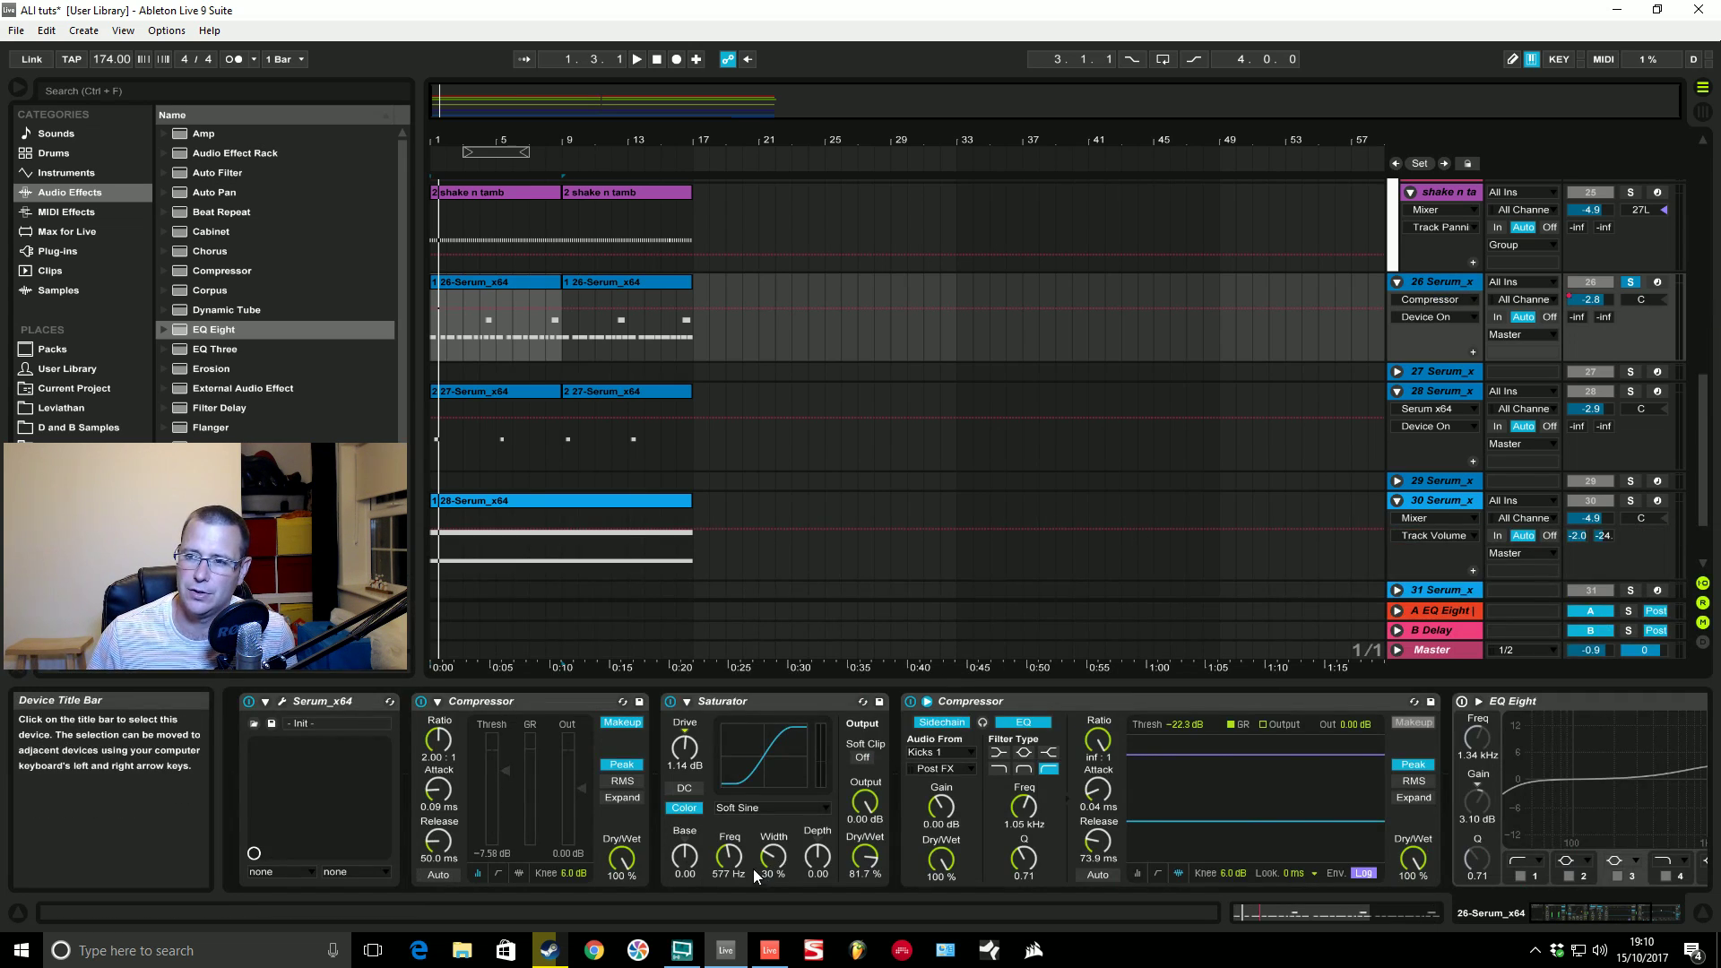
{"action": "left_click", "coordinate": [1036, 707]}
{"action": "key", "text": "space"}
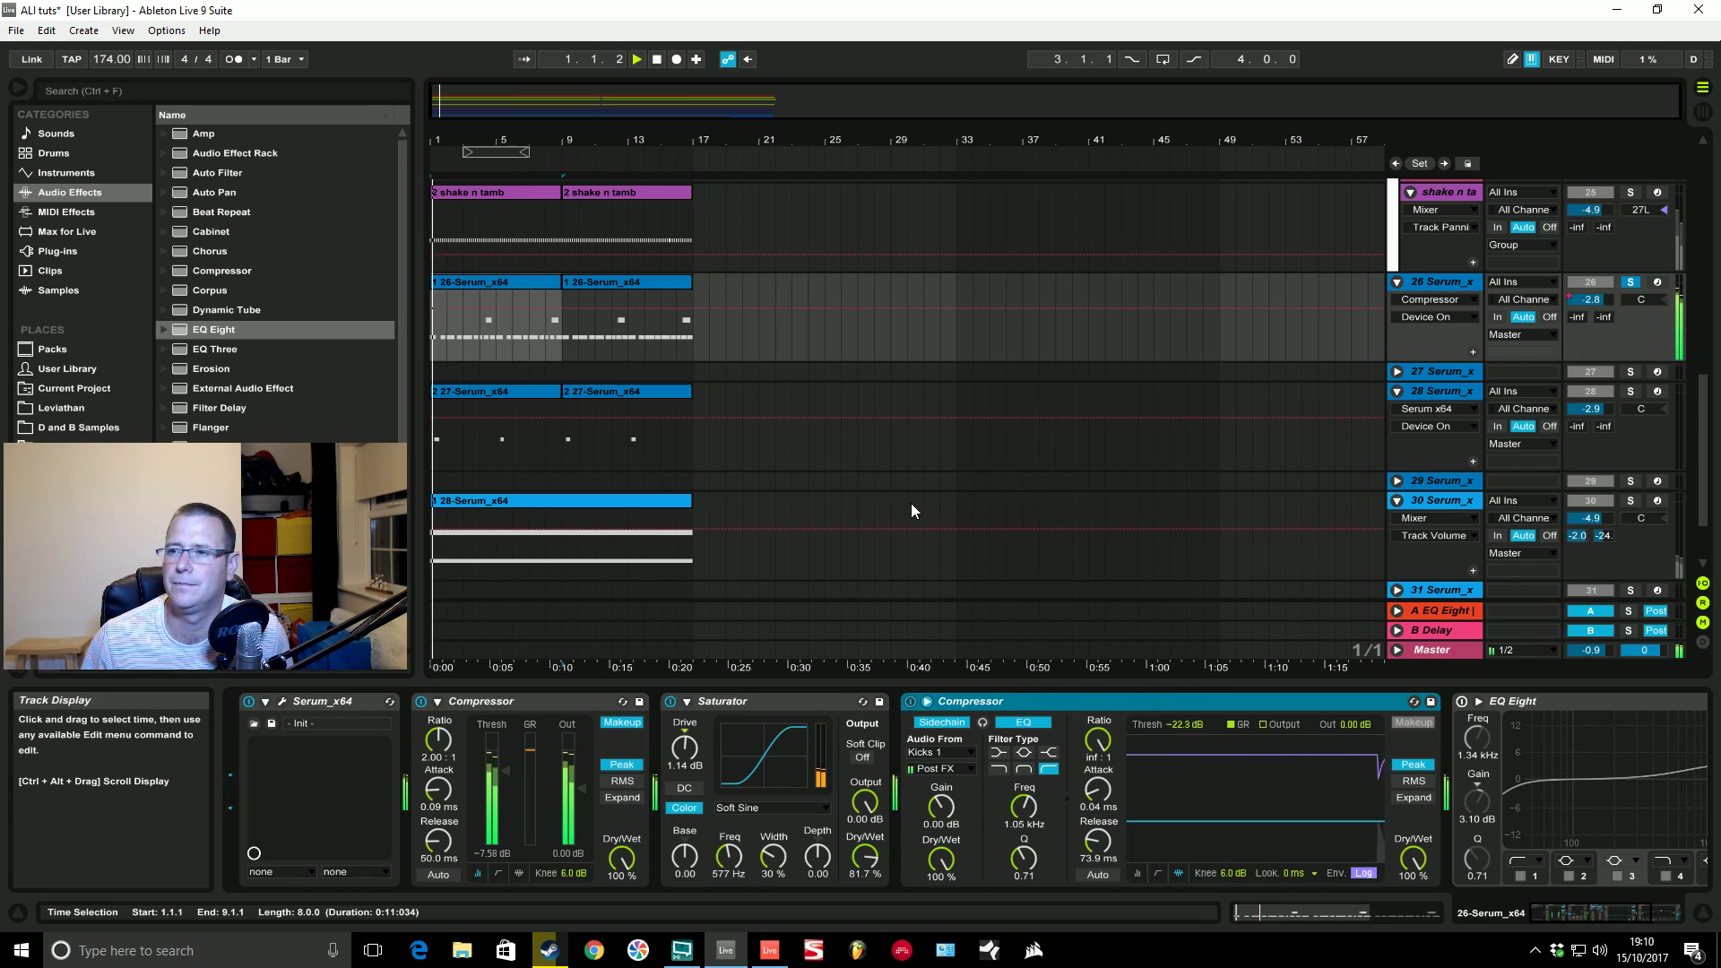
Step: Enable the EQ Eight on track 26, then unsolo the track and audition it in the full mix
{"action": "left_click", "coordinate": [1462, 701]}
{"action": "left_click_drag", "start_coordinate": [1591, 913], "coordinate": [1621, 913]}
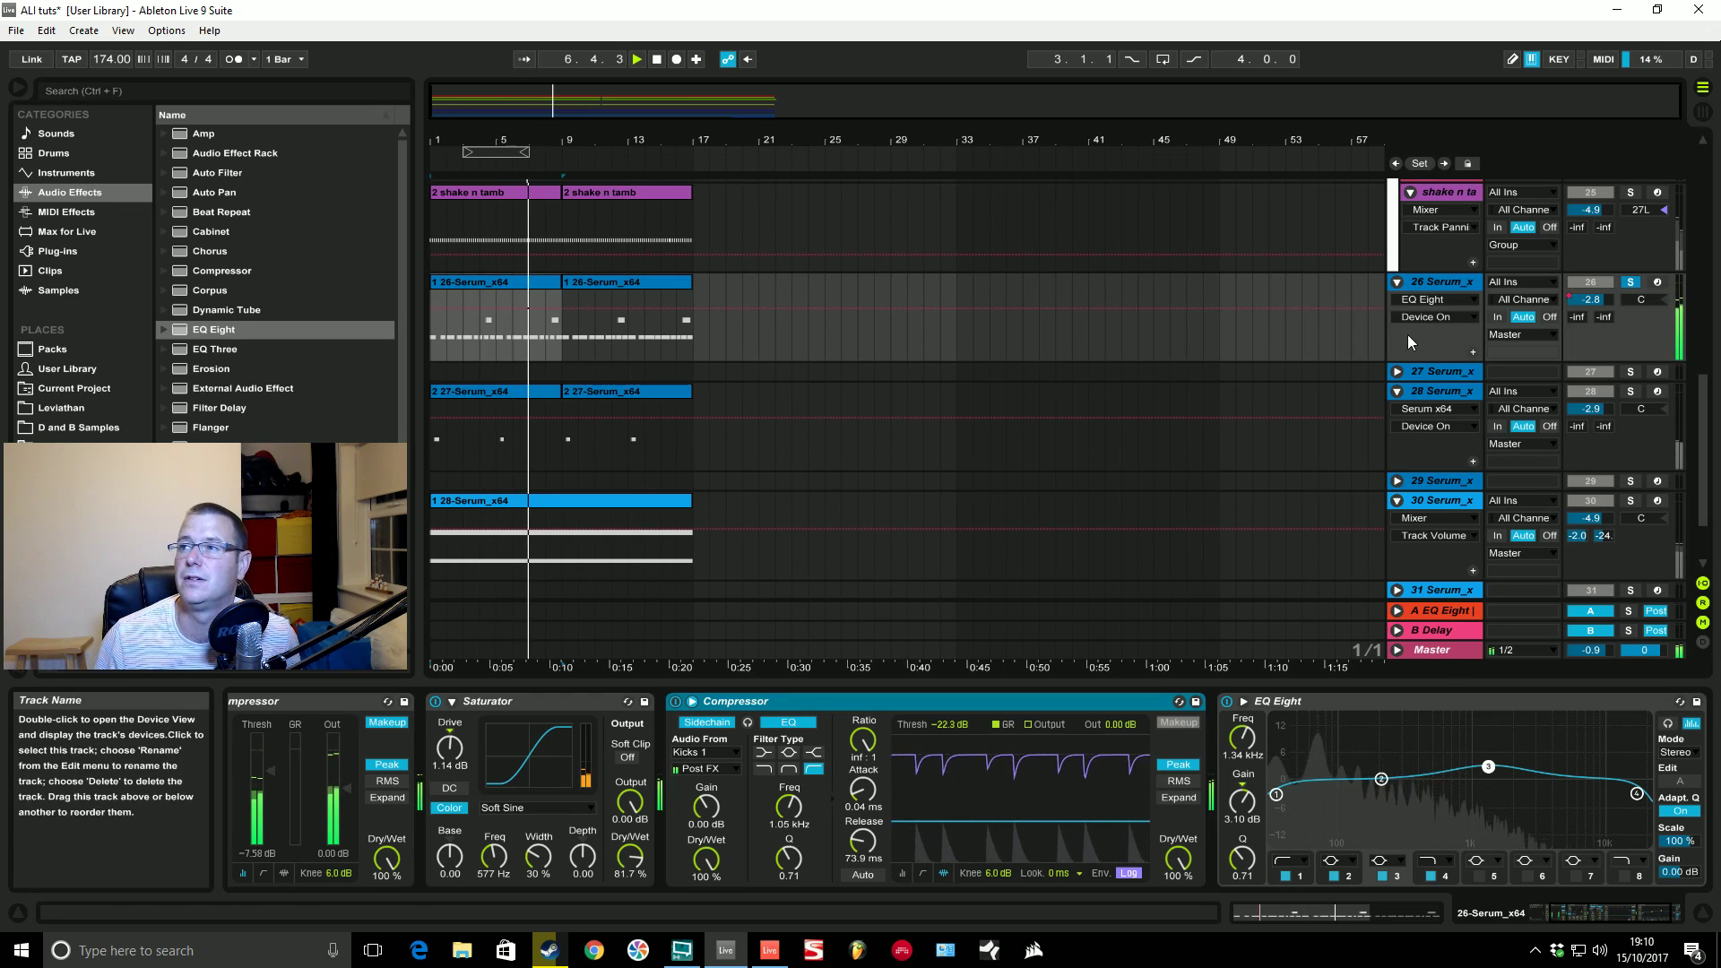
{"action": "left_click", "coordinate": [1630, 281]}
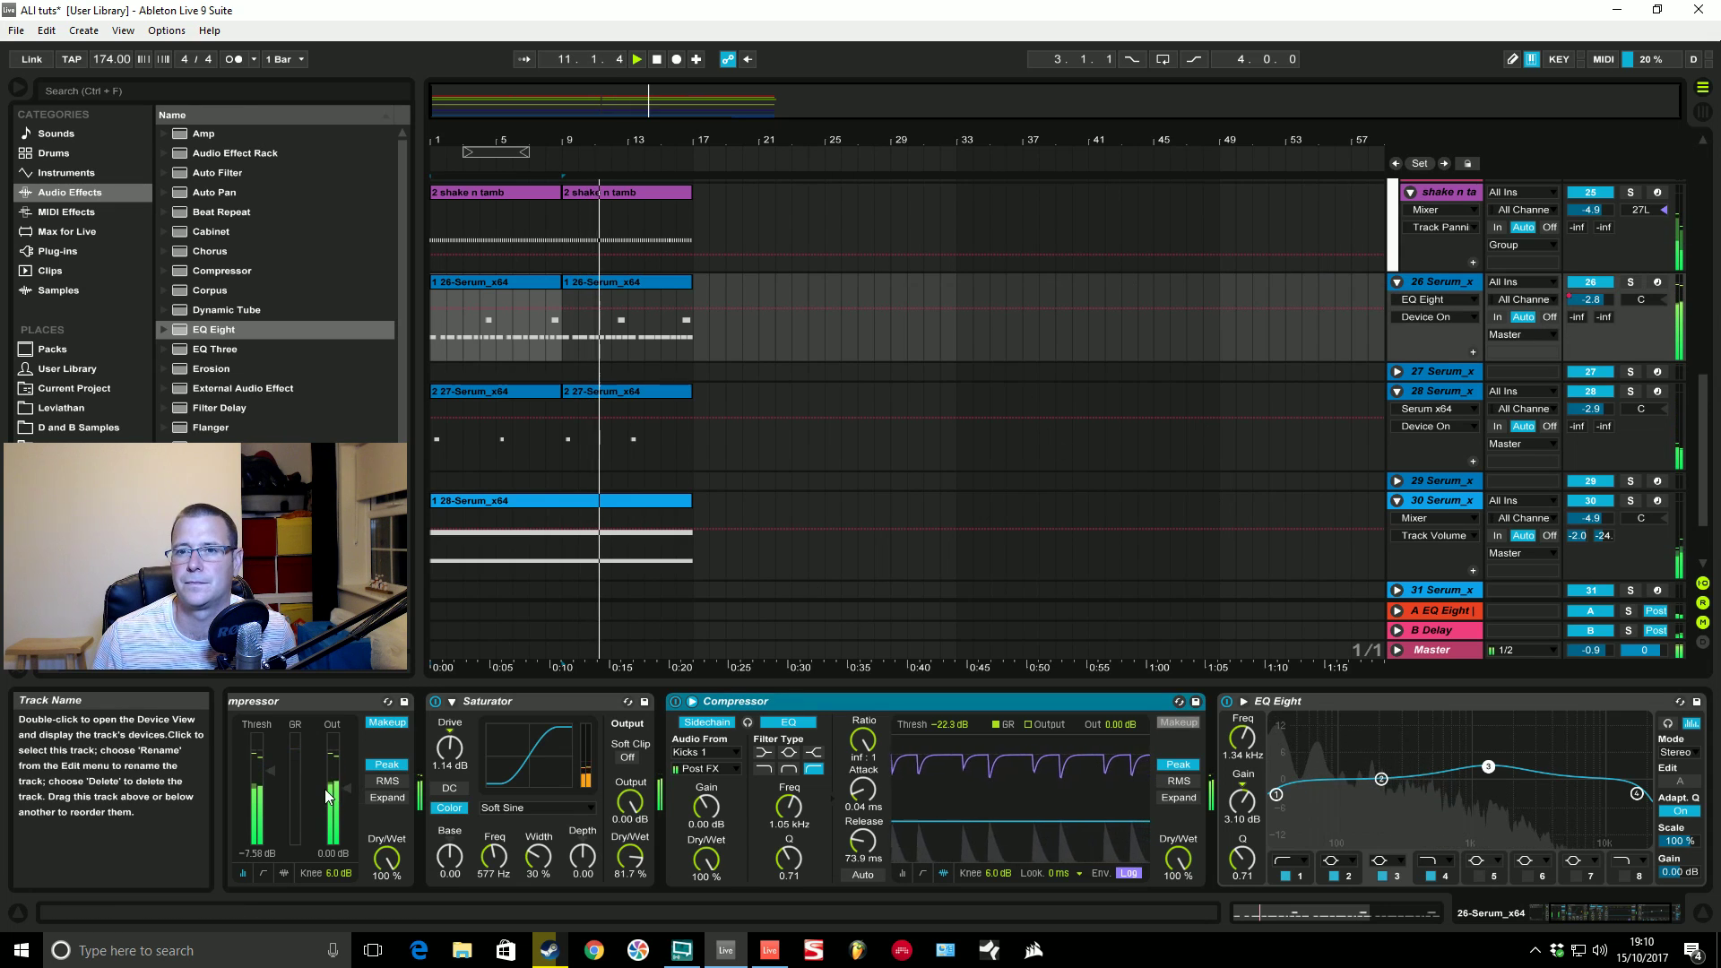
{"action": "left_click_drag", "start_coordinate": [1558, 919], "coordinate": [1535, 918]}
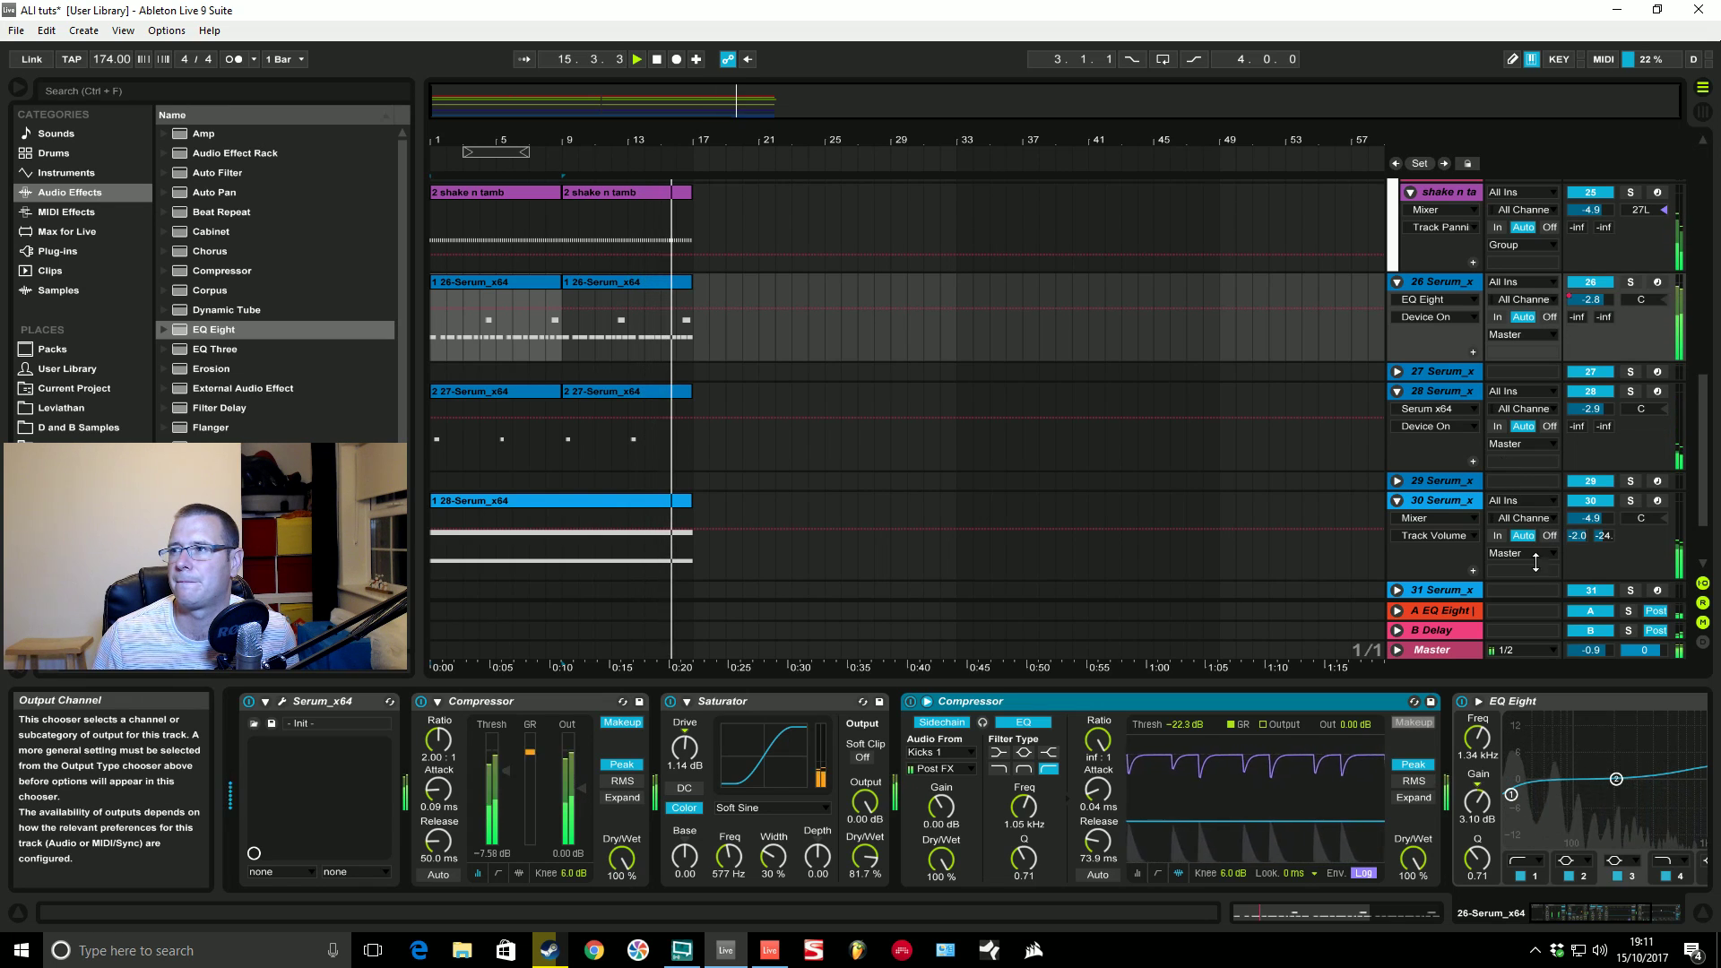
{"action": "scroll", "coordinate": [1536, 558], "scroll_direction": "down", "scroll_amount": 2}
{"action": "key", "text": "space"}
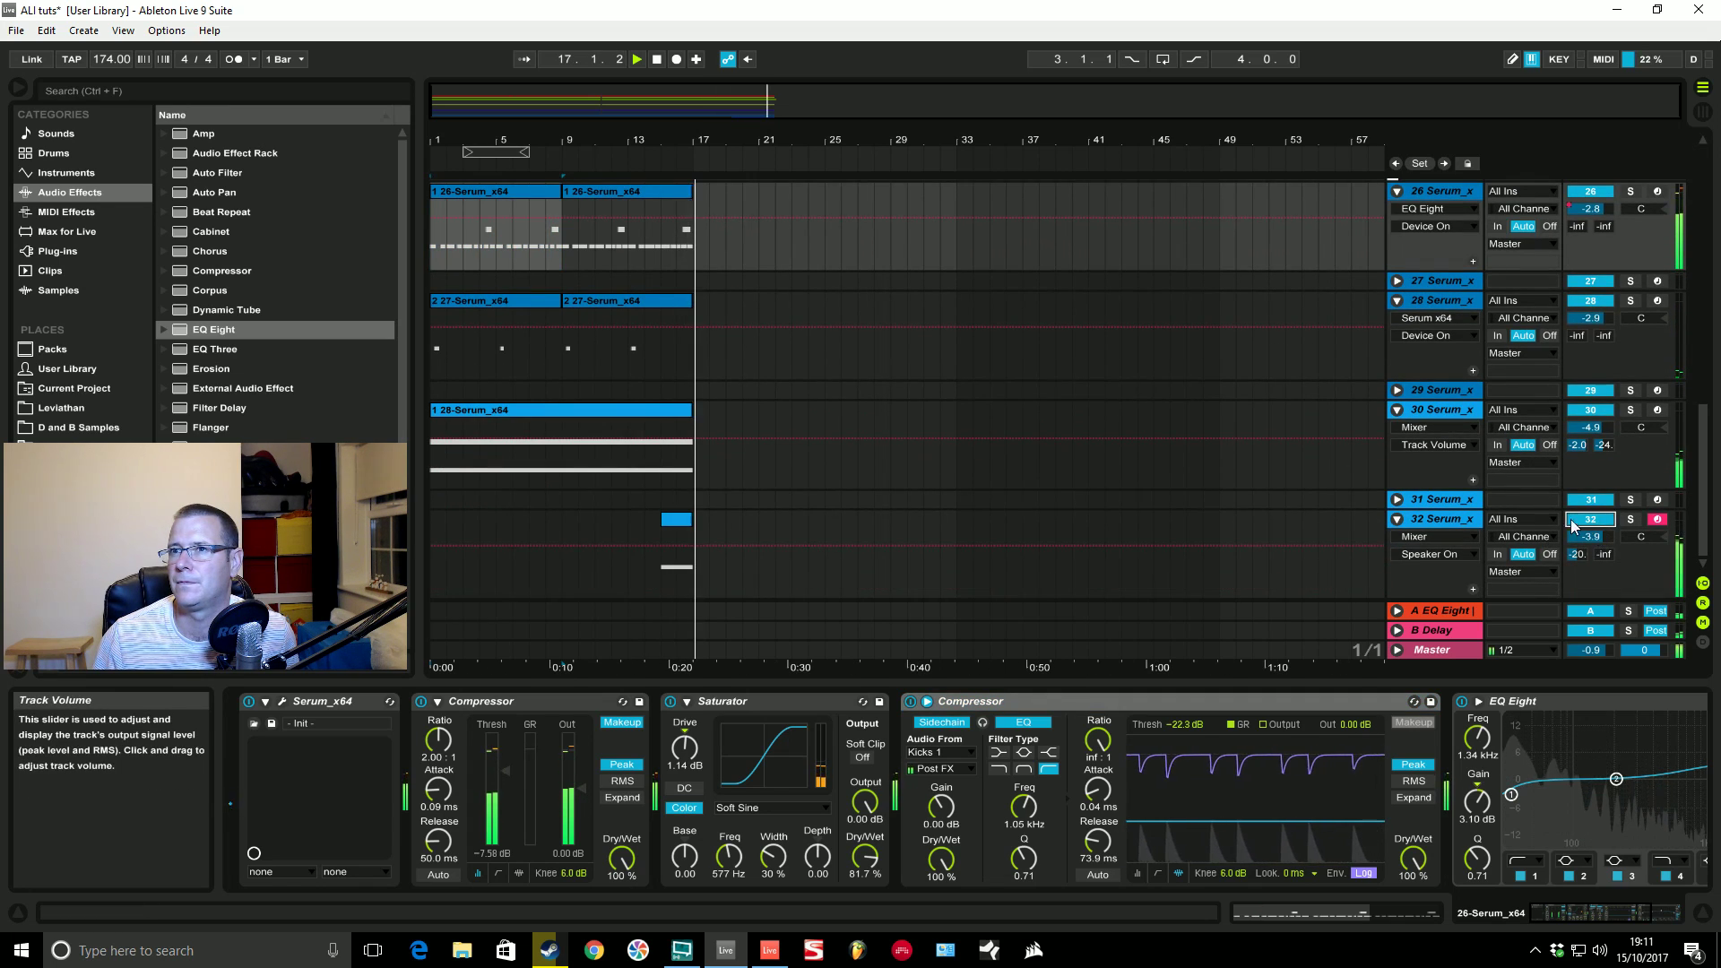
Step: Fold track 26 and review the device chains of tracks 28, 30 and 29
{"action": "scroll", "coordinate": [1381, 296], "scroll_direction": "up", "scroll_amount": 3}
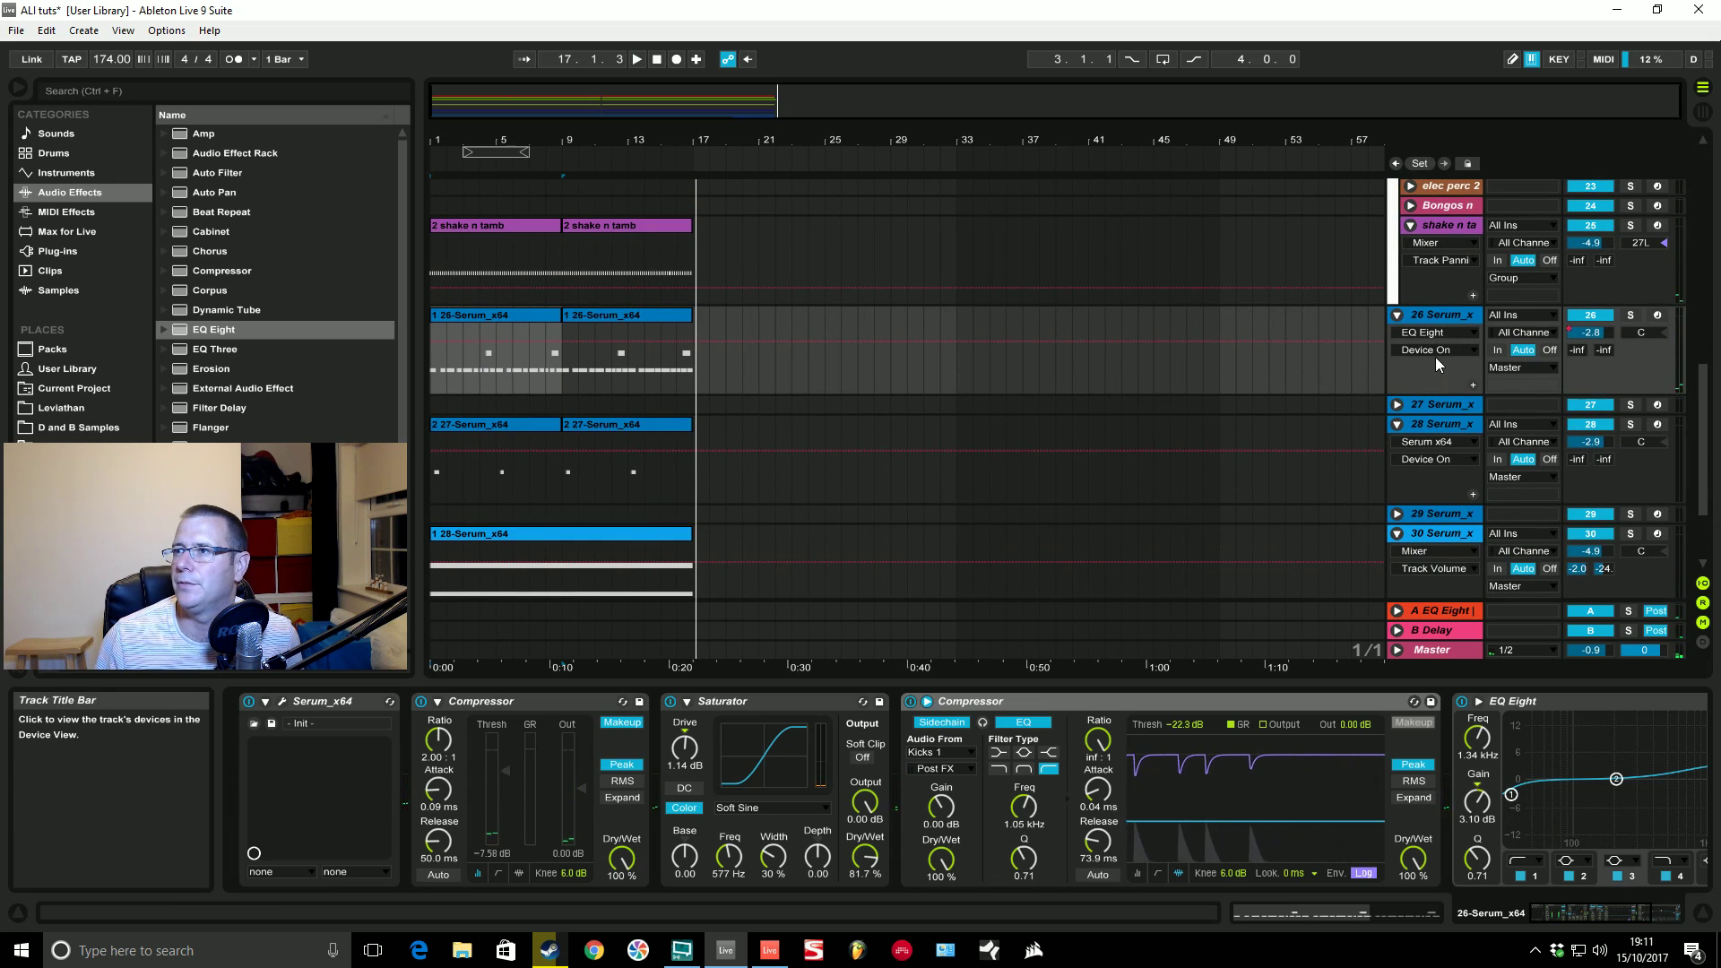
{"action": "left_click", "coordinate": [1398, 315]}
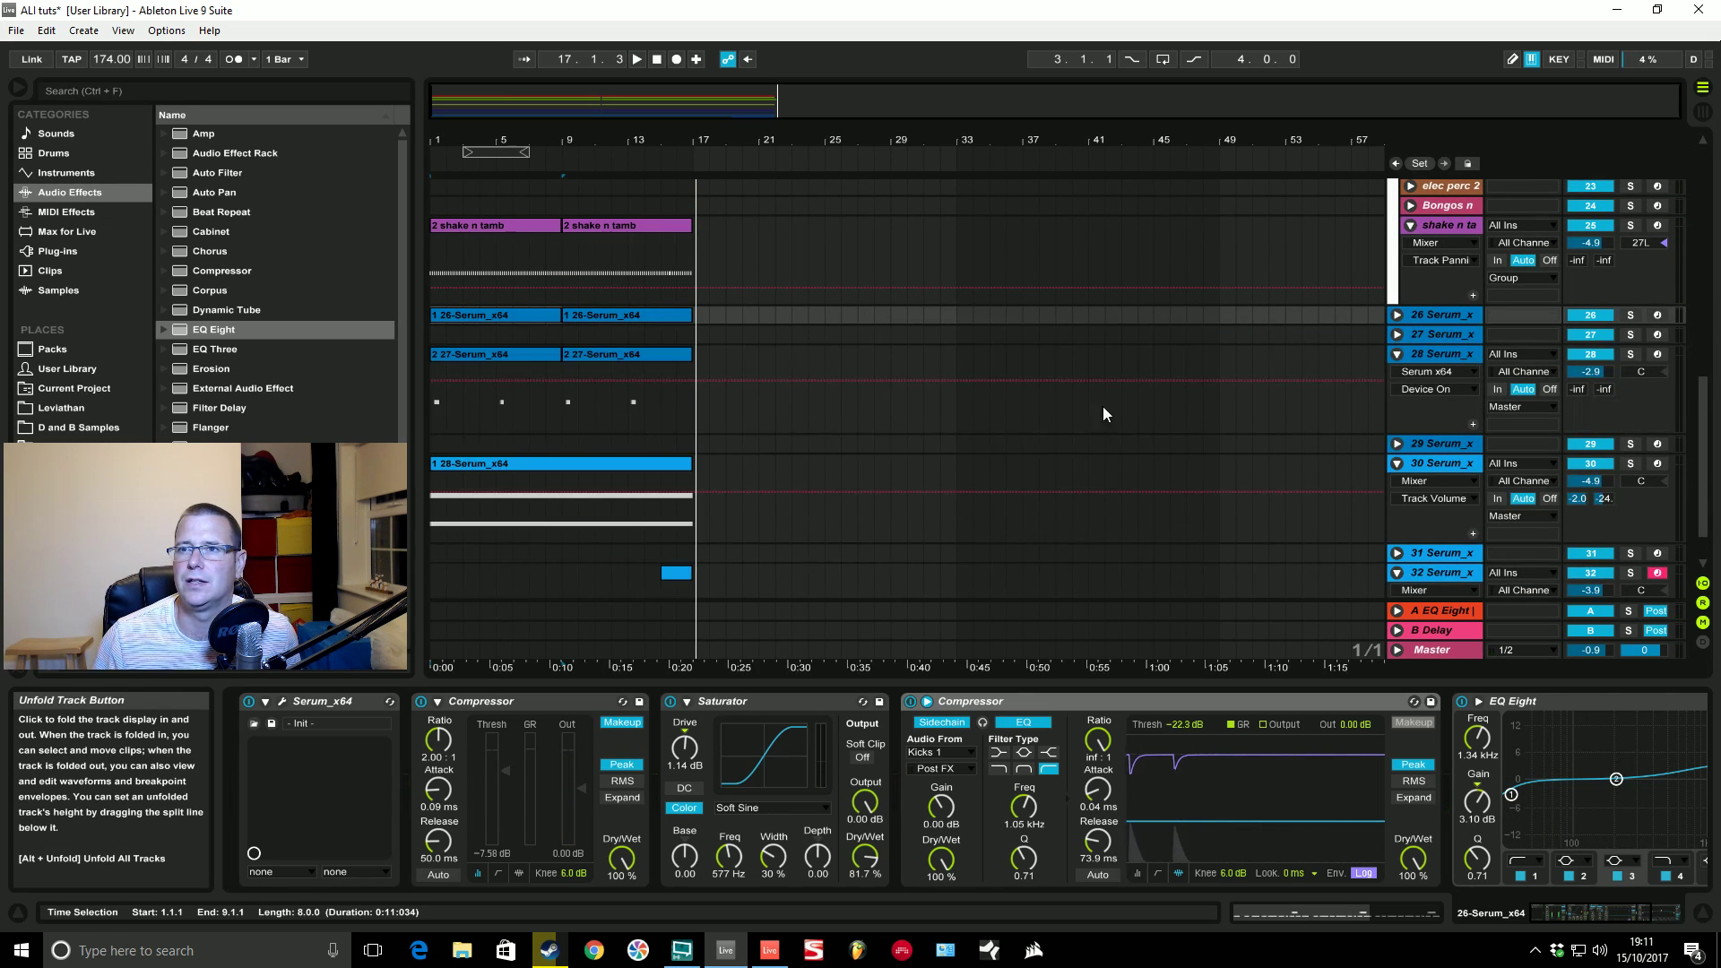
{"action": "left_click", "coordinate": [1439, 354]}
{"action": "left_click", "coordinate": [491, 392]}
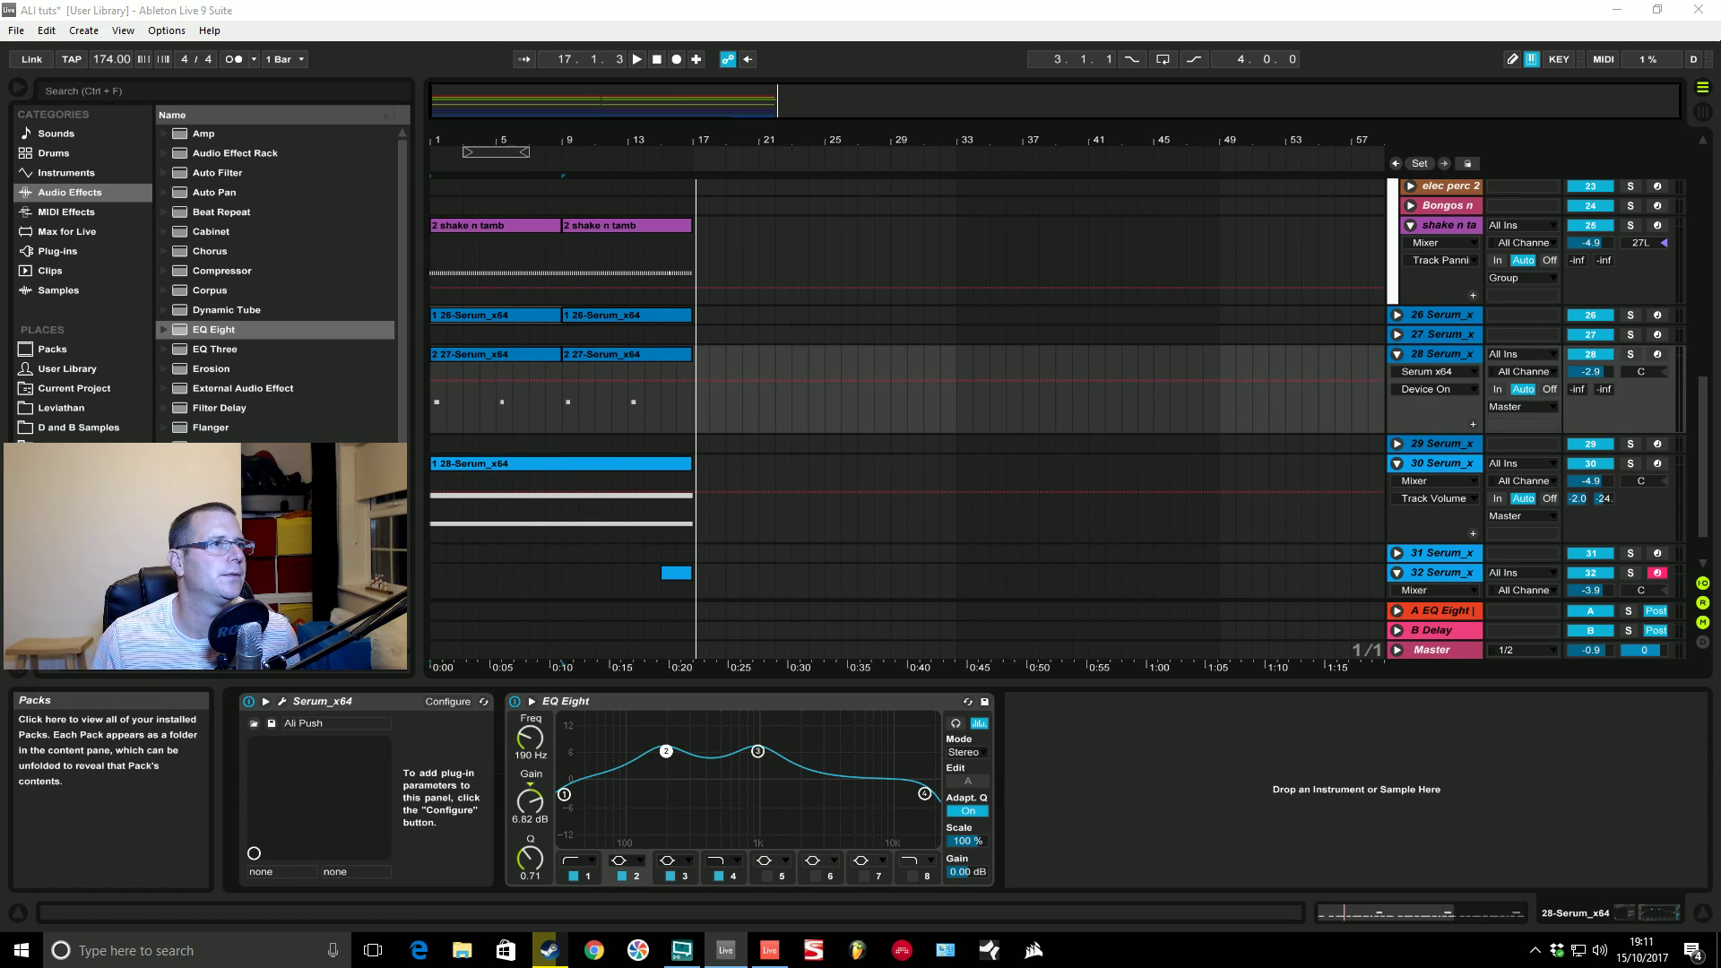
{"action": "left_click", "coordinate": [1426, 467]}
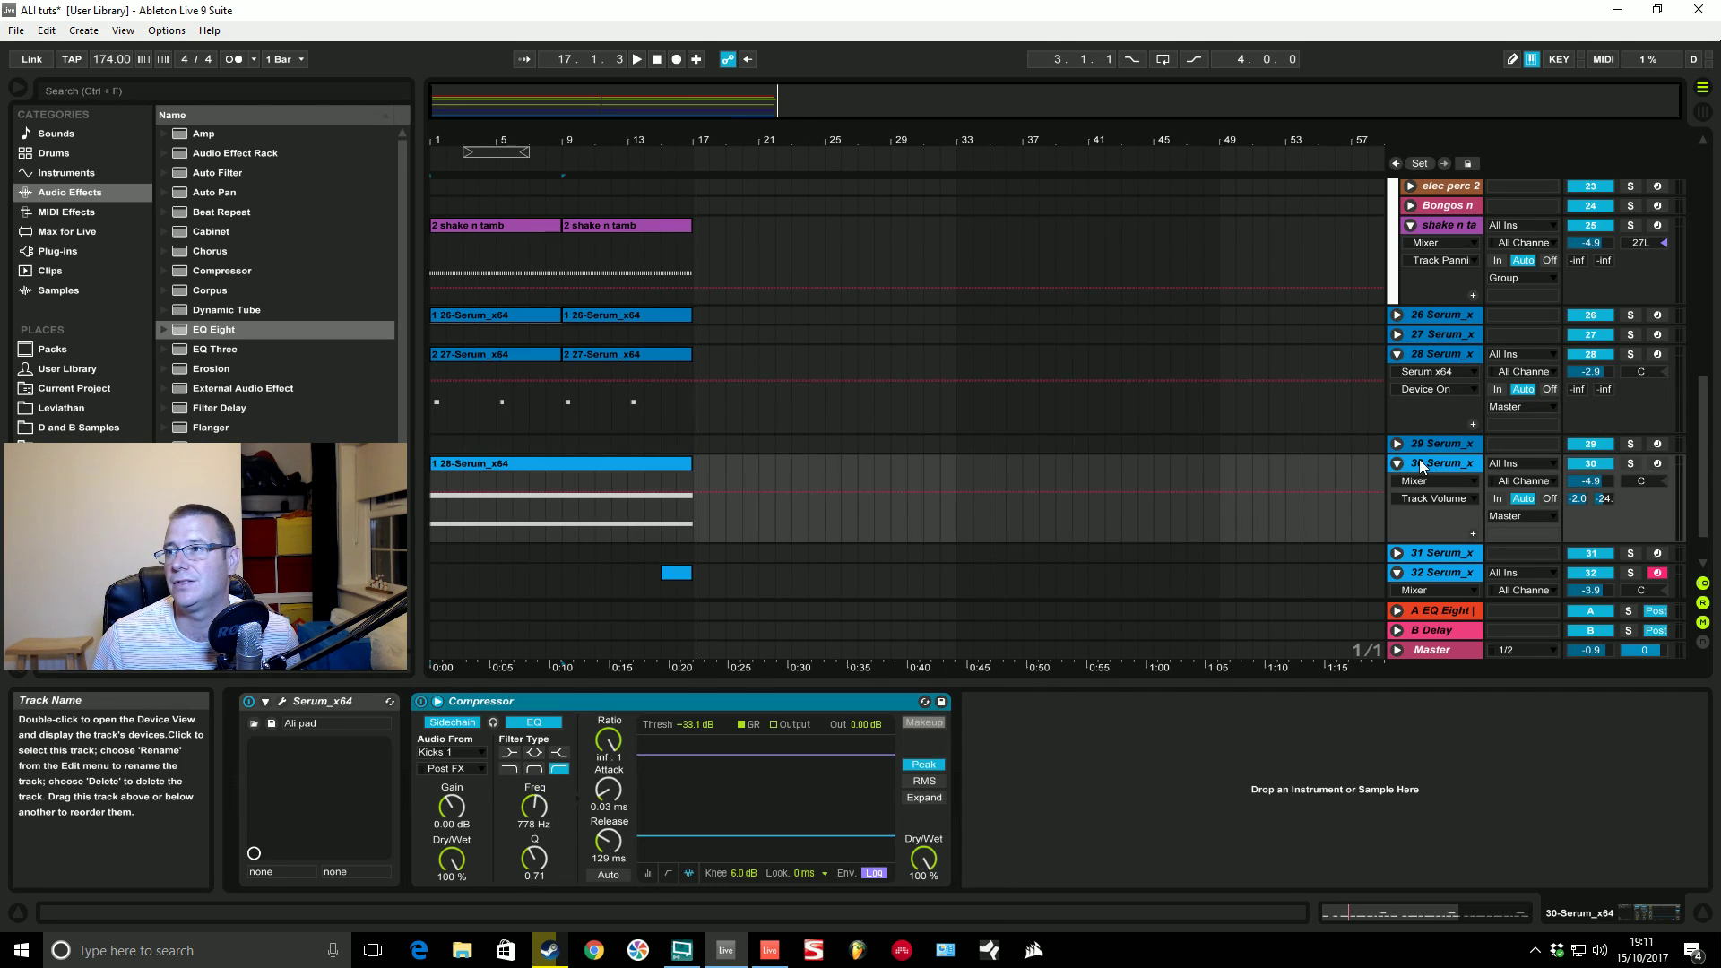
{"action": "left_click", "coordinate": [1421, 451]}
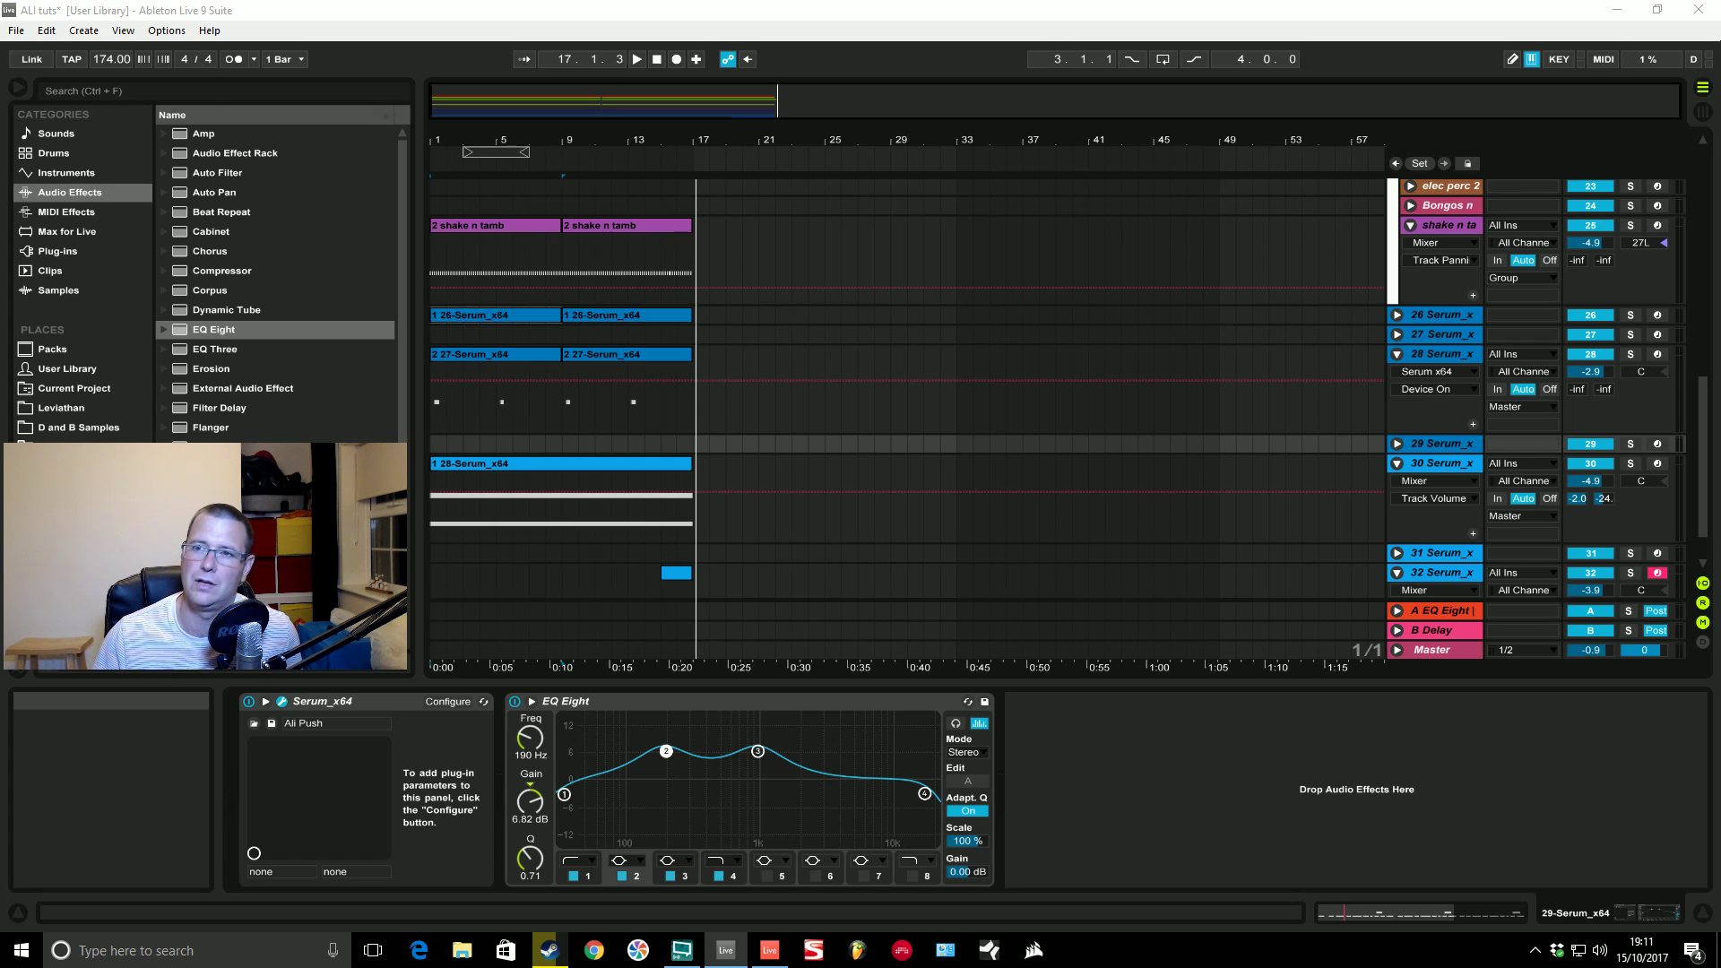
{"action": "left_click_drag", "start_coordinate": [0, 250], "coordinate": [769, 191]}
{"action": "left_click", "coordinate": [1201, 191]}
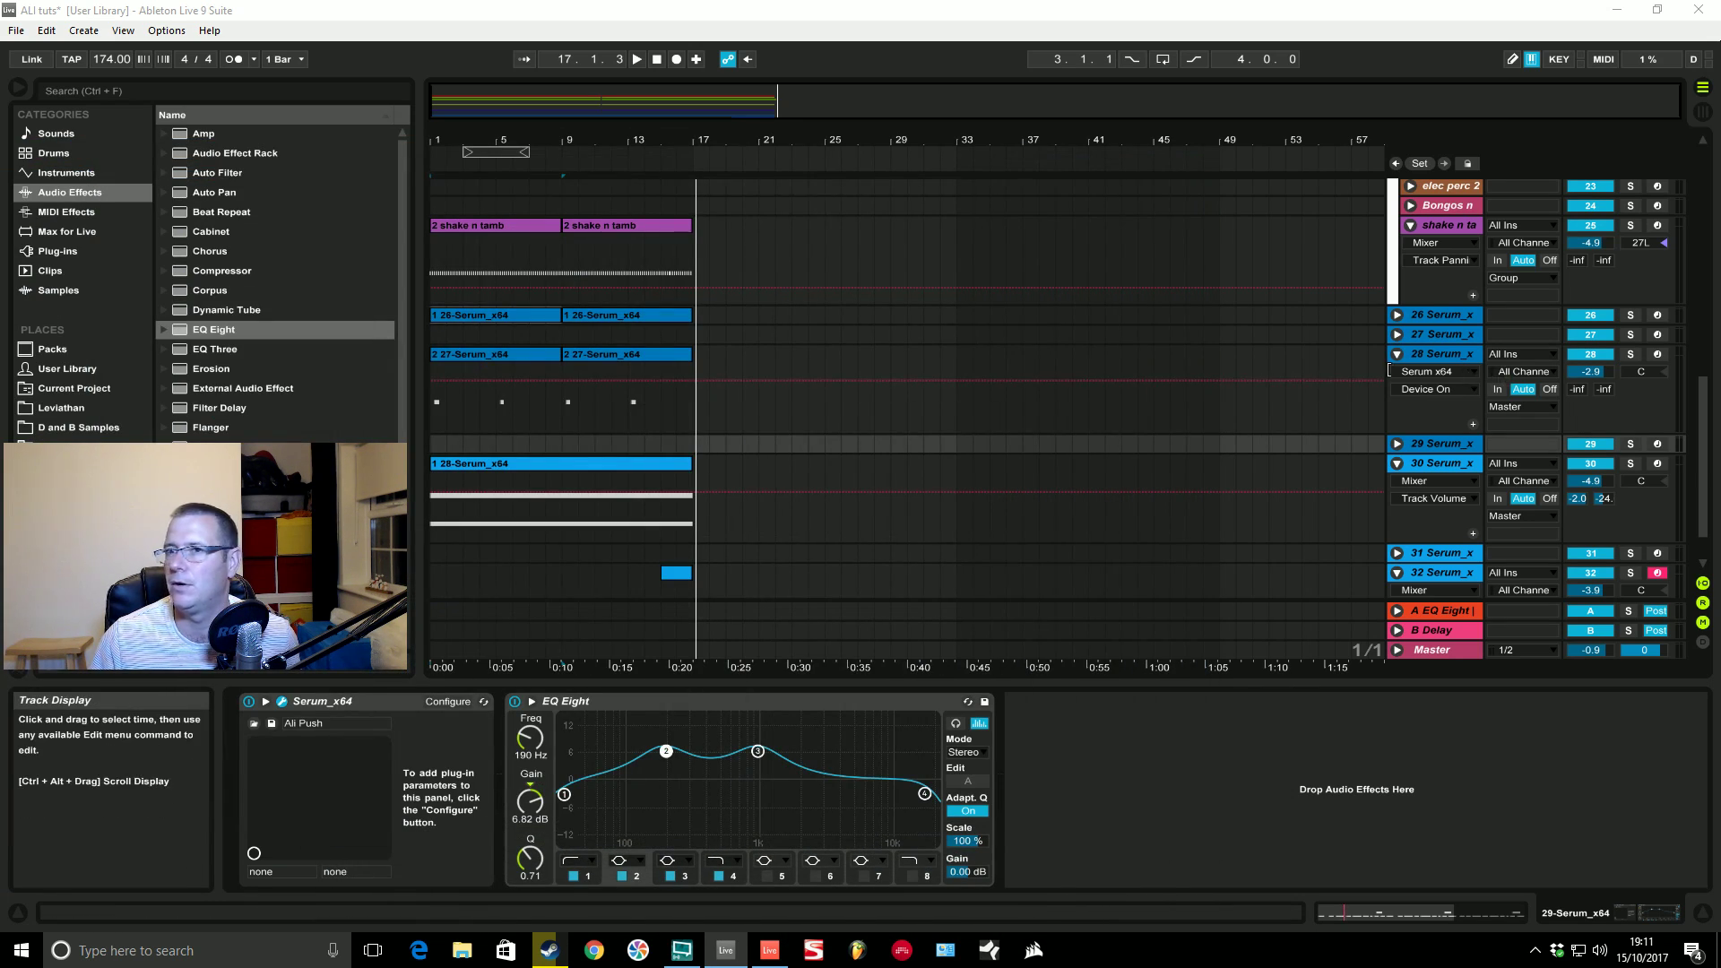
Step: Open the Serum instance on track 28, solo that track and audition its Ali Push preset
{"action": "left_click", "coordinate": [1437, 354]}
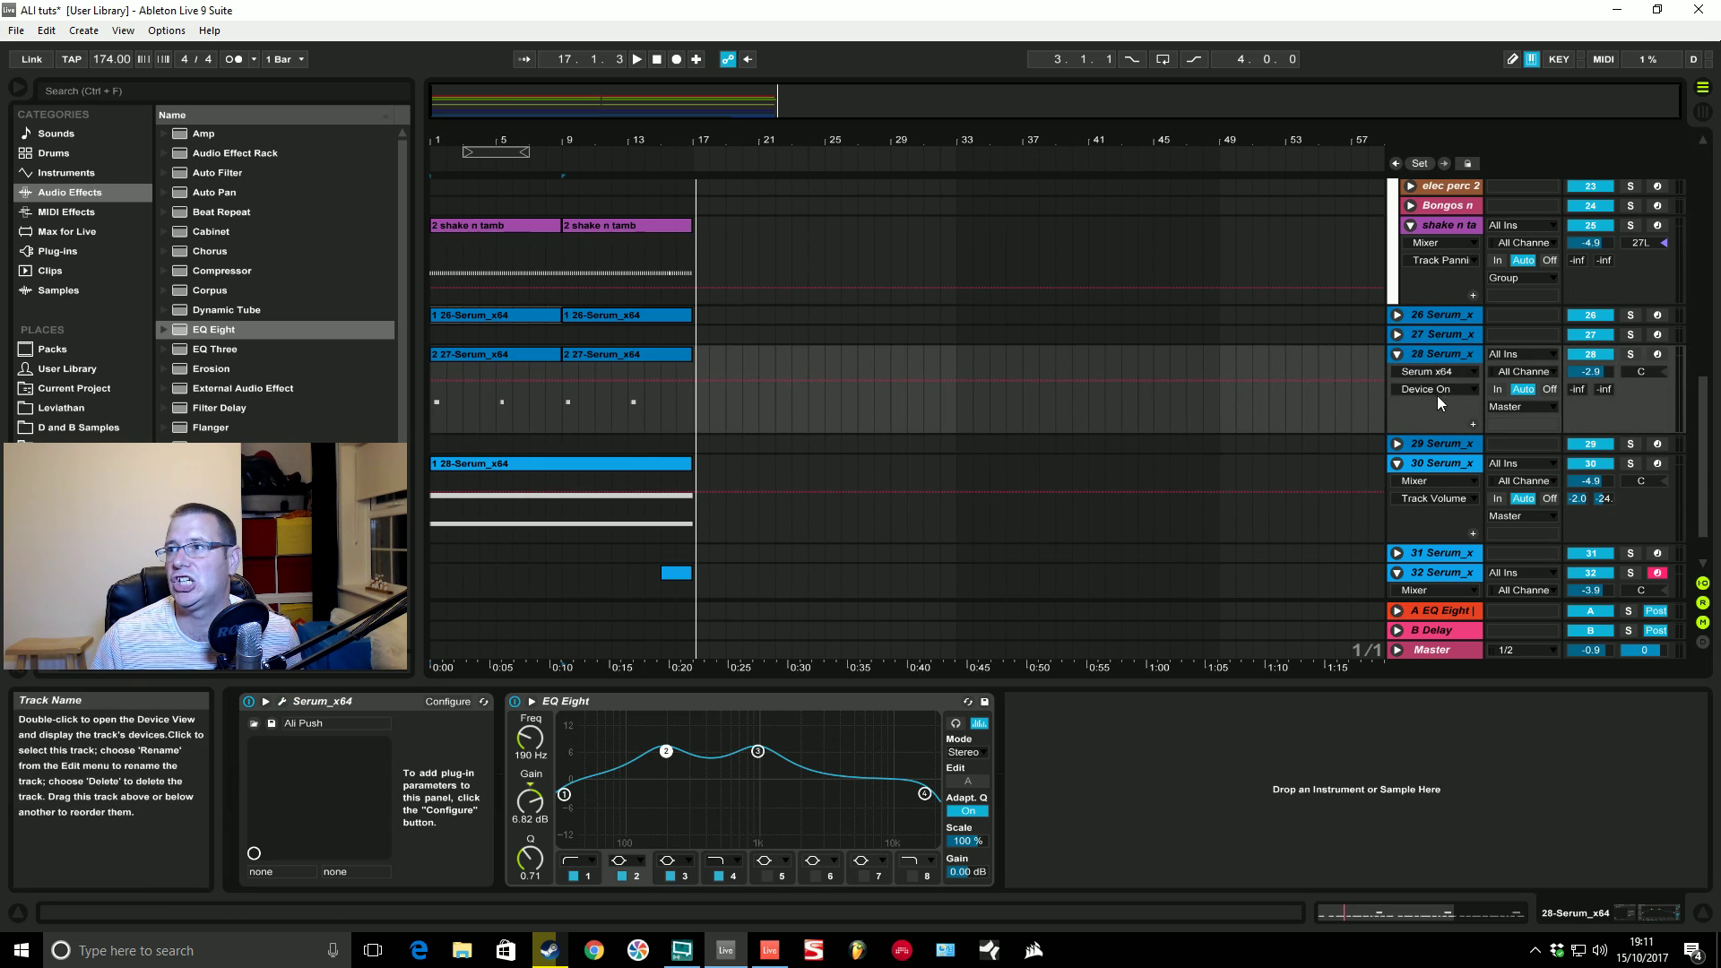
{"action": "left_click", "coordinate": [282, 701]}
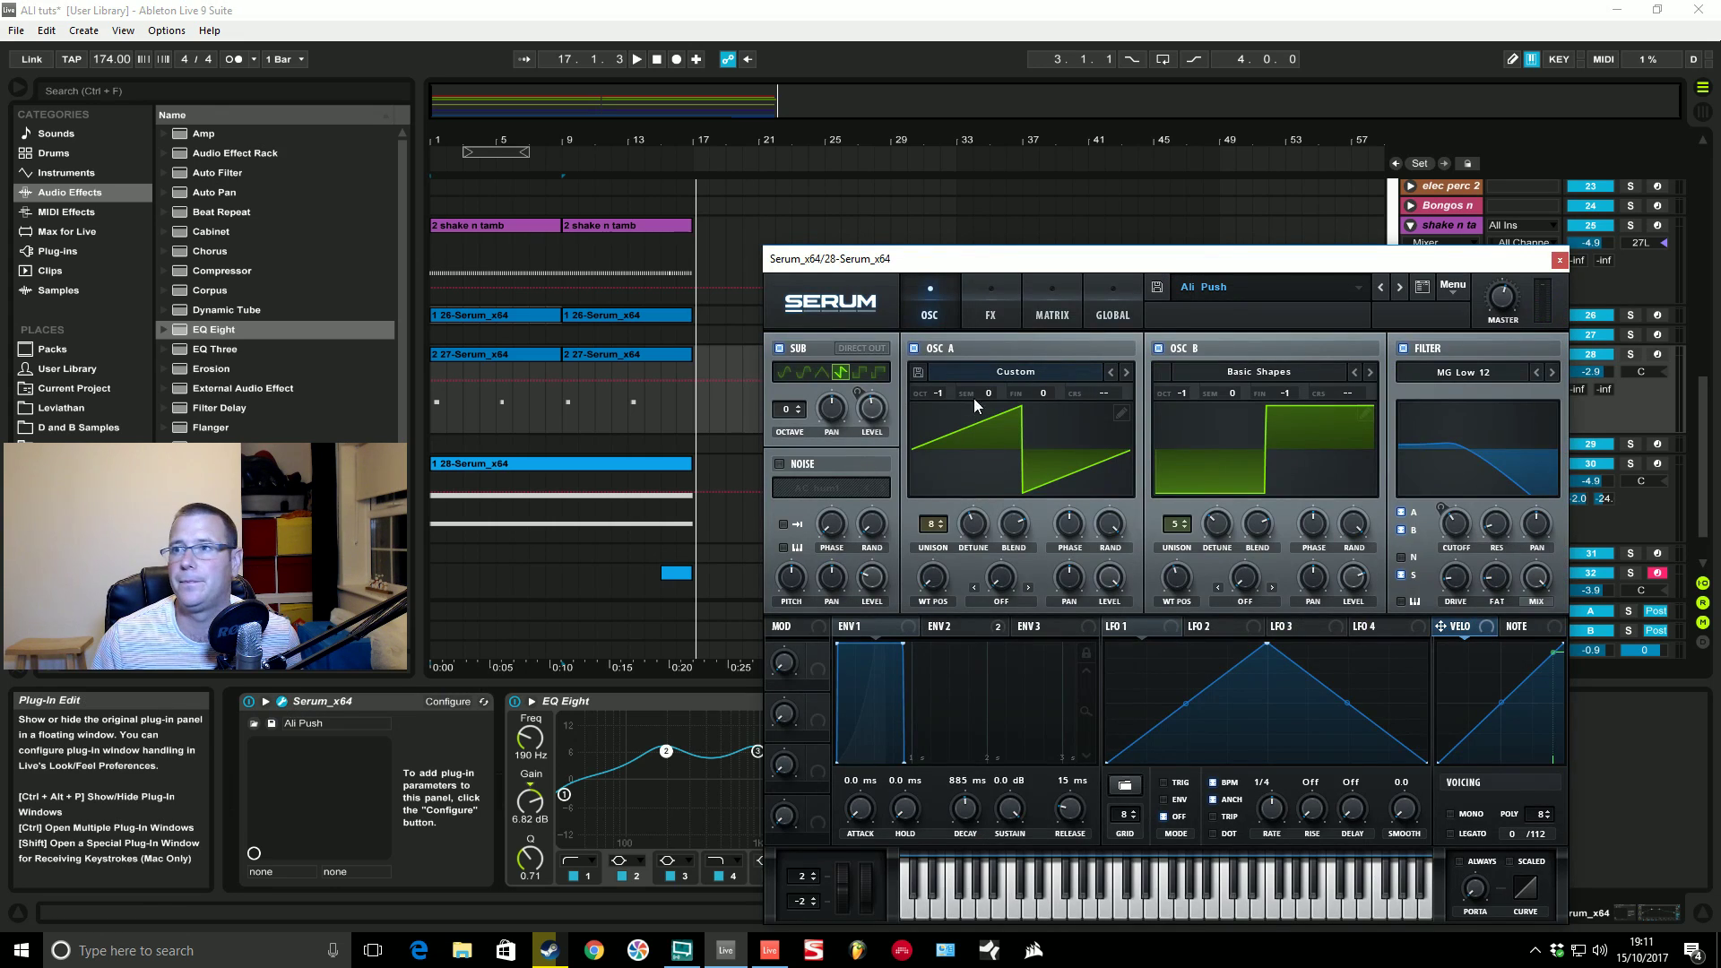
{"action": "left_click_drag", "start_coordinate": [1044, 269], "coordinate": [791, 170]}
{"action": "left_click", "coordinate": [1630, 443]}
{"action": "key", "text": "space"}
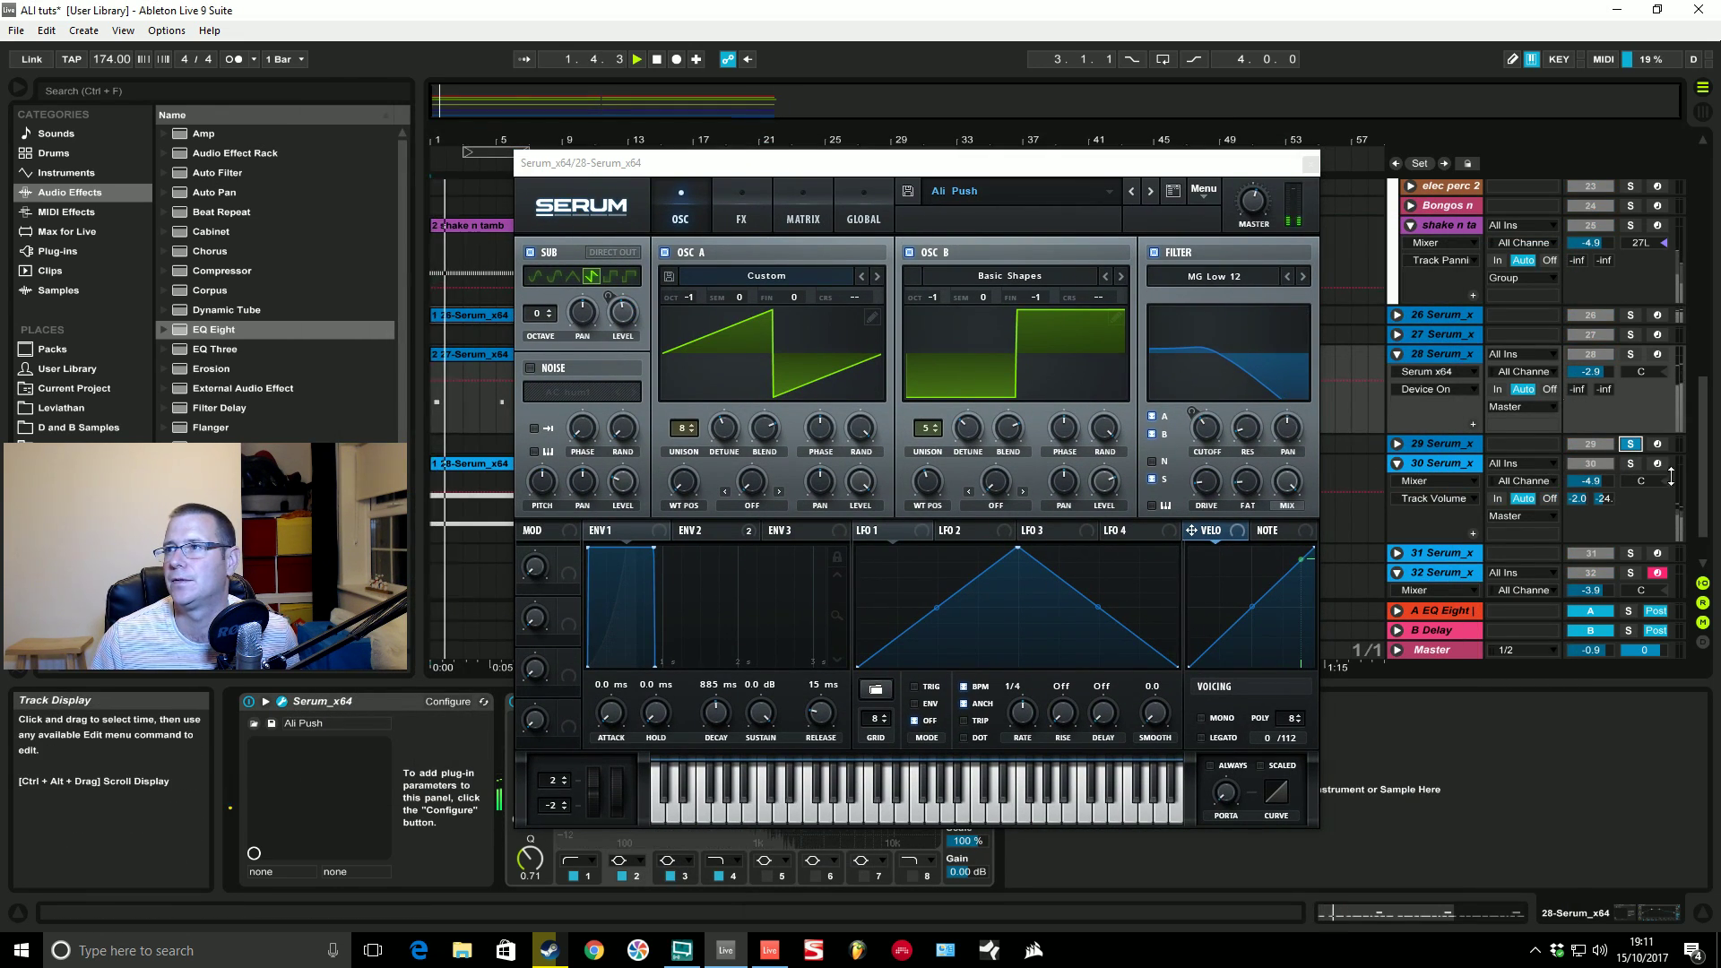
{"action": "left_click", "coordinate": [1631, 355]}
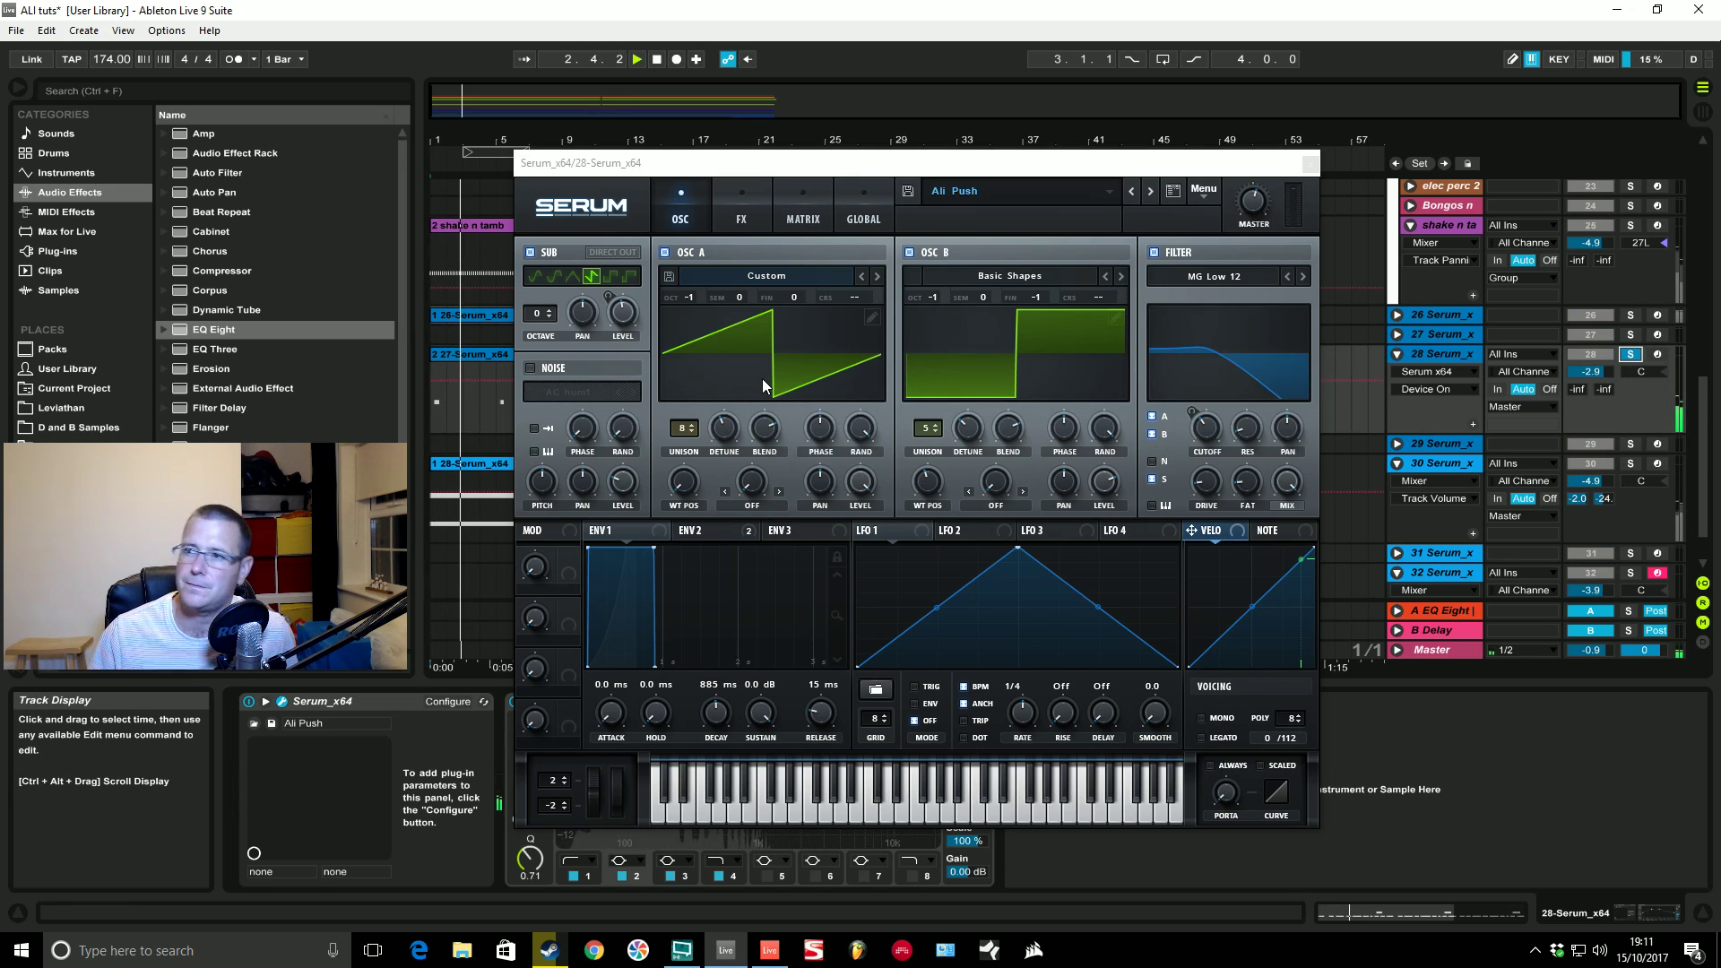
{"action": "key", "text": "space"}
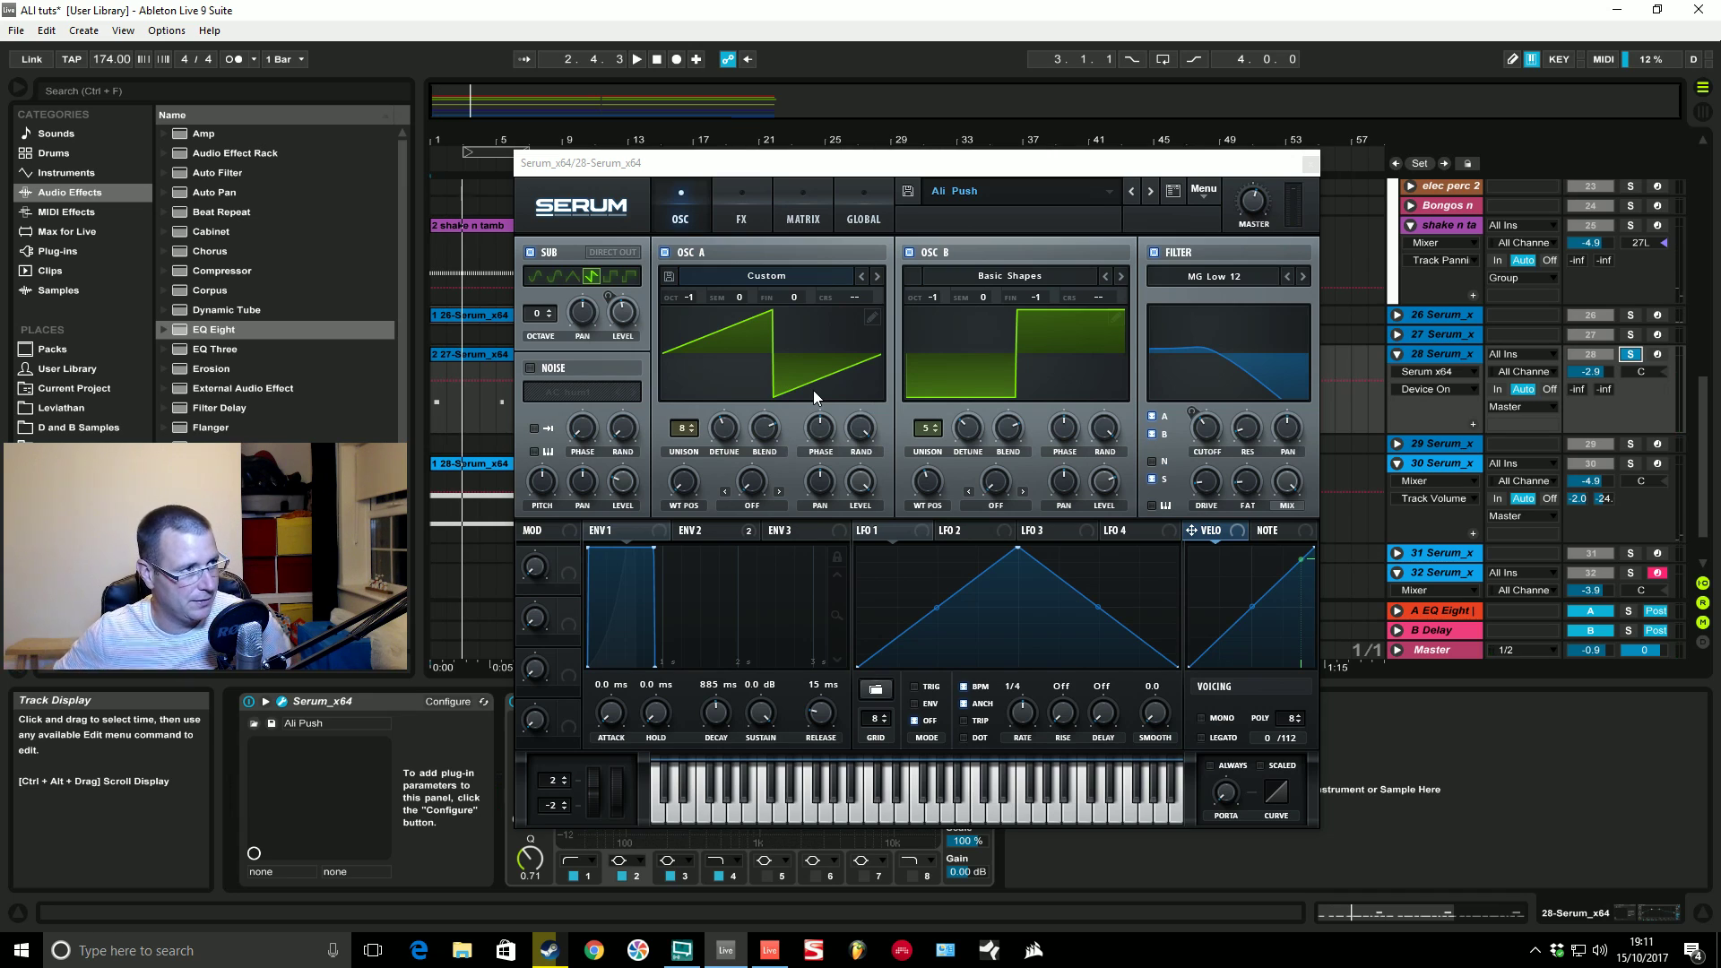
Step: Check the effects of the track 28 patch, reset it to the Init preset and set oscillator A's octave to -1
{"action": "left_click", "coordinate": [740, 216]}
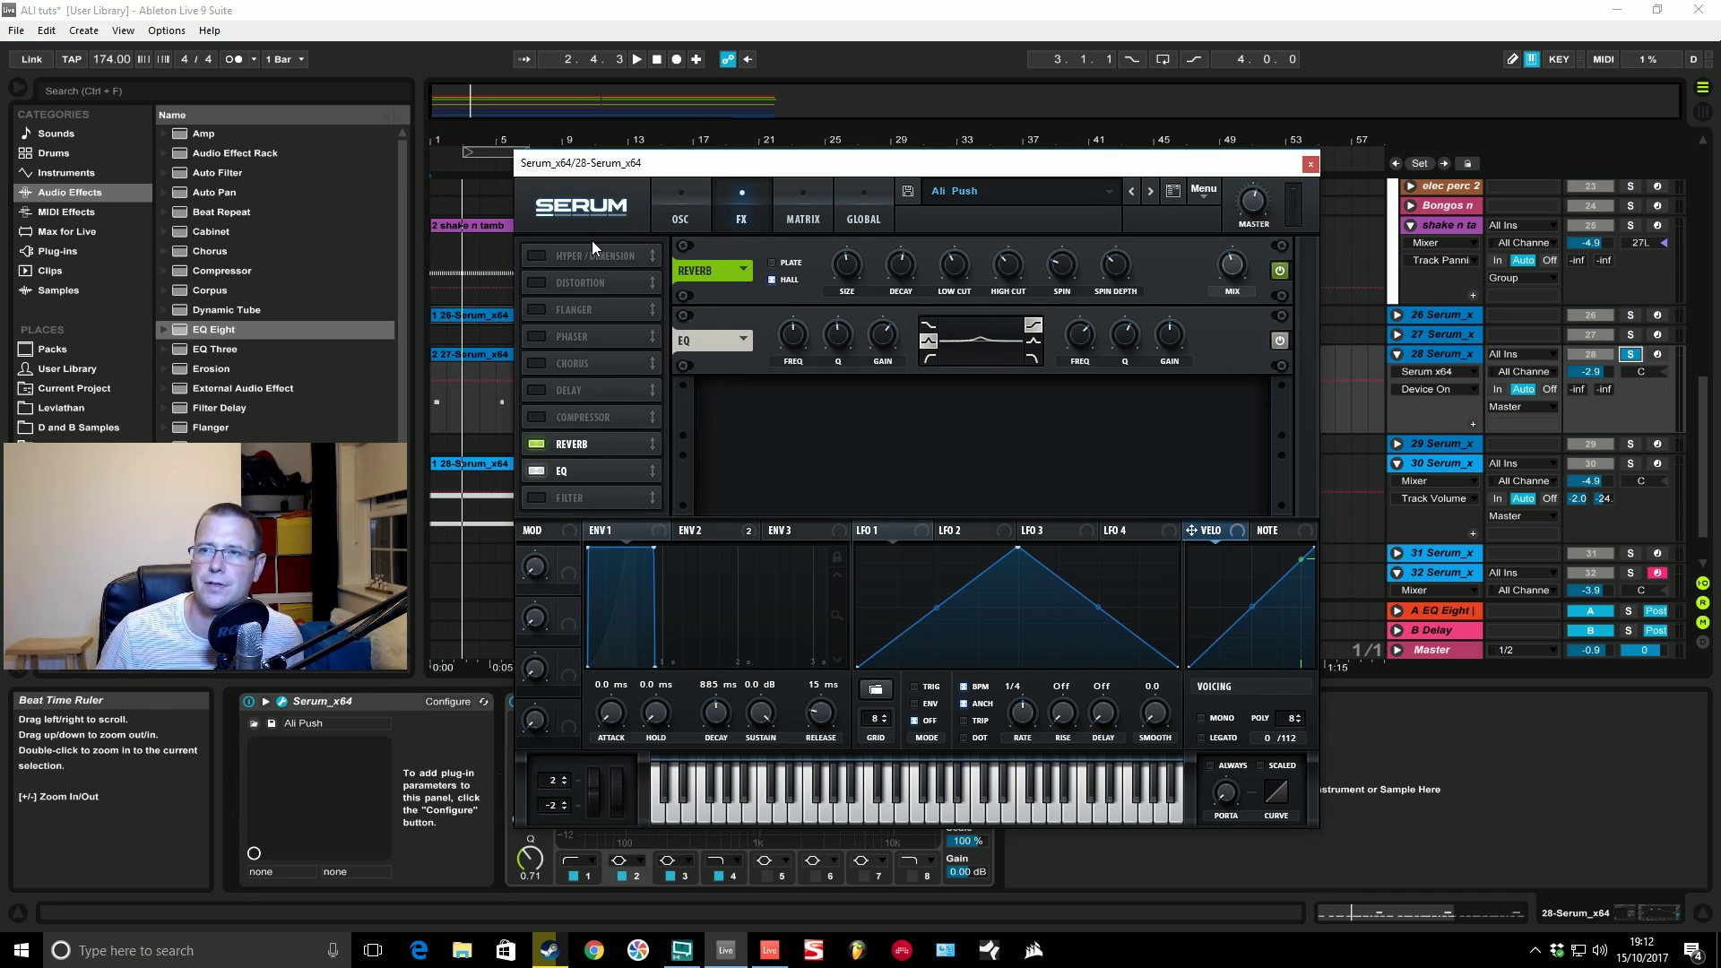
{"action": "left_click", "coordinate": [1204, 190]}
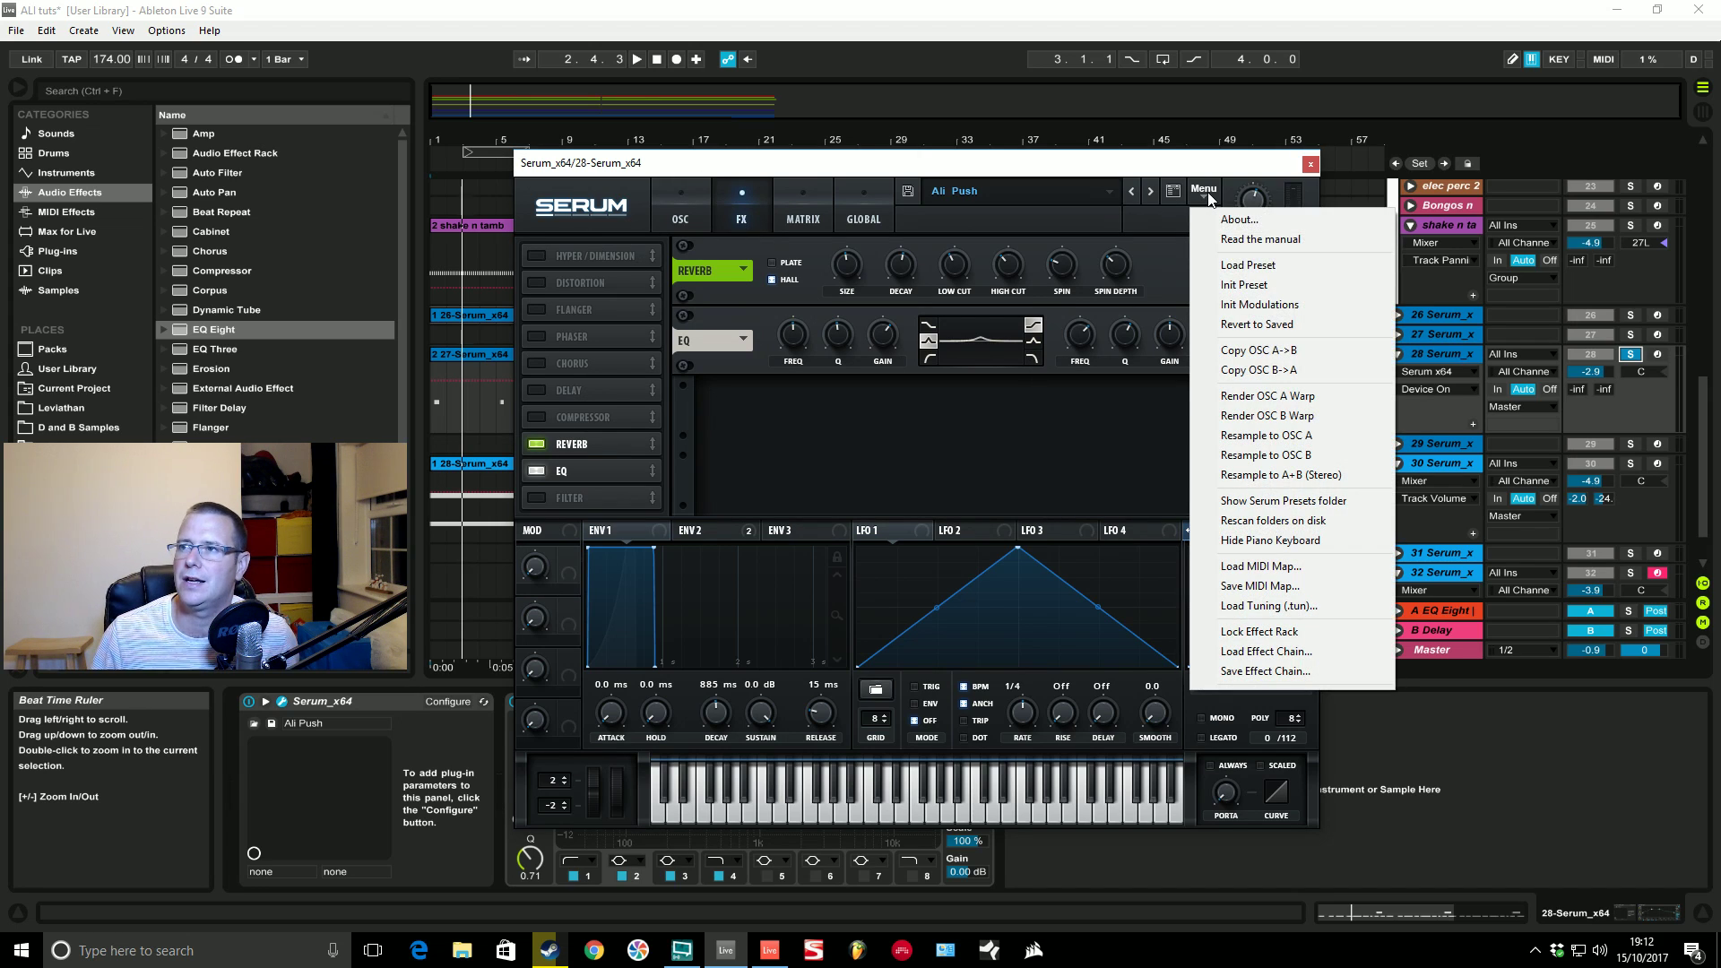
{"action": "left_click", "coordinate": [1247, 278]}
{"action": "left_click", "coordinate": [680, 214]}
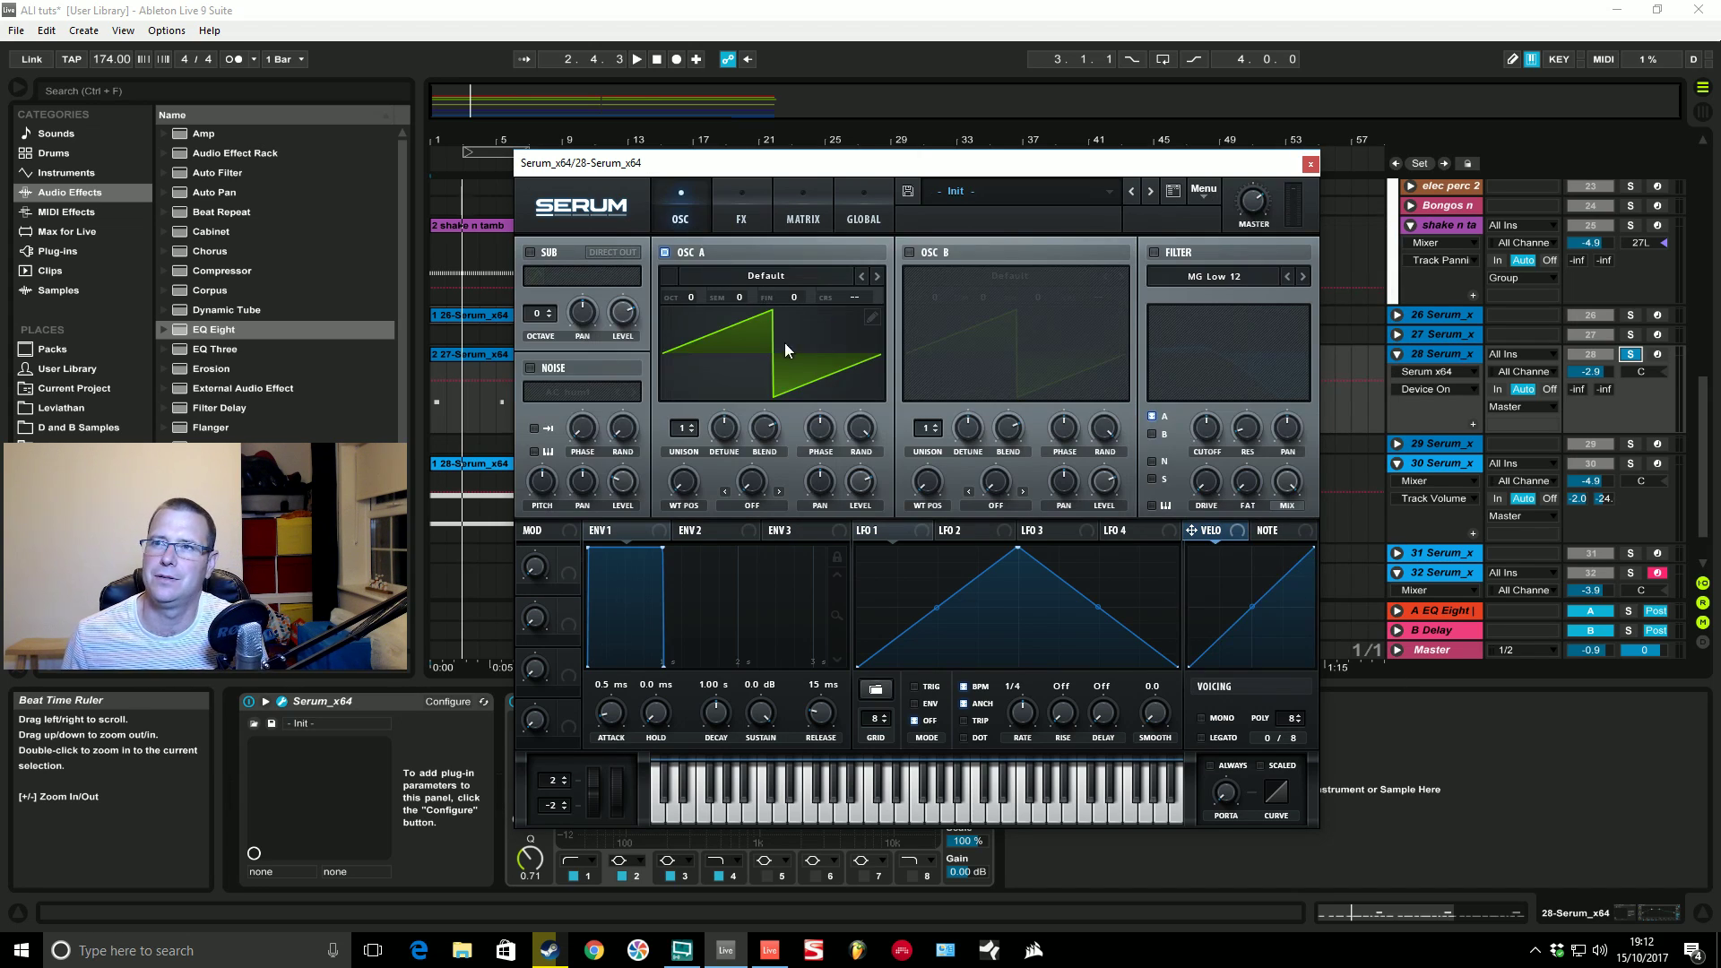
{"action": "left_click_drag", "start_coordinate": [690, 296], "coordinate": [690, 315]}
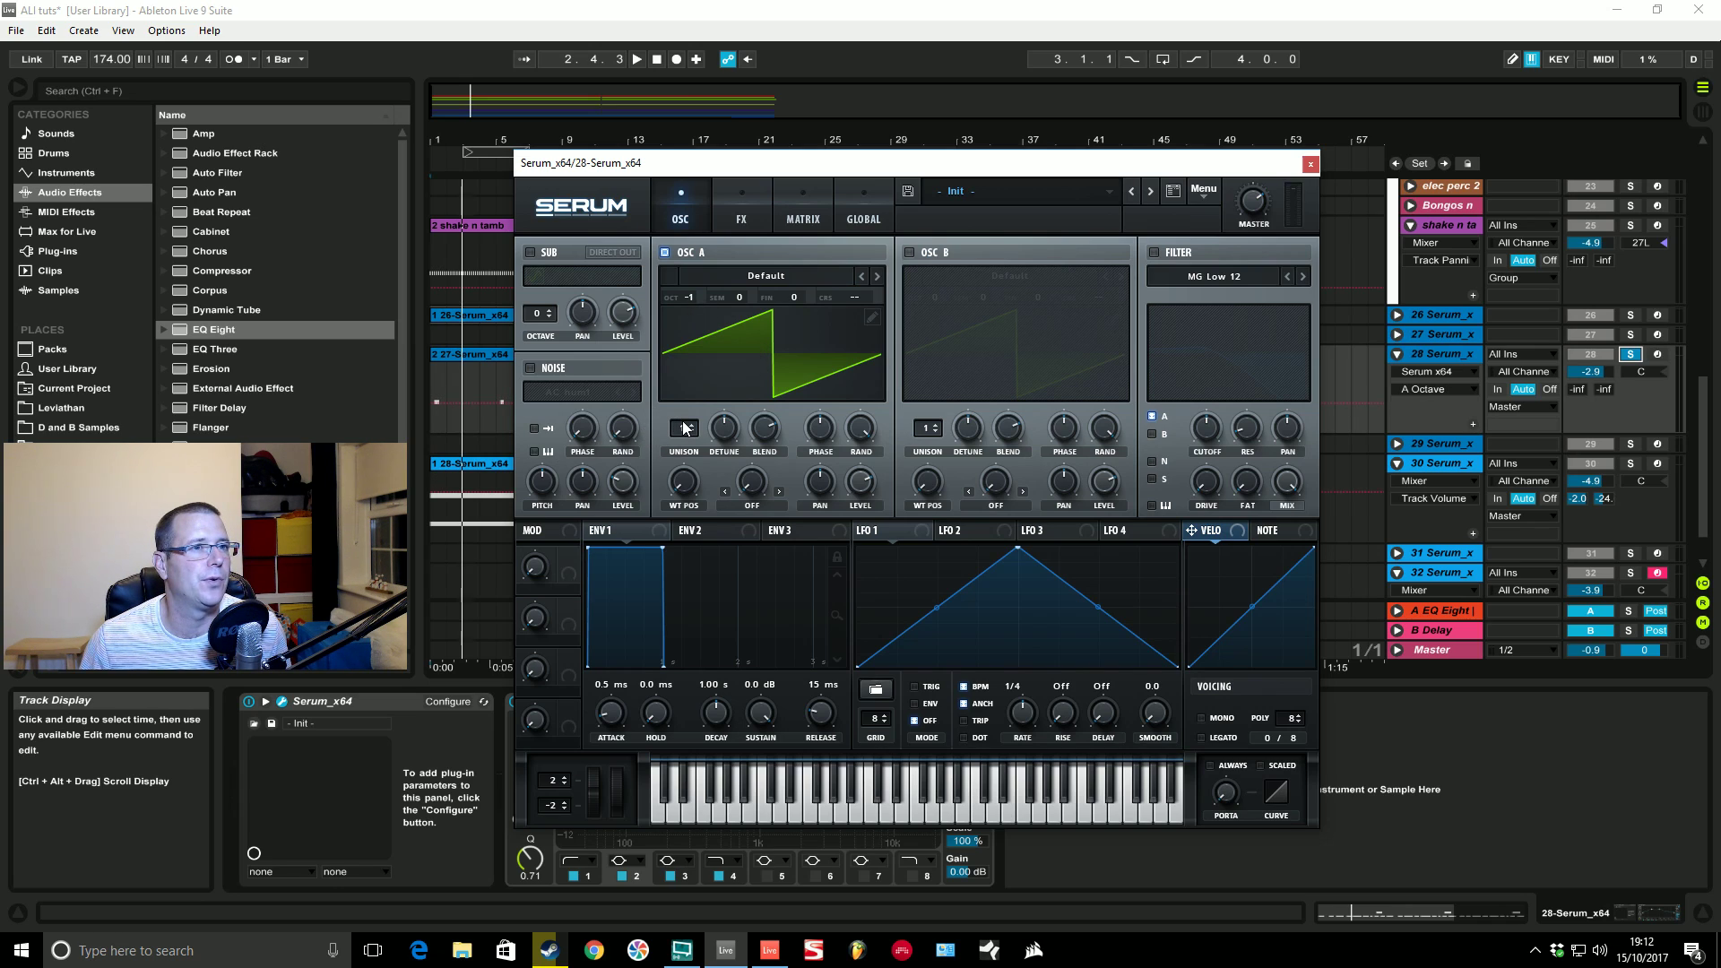
Step: Enable oscillator B with the Basic Shapes wavetable, move its position to the square wave and set its octave to -1
{"action": "left_click", "coordinate": [910, 253]}
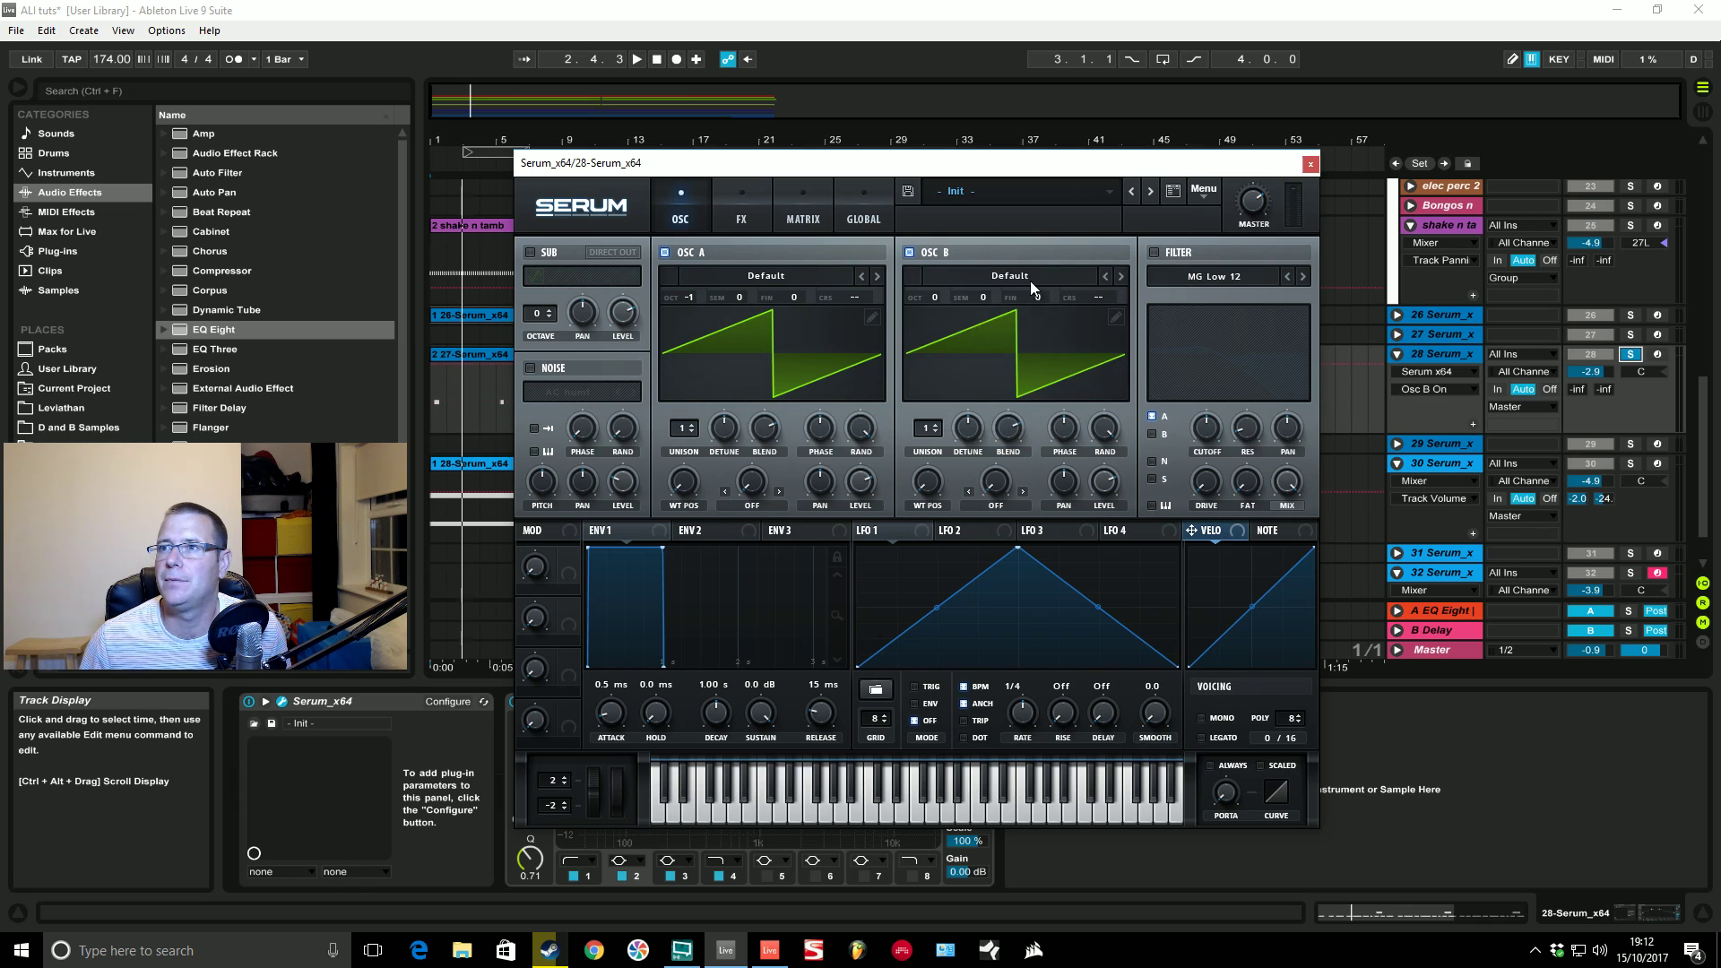
{"action": "left_click", "coordinate": [1030, 279]}
{"action": "mouse_move", "coordinate": [988, 300]}
{"action": "left_click", "coordinate": [1211, 382]}
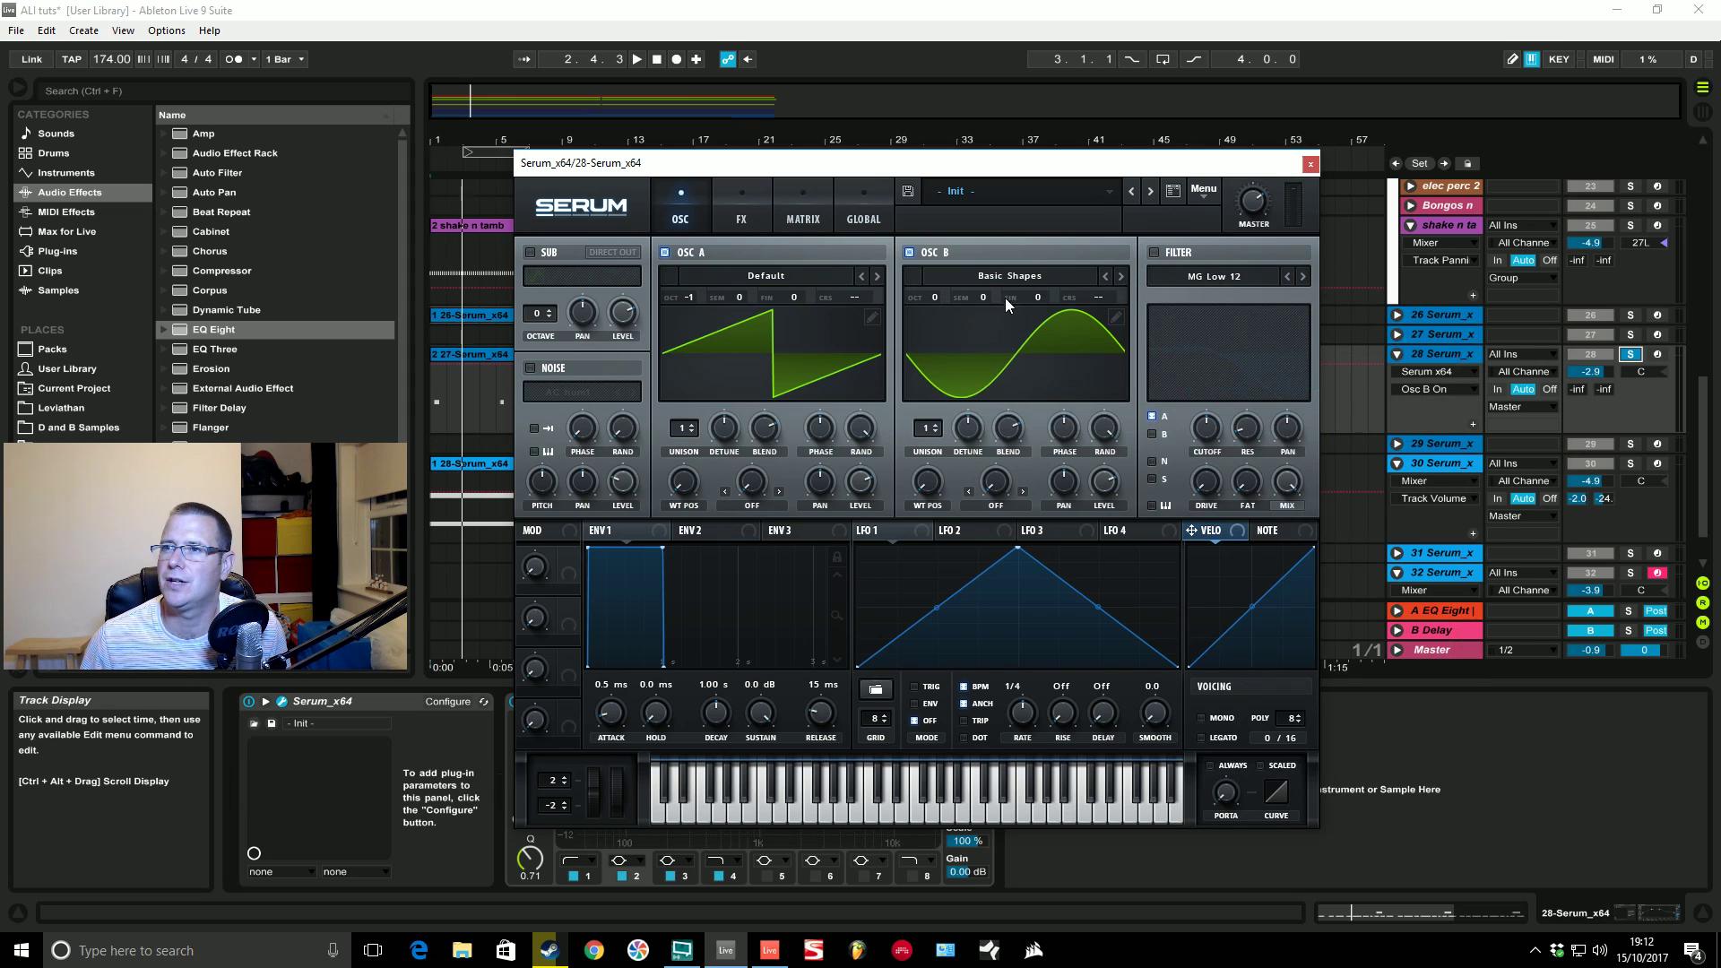
{"action": "mouse_move", "coordinate": [928, 482]}
{"action": "left_mouse_down"}
{"action": "mouse_move", "coordinate": [925, 416]}
{"action": "mouse_move", "coordinate": [924, 486]}
{"action": "mouse_move", "coordinate": [935, 460]}
{"action": "left_mouse_up"}
{"action": "left_click", "coordinate": [938, 298]}
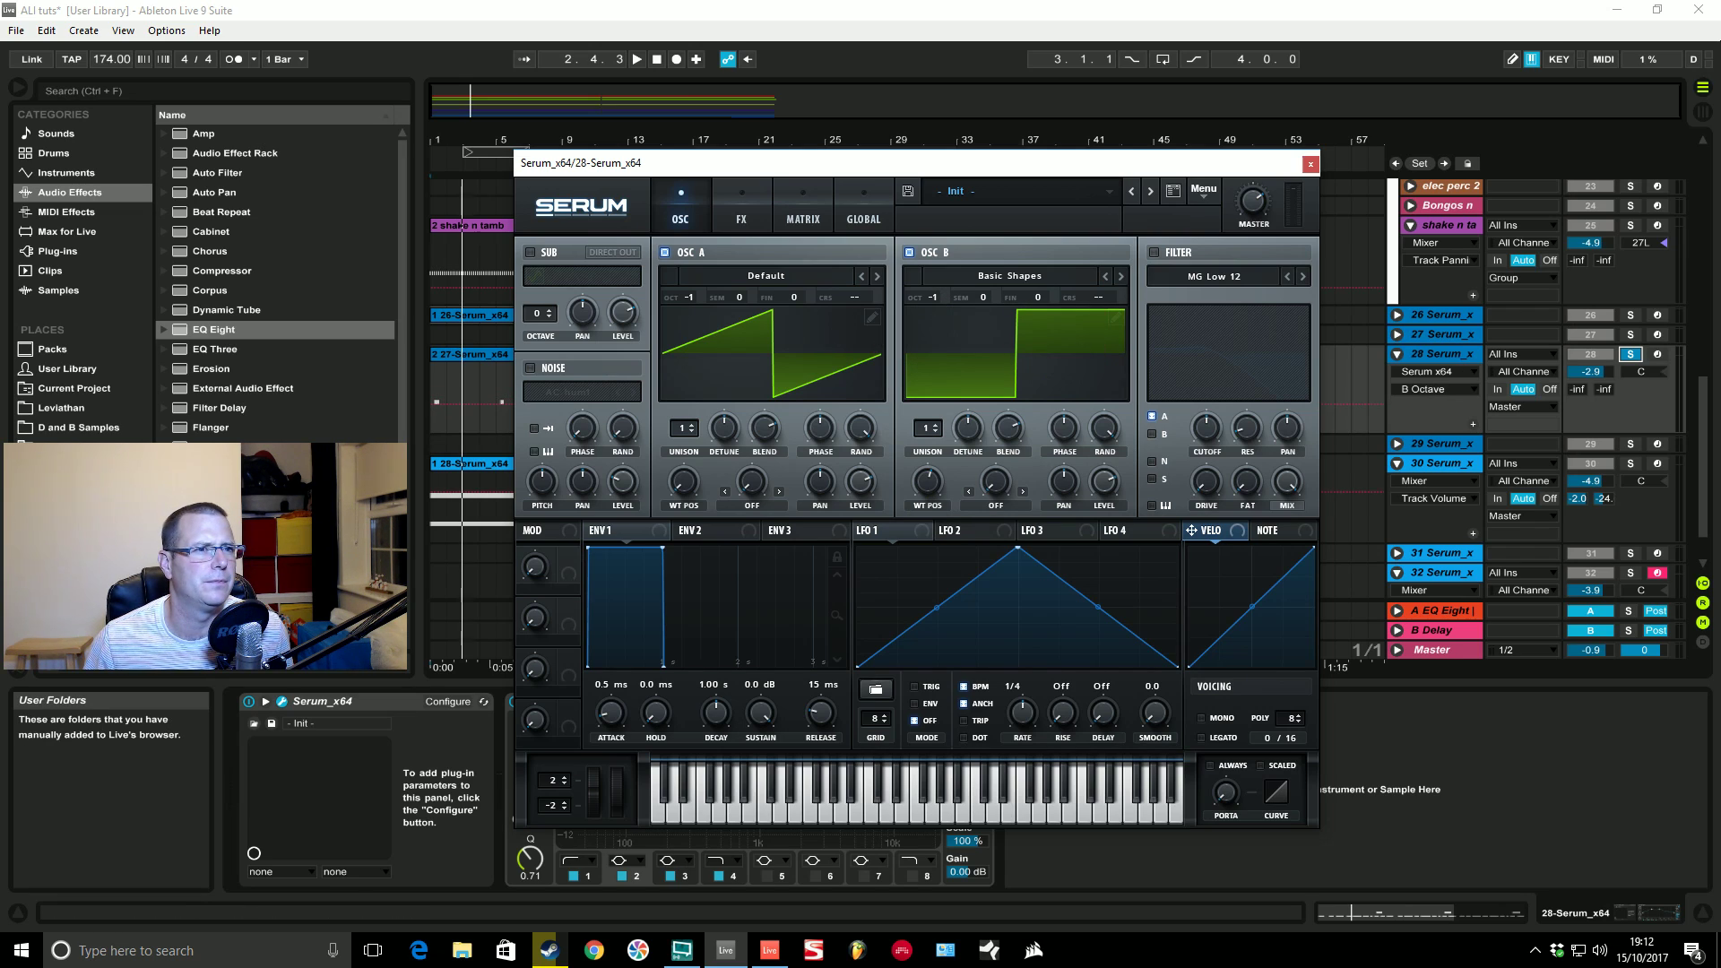
Step: Set the unison to 8 voices on oscillator A and 5 on oscillator B, and adjust the detune of both
{"action": "left_click_drag", "start_coordinate": [688, 431], "coordinate": [724, 453]}
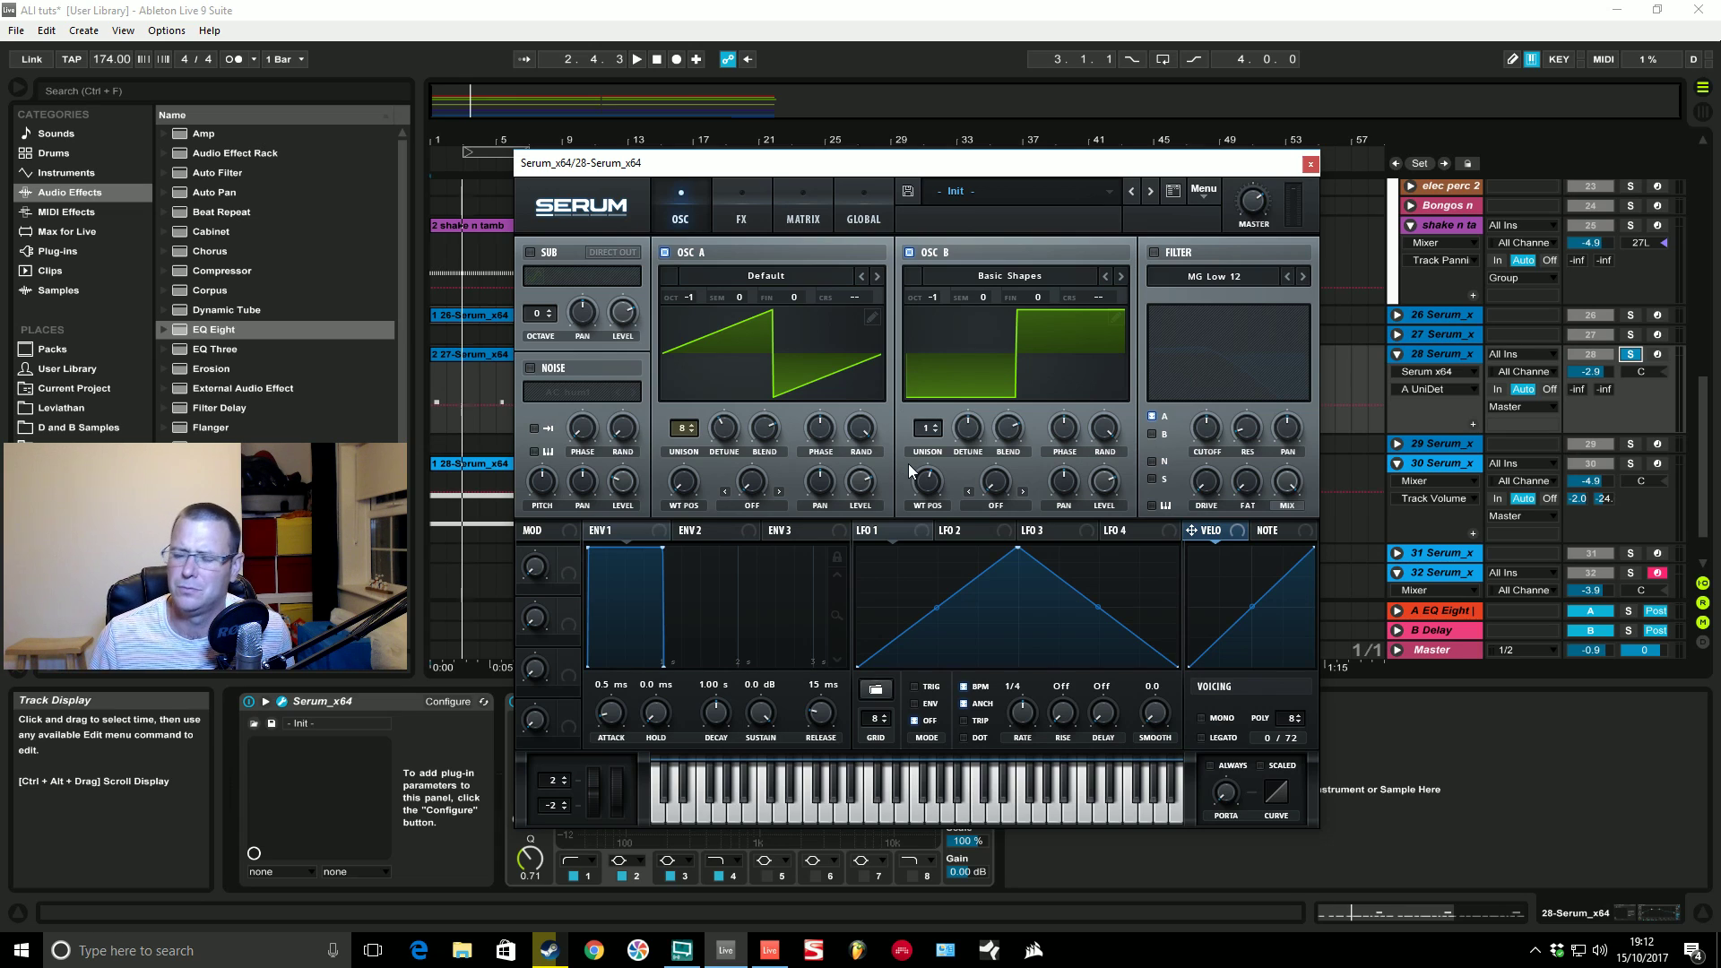
{"action": "left_click_drag", "start_coordinate": [939, 436], "coordinate": [978, 471]}
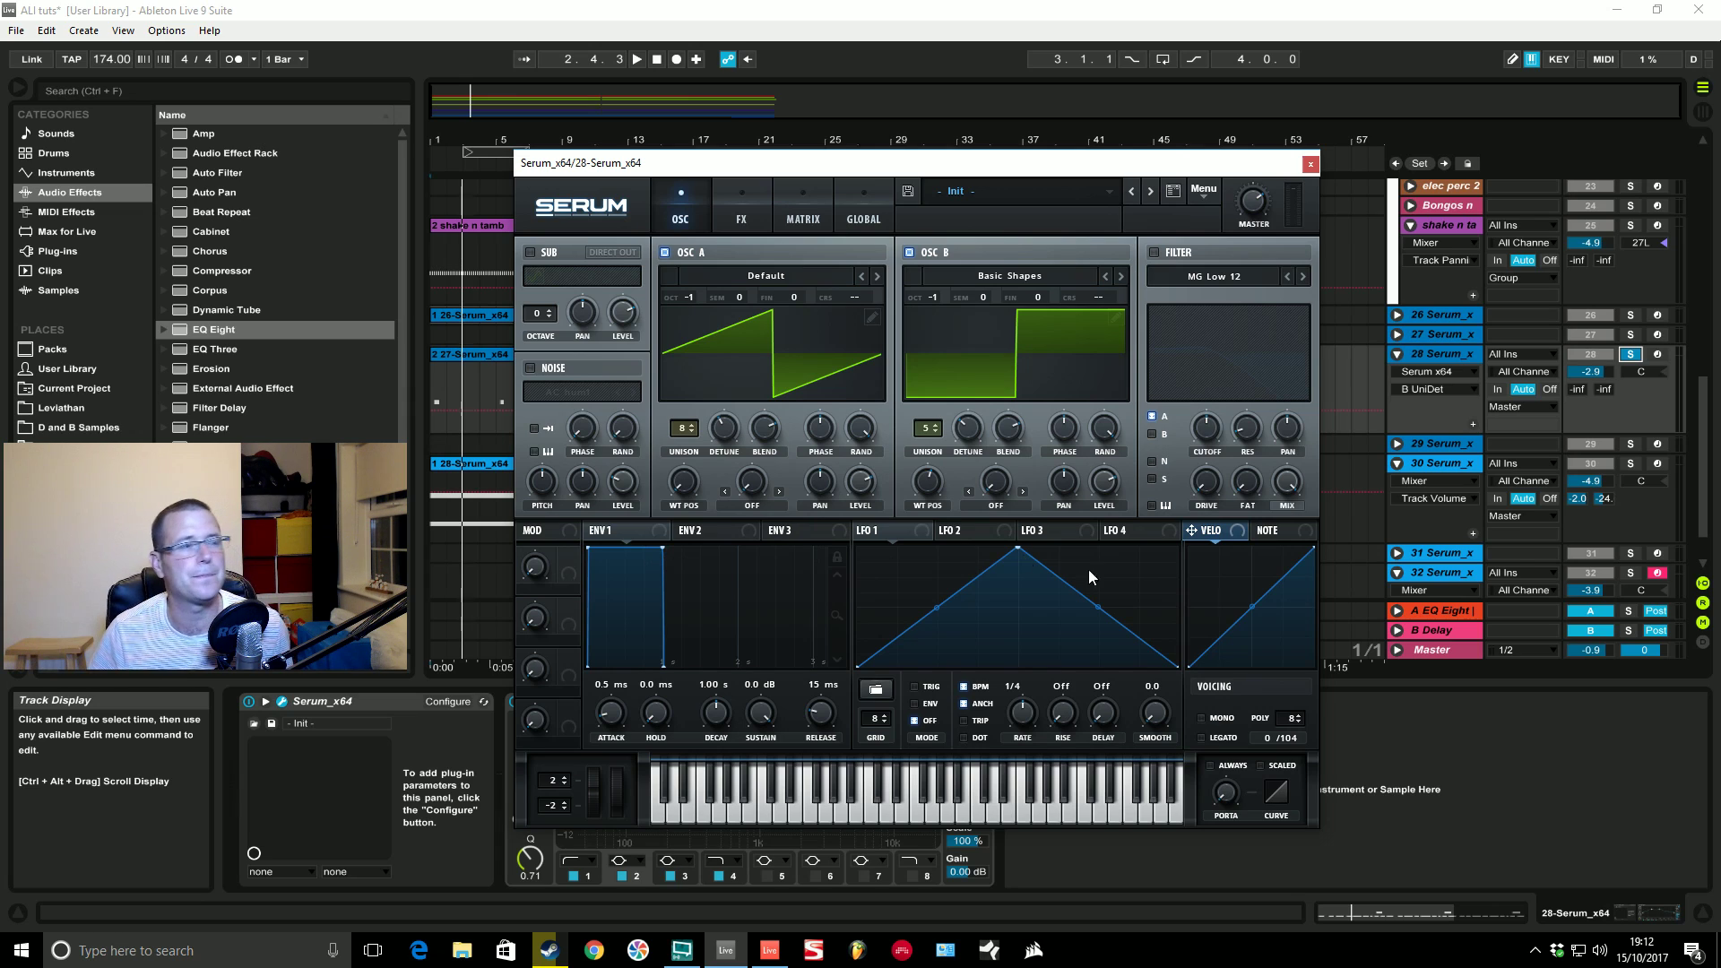
Step: Enable the sub oscillator with a saw wave, adjust its level and audition the patch
{"action": "left_click", "coordinate": [530, 253]}
{"action": "left_click", "coordinate": [530, 253]}
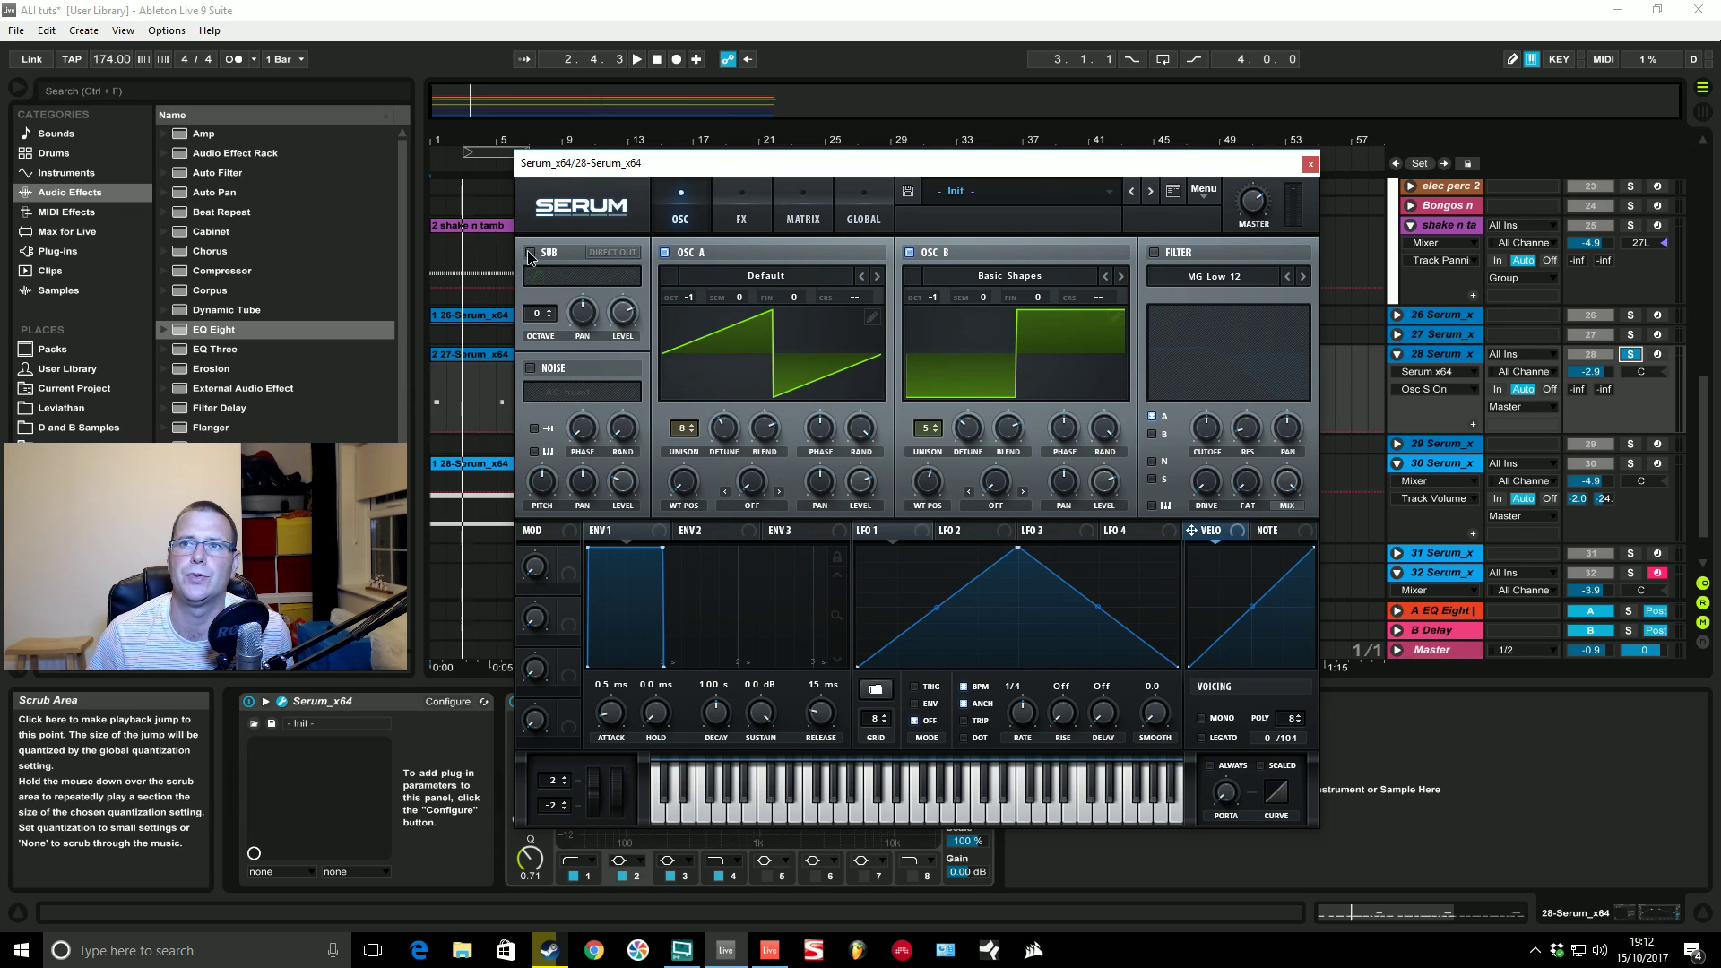
{"action": "left_click", "coordinate": [590, 274]}
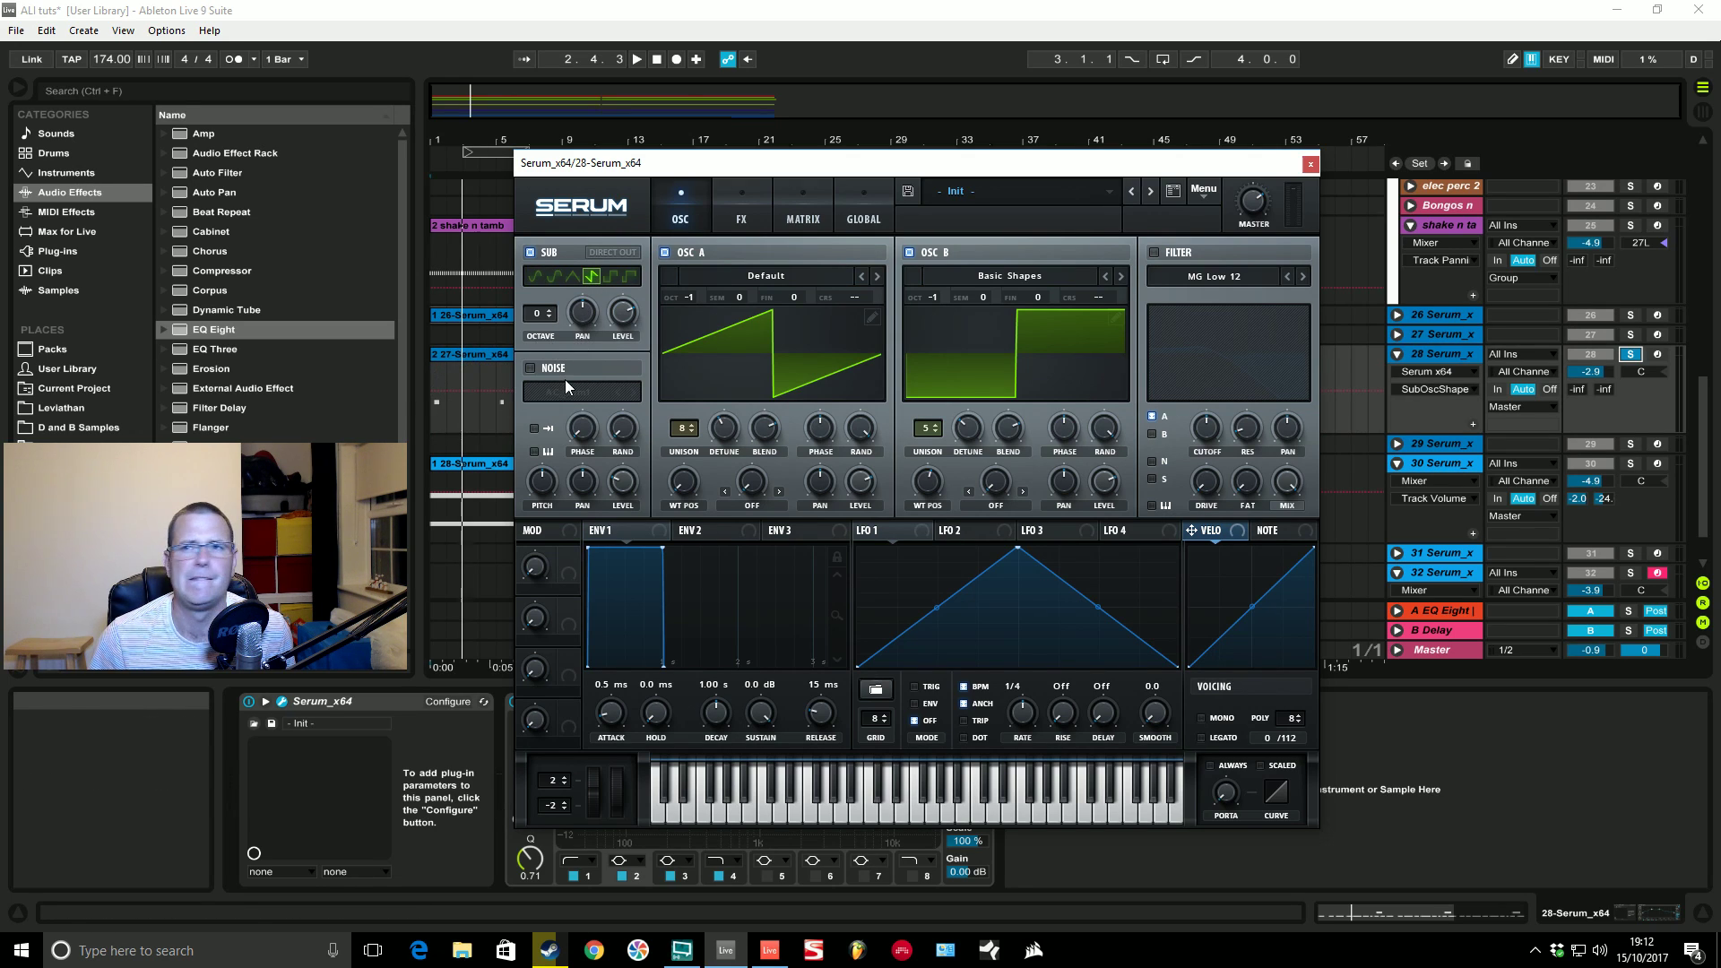
{"action": "left_click", "coordinate": [618, 314]}
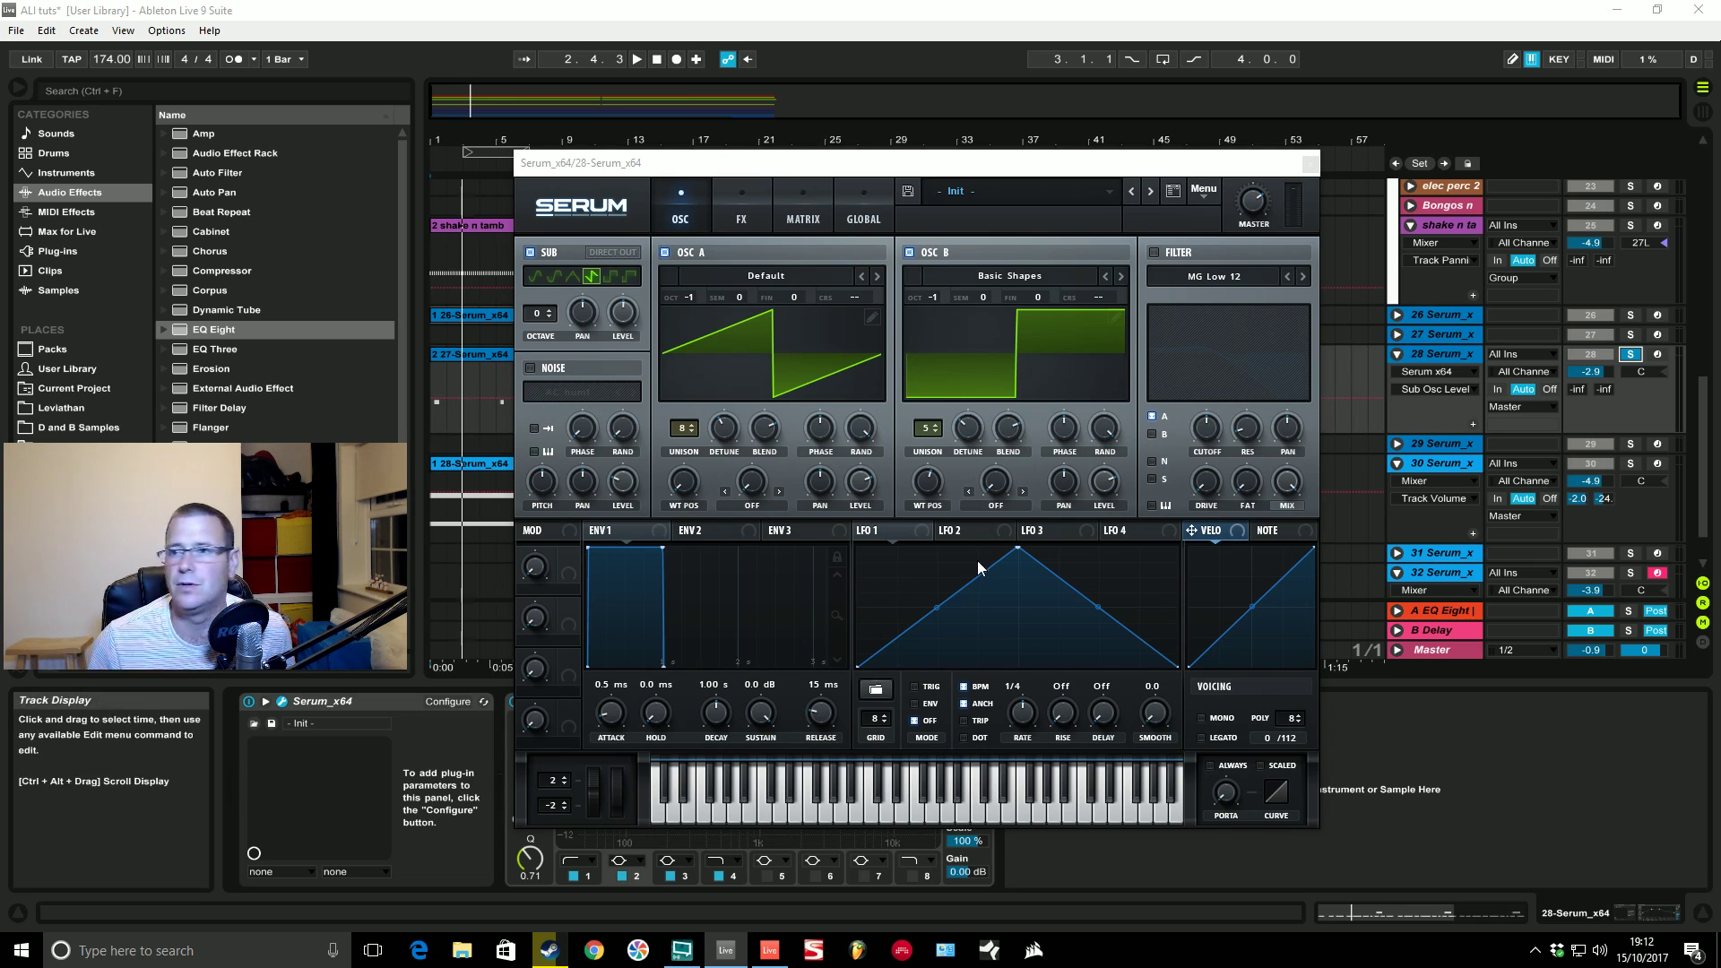
{"action": "key", "text": "space"}
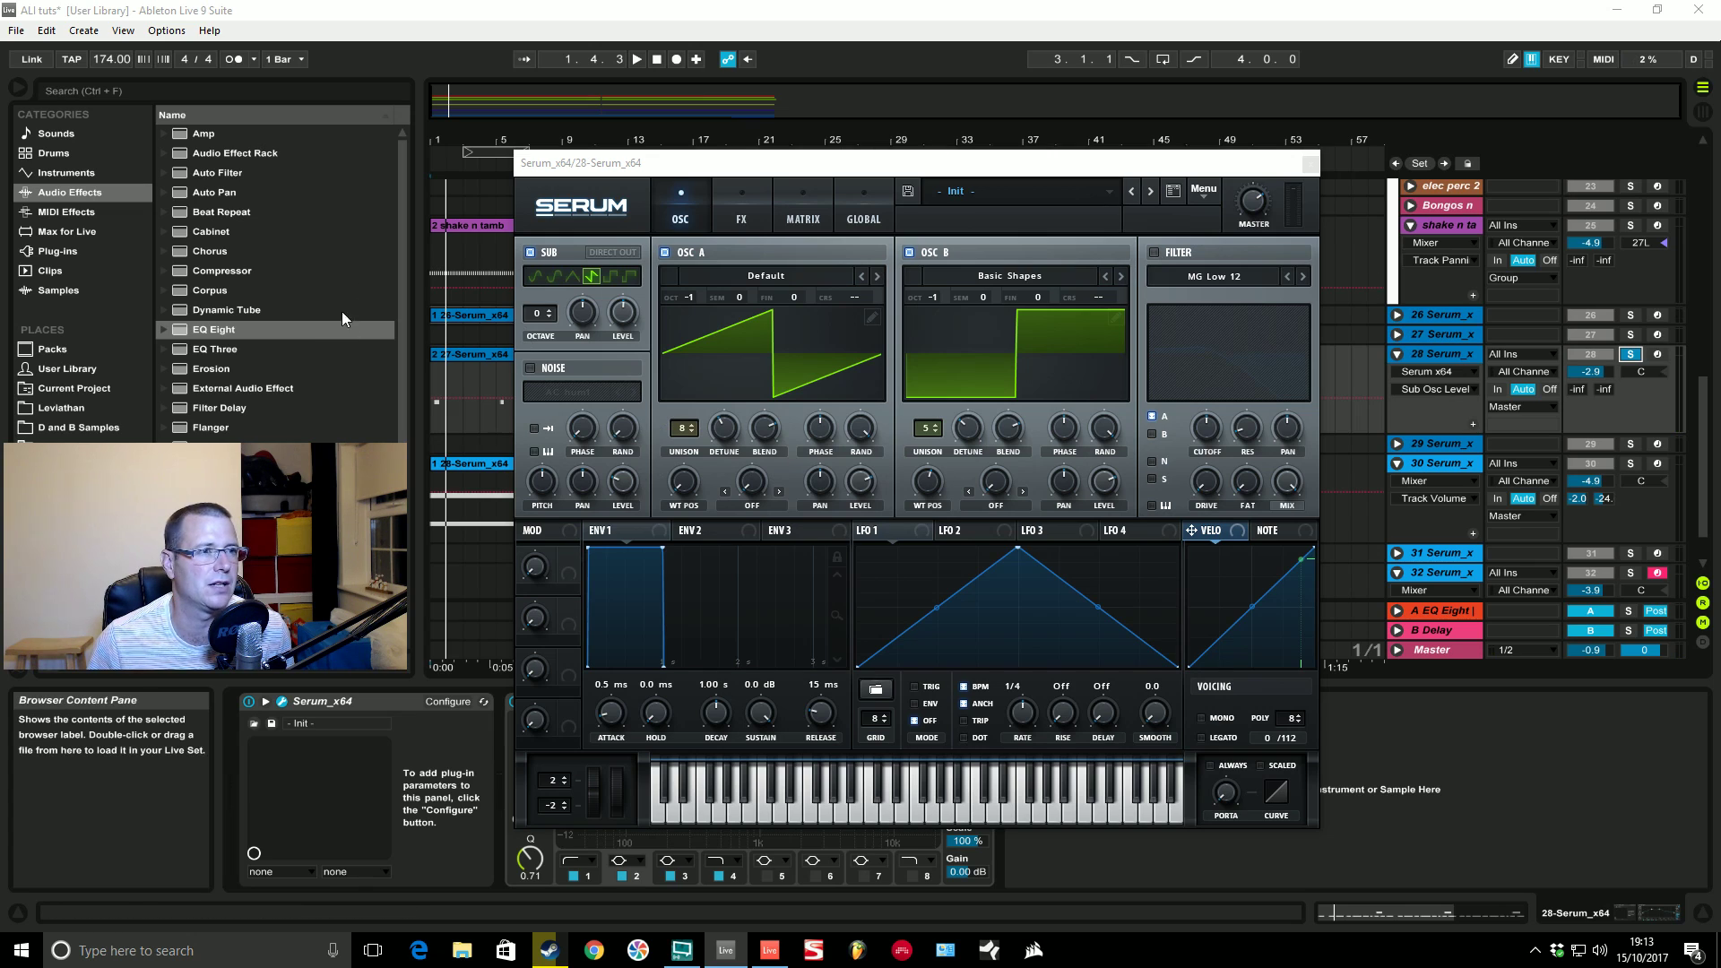
Step: Enable the MG Low 12 filter with 17% drive, route oscillators A, B and the sub through it, and lower the cutoff
{"action": "left_click", "coordinate": [1155, 252]}
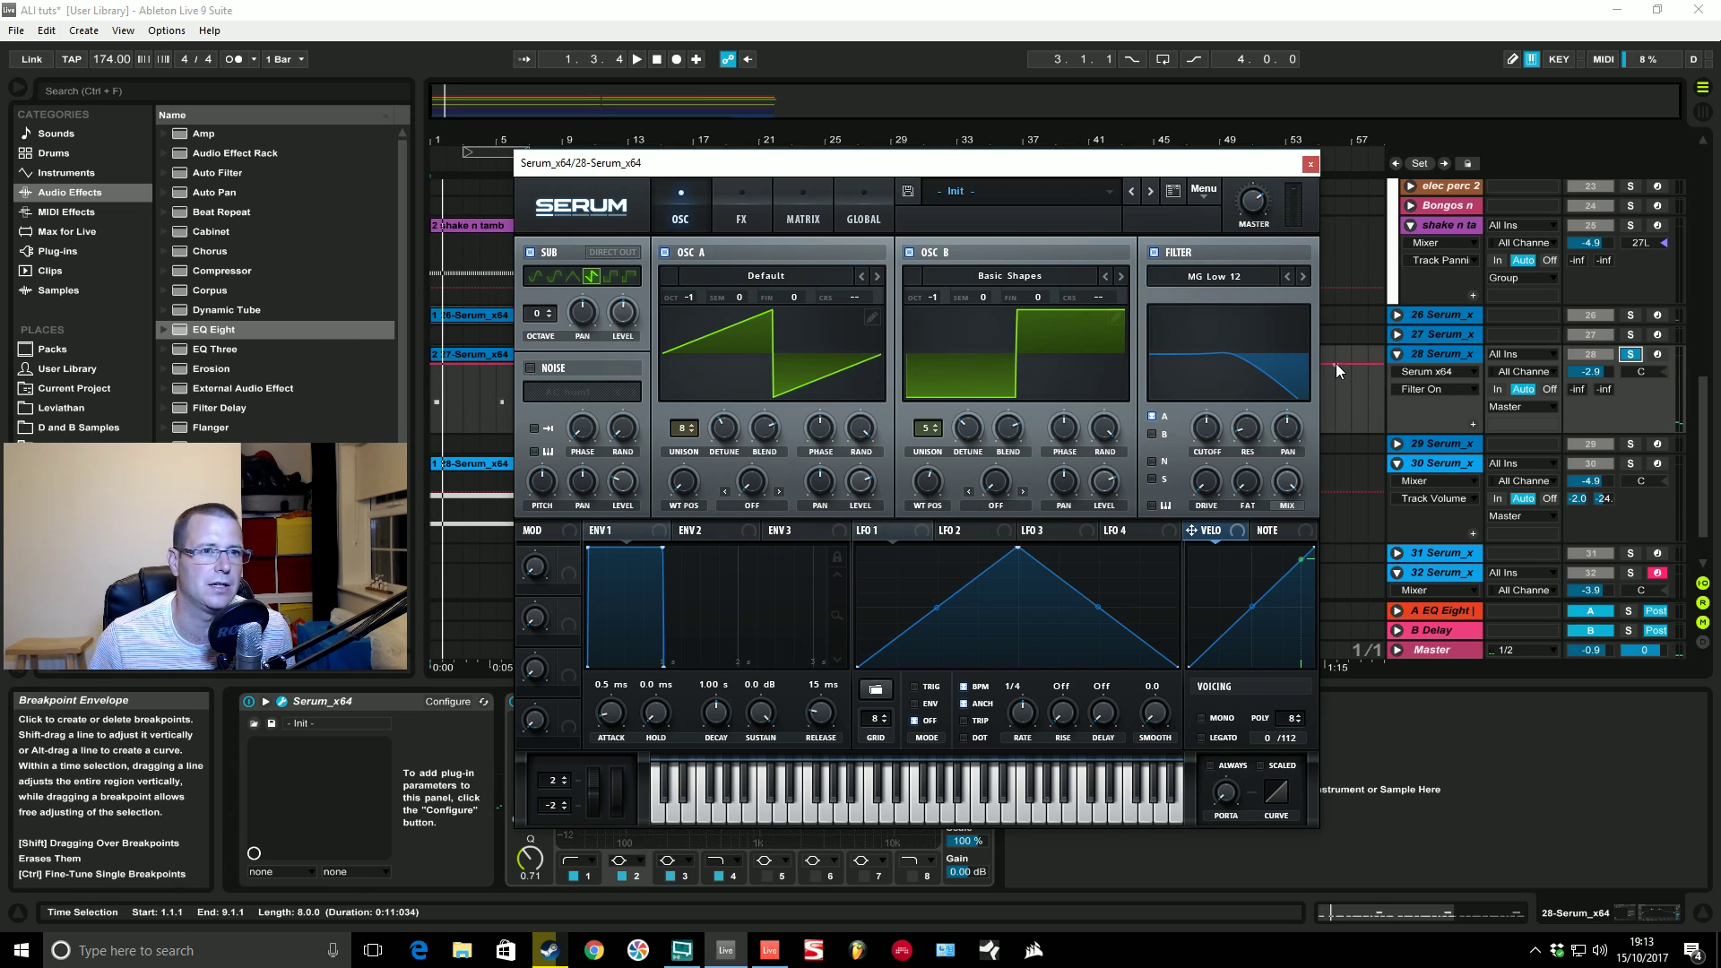
{"action": "left_click_drag", "start_coordinate": [1215, 488], "coordinate": [1213, 444]}
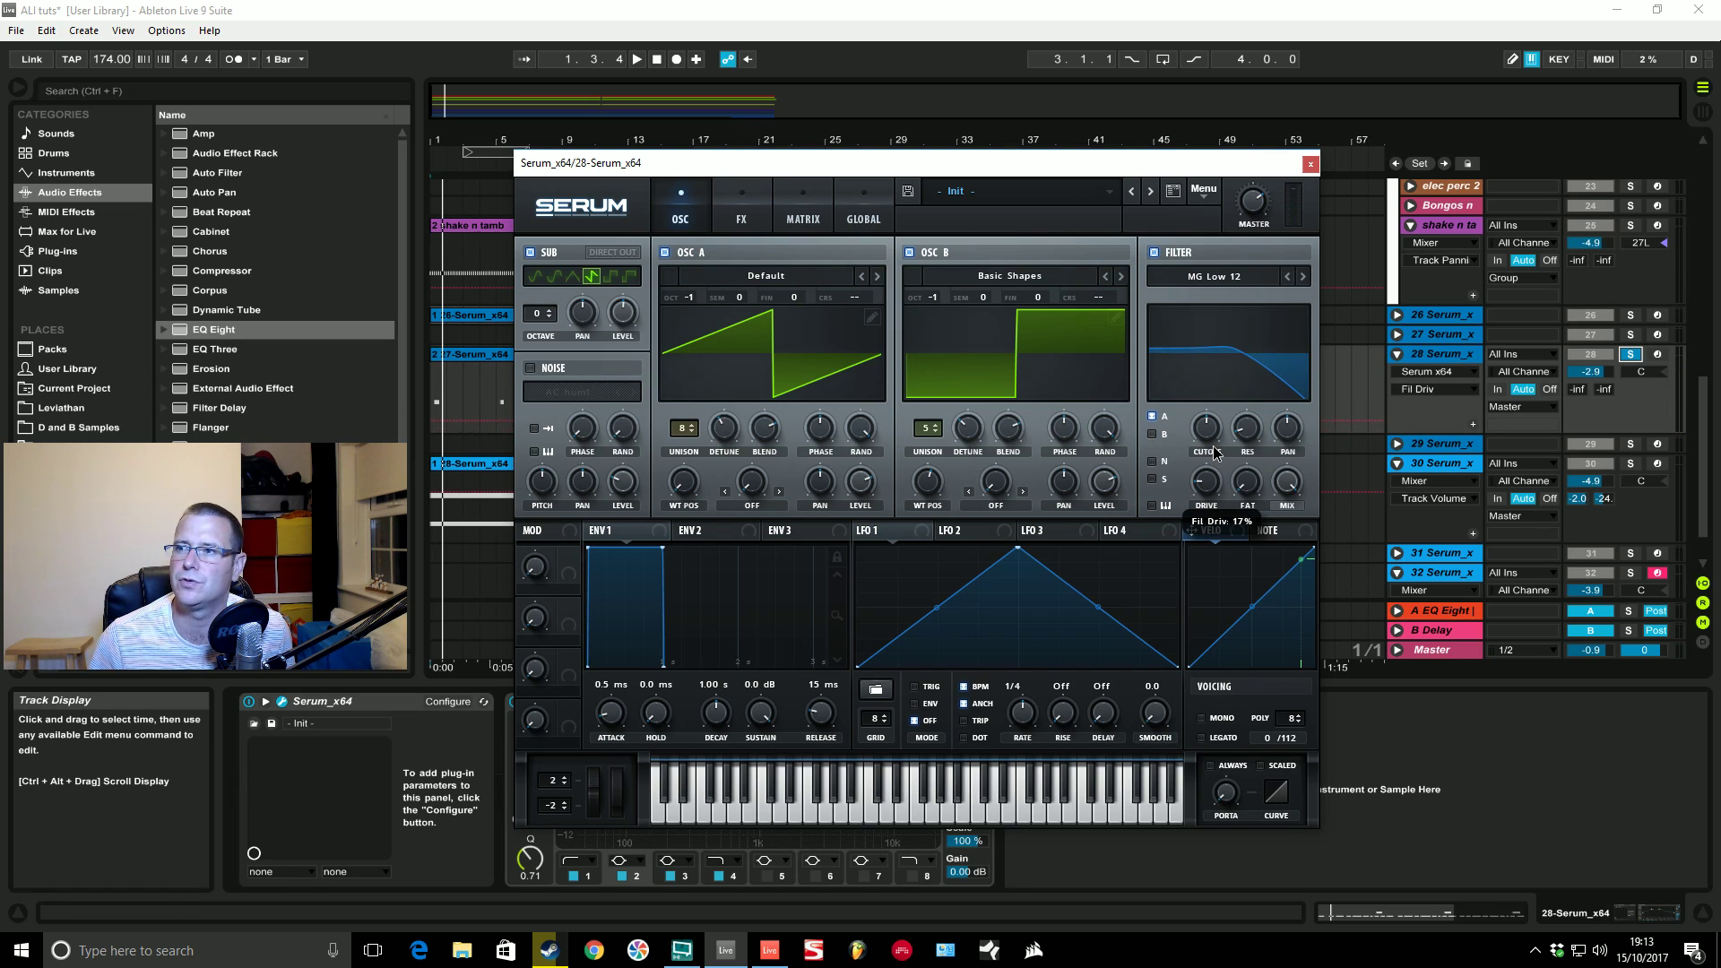
{"action": "left_click", "coordinate": [1152, 434]}
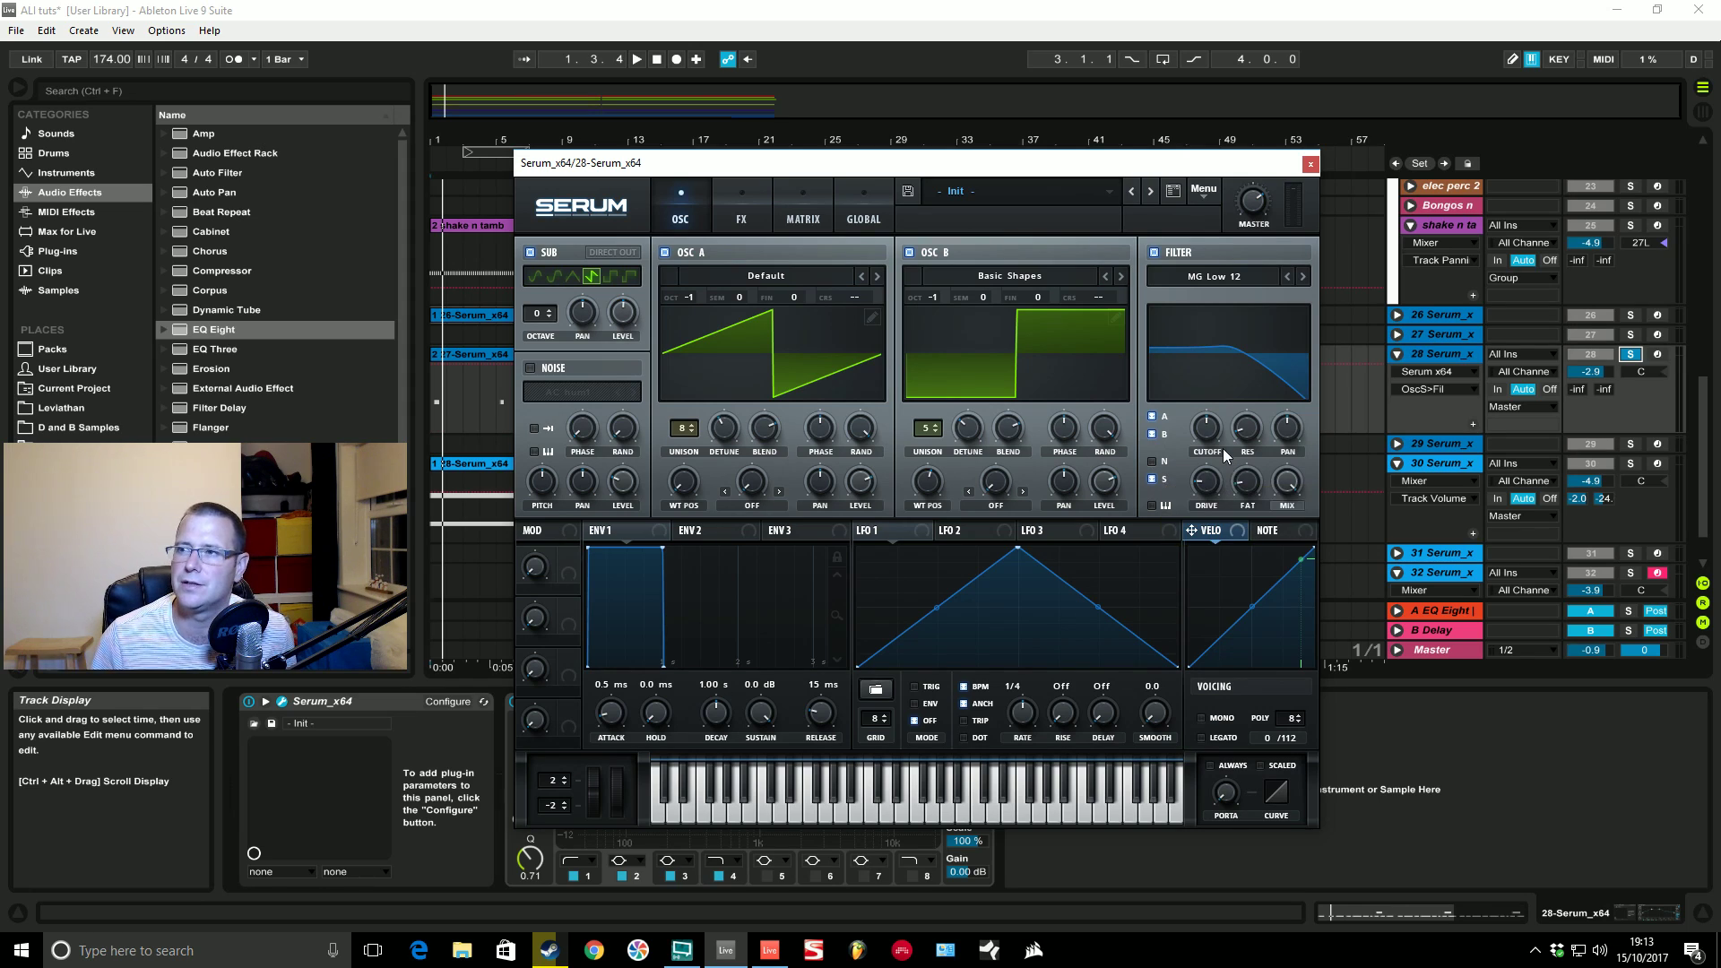
{"action": "left_click_drag", "start_coordinate": [1207, 429], "coordinate": [1204, 467]}
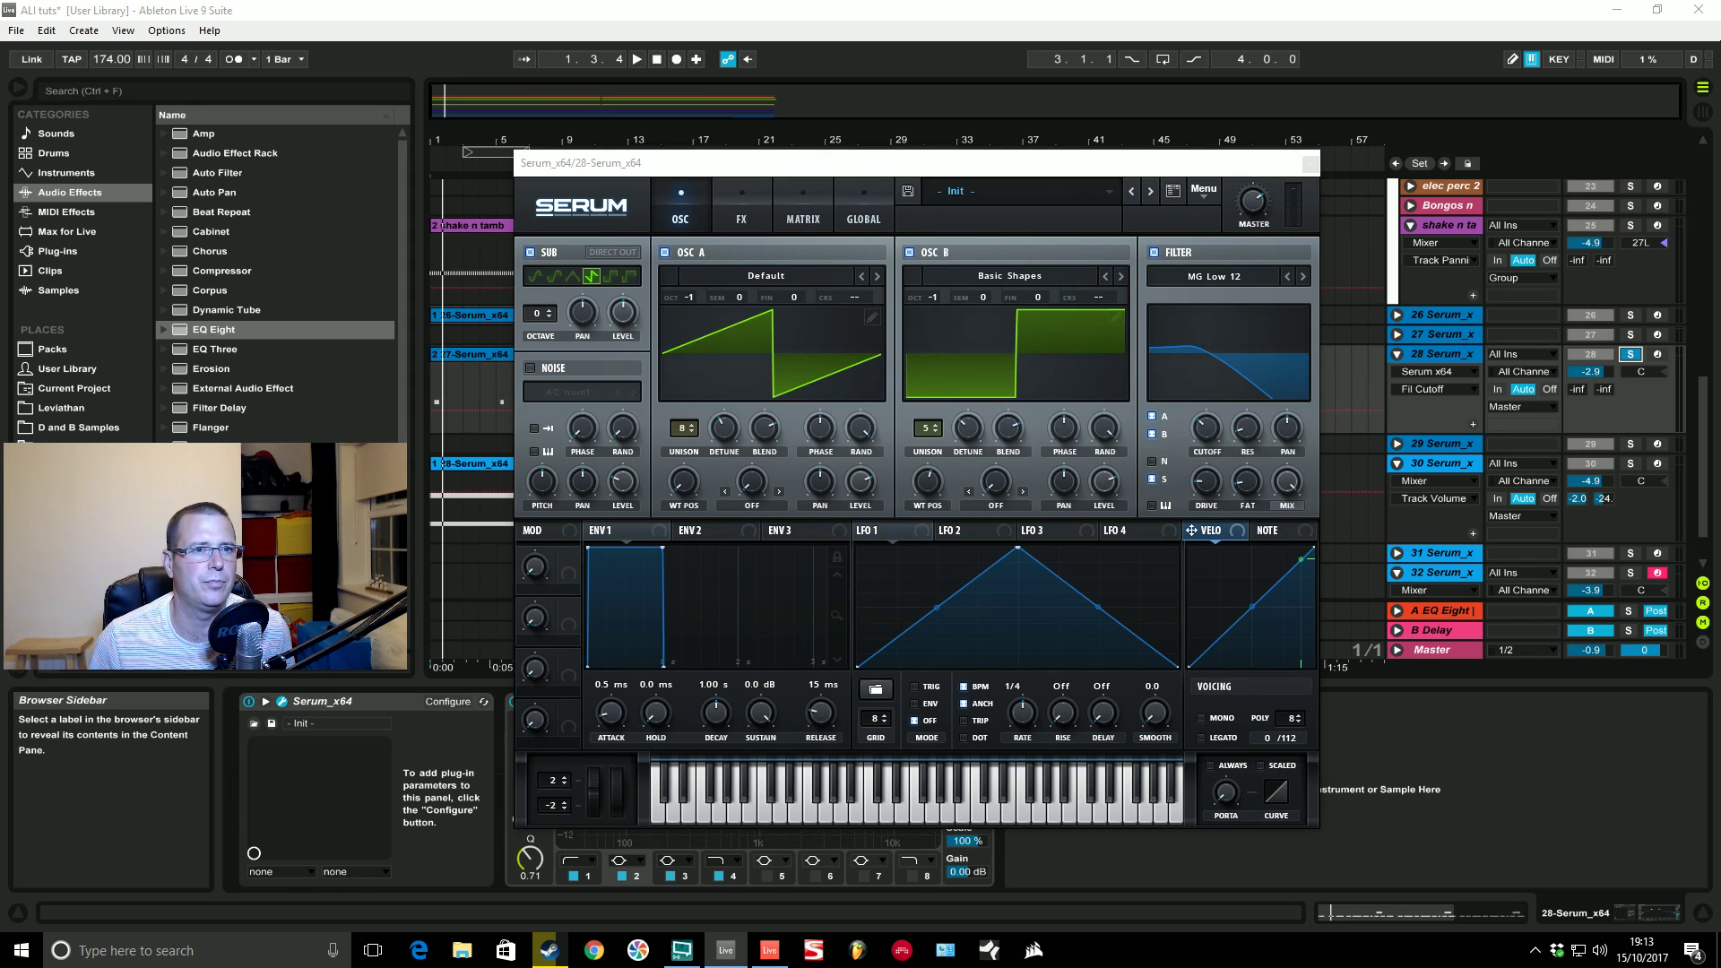
{"action": "left_click_drag", "start_coordinate": [1210, 429], "coordinate": [1207, 432]}
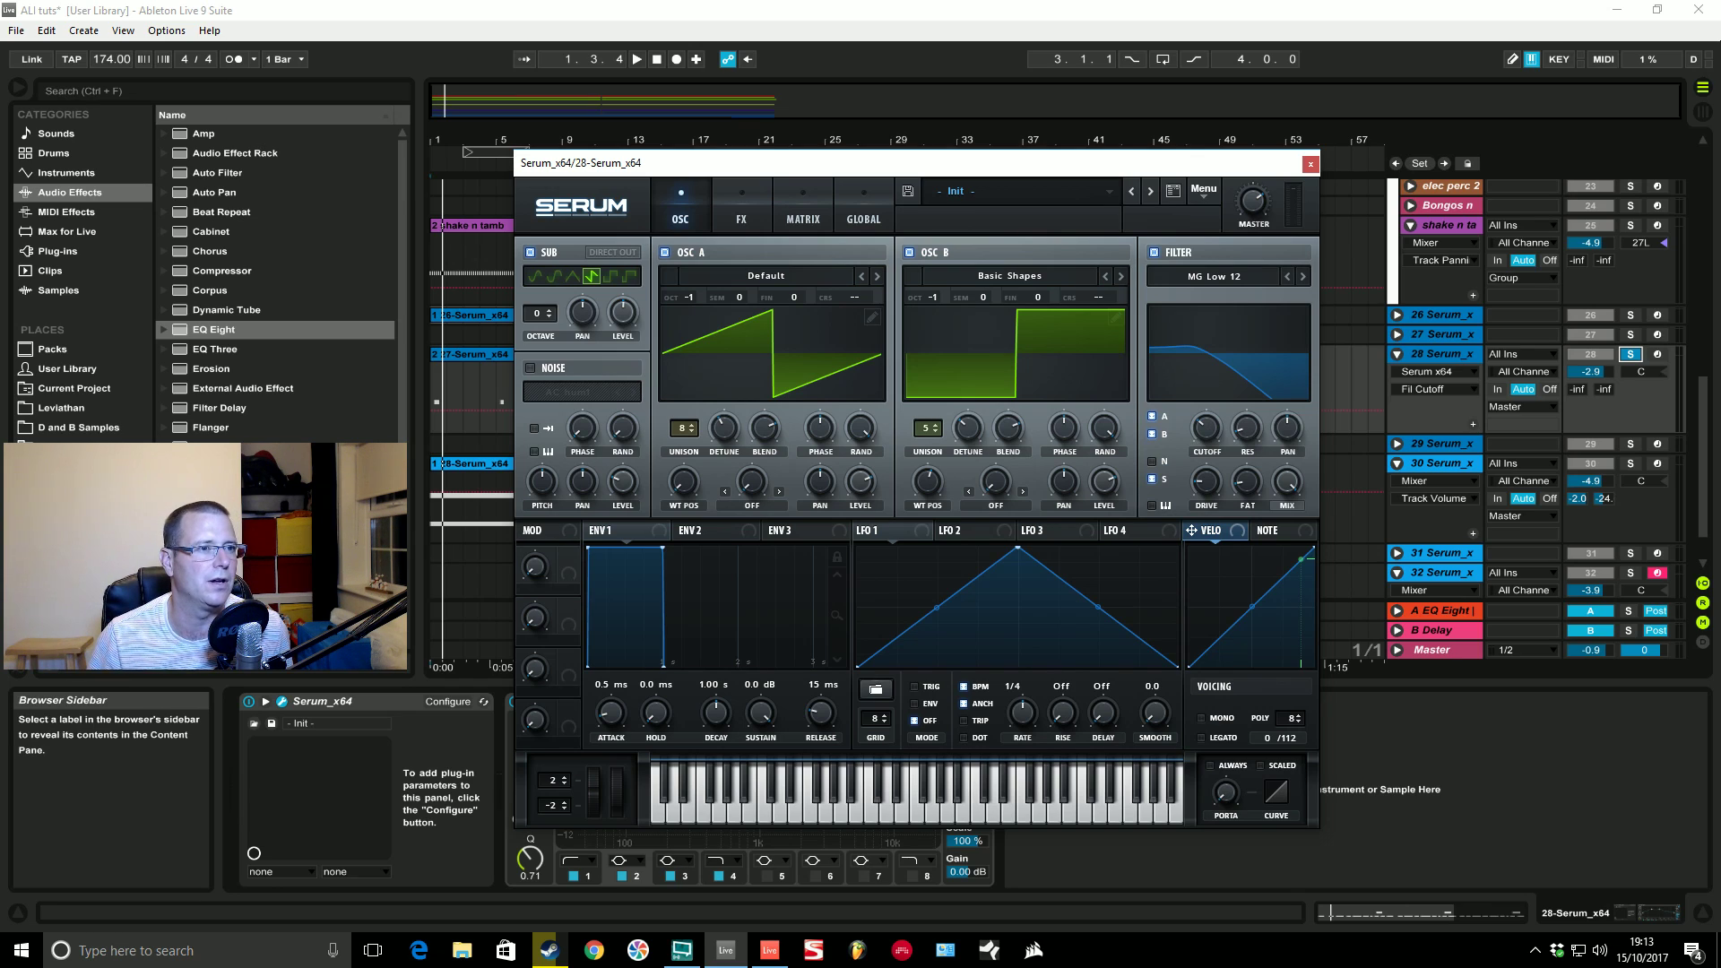
Step: Assign Env 2 to the filter cutoff and adjust its modulation amount
{"action": "left_click", "coordinate": [723, 527]}
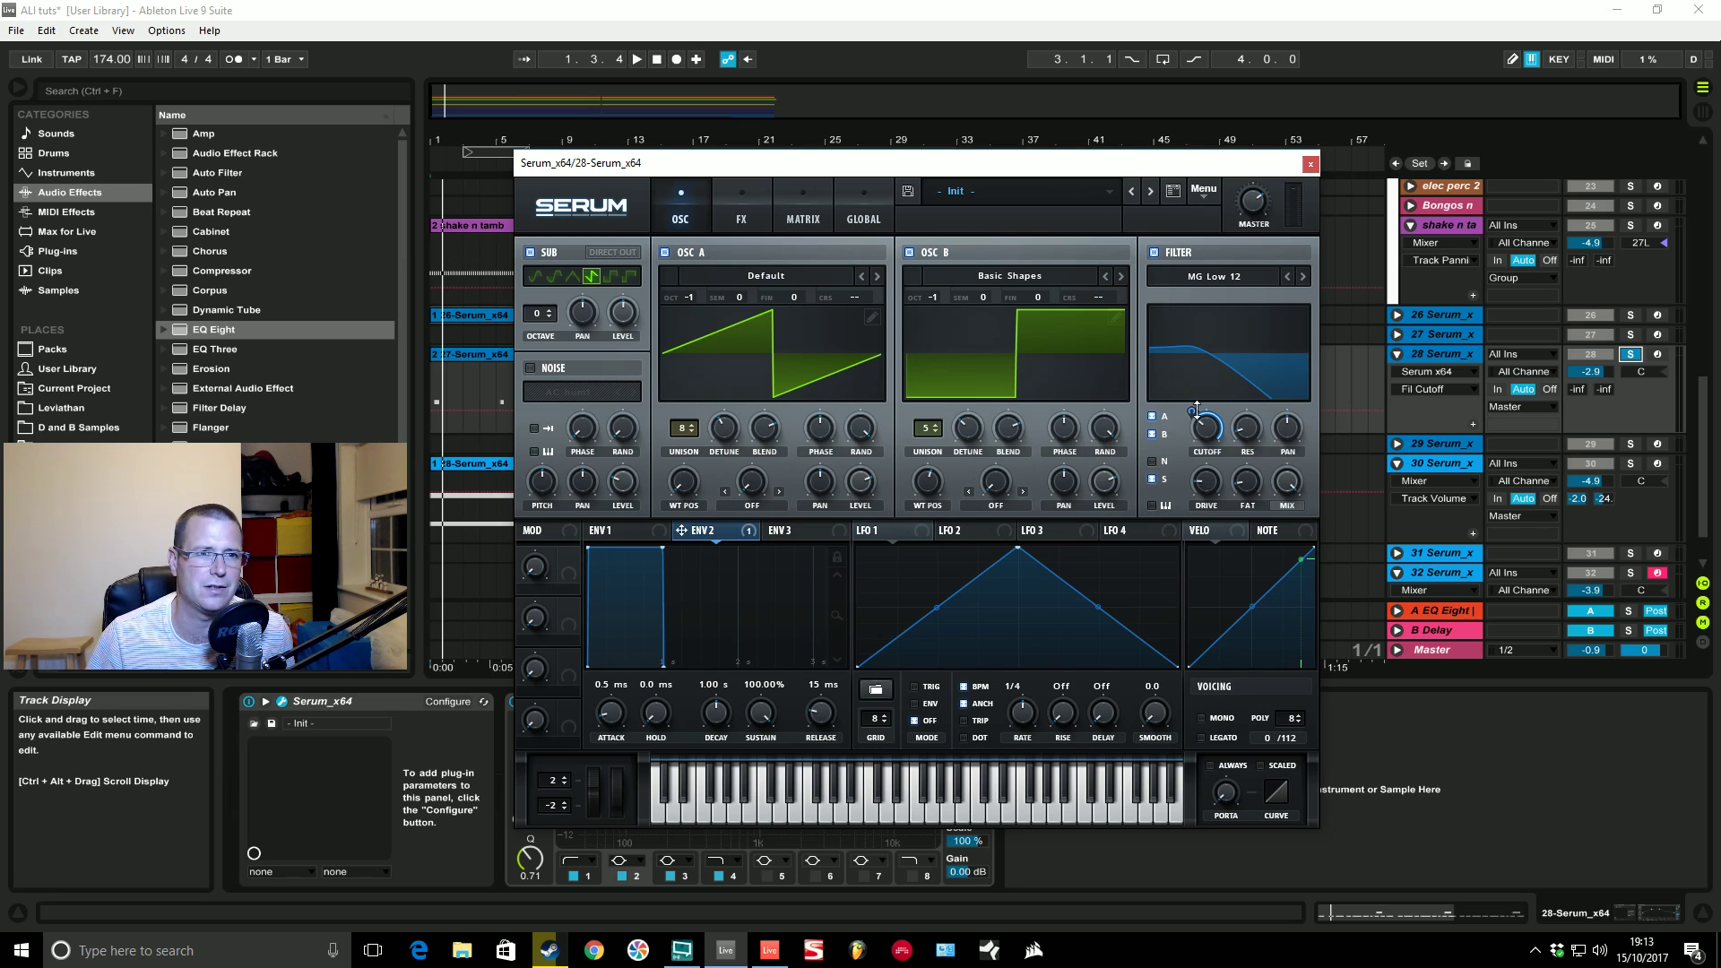
{"action": "left_click_drag", "start_coordinate": [1198, 411], "coordinate": [1198, 410]}
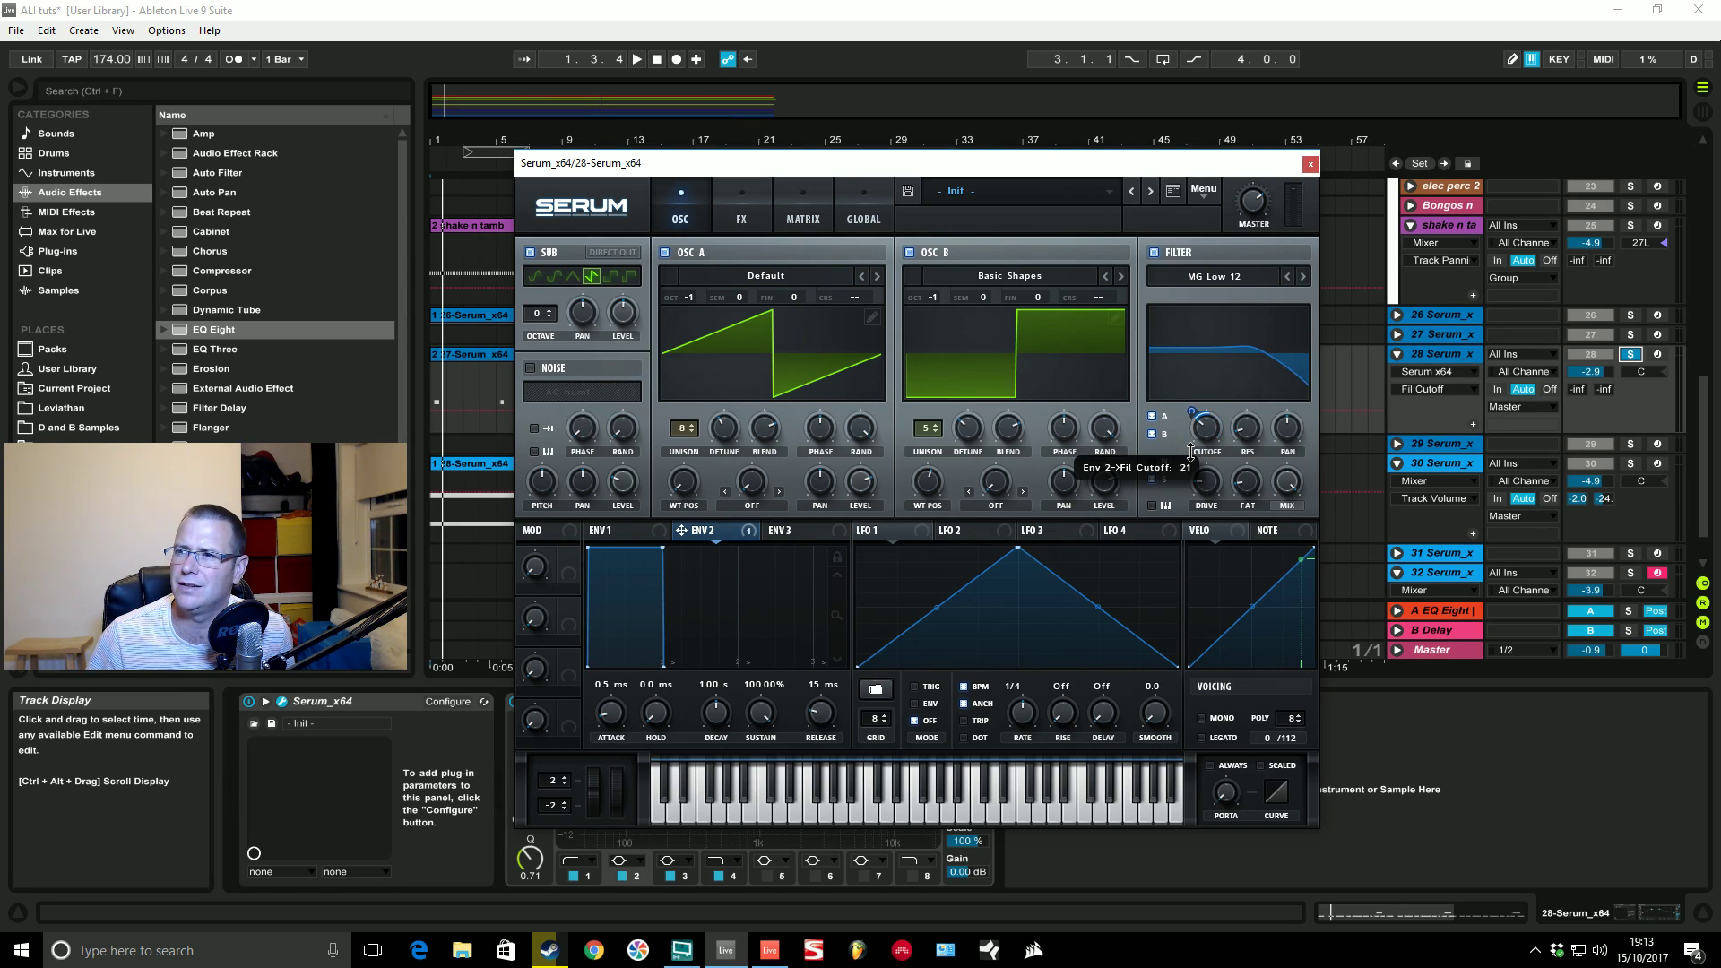
{"action": "mouse_move", "coordinate": [1192, 453]}
{"action": "left_mouse_down"}
{"action": "mouse_move", "coordinate": [1189, 408]}
{"action": "mouse_move", "coordinate": [1207, 430]}
{"action": "mouse_move", "coordinate": [1223, 395]}
{"action": "mouse_move", "coordinate": [1217, 432]}
{"action": "left_mouse_up"}
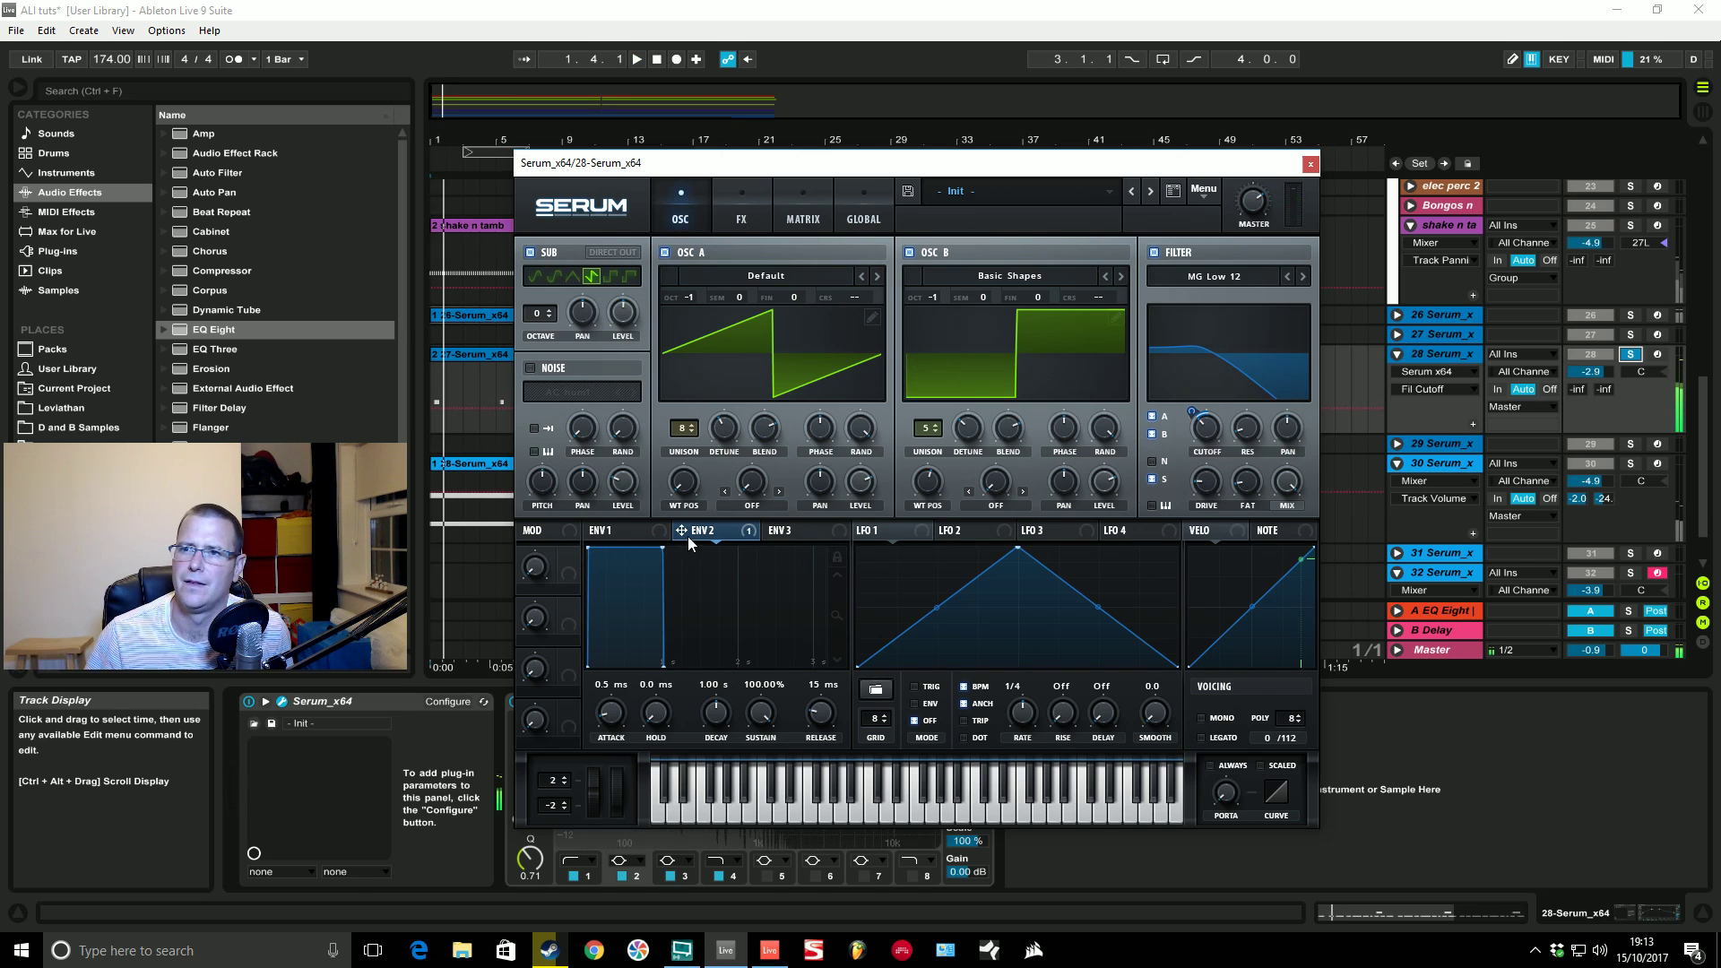
Step: Set Env 2's attack to 548 ms and its decay to 361 ms while auditioning the patch
{"action": "left_click", "coordinate": [763, 711]}
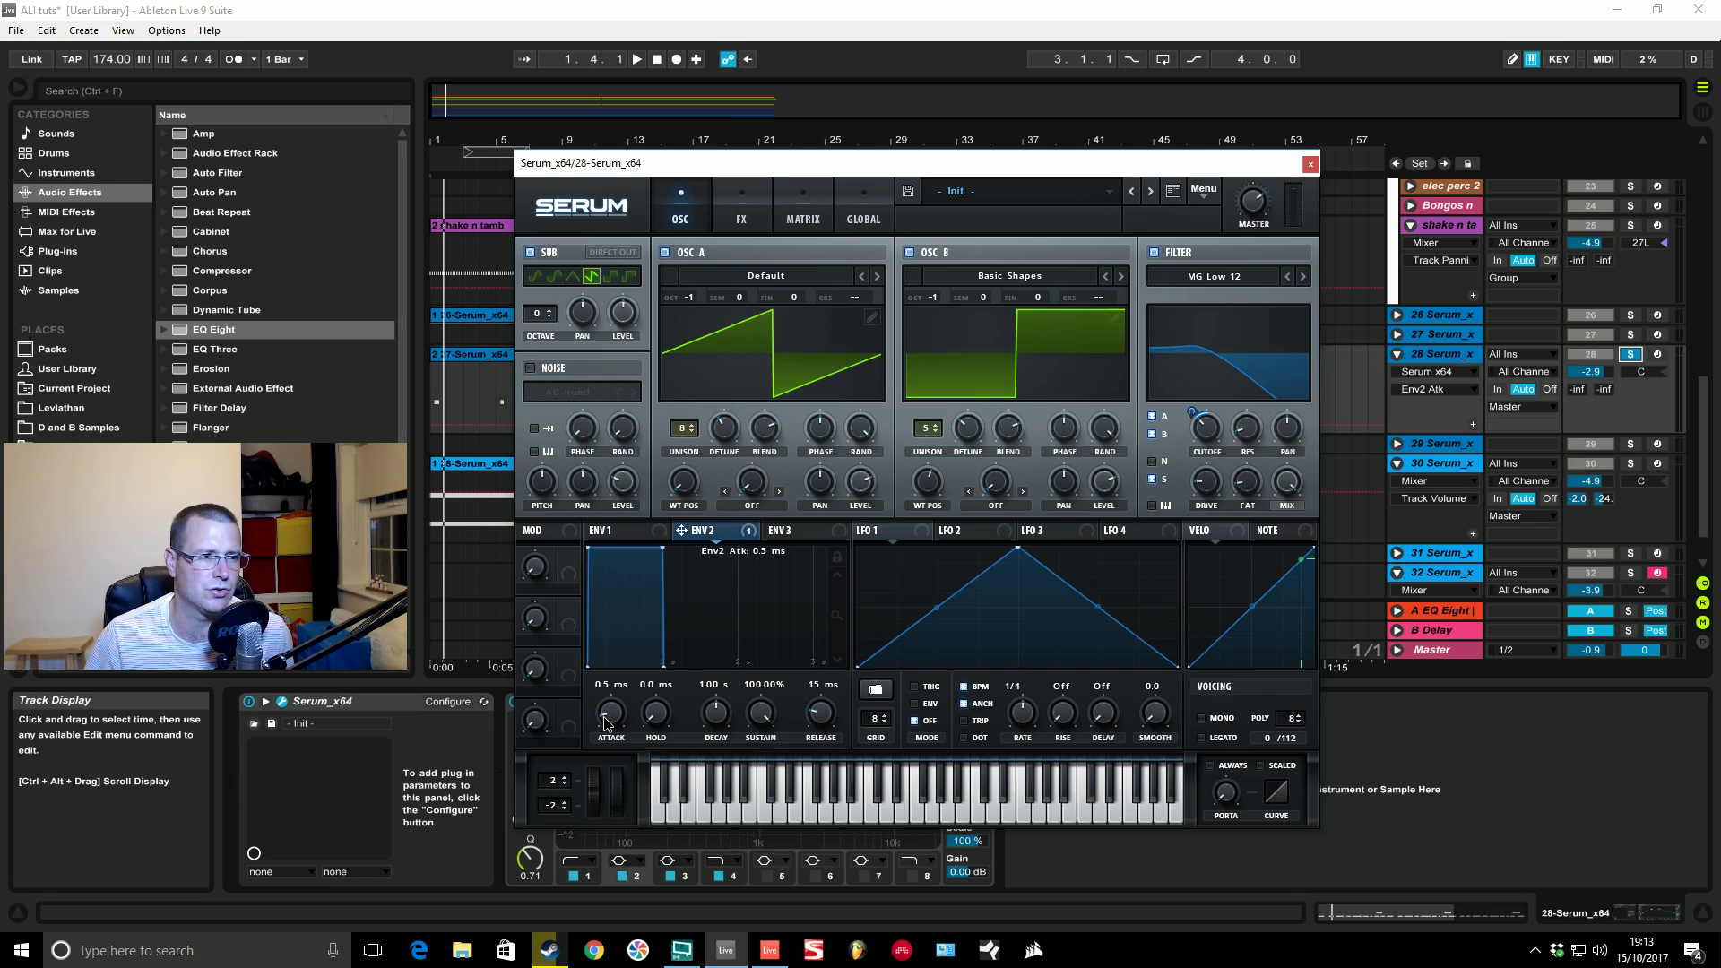
{"action": "left_click_drag", "start_coordinate": [605, 711], "coordinate": [615, 660]}
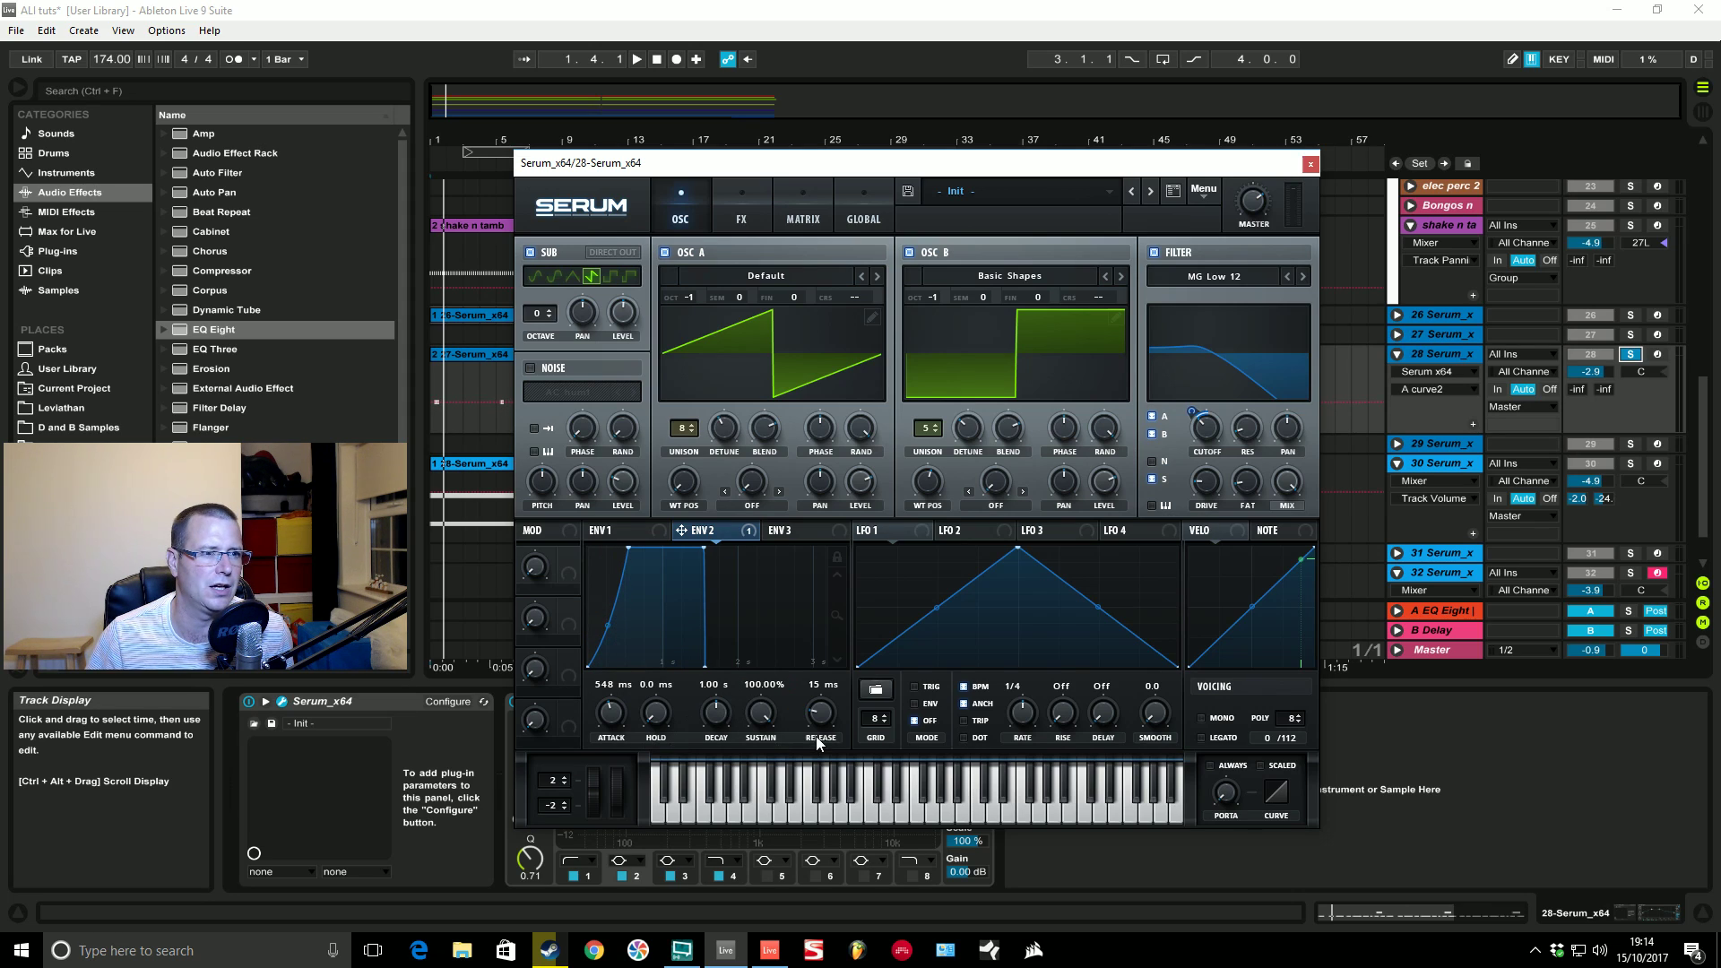
{"action": "key", "text": "space"}
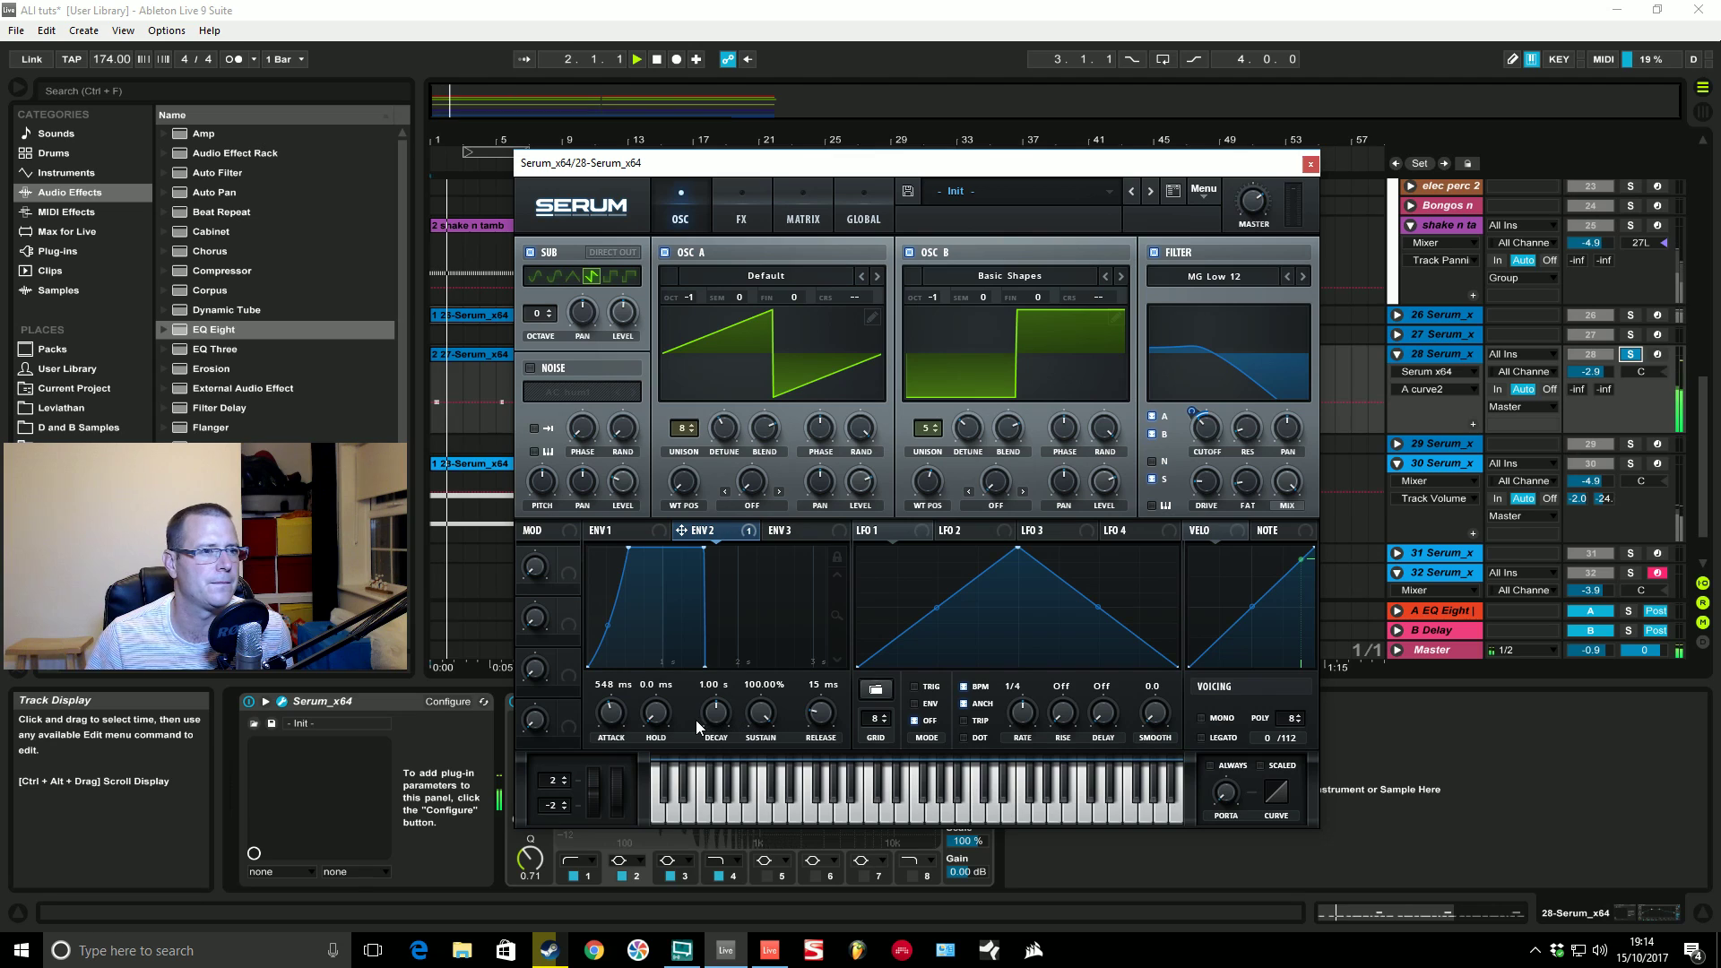
{"action": "left_click_drag", "start_coordinate": [715, 714], "coordinate": [712, 731]}
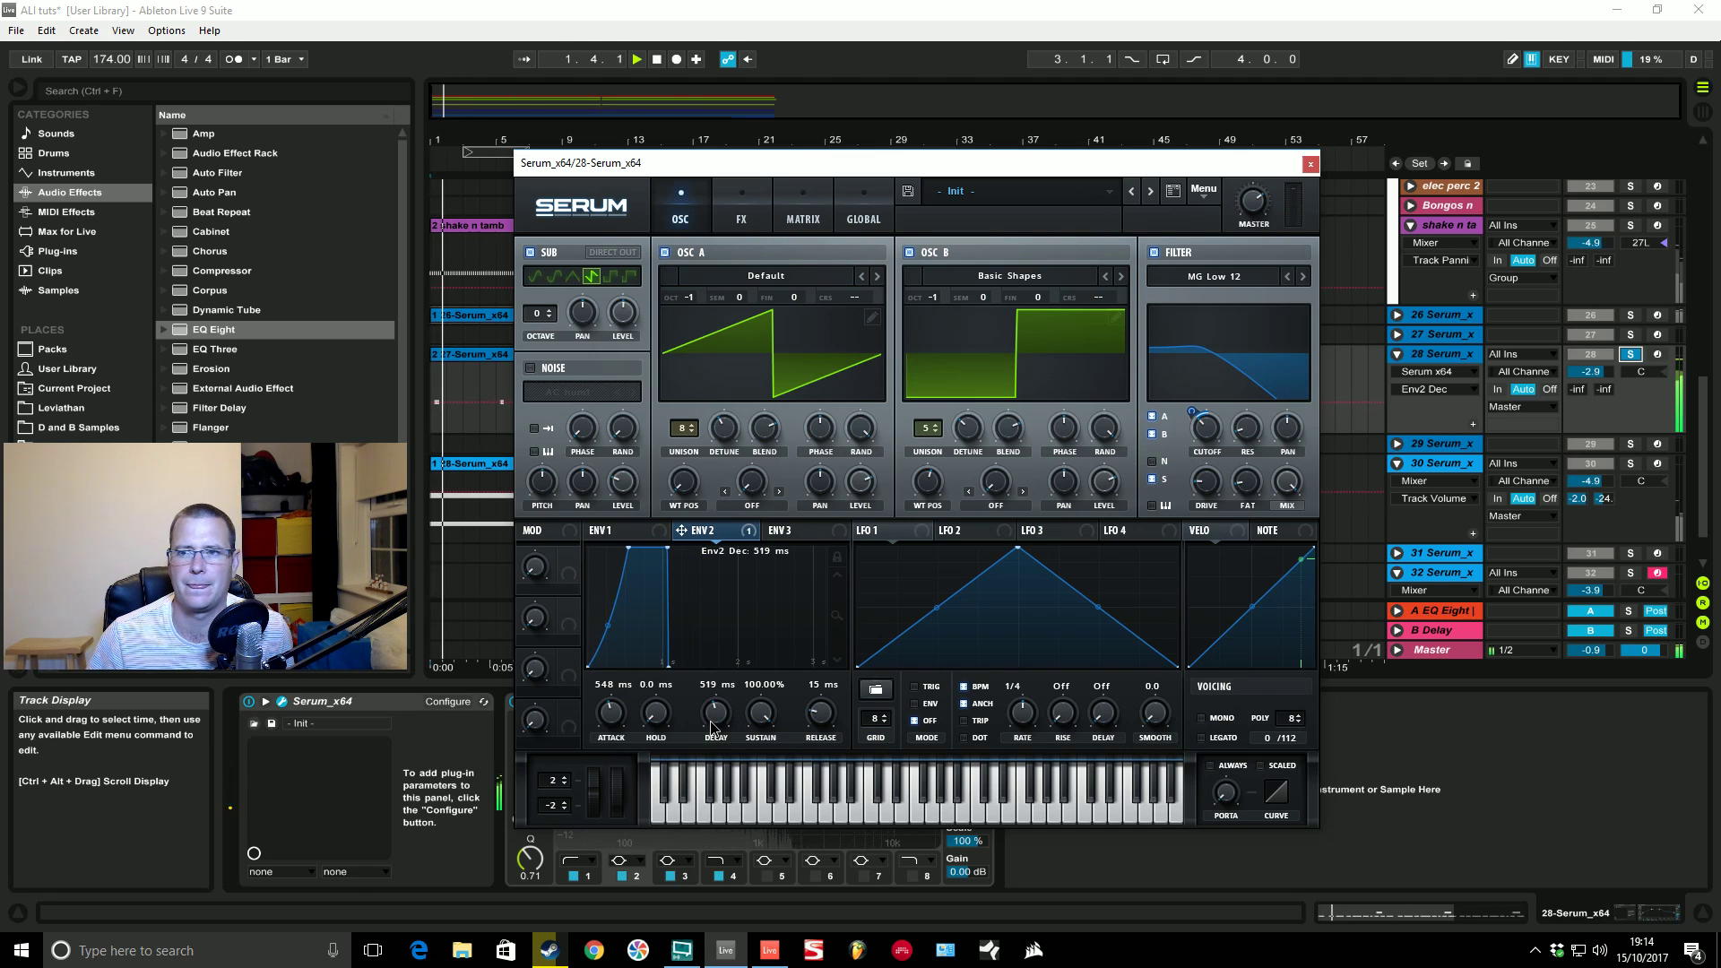
{"action": "left_click_drag", "start_coordinate": [712, 725], "coordinate": [721, 724]}
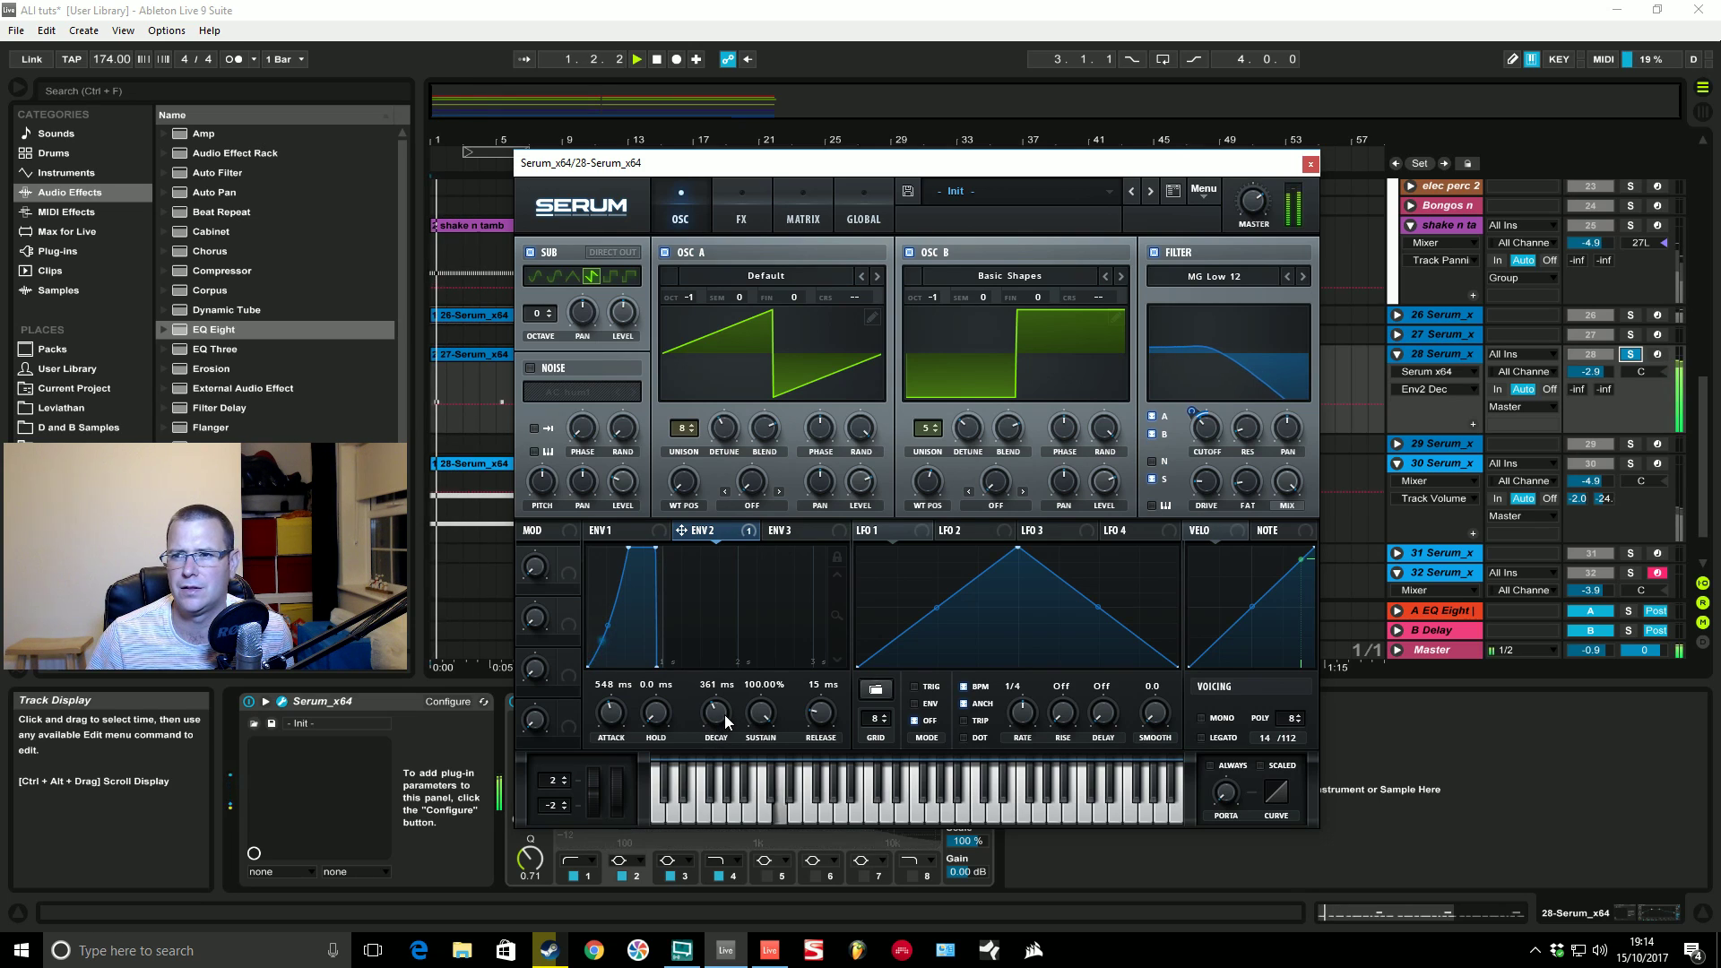
{"action": "key", "text": "space"}
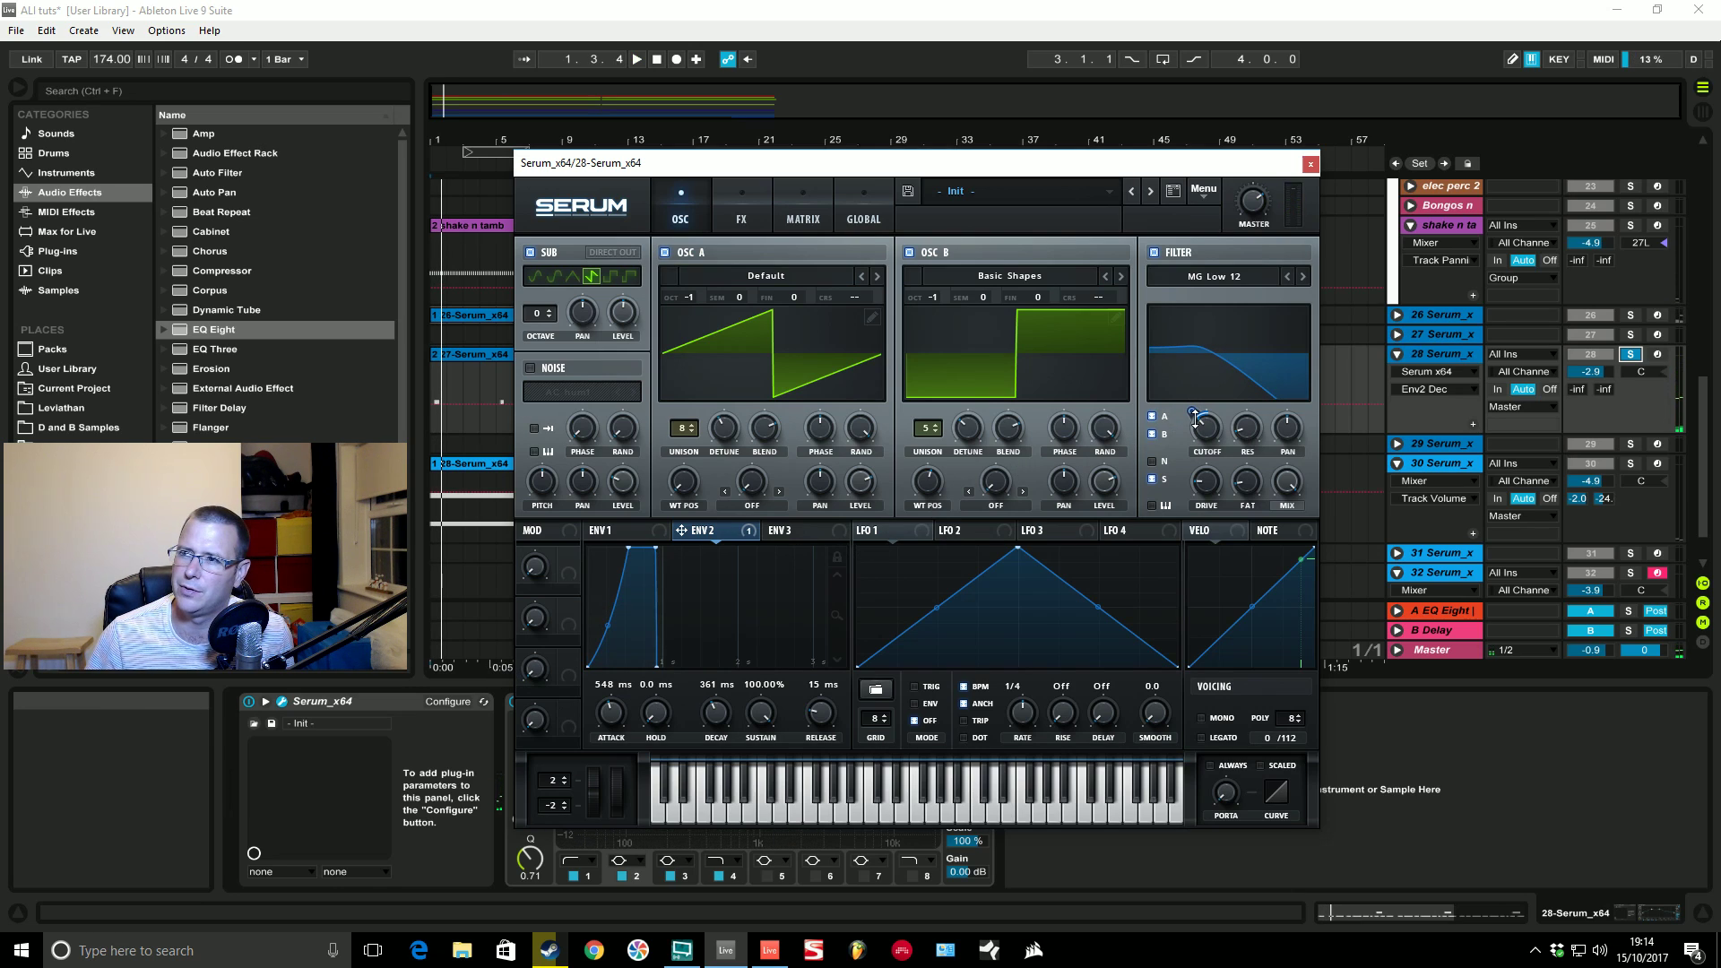
Step: Fine-tune Env 2's cutoff modulation, assign Env 2 to the sub oscillator's level as well, and audition the patch
{"action": "left_click_drag", "start_coordinate": [1195, 411], "coordinate": [1182, 420]}
{"action": "key", "text": "space"}
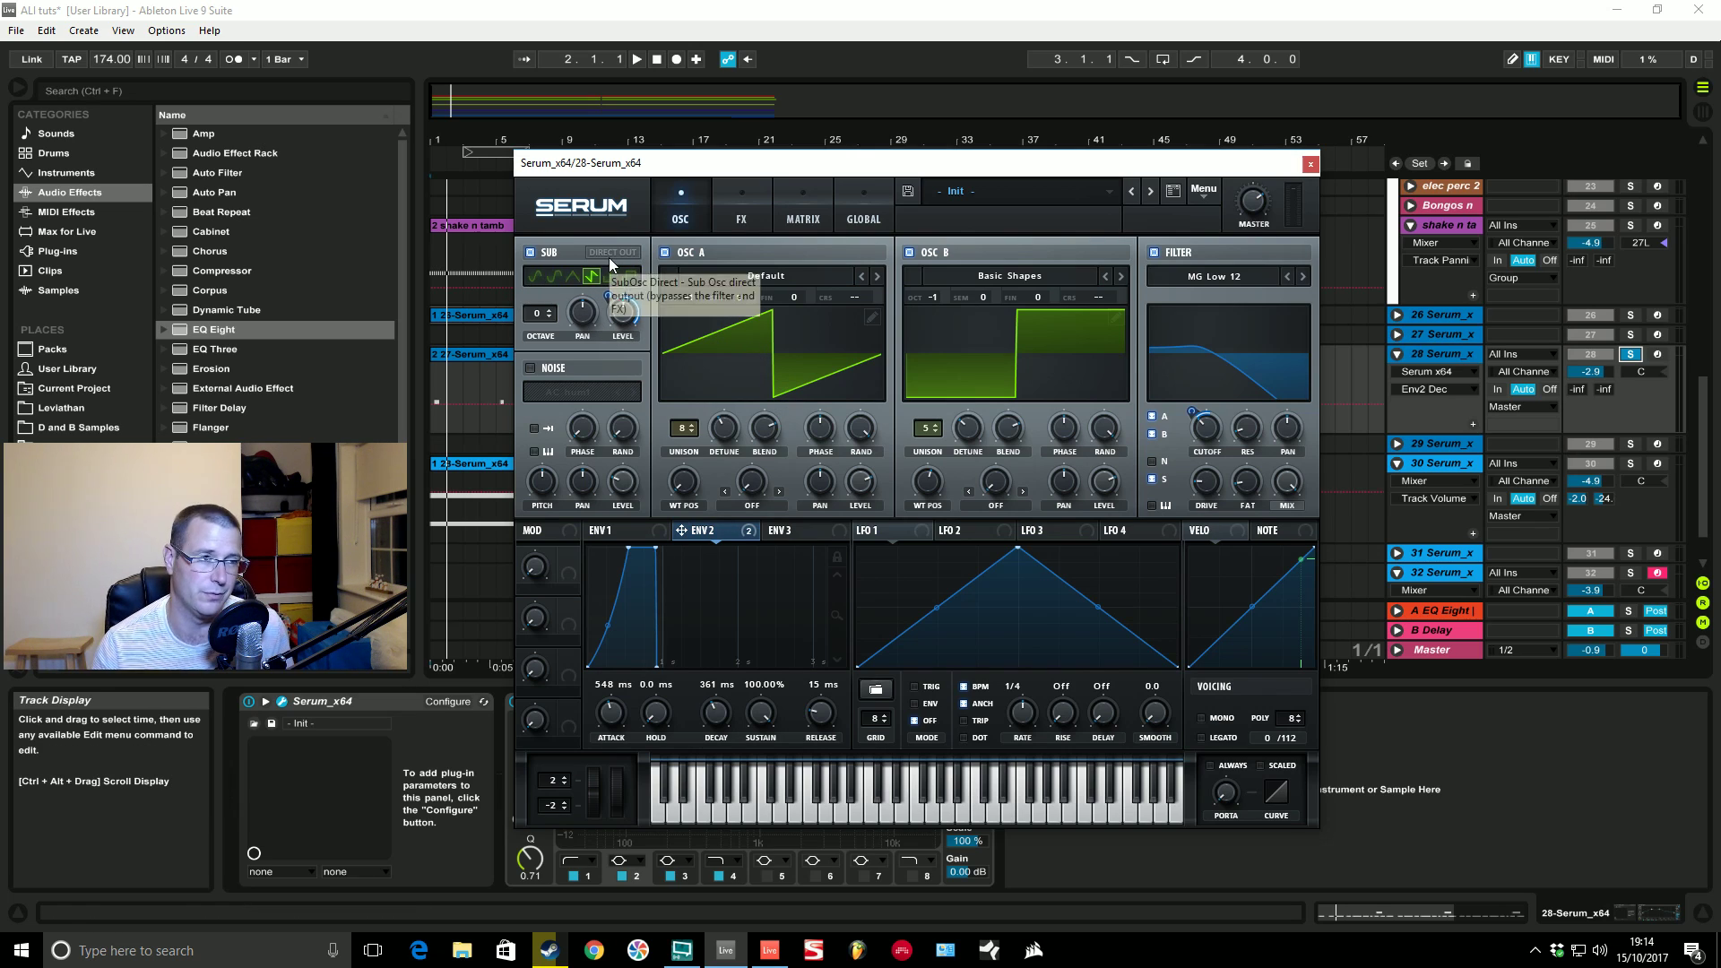
{"action": "key", "text": "space"}
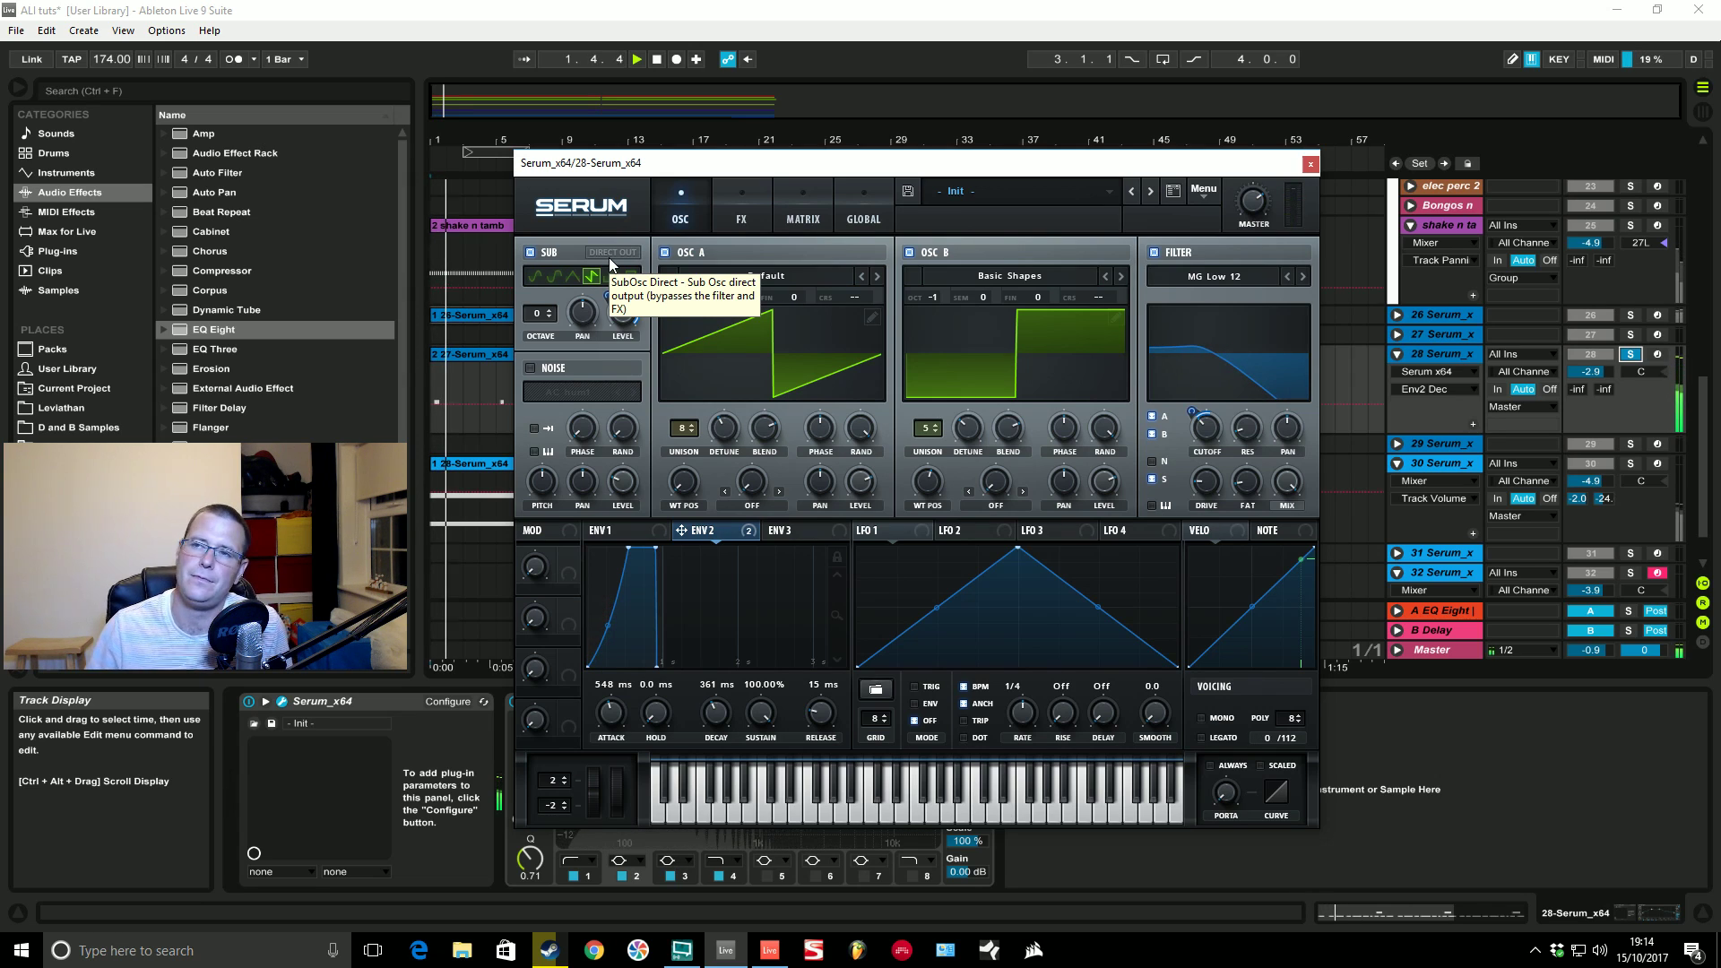
{"action": "key", "text": "space"}
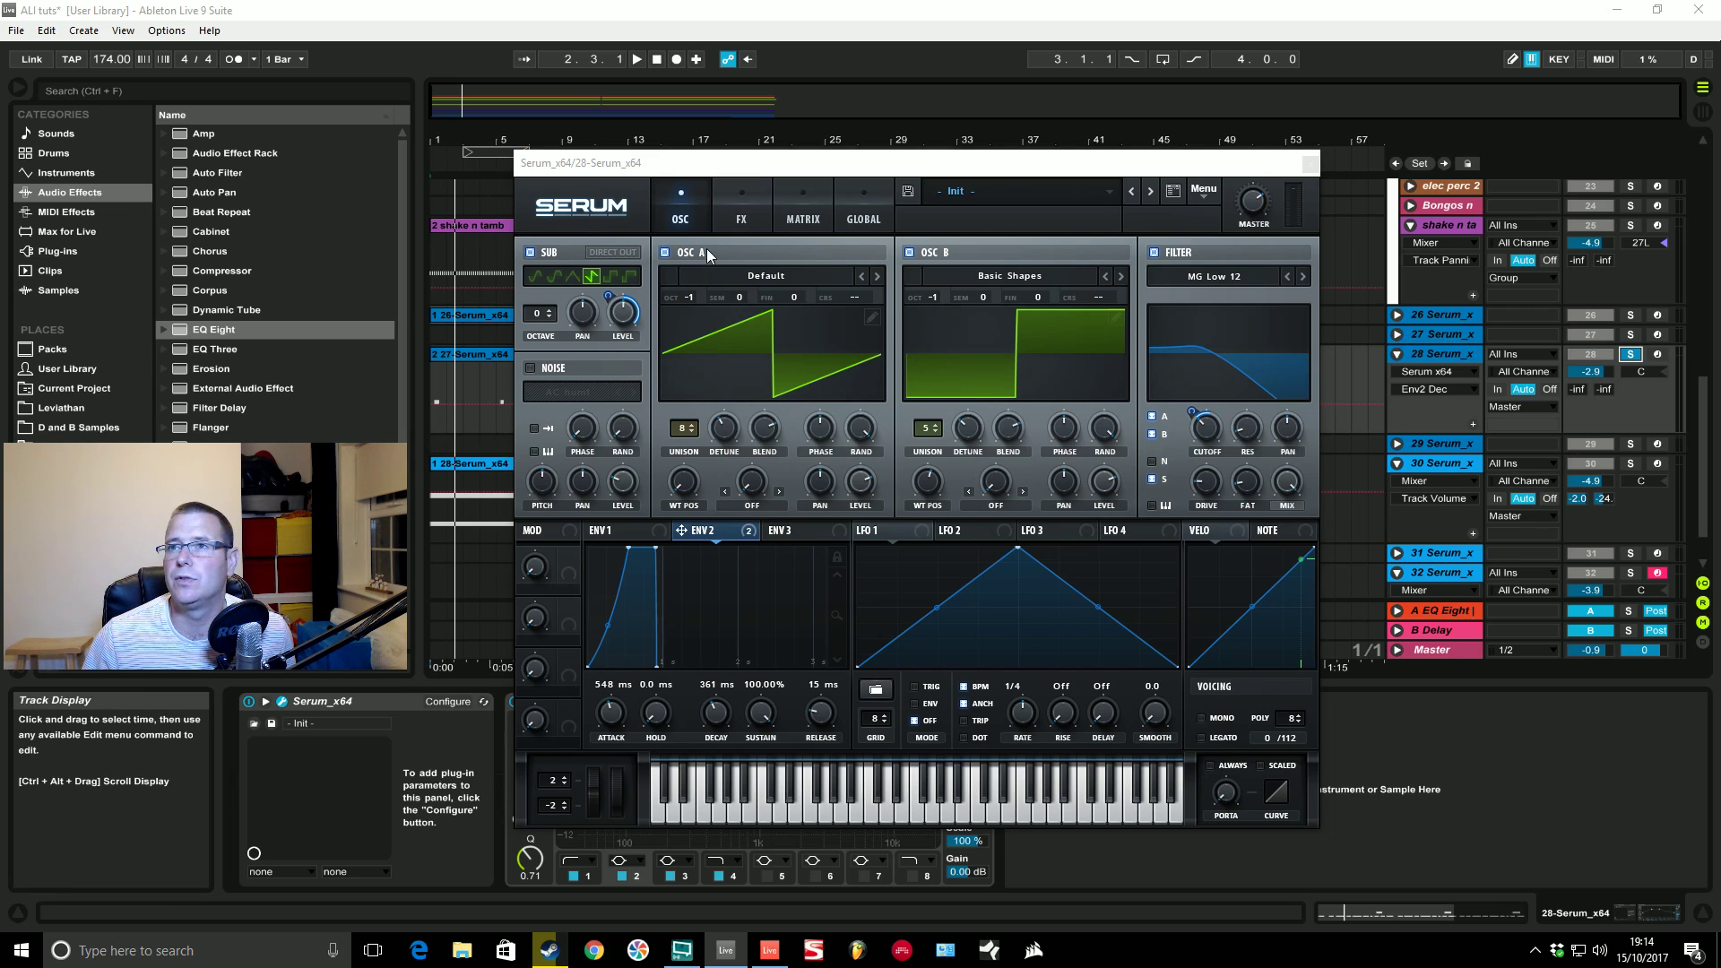
Step: Enable the reverb effect in Hall mode, adjust its size, decay, cuts, spin depth and mix, and audition it
{"action": "left_click", "coordinate": [740, 229]}
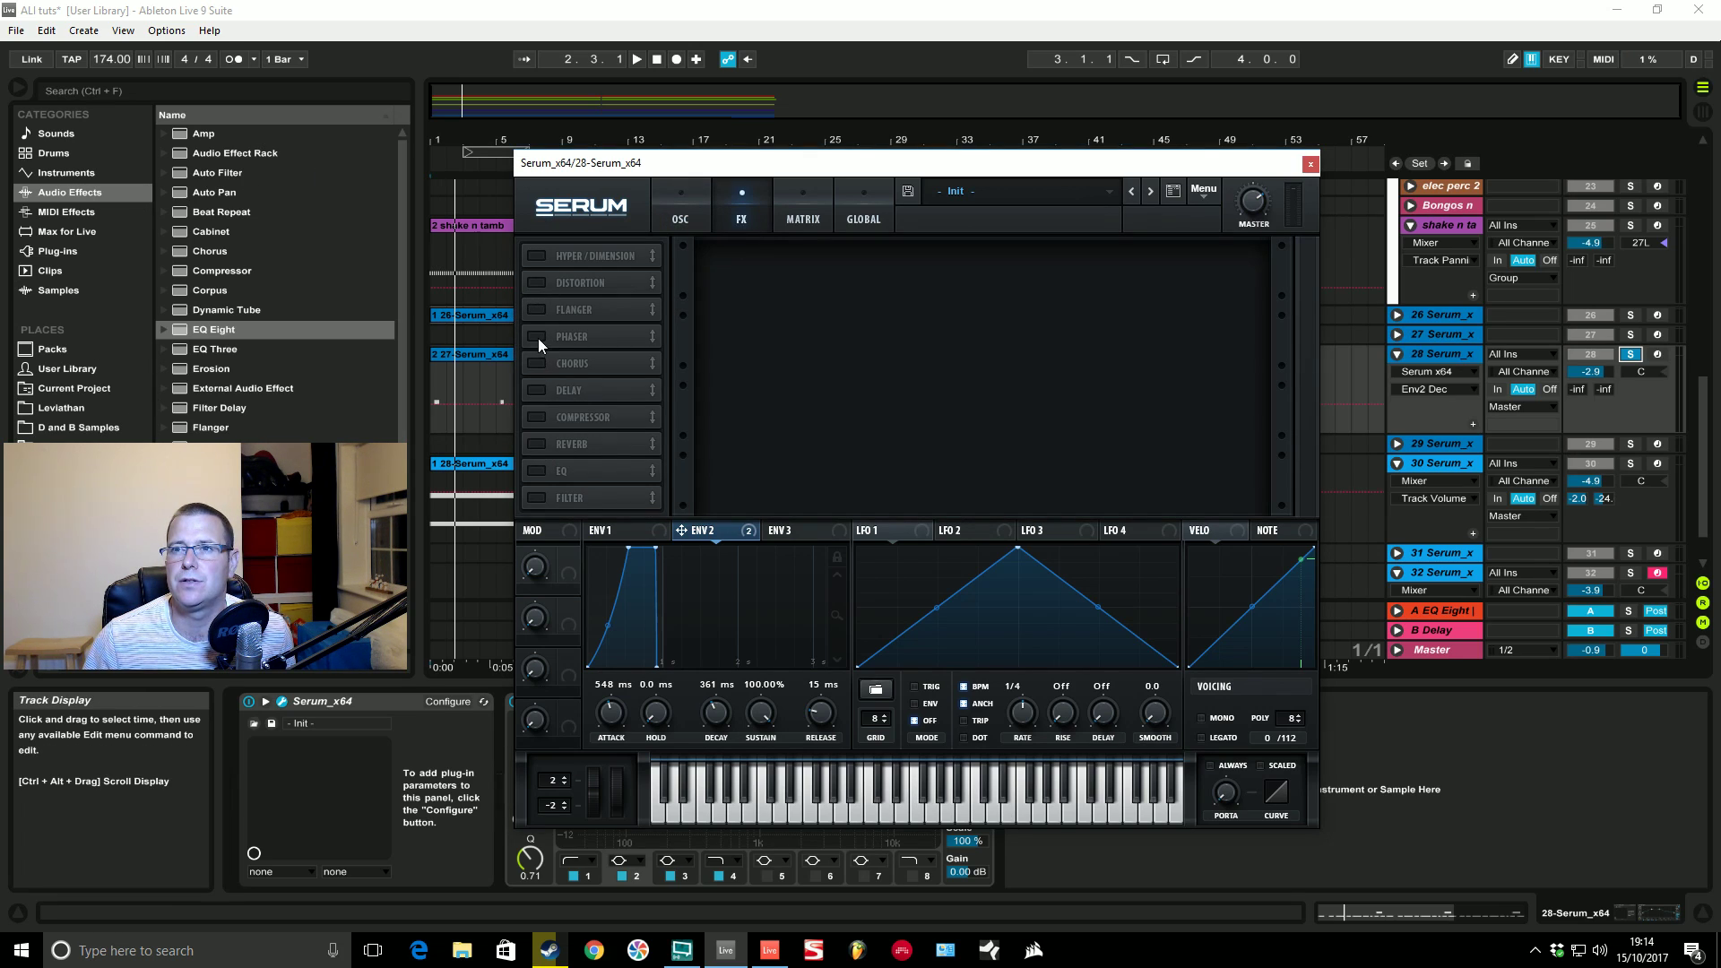
{"action": "left_click", "coordinate": [535, 445]}
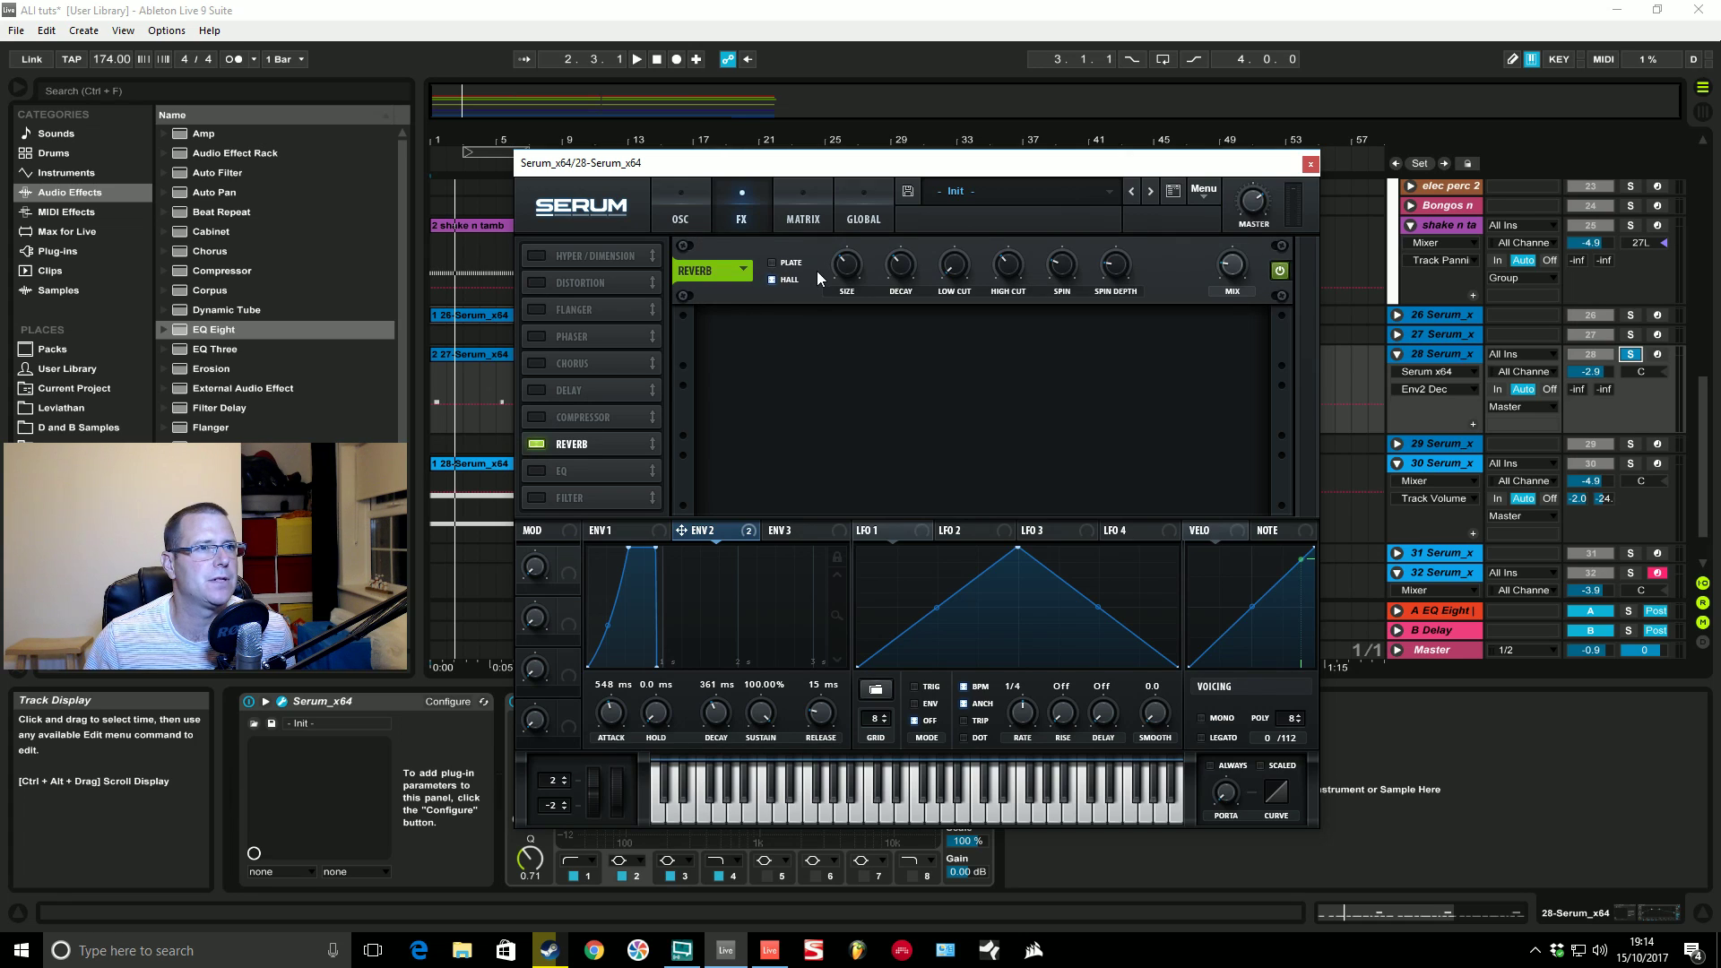
{"action": "left_click", "coordinate": [848, 262]}
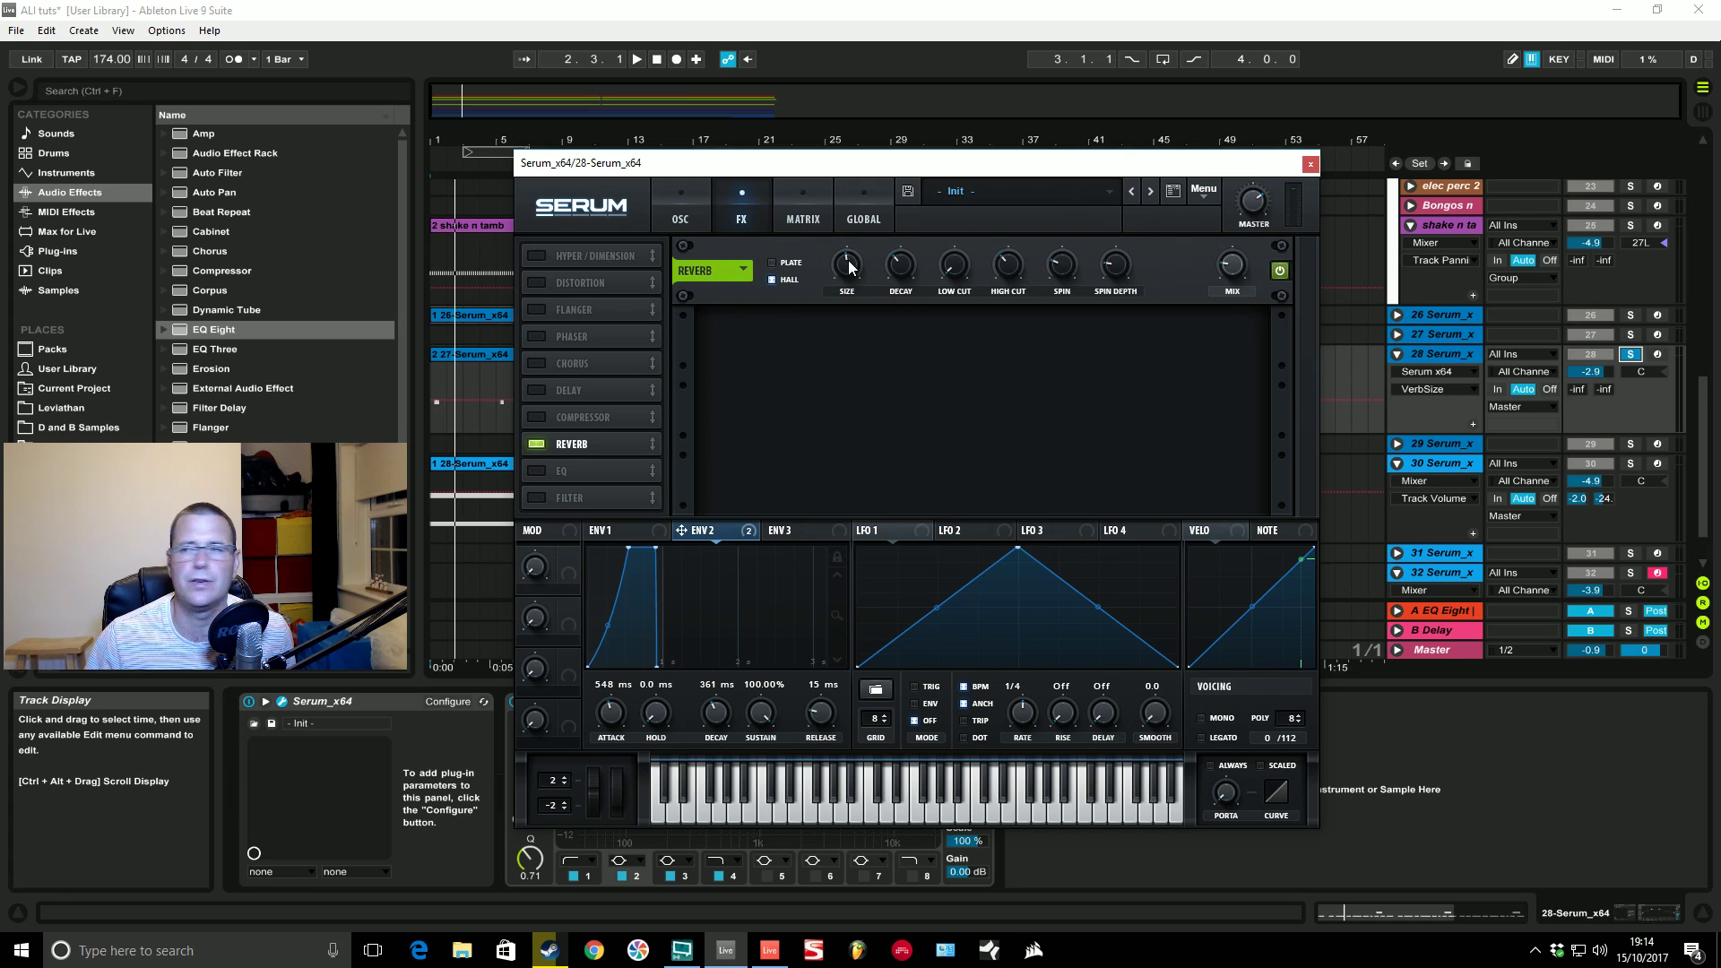
{"action": "left_click_drag", "start_coordinate": [891, 269], "coordinate": [986, 223]}
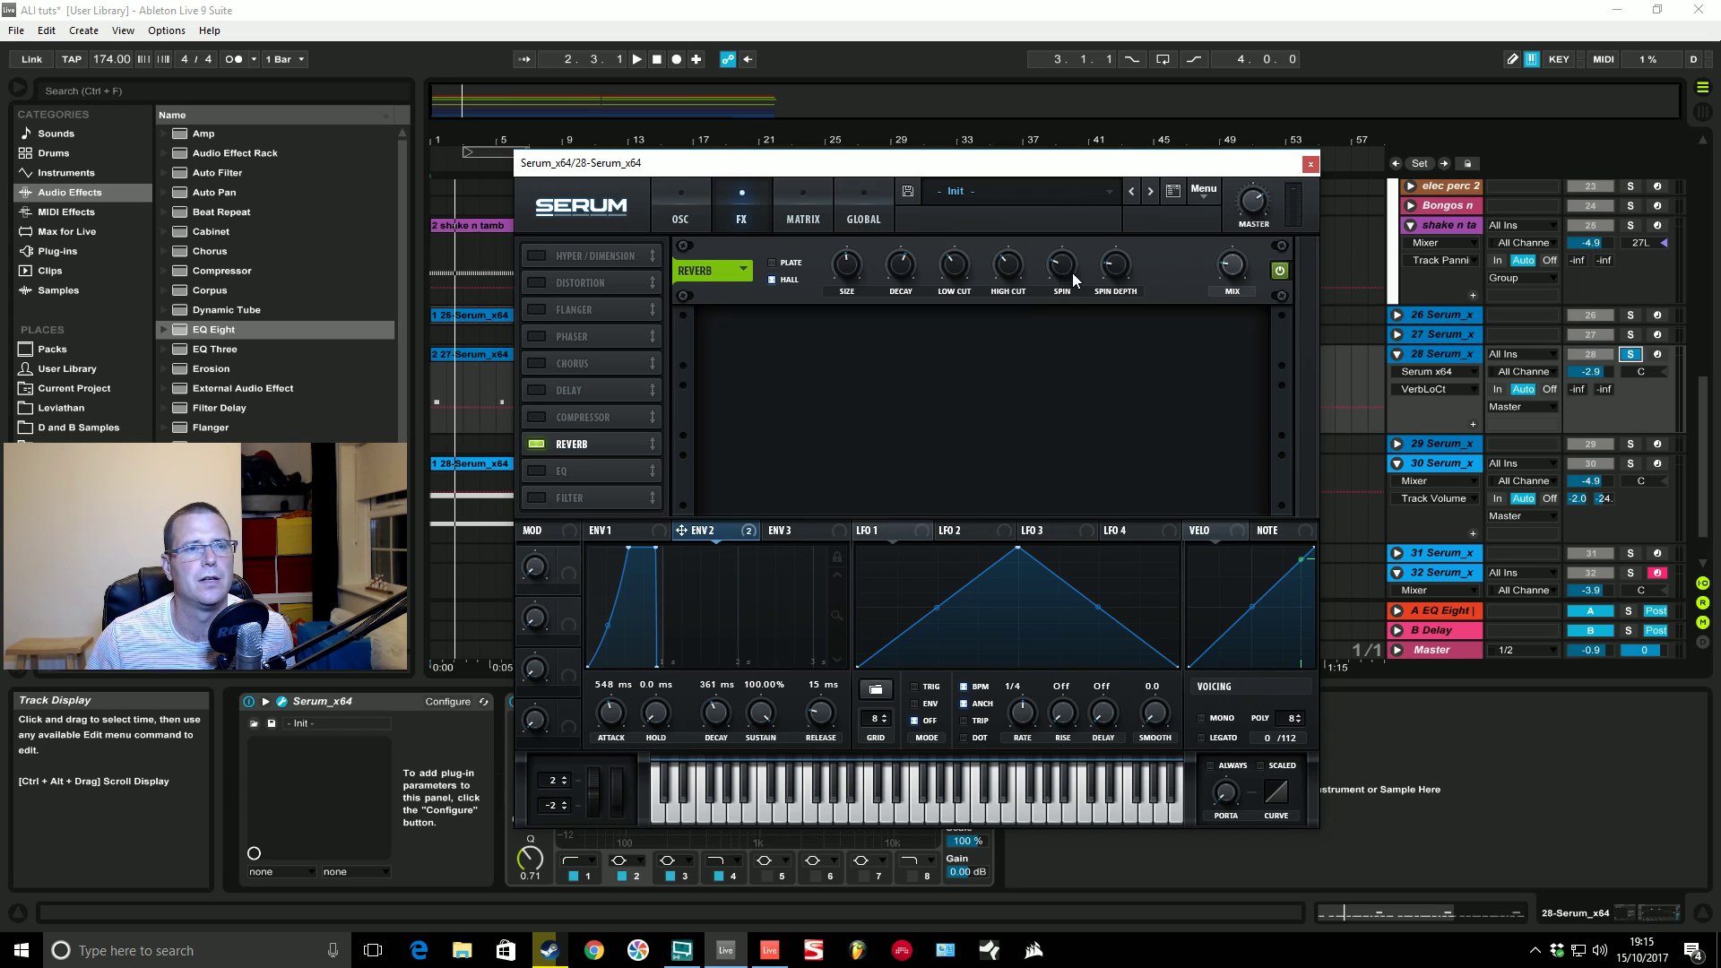
{"action": "left_click_drag", "start_coordinate": [1118, 280], "coordinate": [1126, 253]}
{"action": "left_click_drag", "start_coordinate": [1233, 265], "coordinate": [1240, 229]}
{"action": "key", "text": "space"}
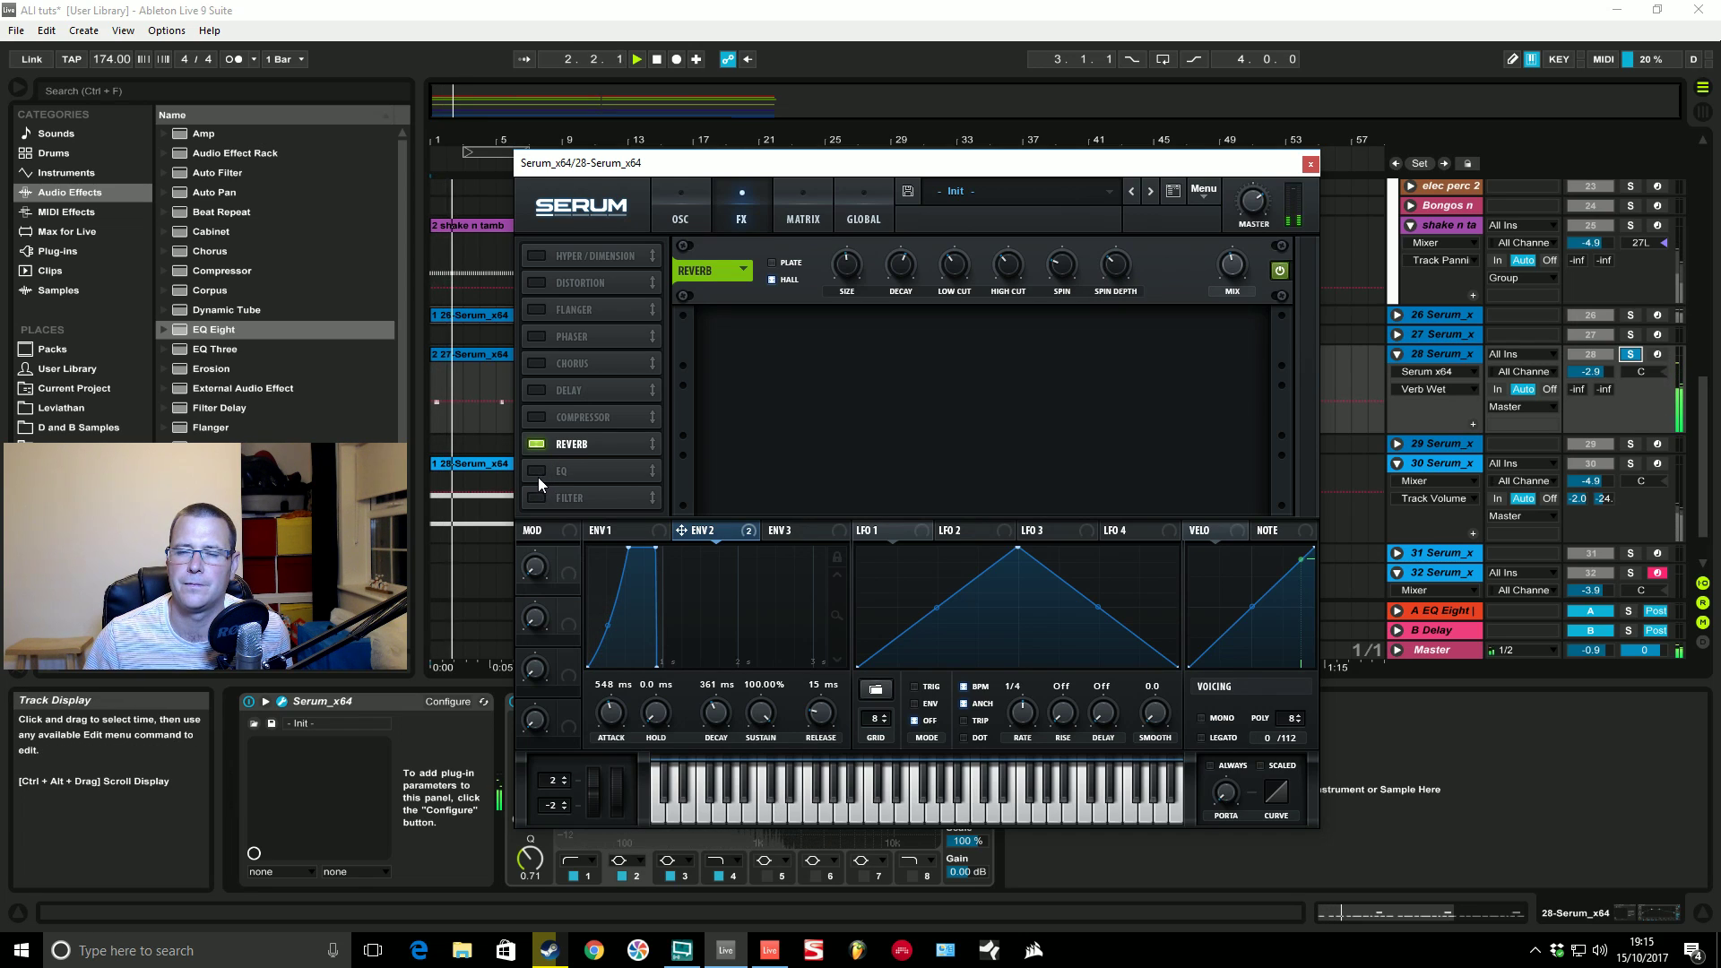
Step: Enable Serum's EQ effect, switch the low band to a peak shape around 675 Hz, and adjust its gain and Q
{"action": "left_click", "coordinate": [536, 470]}
{"action": "key", "text": "space"}
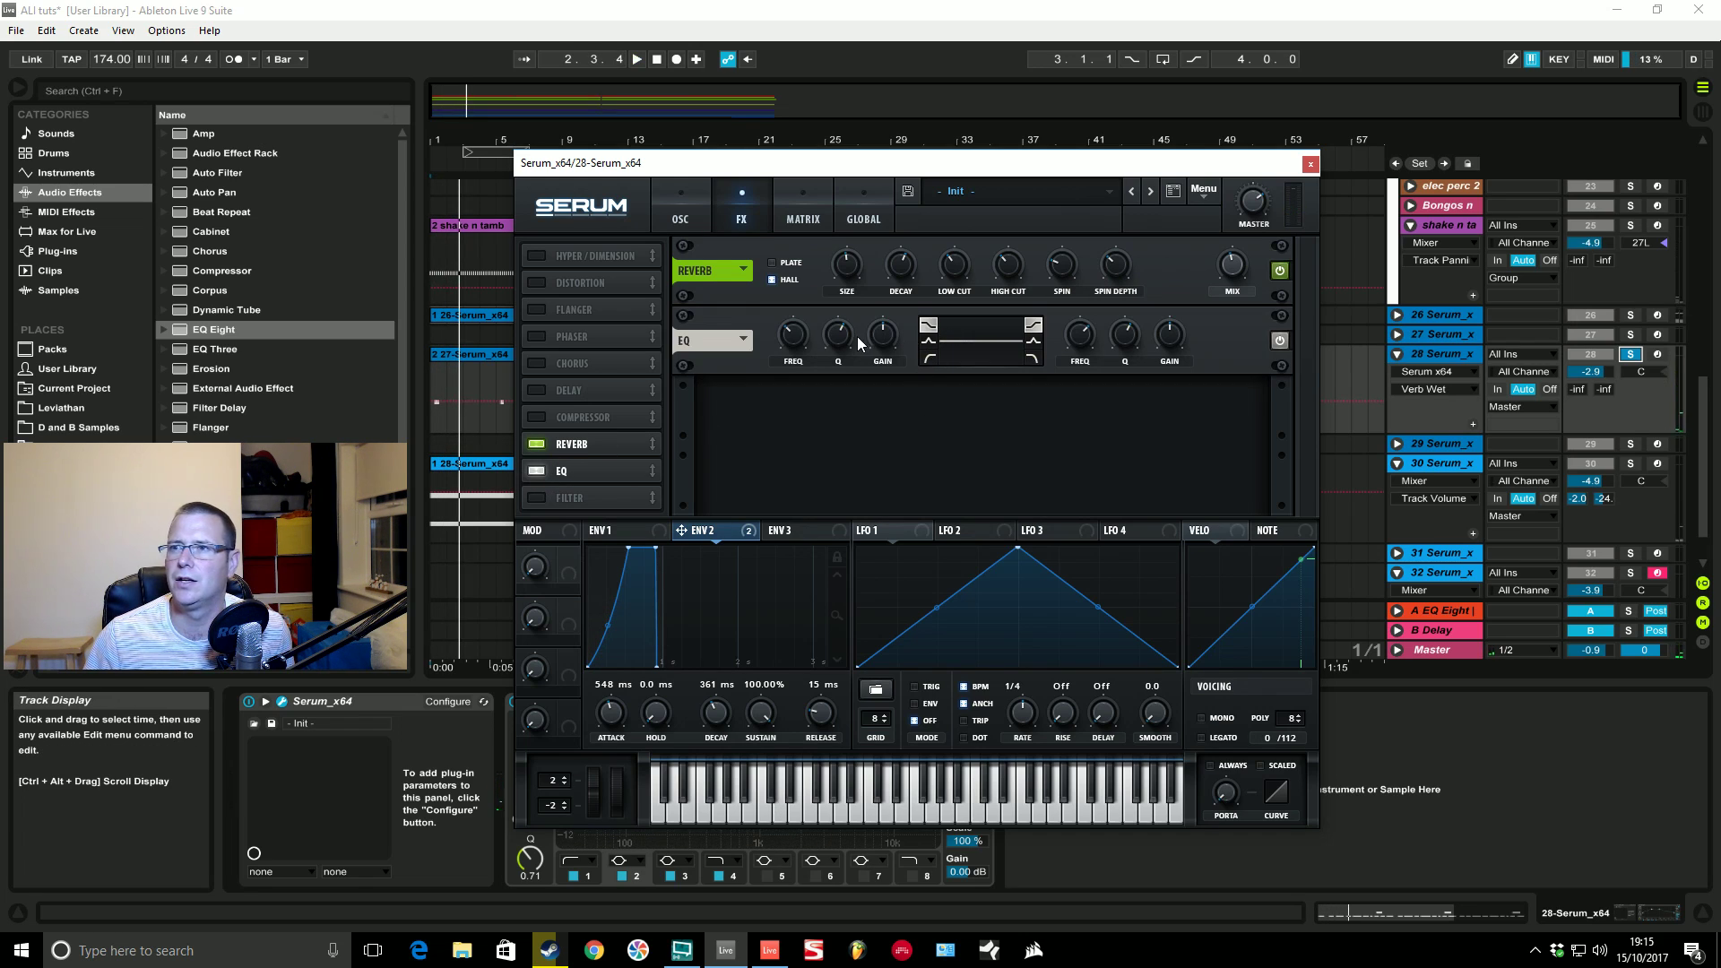
{"action": "left_click", "coordinate": [927, 342]}
{"action": "left_click_drag", "start_coordinate": [883, 336], "coordinate": [884, 328]}
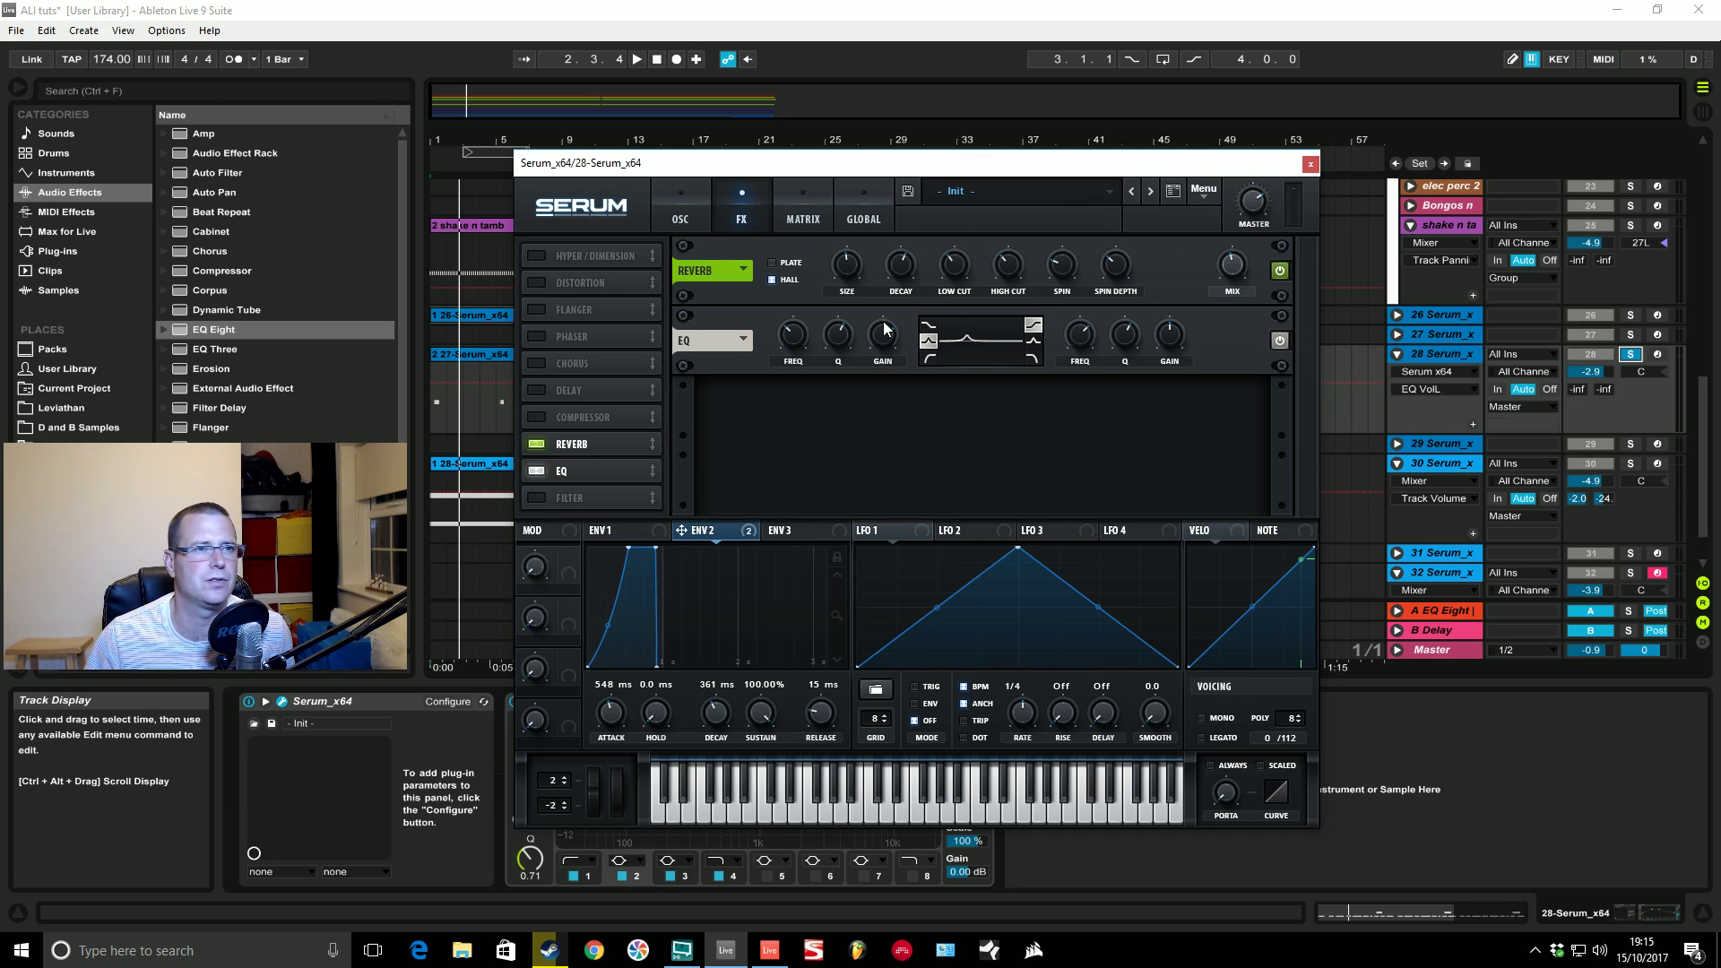
{"action": "left_click_drag", "start_coordinate": [882, 336], "coordinate": [881, 342]}
{"action": "left_click", "coordinate": [792, 337]}
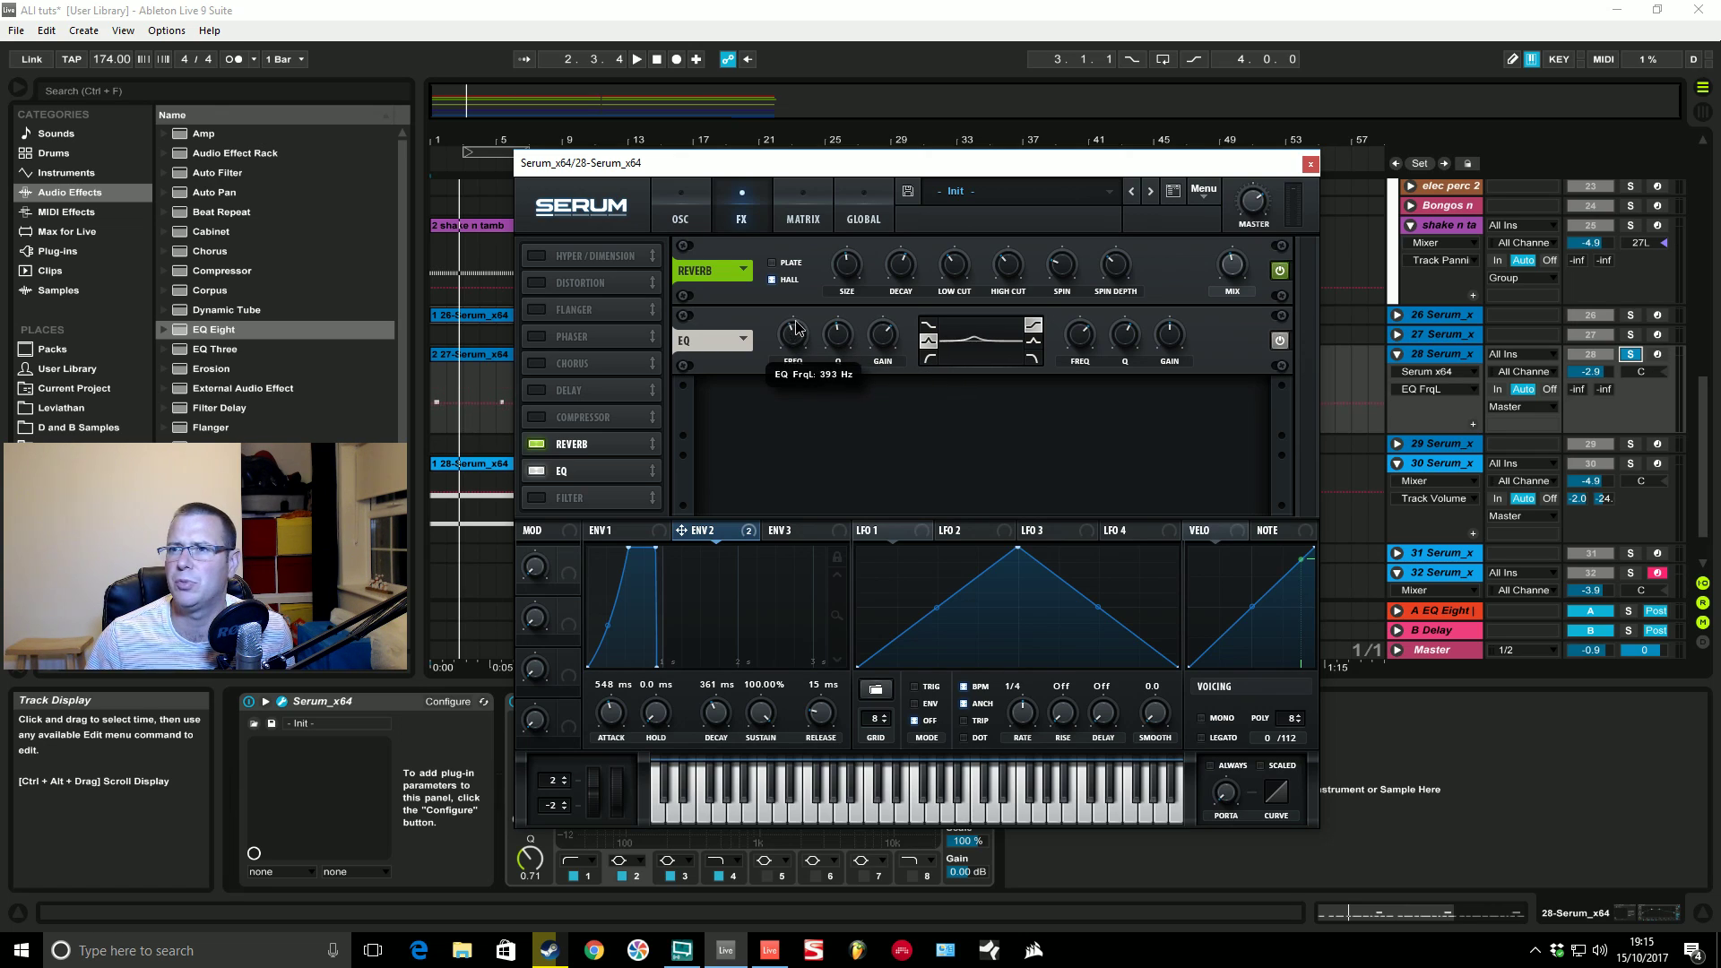
{"action": "key", "text": "space"}
{"action": "left_click_drag", "start_coordinate": [797, 343], "coordinate": [806, 322]}
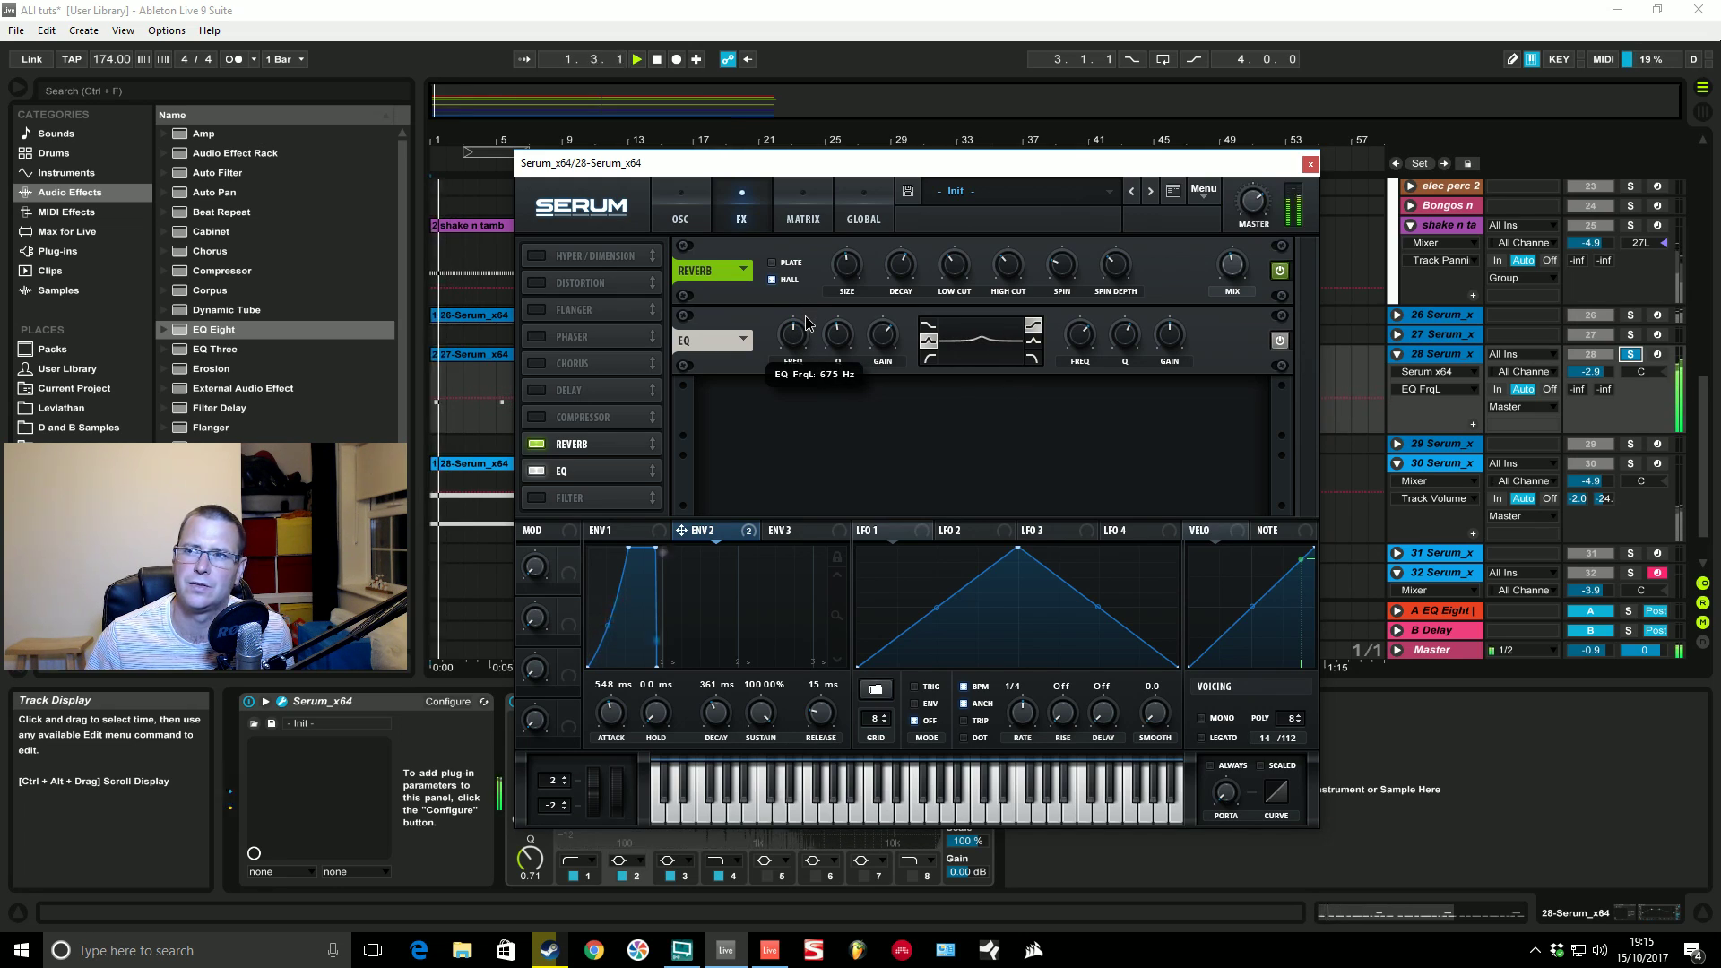
{"action": "left_click", "coordinate": [838, 335]}
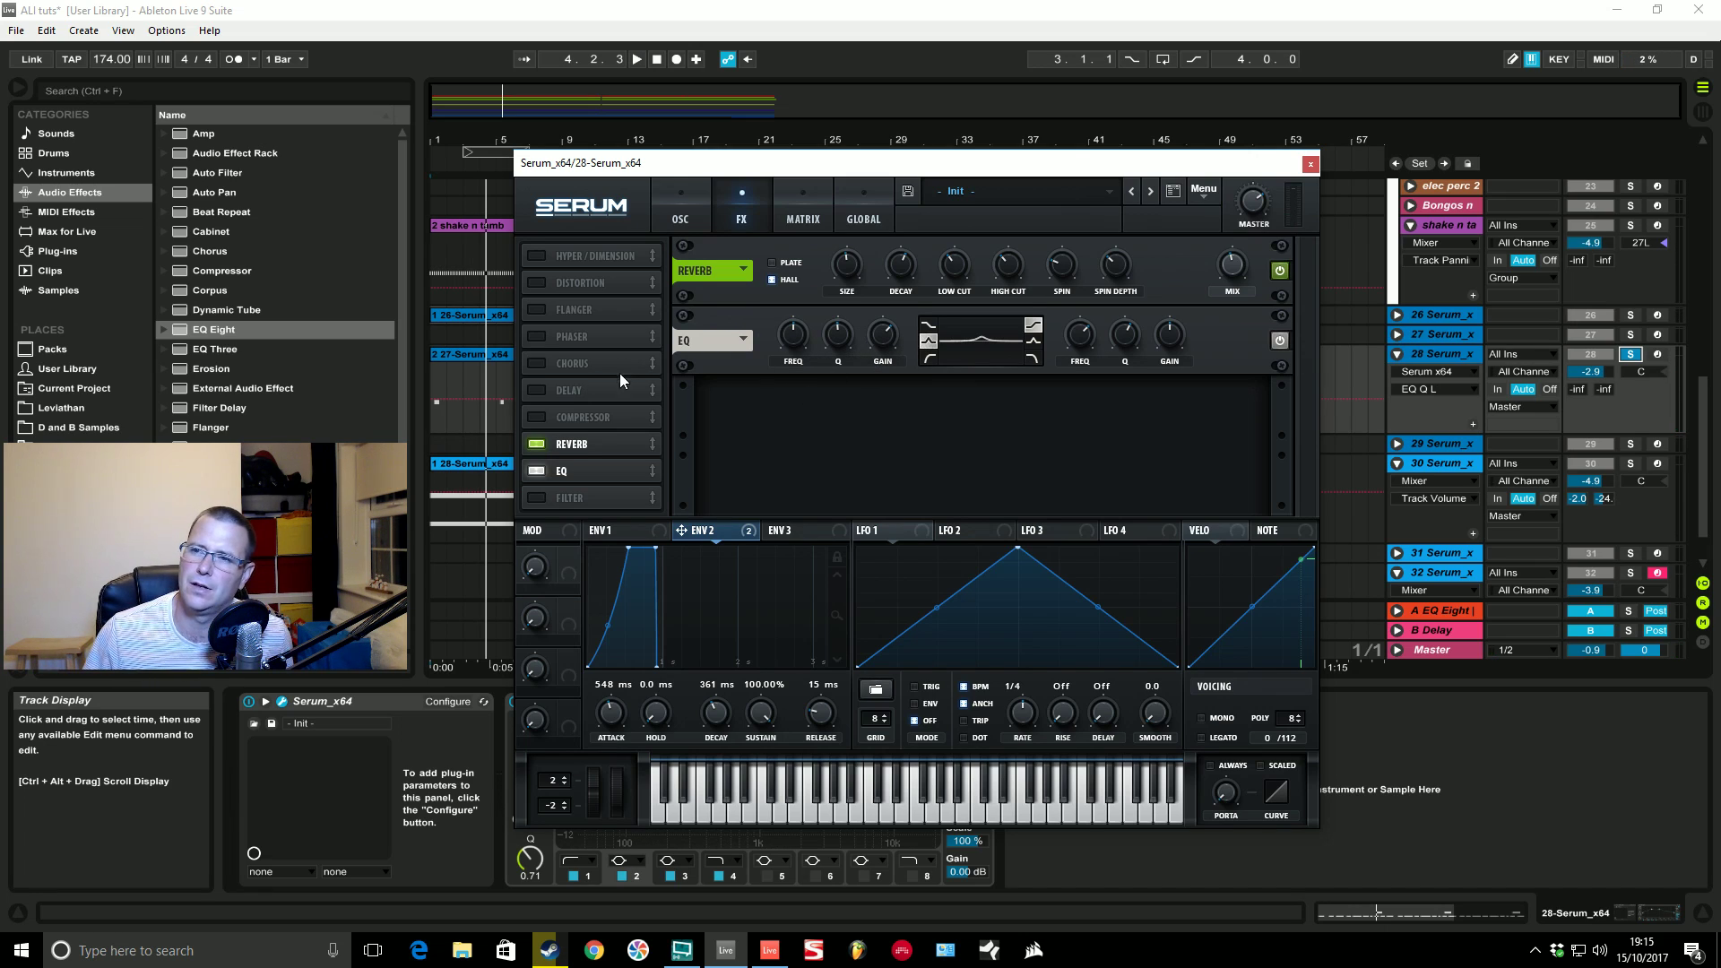
Step: Try the EQ ahead of the reverb in the effects chain, restore the original order and audition the patch
{"action": "left_click_drag", "start_coordinate": [583, 439], "coordinate": [583, 443]}
{"action": "key", "text": "space"}
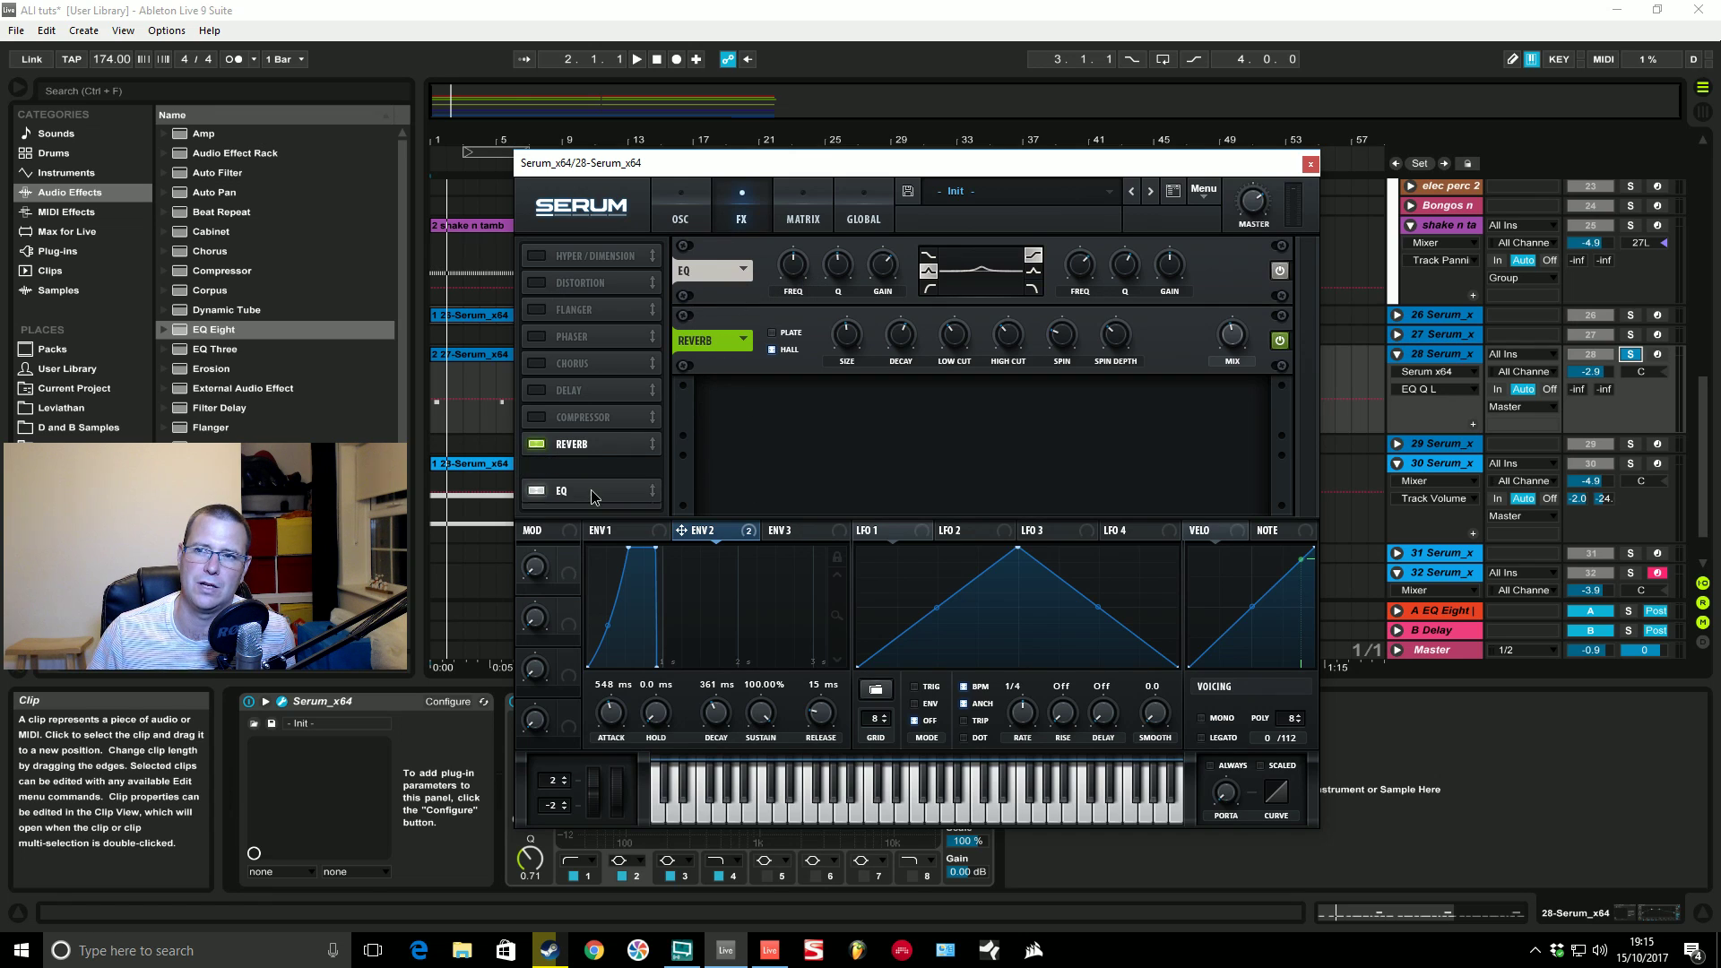
{"action": "left_click_drag", "start_coordinate": [590, 489], "coordinate": [591, 476]}
{"action": "key", "text": "space"}
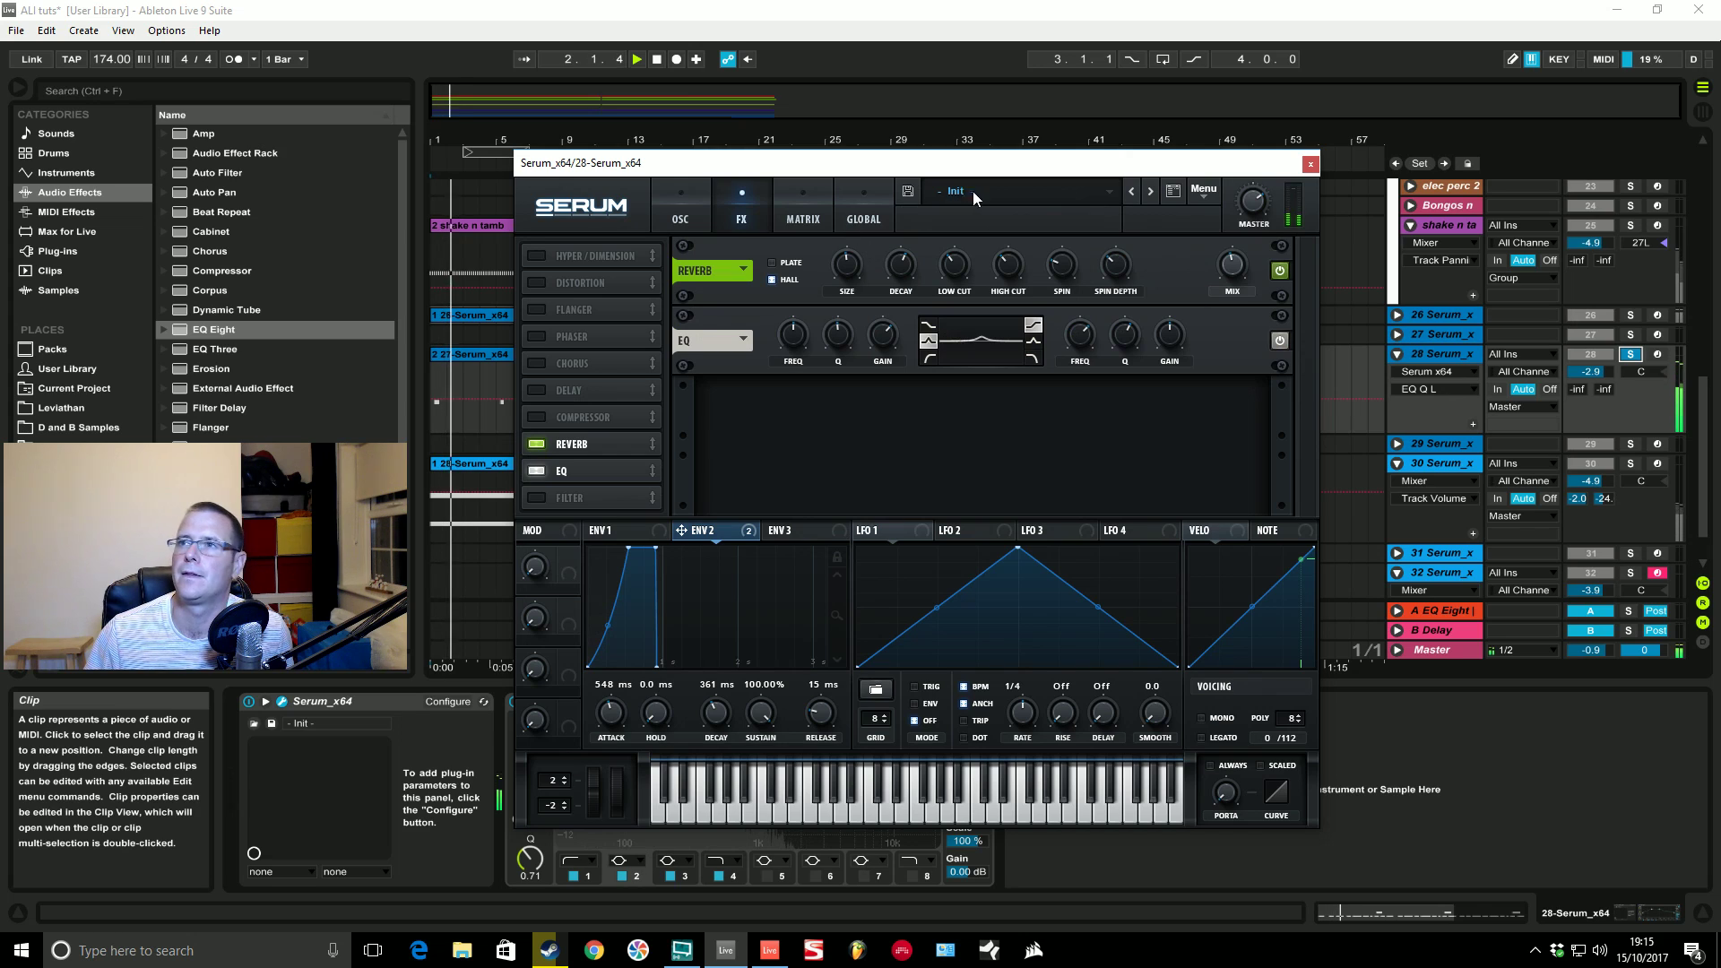
Step: Load the Ali Push preset from the User presets' DnB folder and play it for comparison
{"action": "left_click", "coordinate": [1031, 192]}
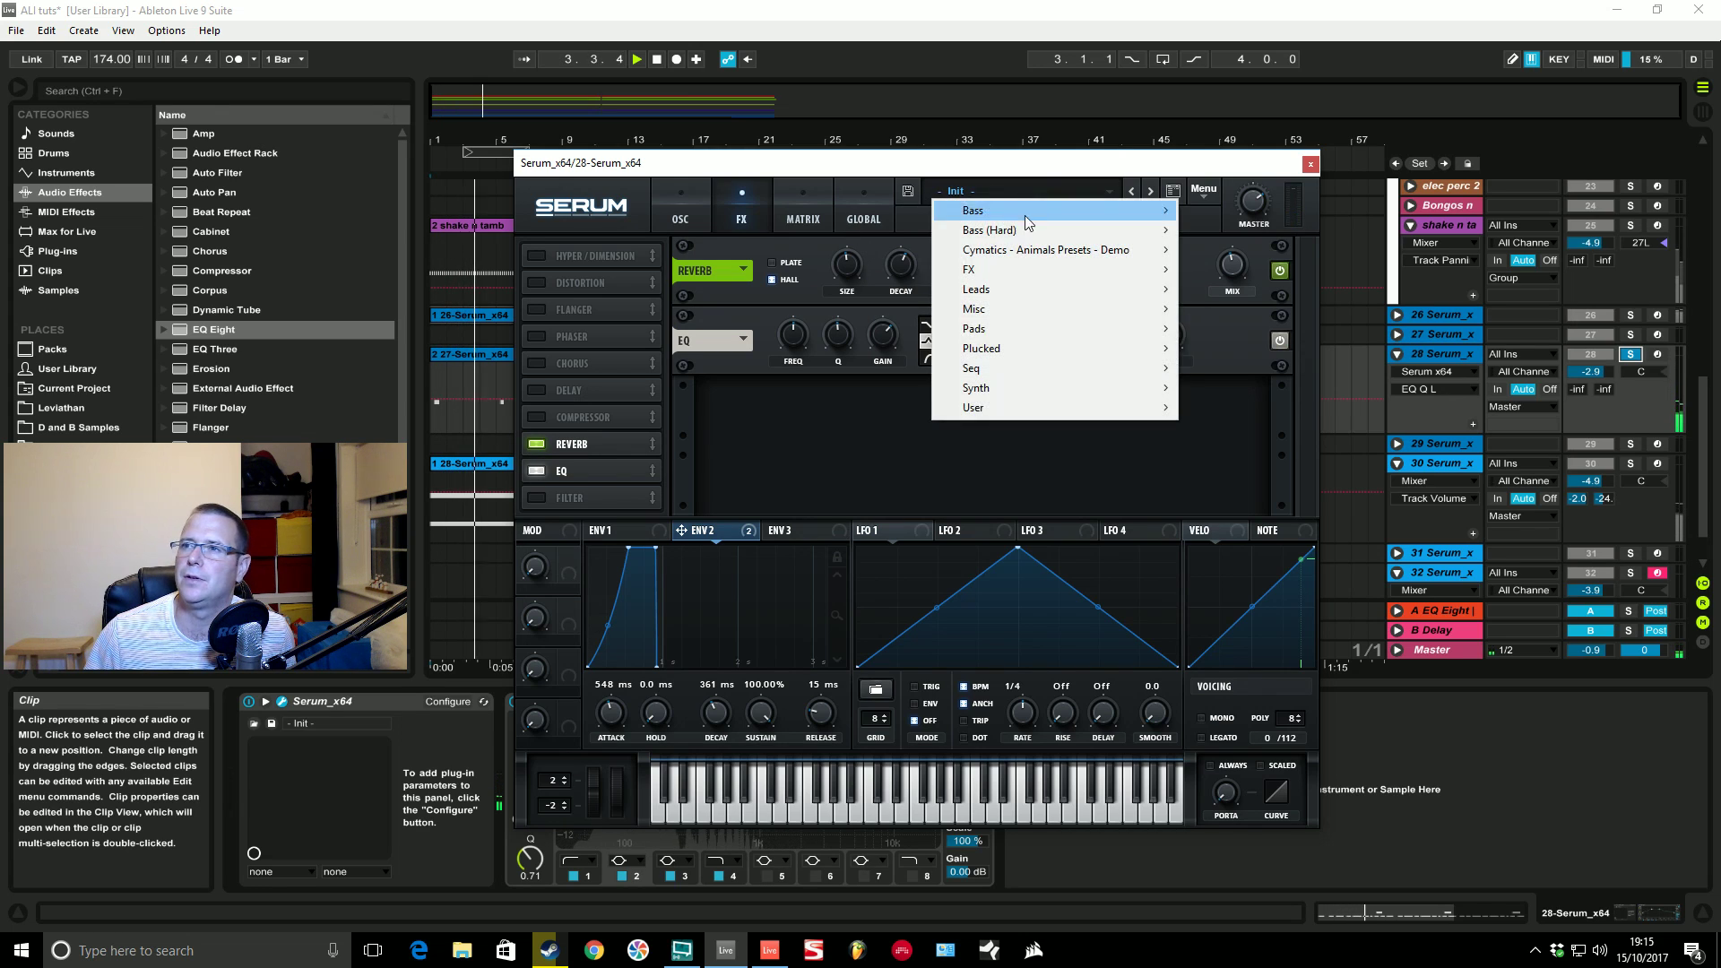
{"action": "left_click", "coordinate": [895, 498]}
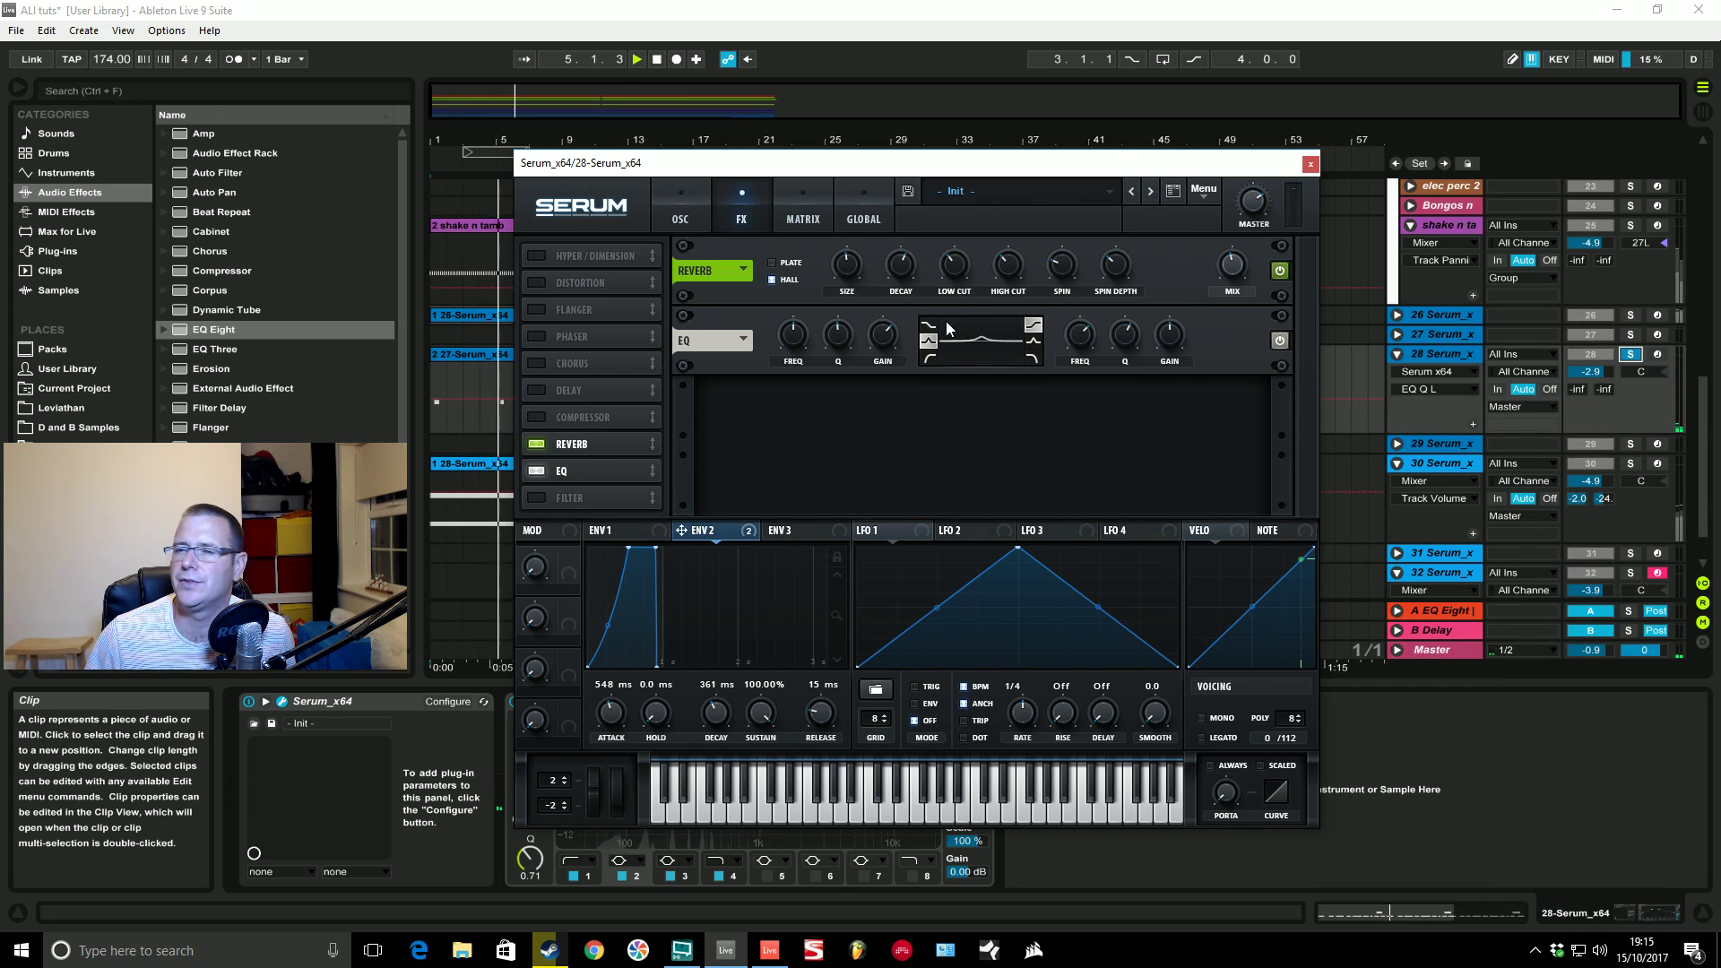
{"action": "left_click", "coordinate": [982, 190]}
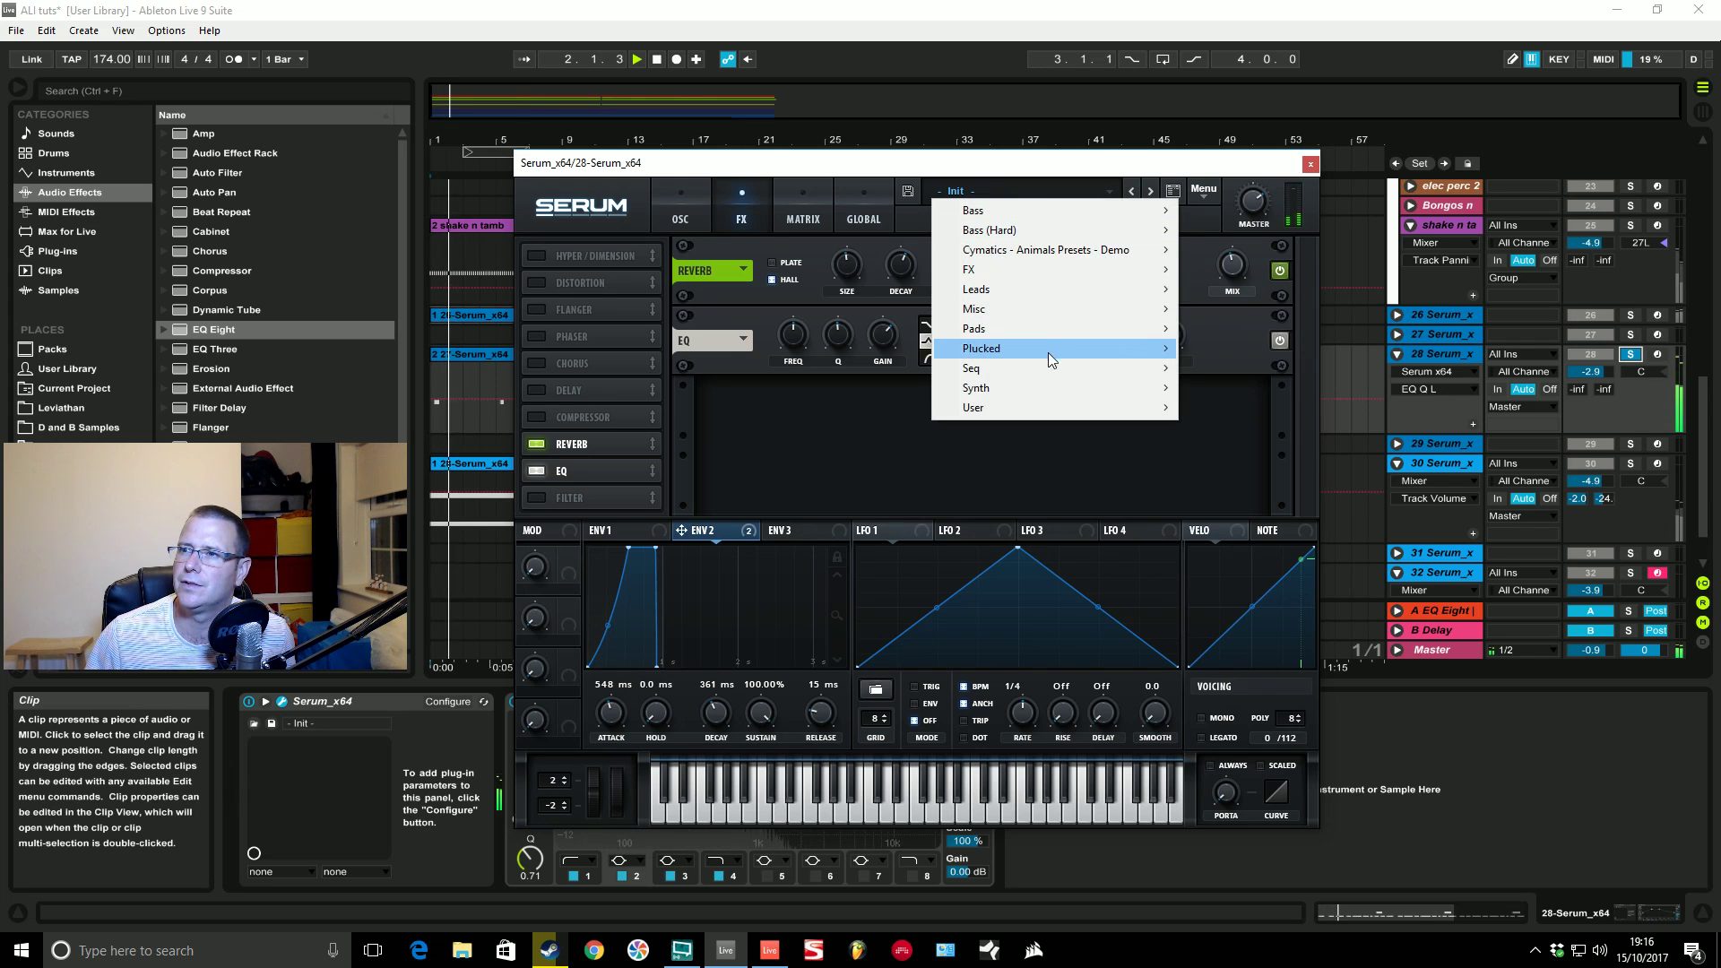
{"action": "mouse_move", "coordinate": [1020, 405]}
{"action": "mouse_move", "coordinate": [1244, 458]}
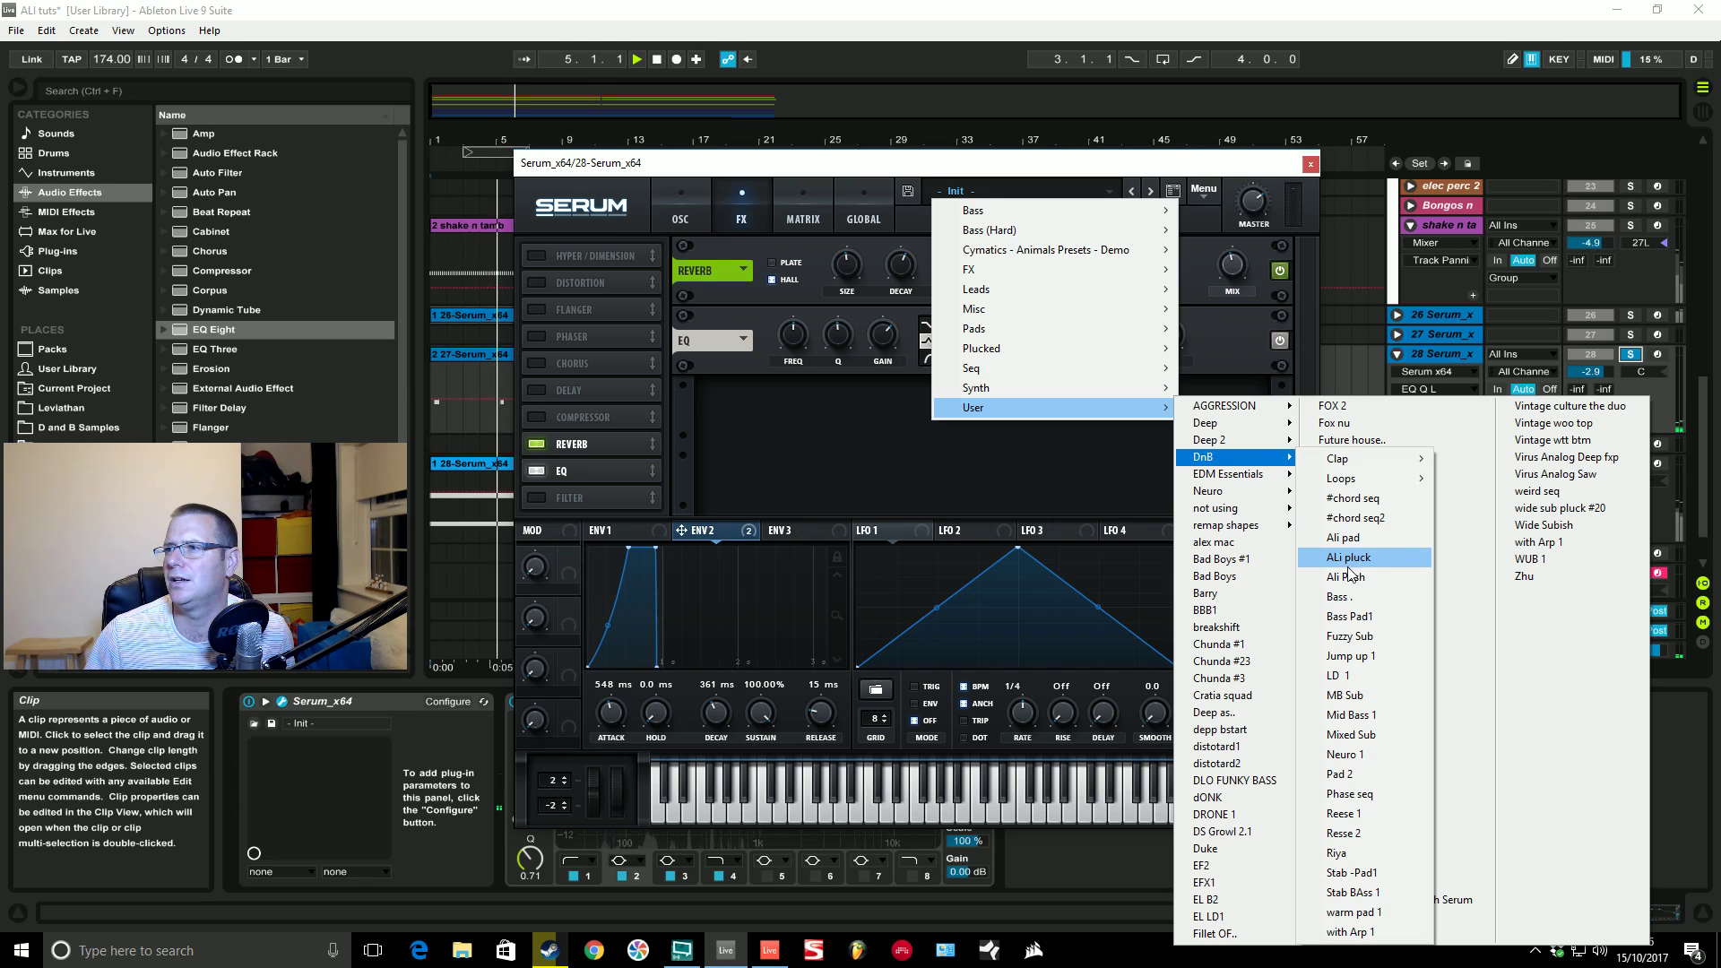
{"action": "left_click", "coordinate": [1349, 577]}
{"action": "key", "text": "space"}
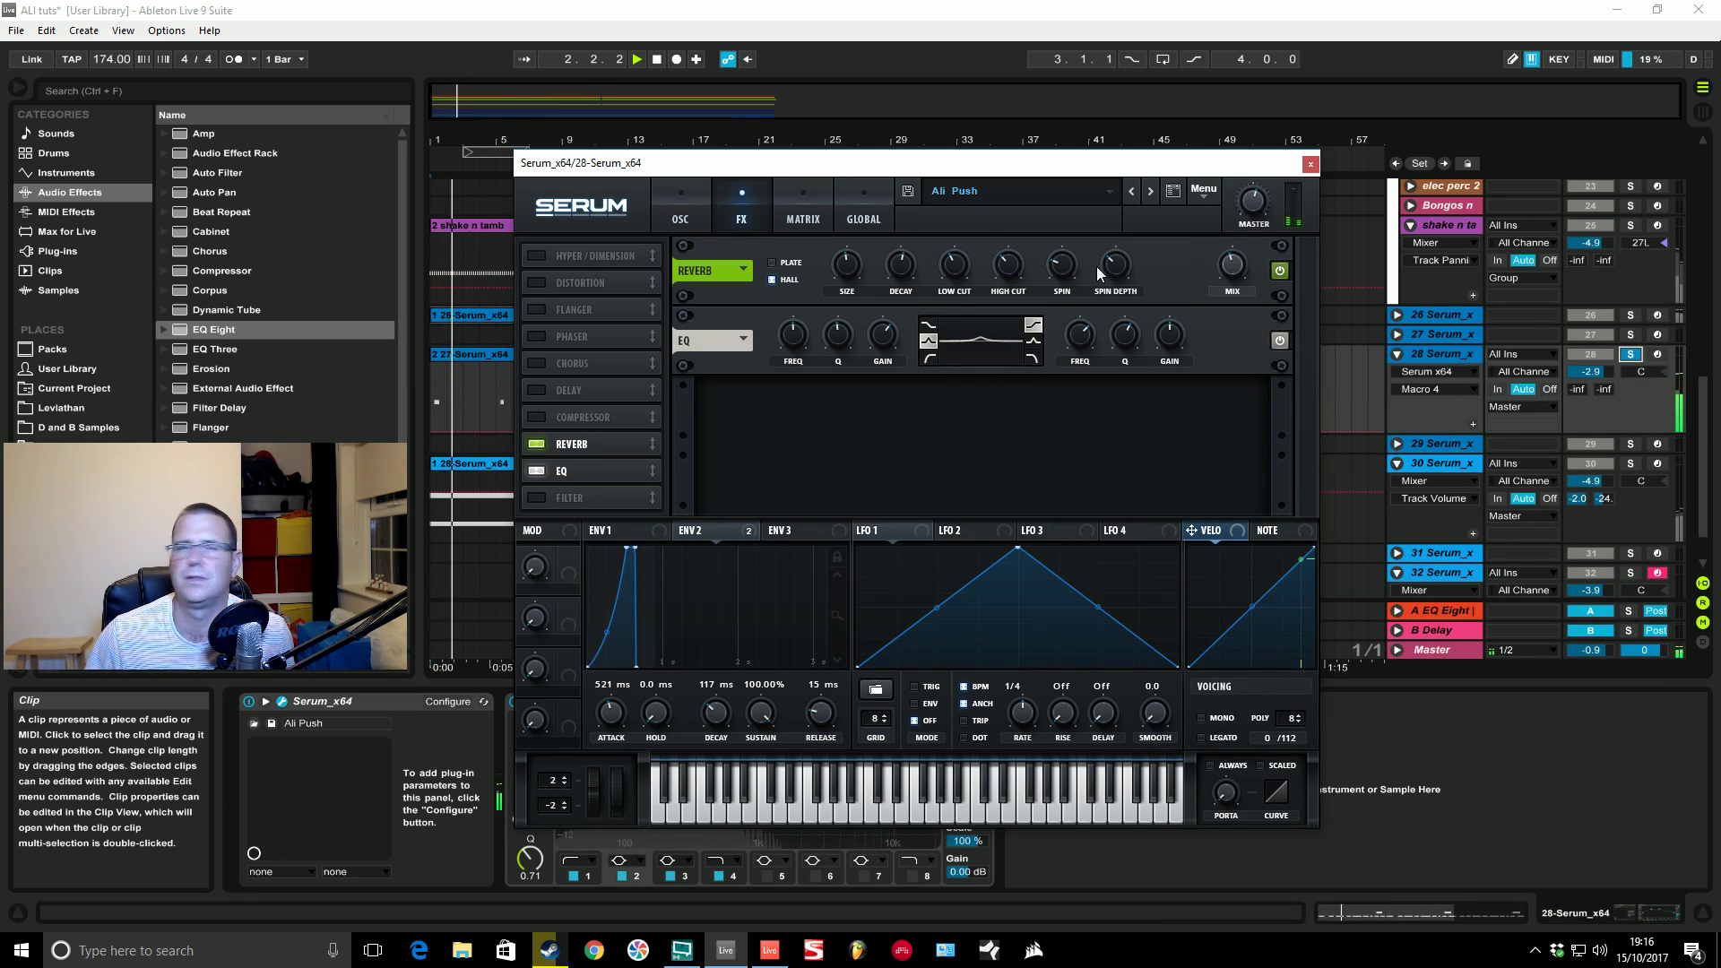
Step: Set Serum's master volume to 65% while auditioning the preset, and close the plug-in window
{"action": "mouse_move", "coordinate": [1255, 212]}
{"action": "left_mouse_down"}
{"action": "mouse_move", "coordinate": [1261, 159]}
{"action": "mouse_move", "coordinate": [1262, 197]}
{"action": "left_mouse_up"}
{"action": "key", "text": "space"}
{"action": "mouse_move", "coordinate": [1263, 207]}
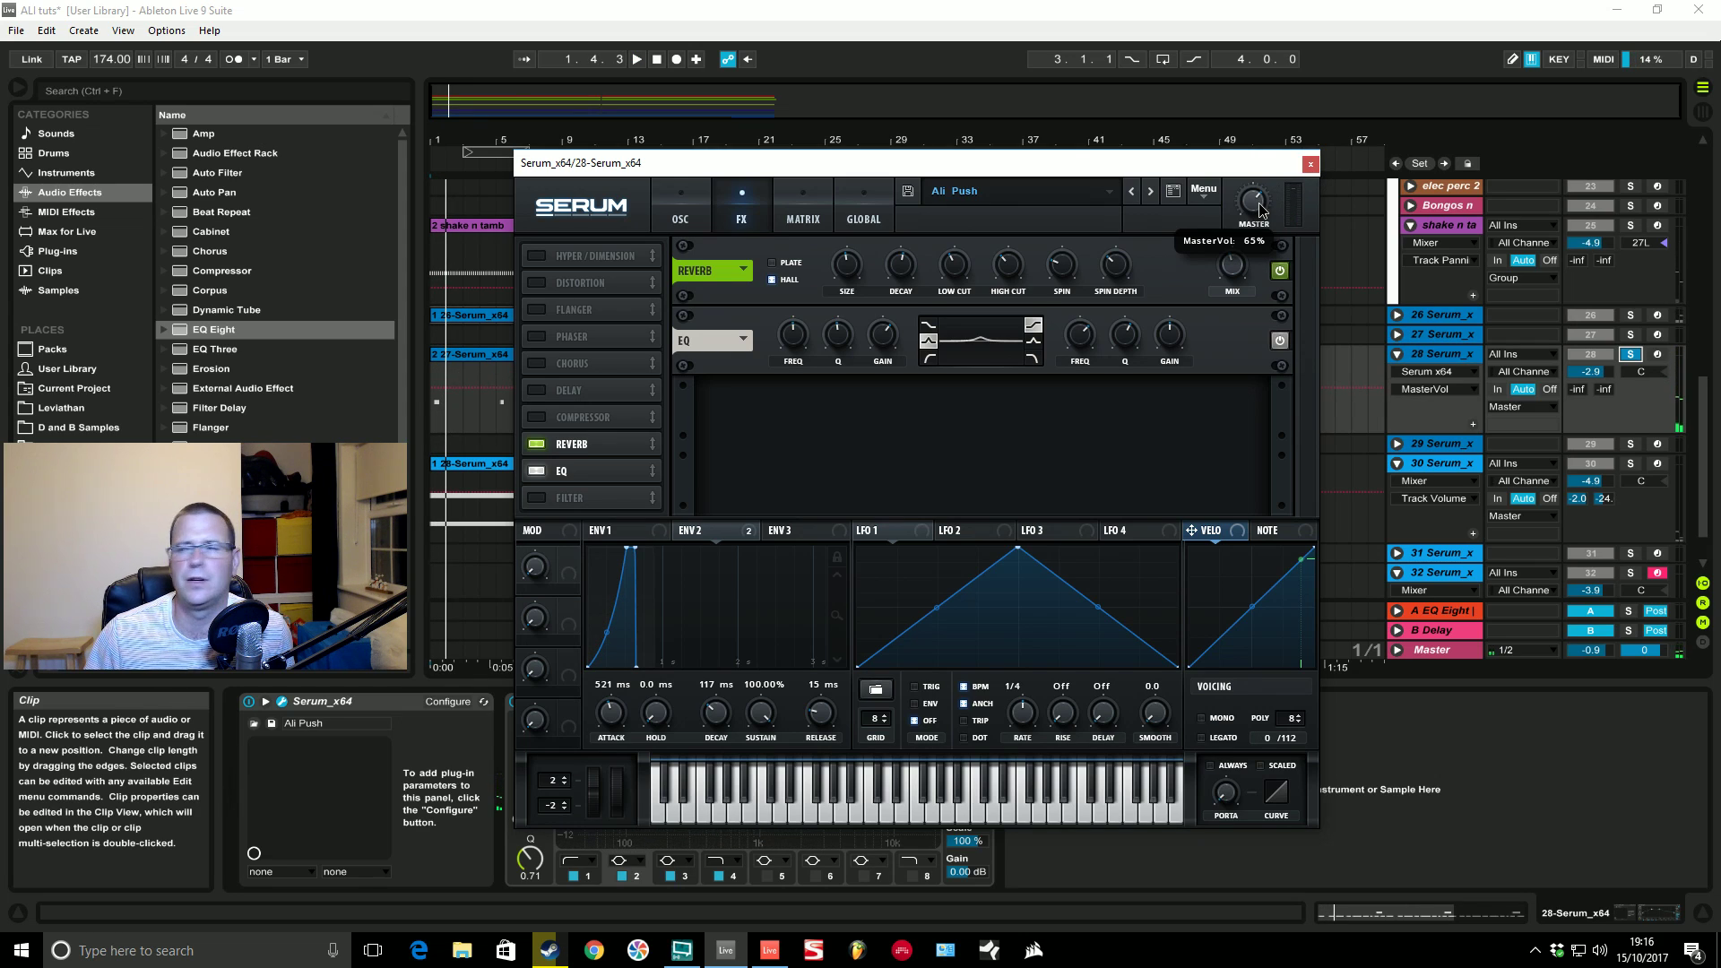
{"action": "left_click", "coordinate": [1311, 163]}
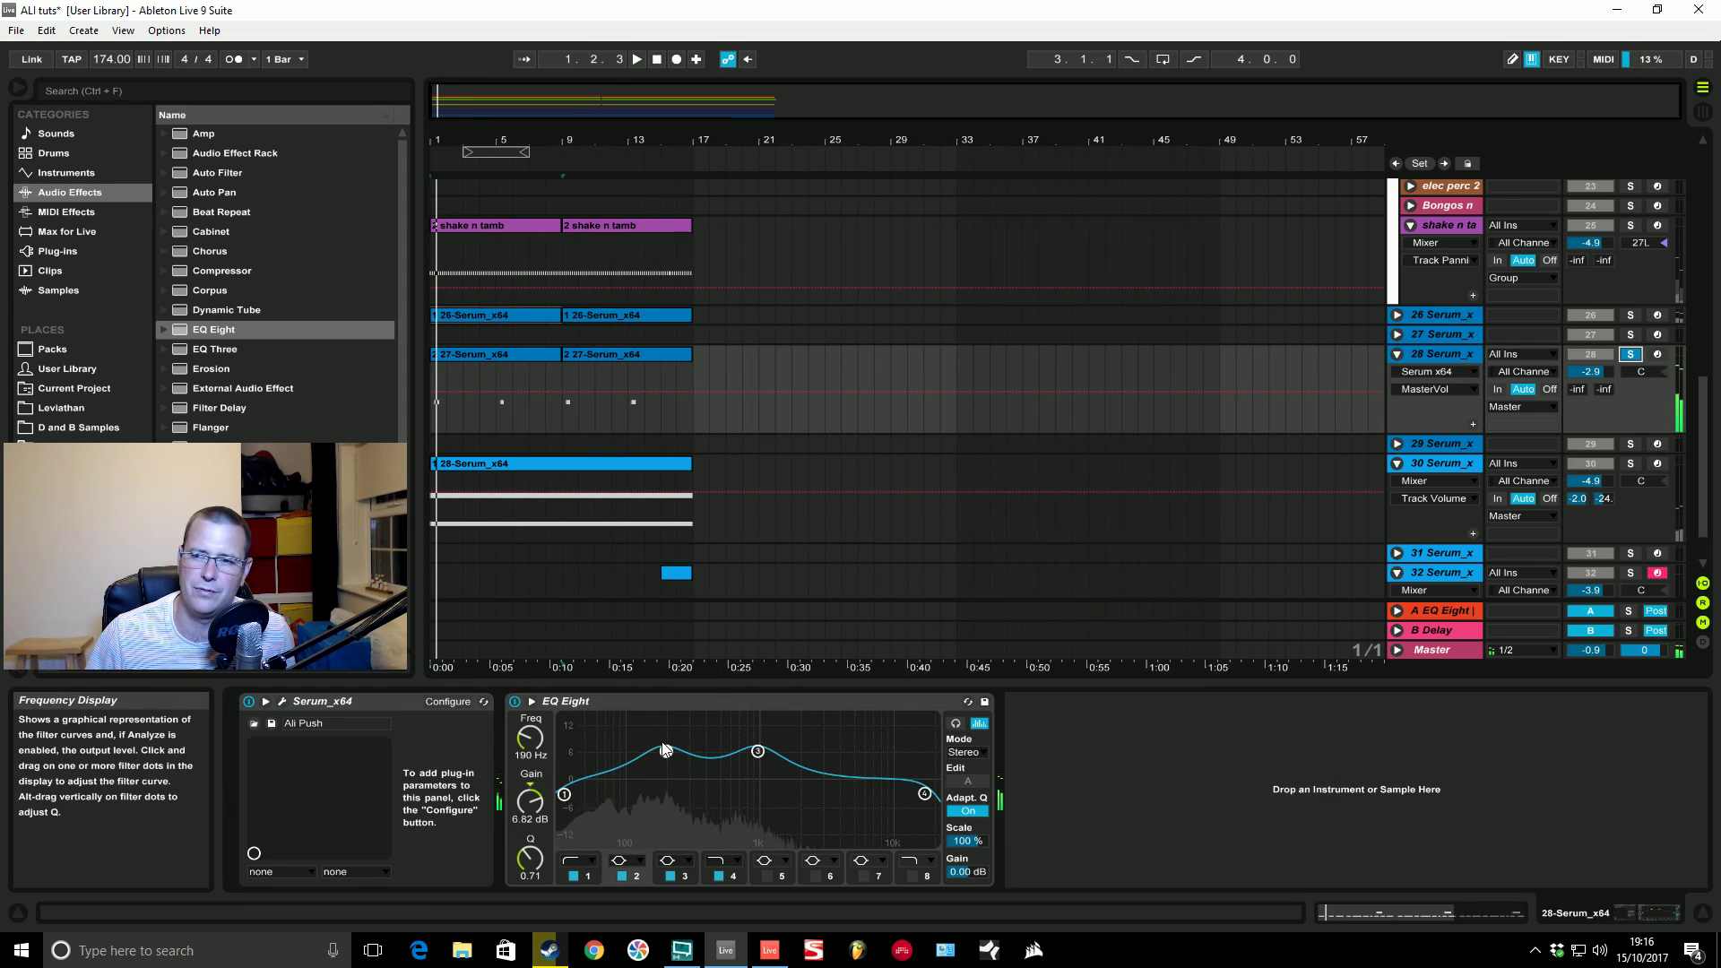
Step: Set the low-cut band of track 28's EQ Eight to 54.8 Hz and play the full mix with the track unsoloed
{"action": "mouse_move", "coordinate": [562, 792]}
{"action": "left_mouse_down"}
{"action": "mouse_move", "coordinate": [671, 805]}
{"action": "mouse_move", "coordinate": [597, 792]}
{"action": "left_mouse_up"}
{"action": "key", "text": "space"}
{"action": "key", "text": "space"}
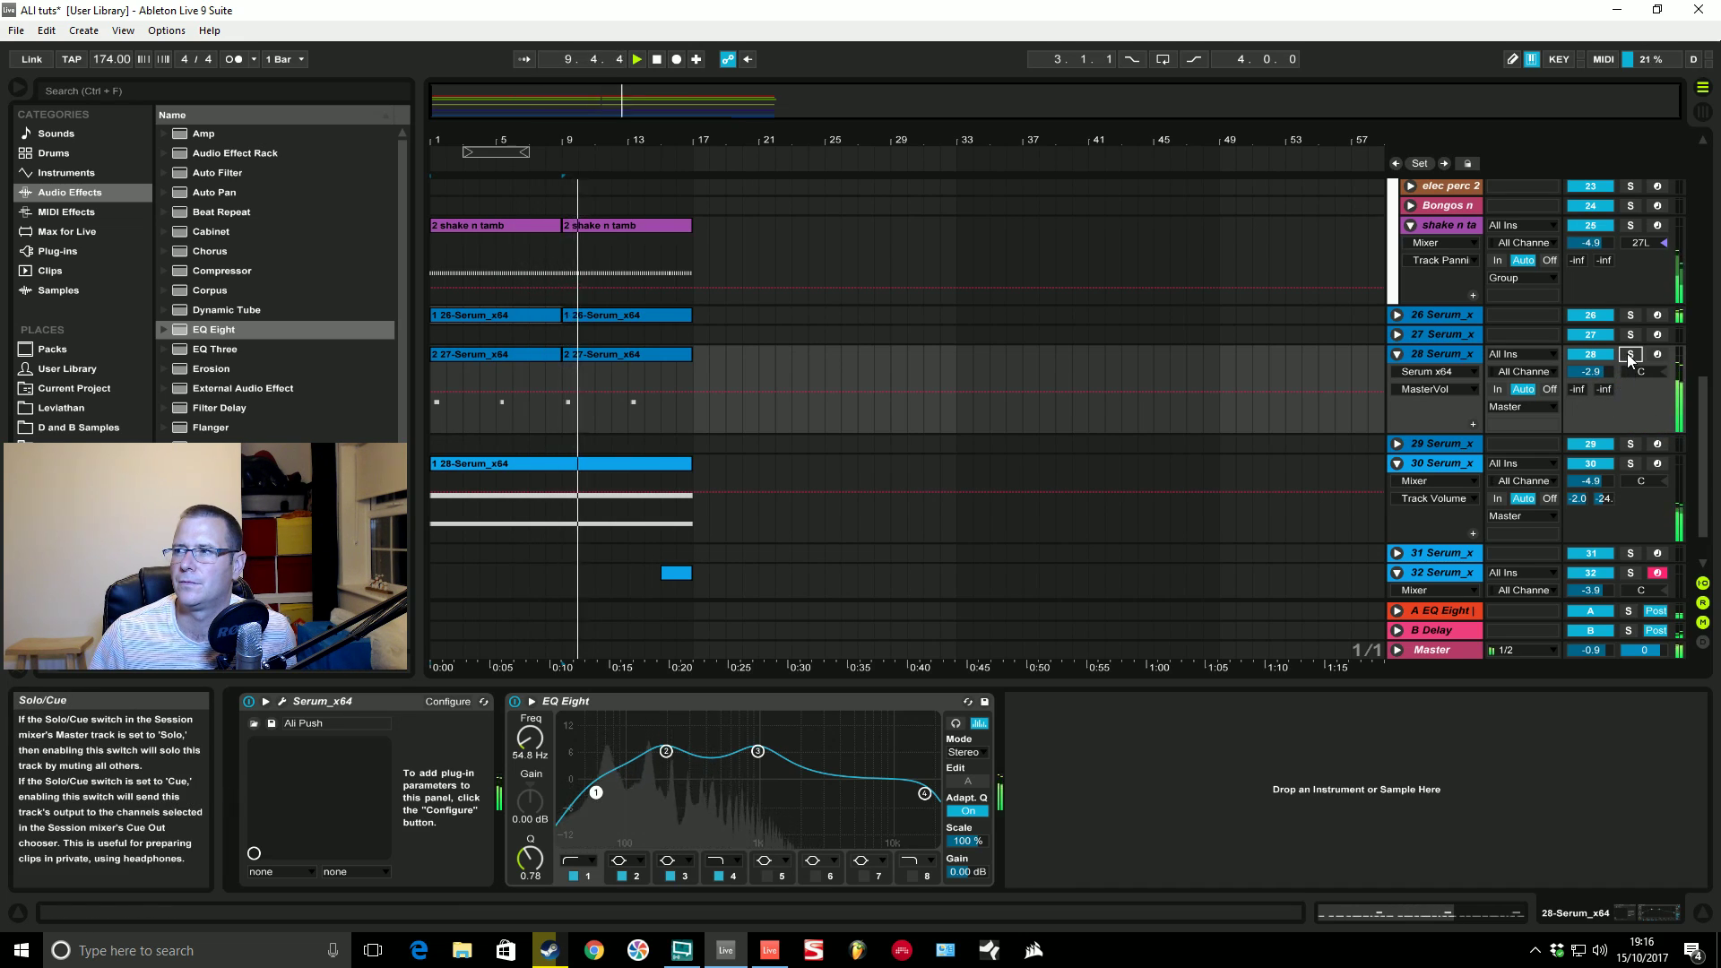
{"action": "scroll", "coordinate": [950, 450], "scroll_direction": "up", "scroll_amount": 5}
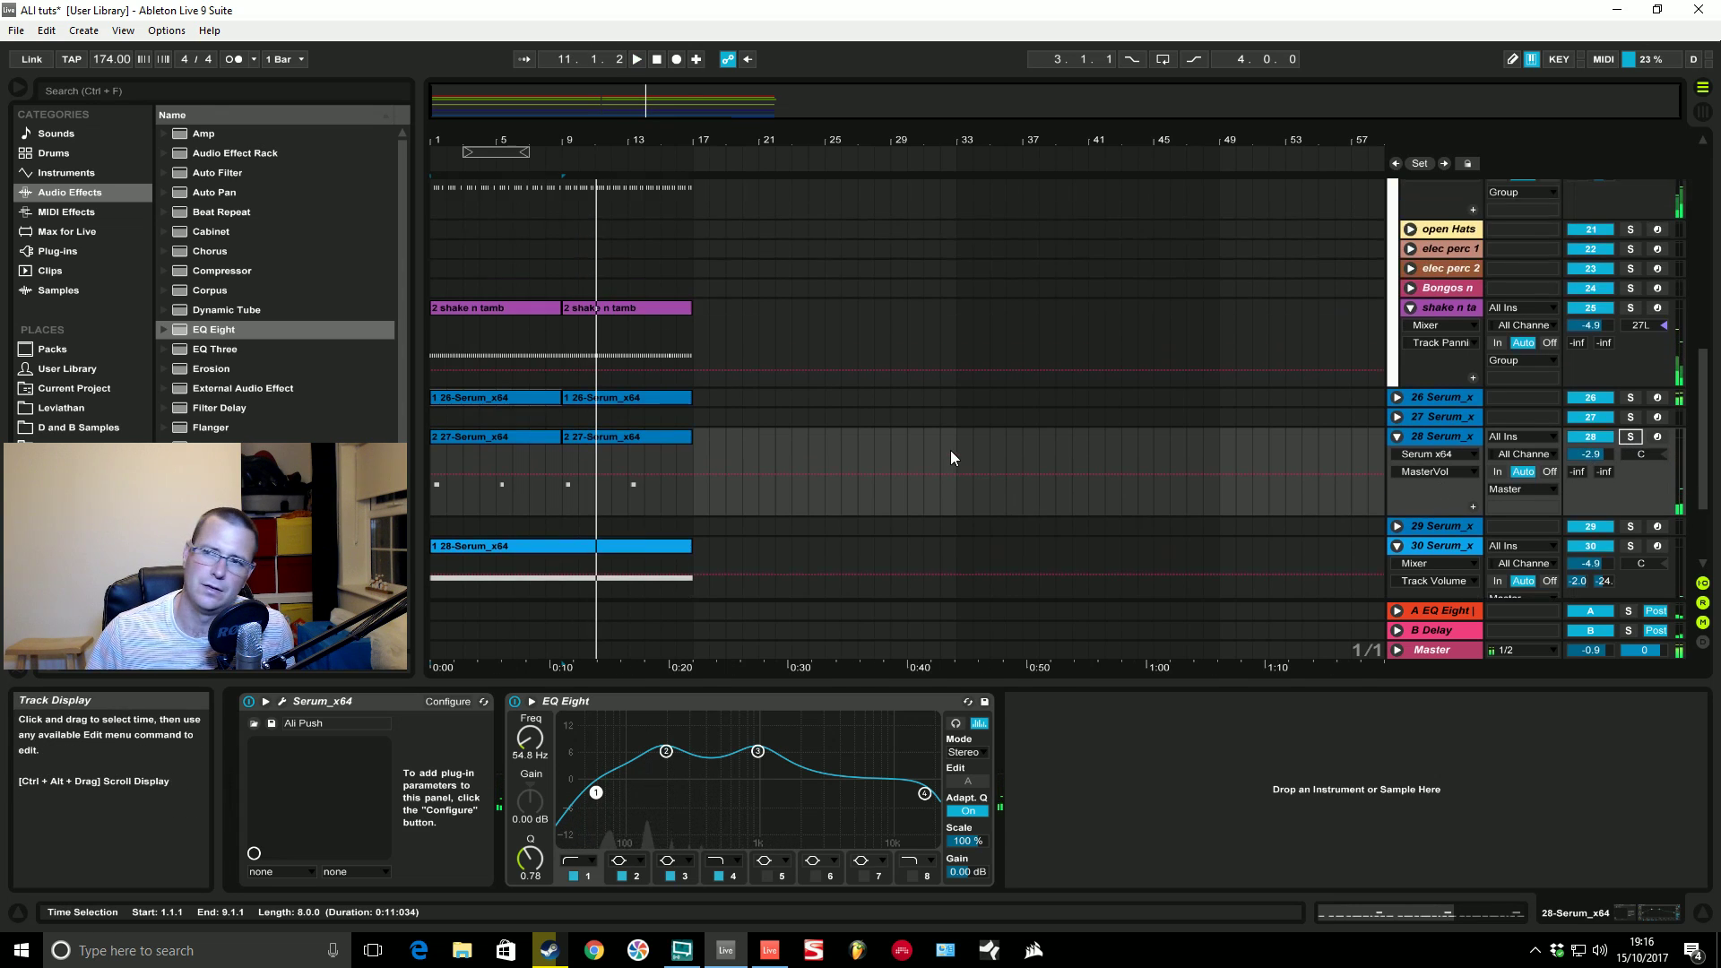
{"action": "scroll", "coordinate": [949, 450], "scroll_direction": "up", "scroll_amount": 8}
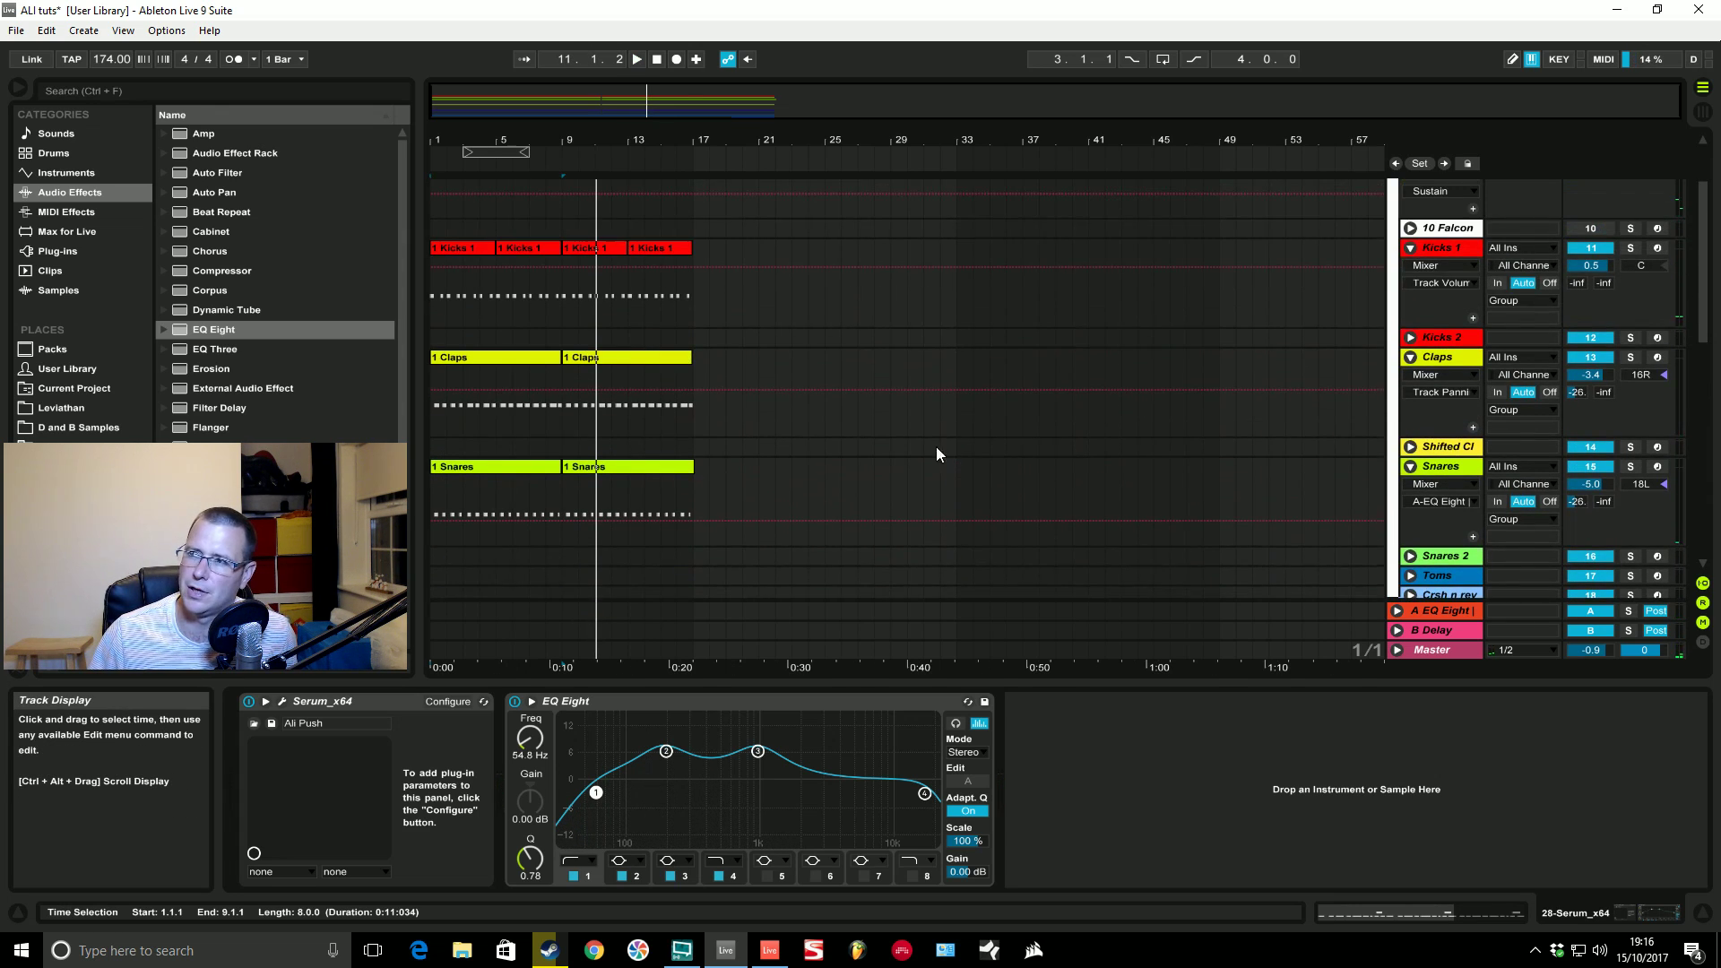
{"action": "scroll", "coordinate": [1604, 340], "scroll_direction": "down", "scroll_amount": 1}
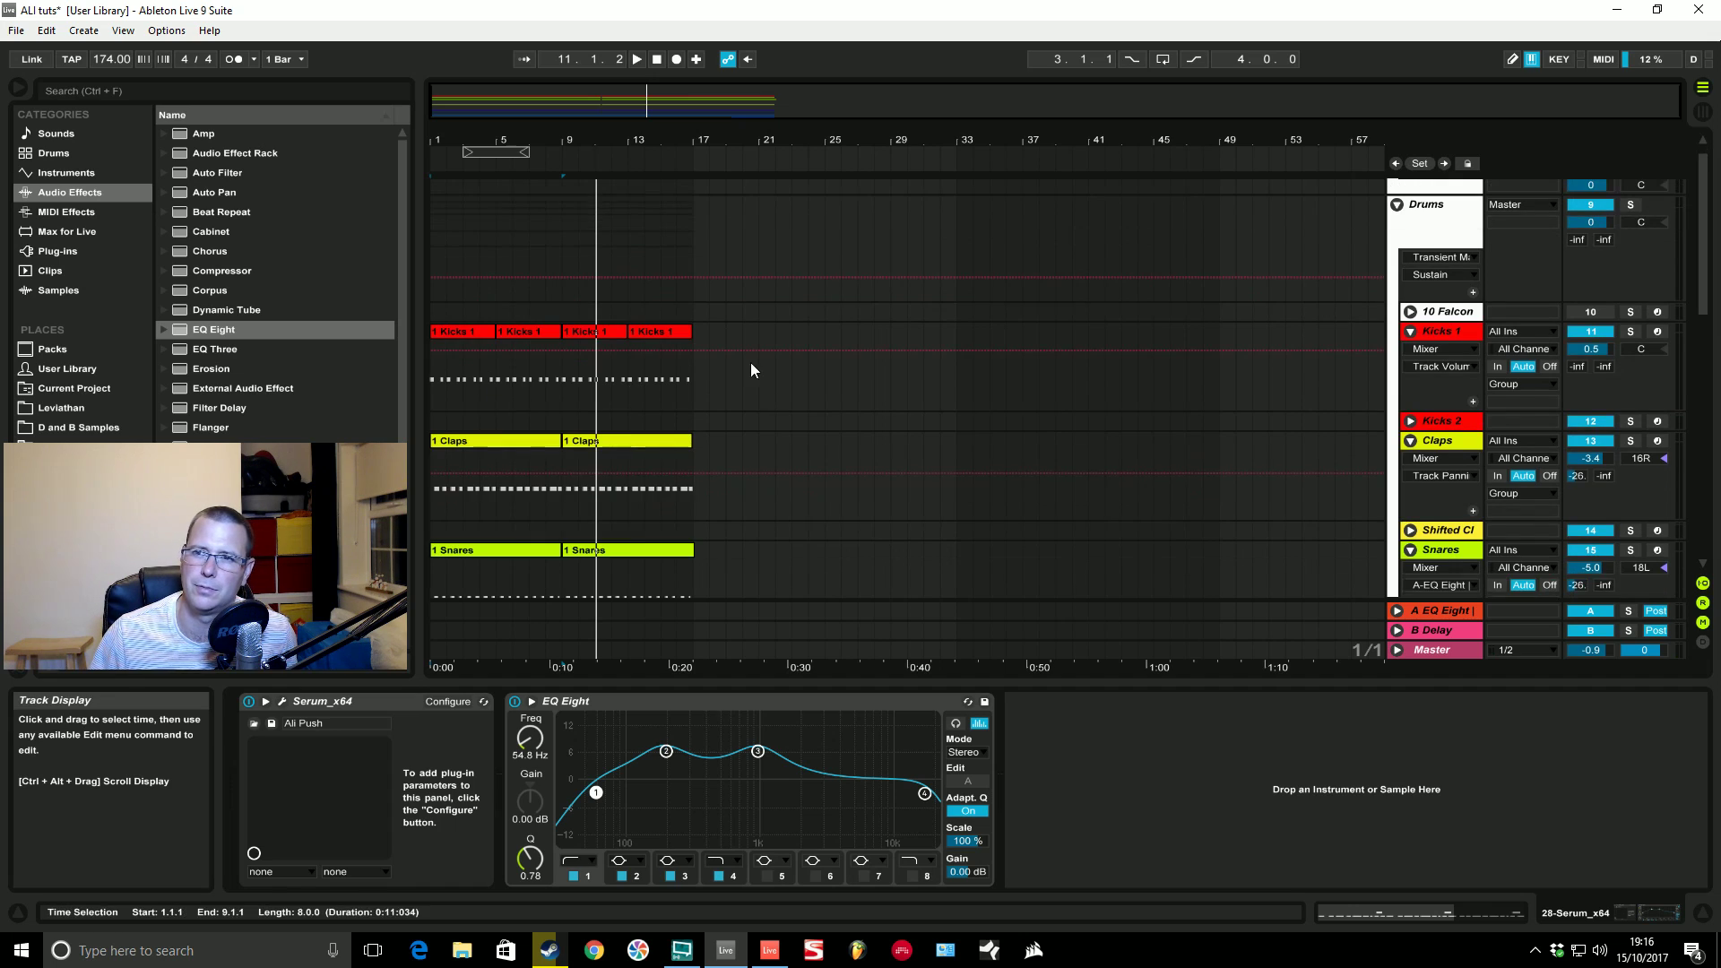
Step: Solo the Kicks 1, Claps and Snares tracks one after another and listen to each during playback
{"action": "left_click", "coordinate": [1631, 333]}
{"action": "key", "text": "space"}
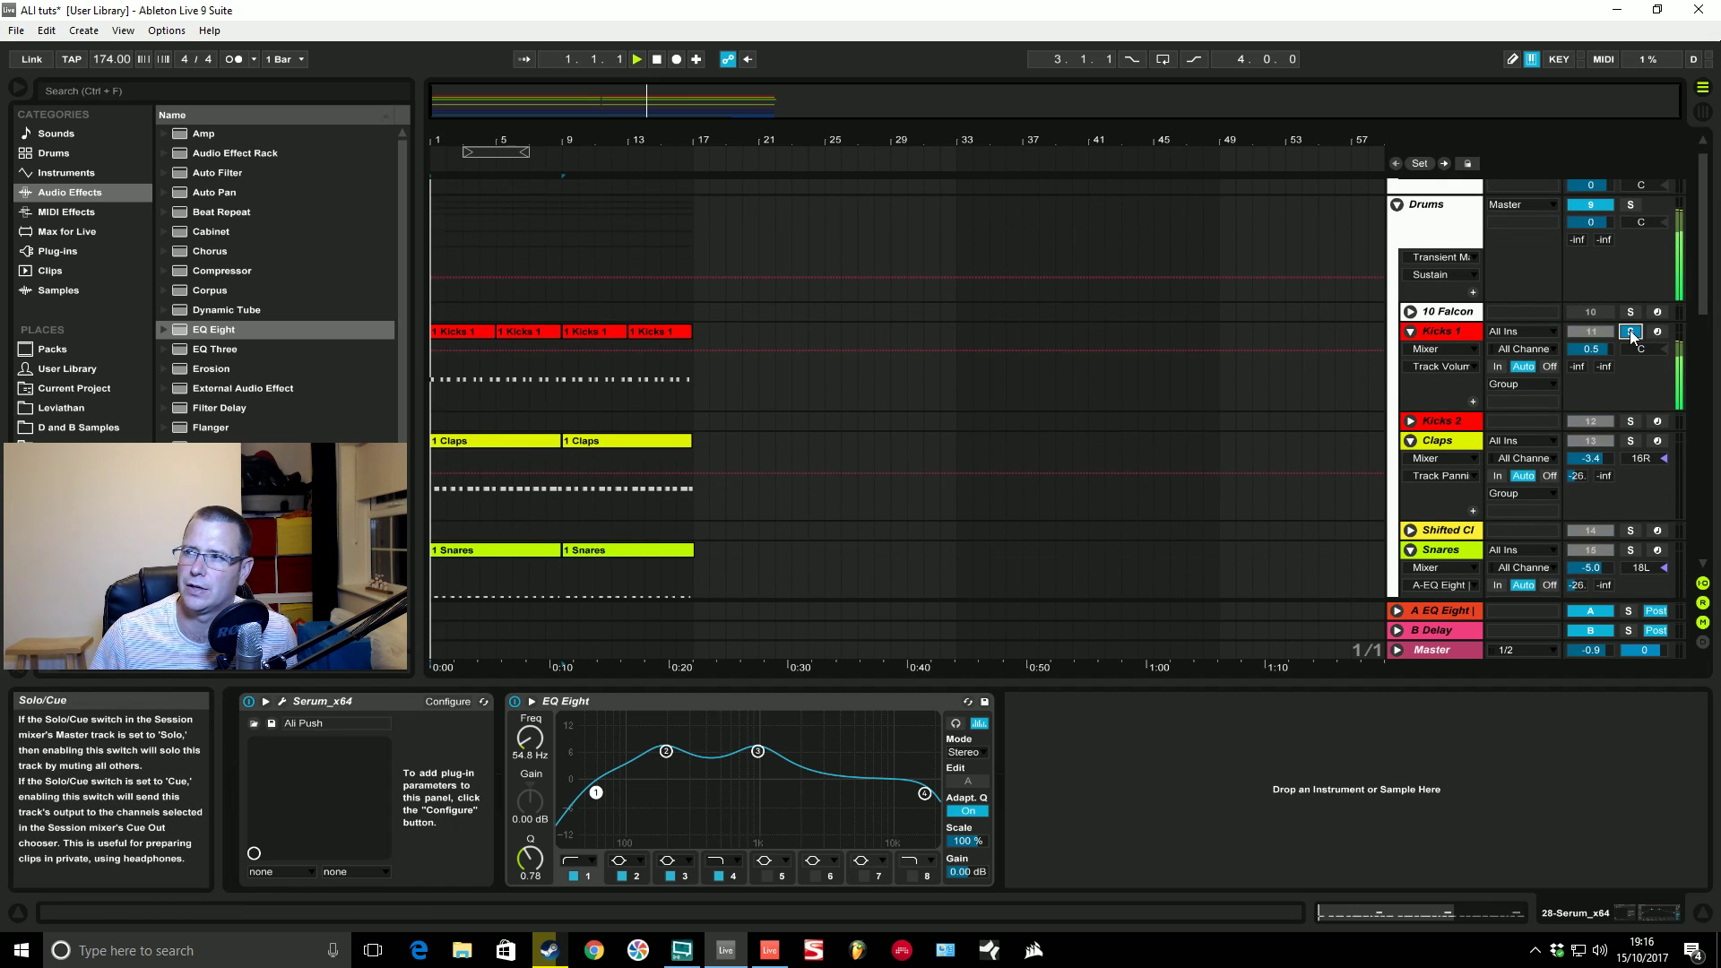
{"action": "left_click", "coordinate": [1632, 441]}
{"action": "scroll", "coordinate": [1632, 445], "scroll_direction": "down", "scroll_amount": 5}
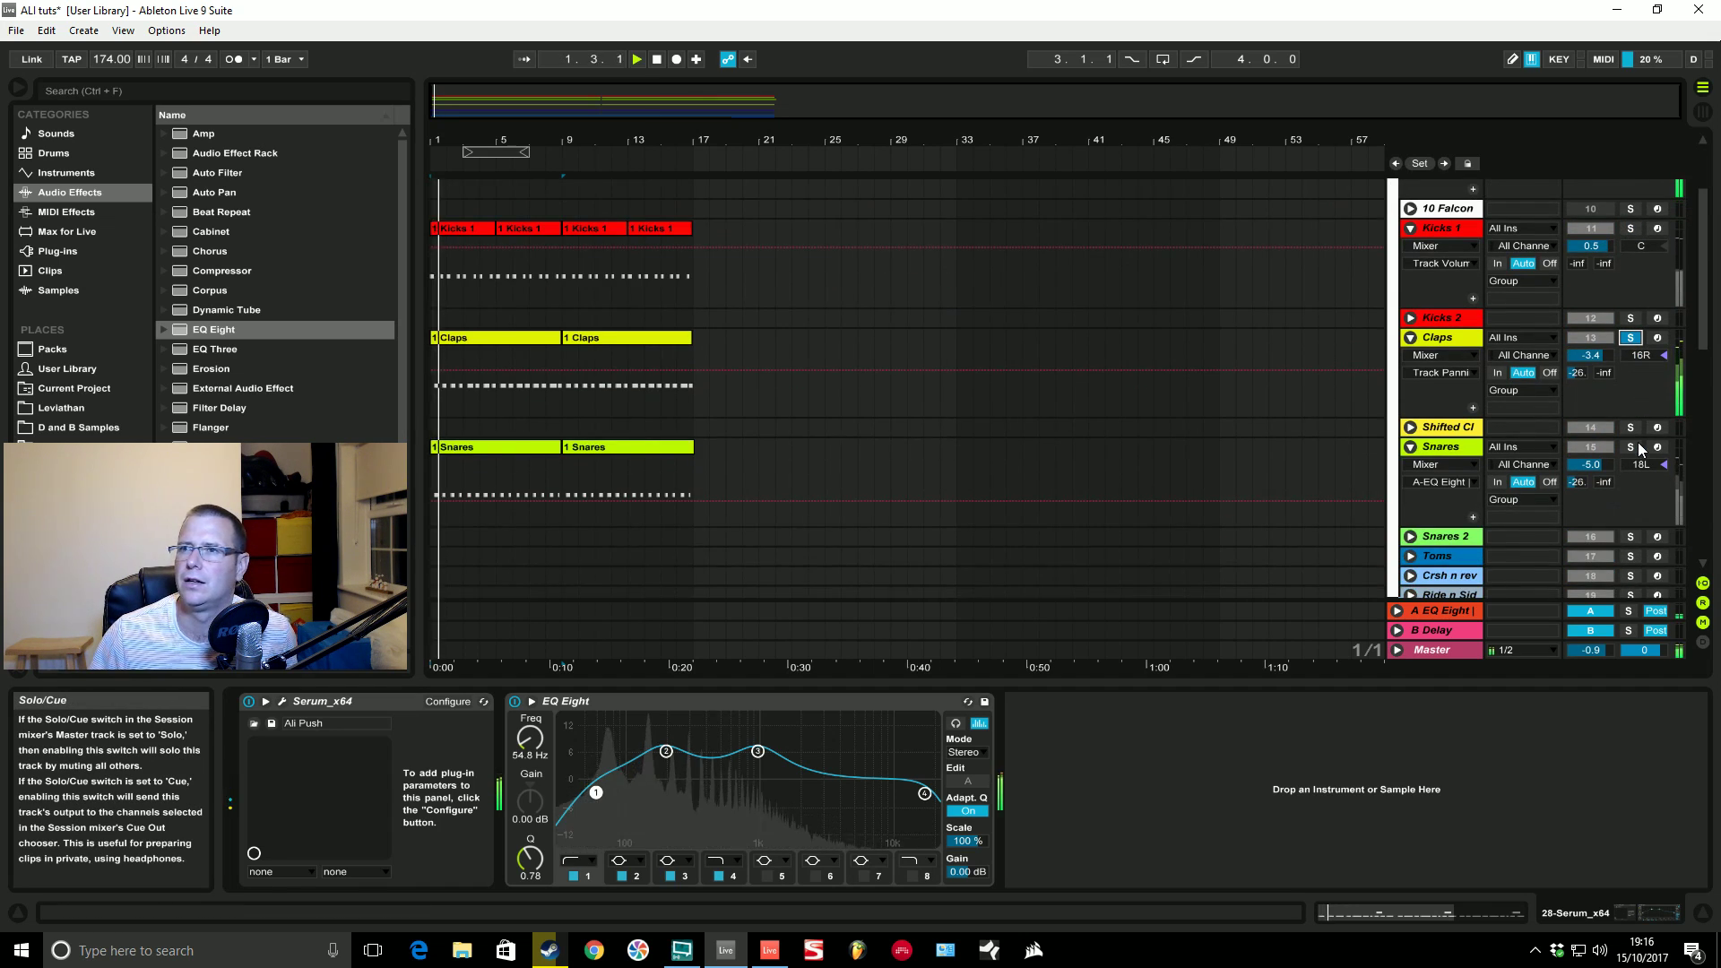
{"action": "scroll", "coordinate": [1629, 452], "scroll_direction": "down", "scroll_amount": 6}
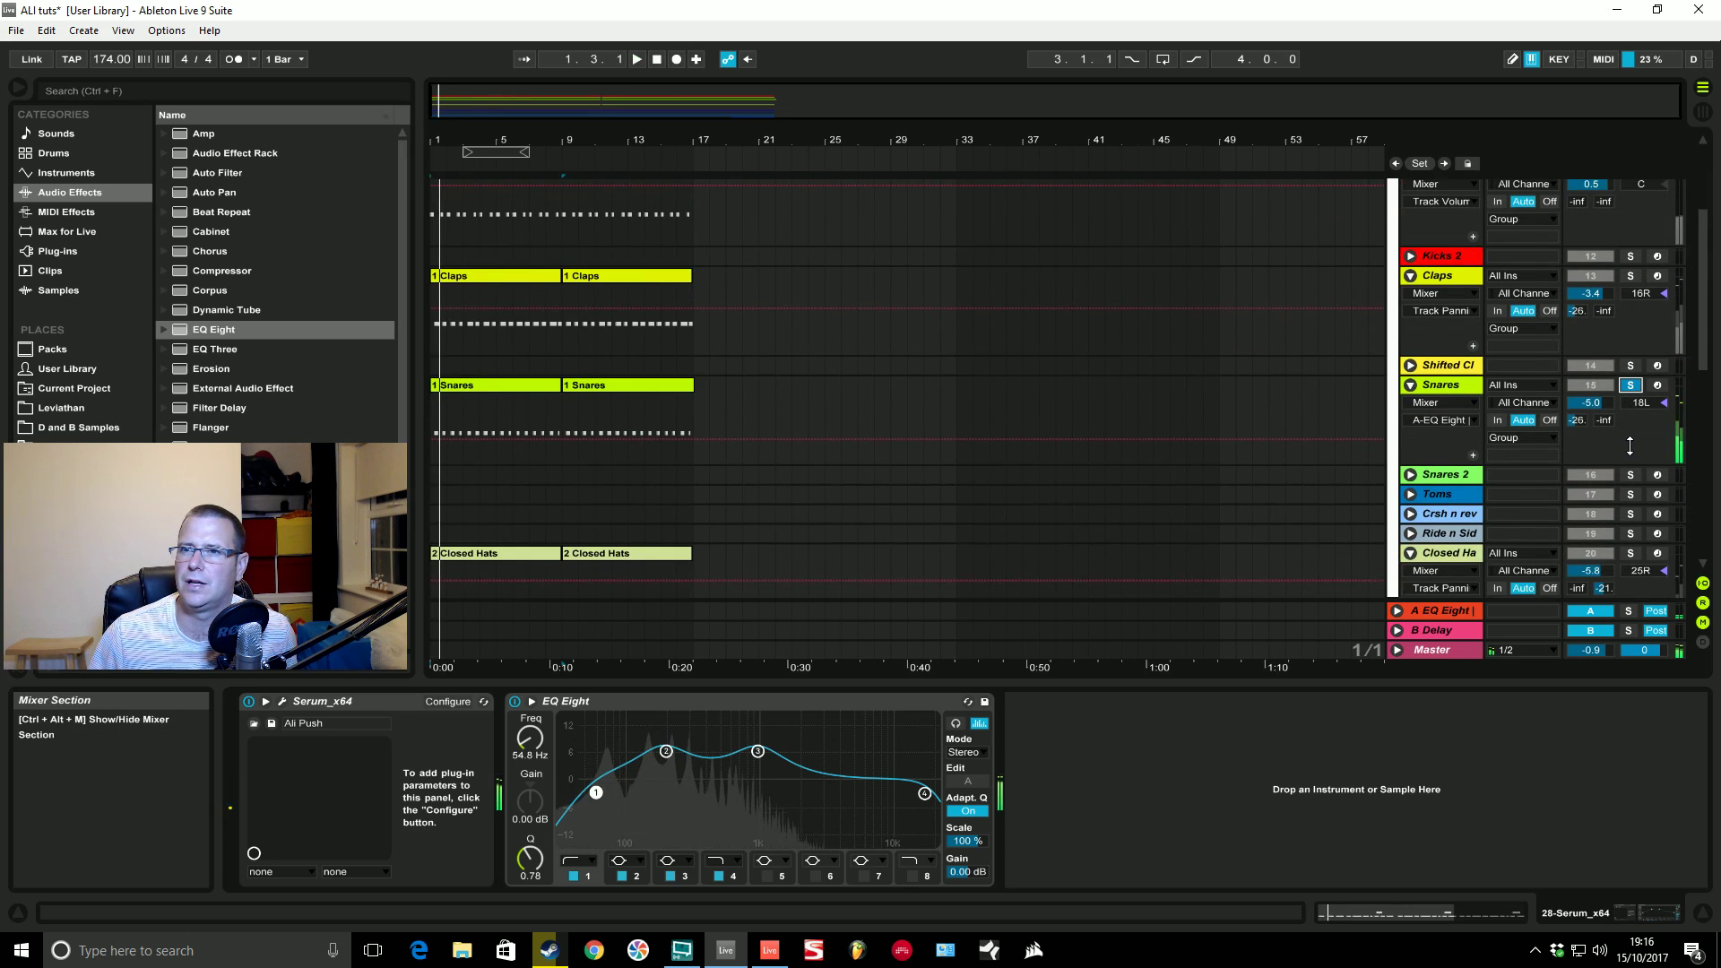
Step: Solo the Closed Hats track and the shake n tamb track in turn, auditioning each, and stop playback
{"action": "left_click", "coordinate": [1631, 493]}
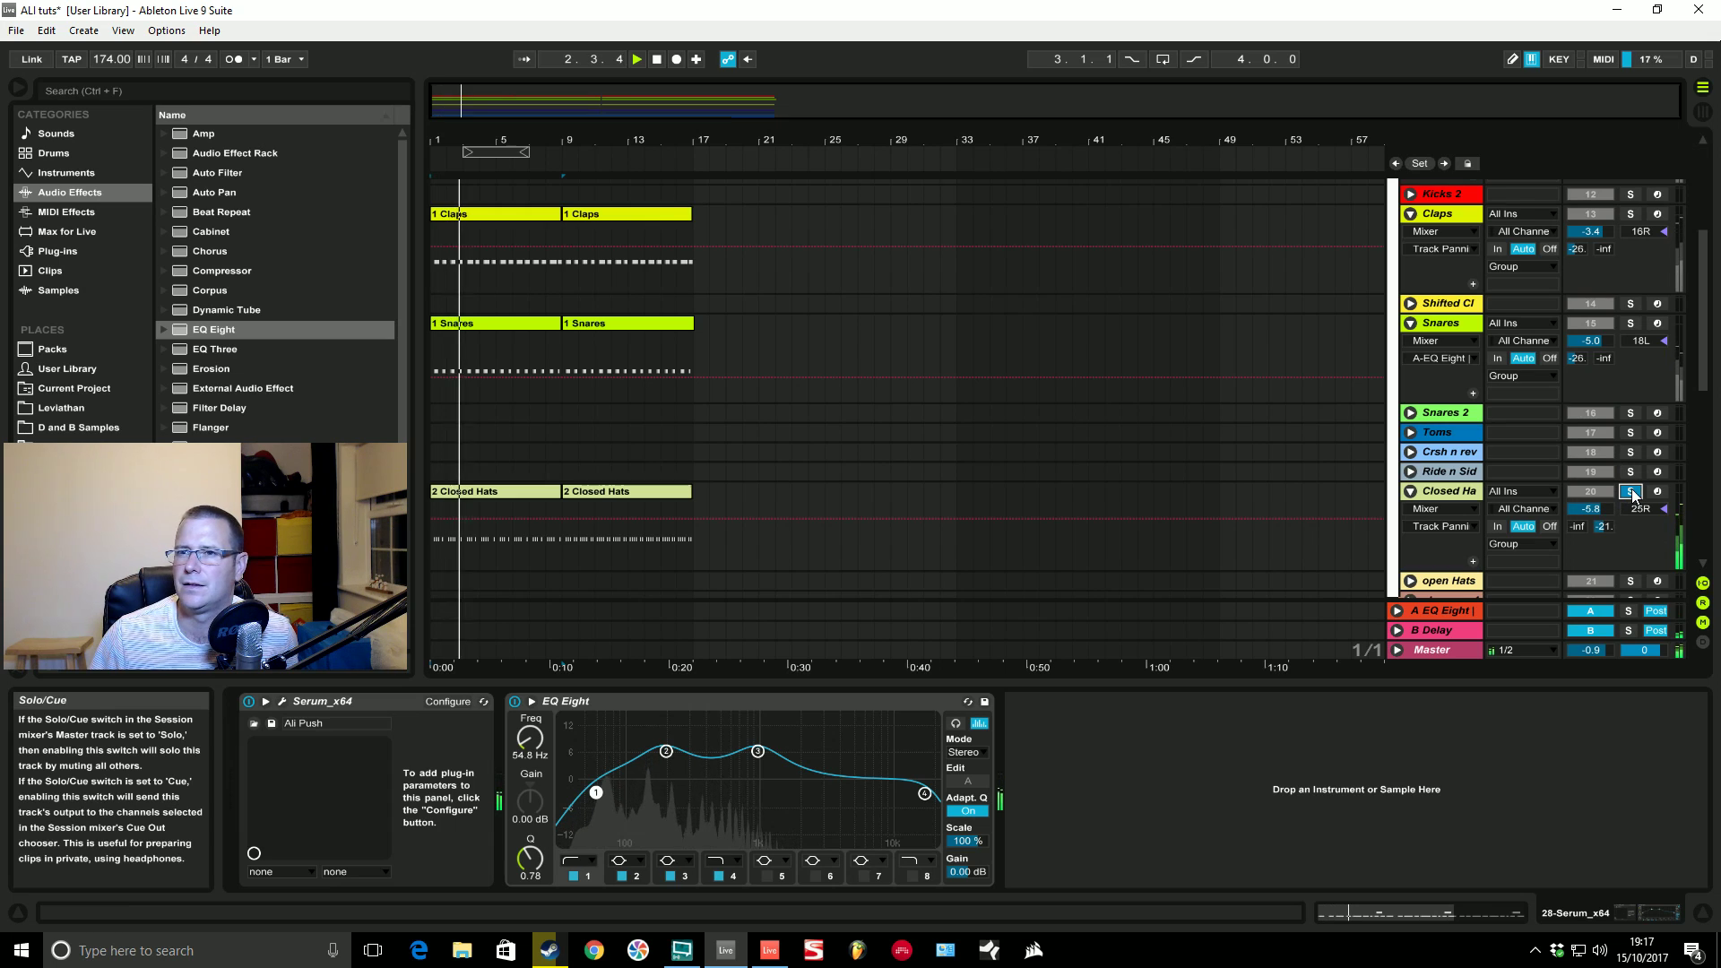
{"action": "scroll", "coordinate": [1628, 488], "scroll_direction": "down", "scroll_amount": 3}
{"action": "scroll", "coordinate": [1628, 488], "scroll_direction": "down", "scroll_amount": 6}
{"action": "key", "text": "space"}
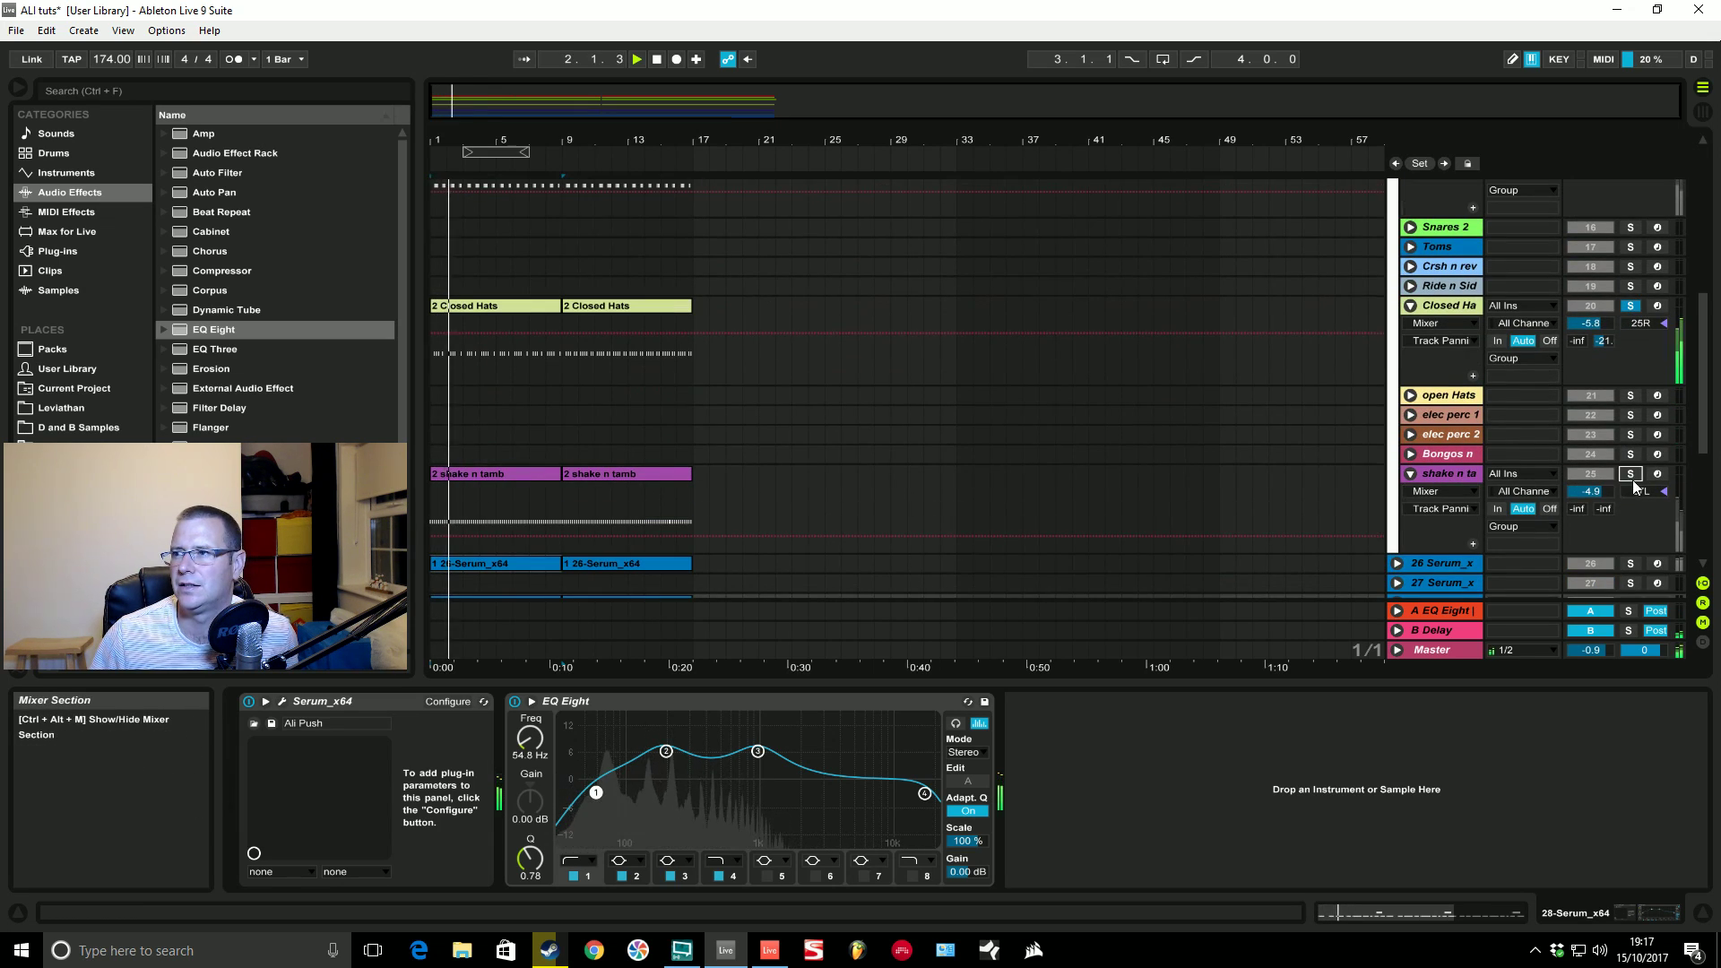
{"action": "left_click", "coordinate": [1635, 478]}
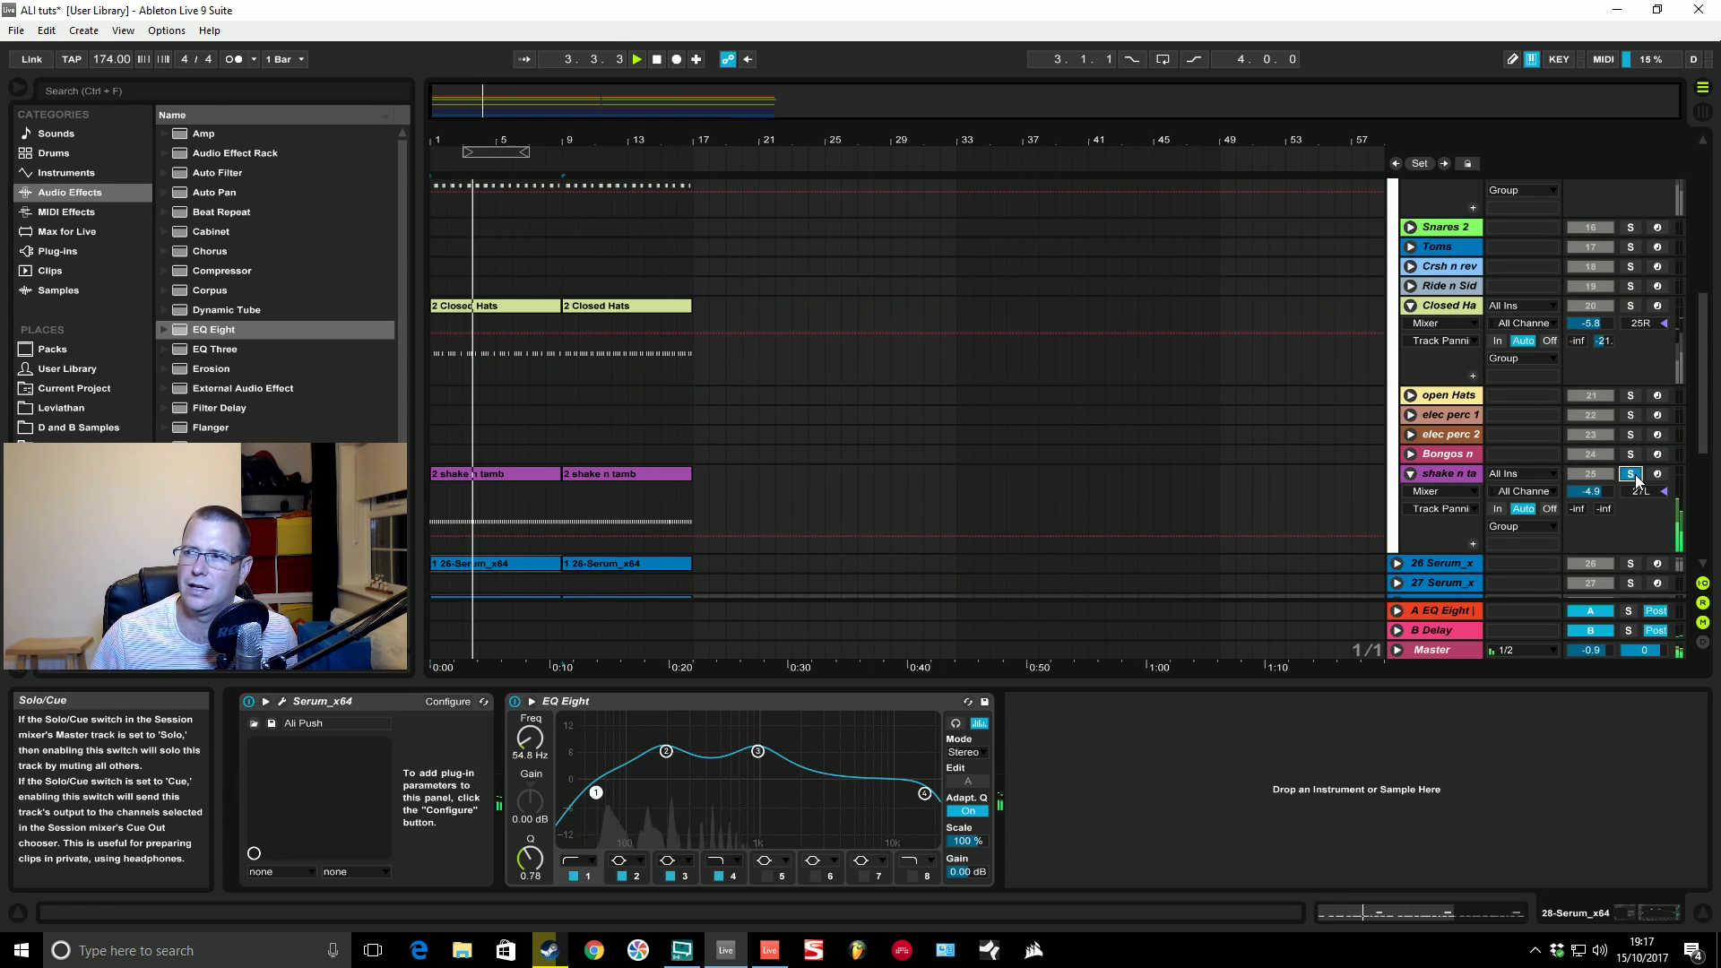
{"action": "key", "text": "space"}
Step: Display the Drums group's effects chain and fold the group to hide its individual drum tracks
{"action": "scroll", "coordinate": [1635, 478], "scroll_direction": "down", "scroll_amount": 3}
{"action": "scroll", "coordinate": [1635, 479], "scroll_direction": "up", "scroll_amount": 4}
{"action": "scroll", "coordinate": [1636, 478], "scroll_direction": "up", "scroll_amount": 10}
{"action": "left_click", "coordinate": [1431, 242]}
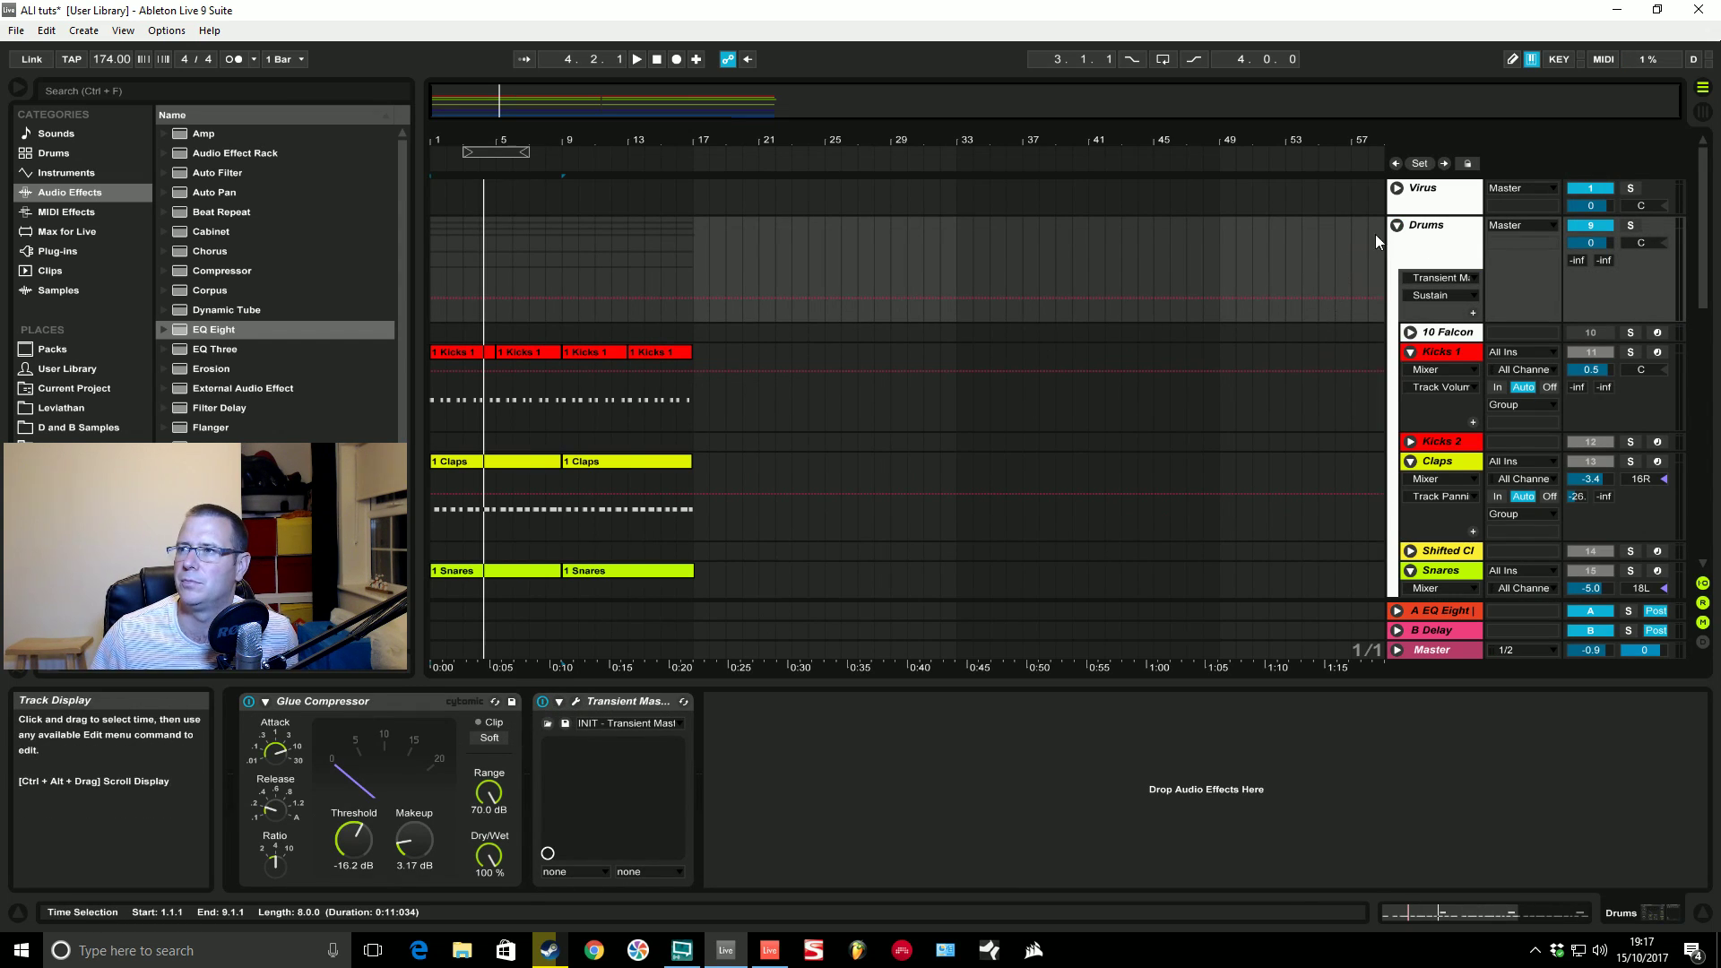
{"action": "left_click", "coordinate": [1397, 225]}
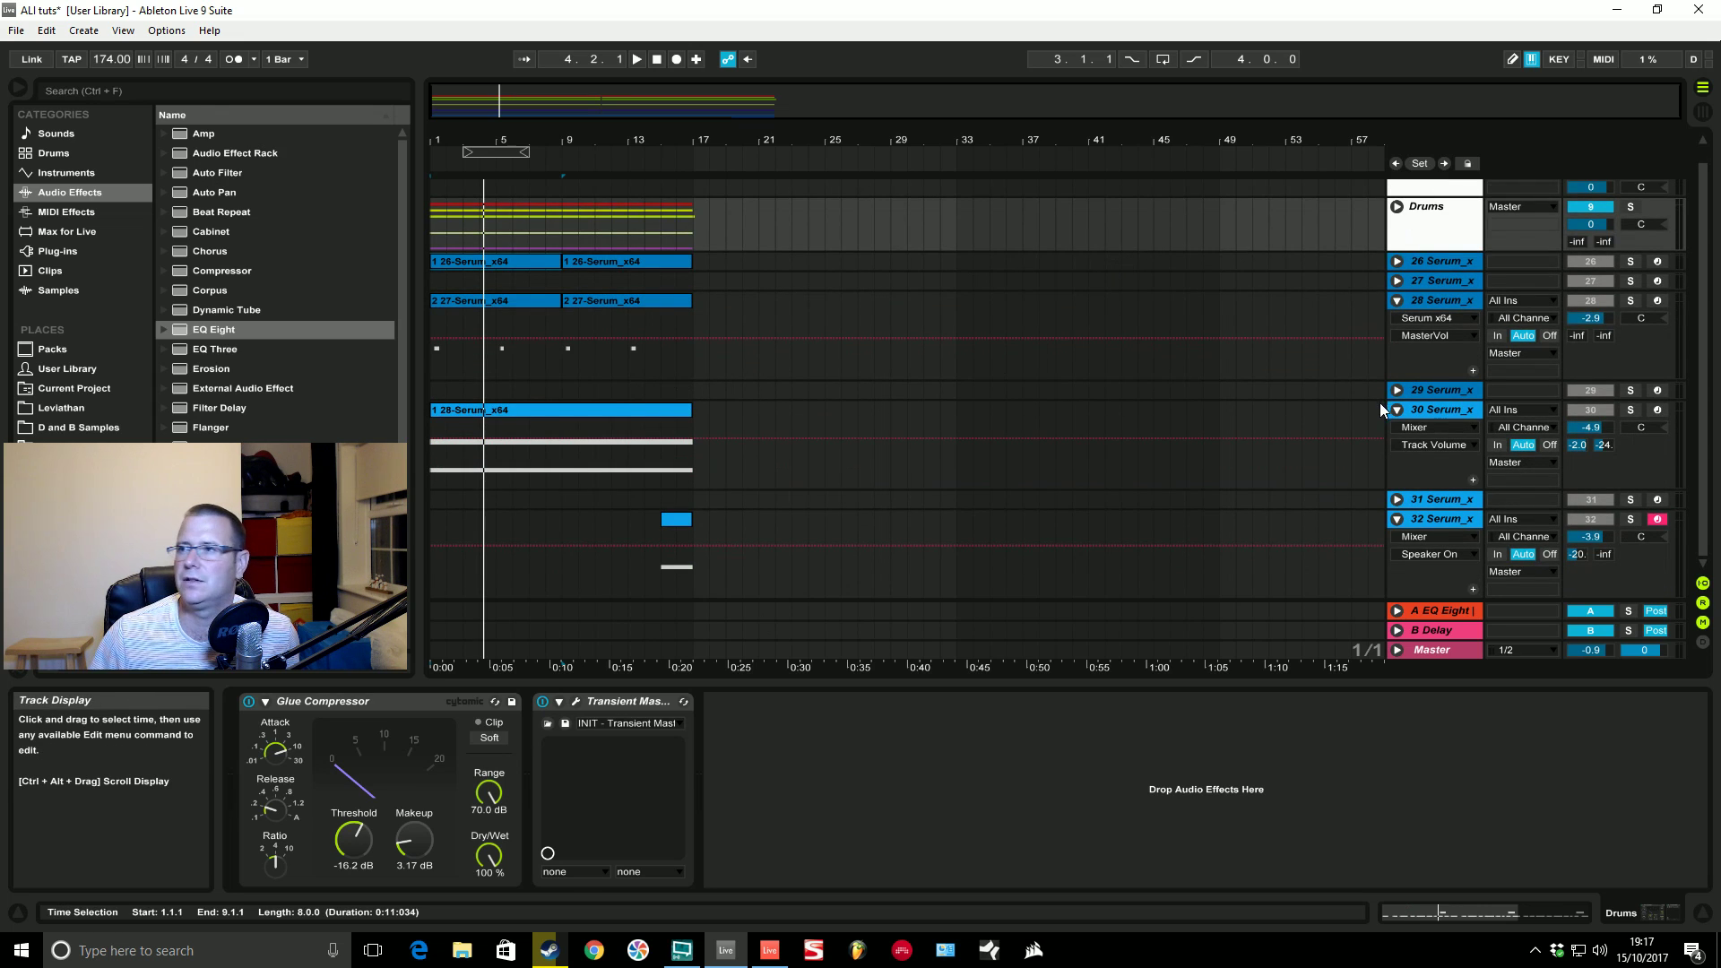
Step: Open the Serum plug-in window holding the Ali pad patch on track 30
{"action": "left_click", "coordinate": [1456, 417]}
{"action": "left_click", "coordinate": [1439, 499]}
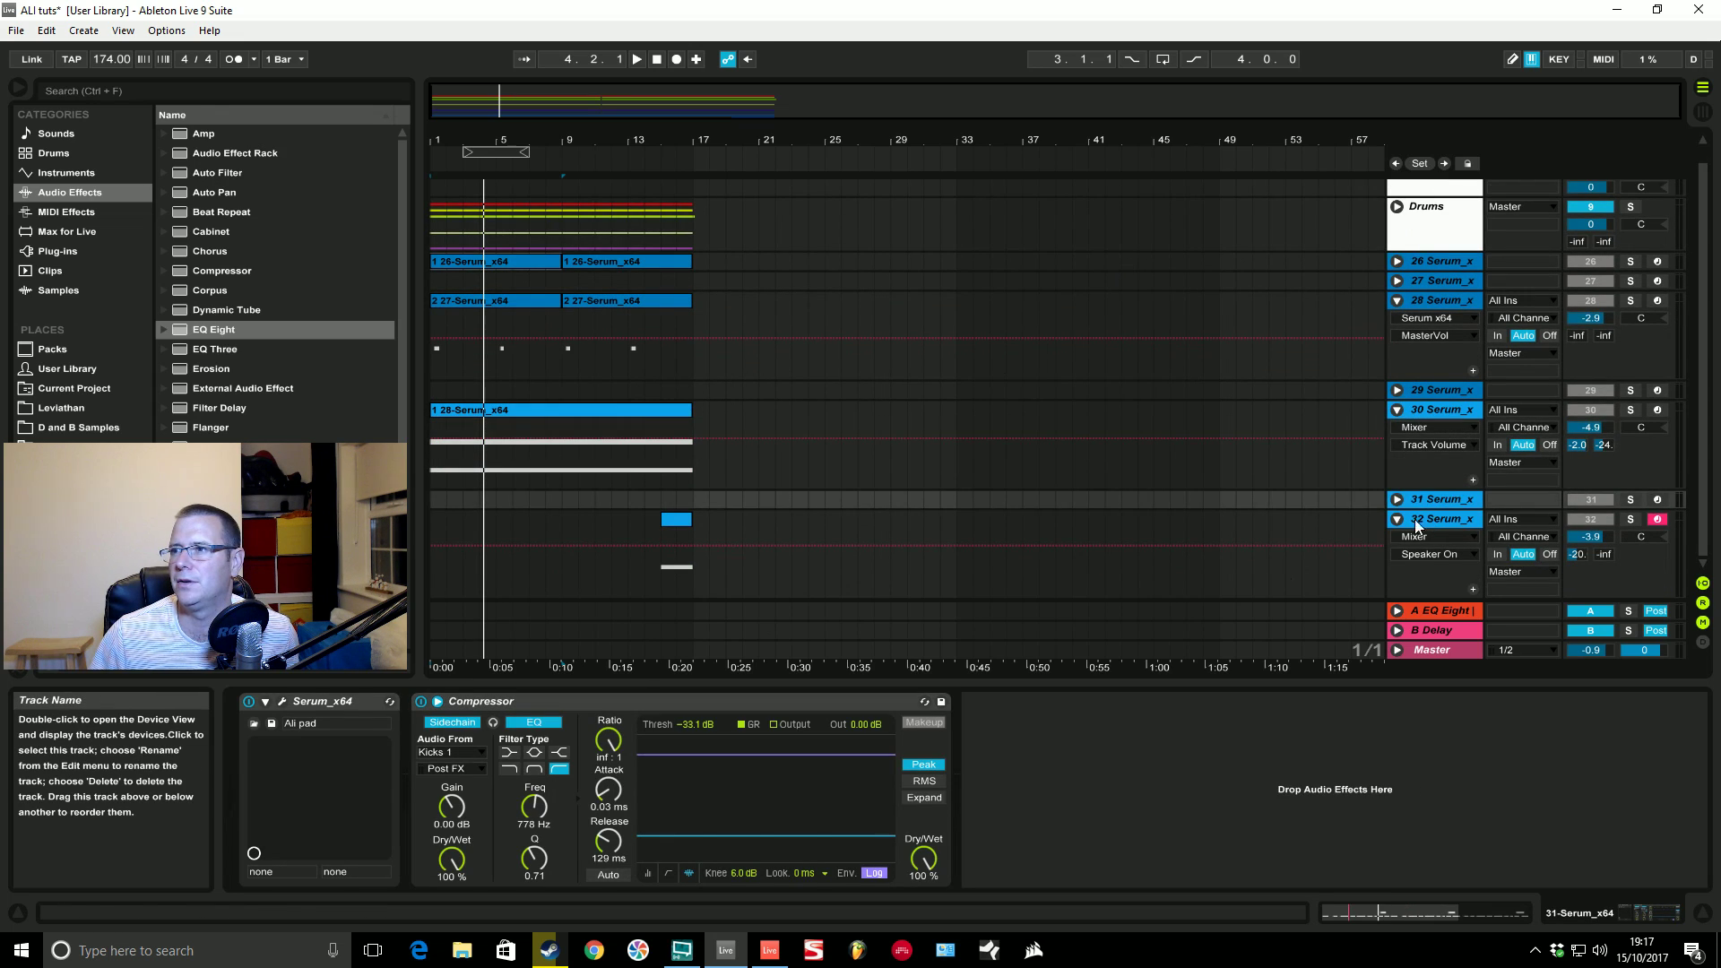
{"action": "left_click", "coordinate": [282, 701]}
{"action": "left_click", "coordinate": [1488, 220]}
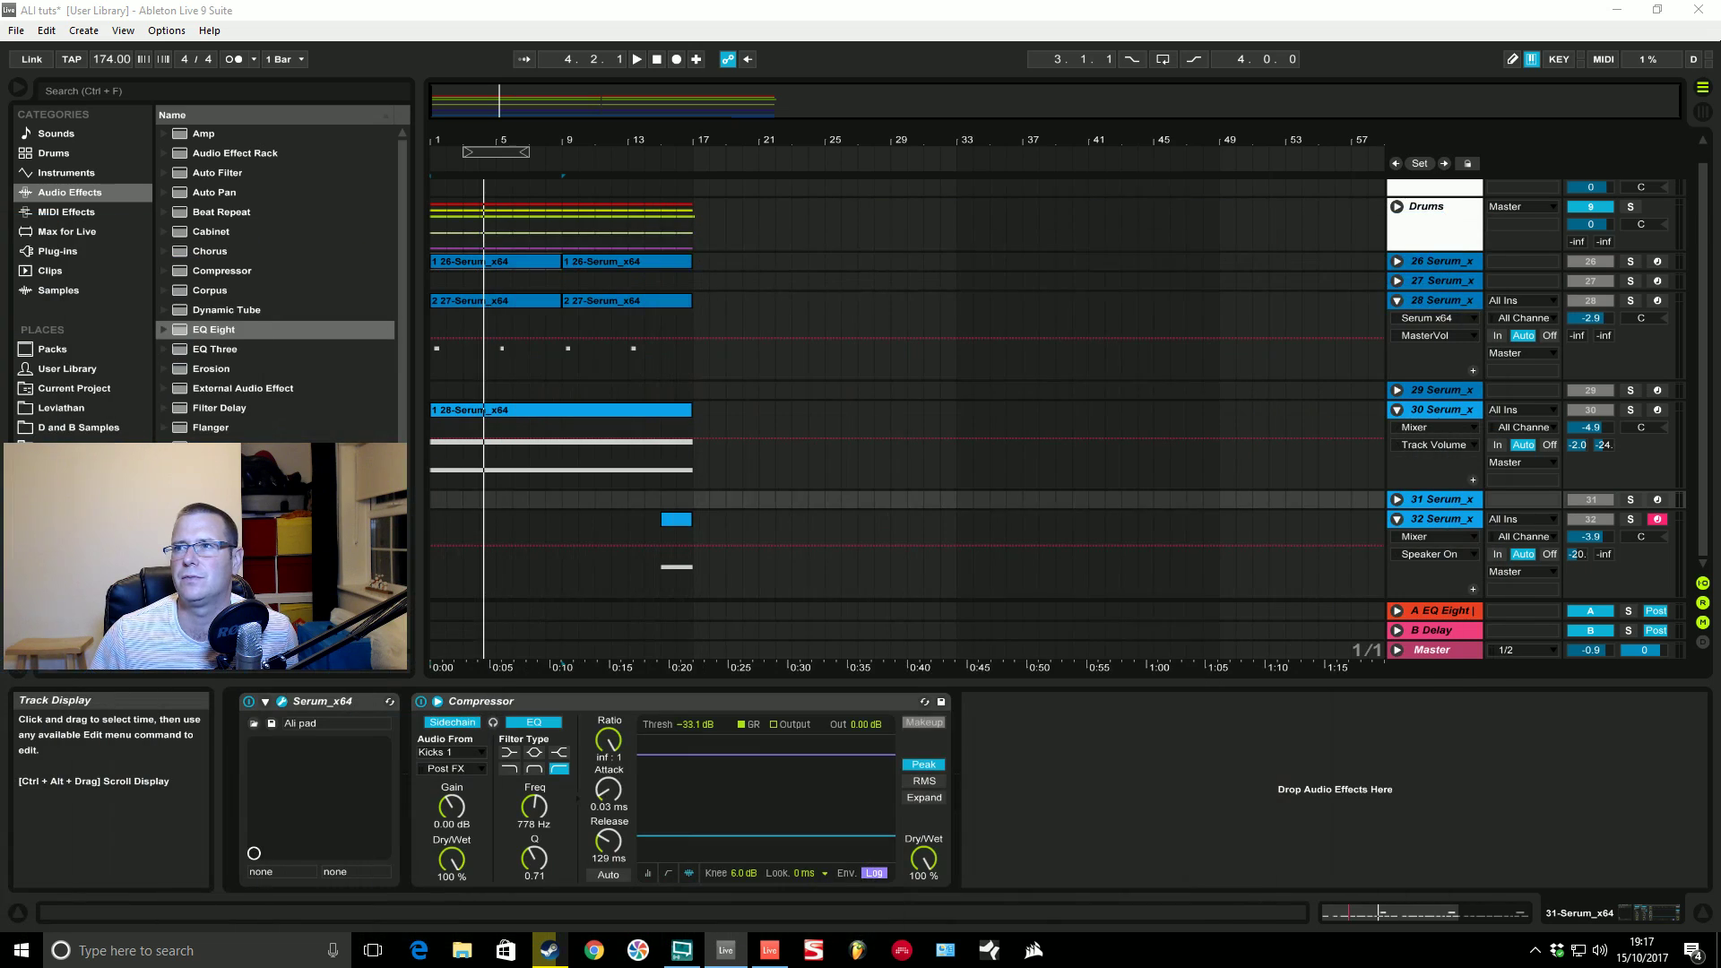
{"action": "left_click", "coordinate": [1438, 409]}
{"action": "left_click", "coordinate": [281, 701]}
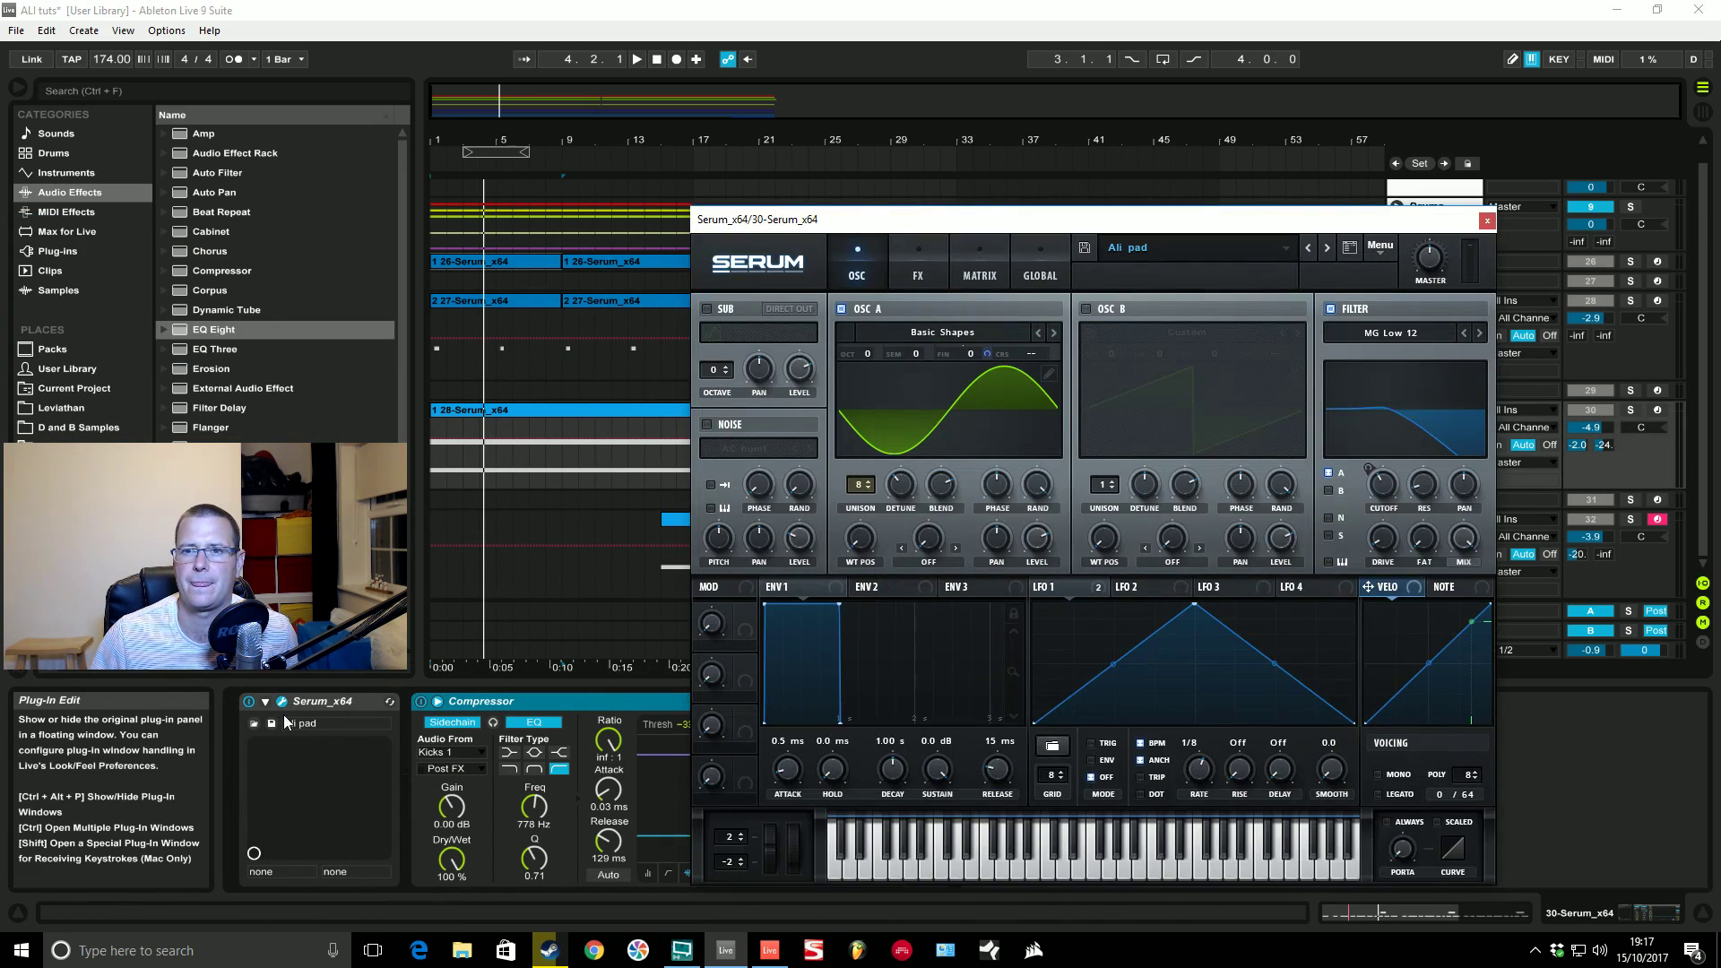
Step: Solo track 30 and audition the Ali pad patch, keeping the Serum window clear of the track controls
{"action": "key", "text": "space"}
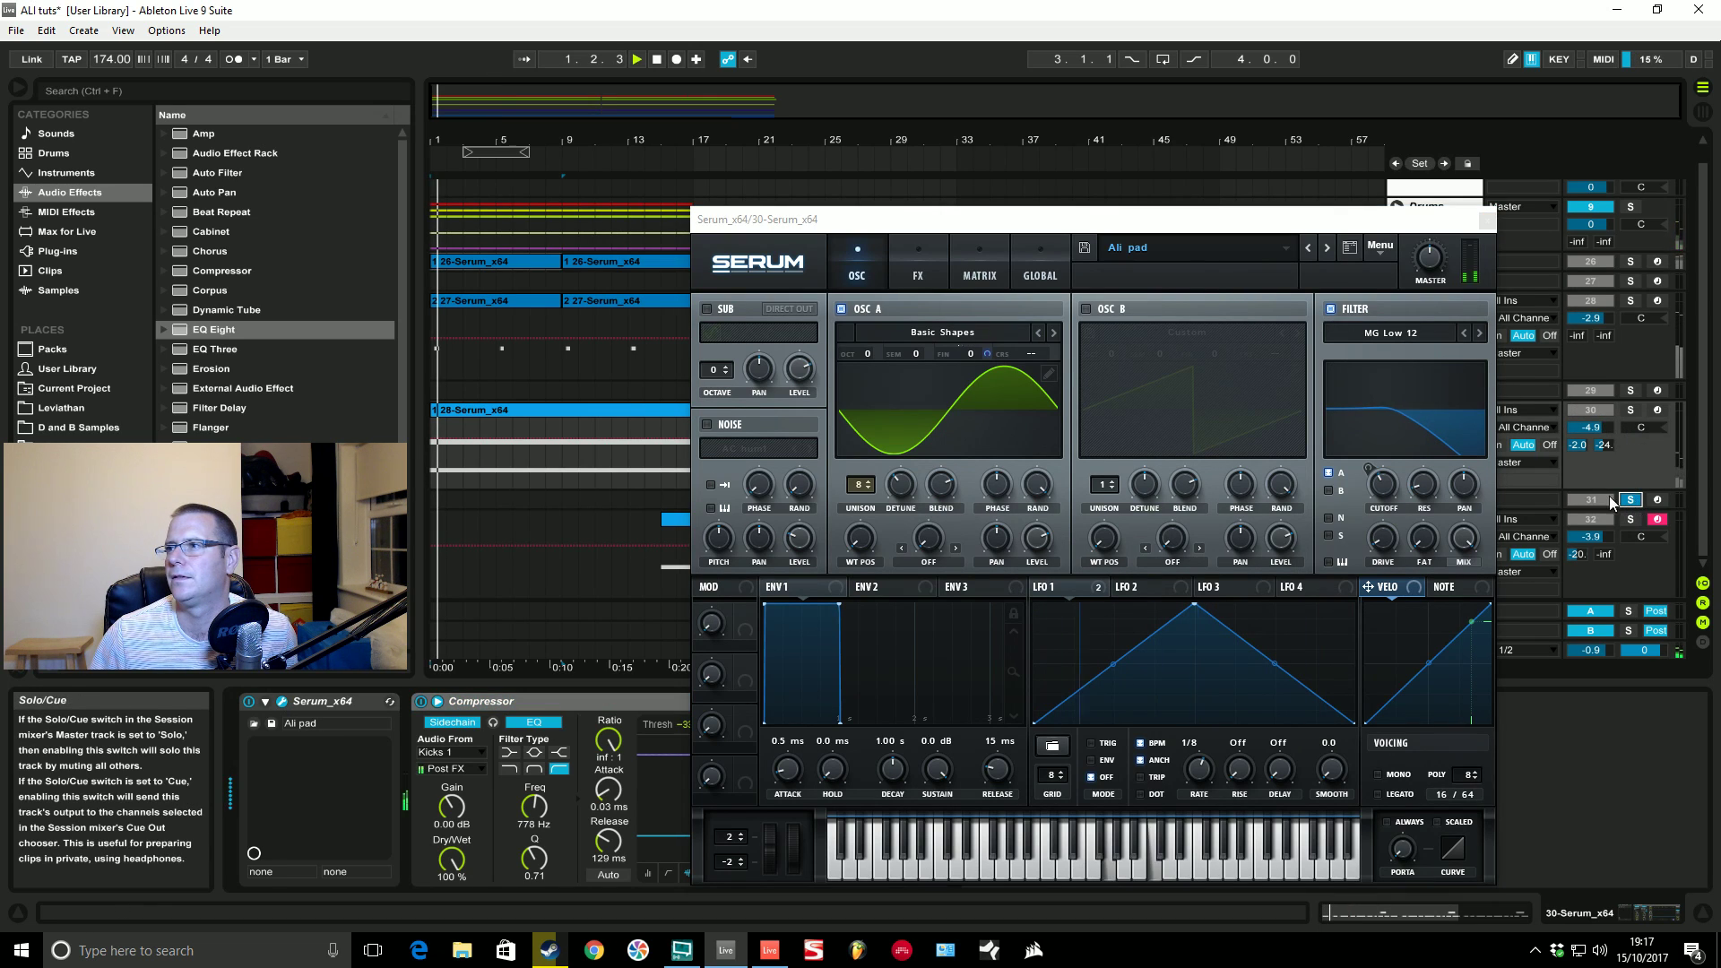
{"action": "left_click_drag", "start_coordinate": [1300, 233], "coordinate": [1124, 386]}
{"action": "left_click", "coordinate": [1631, 410]}
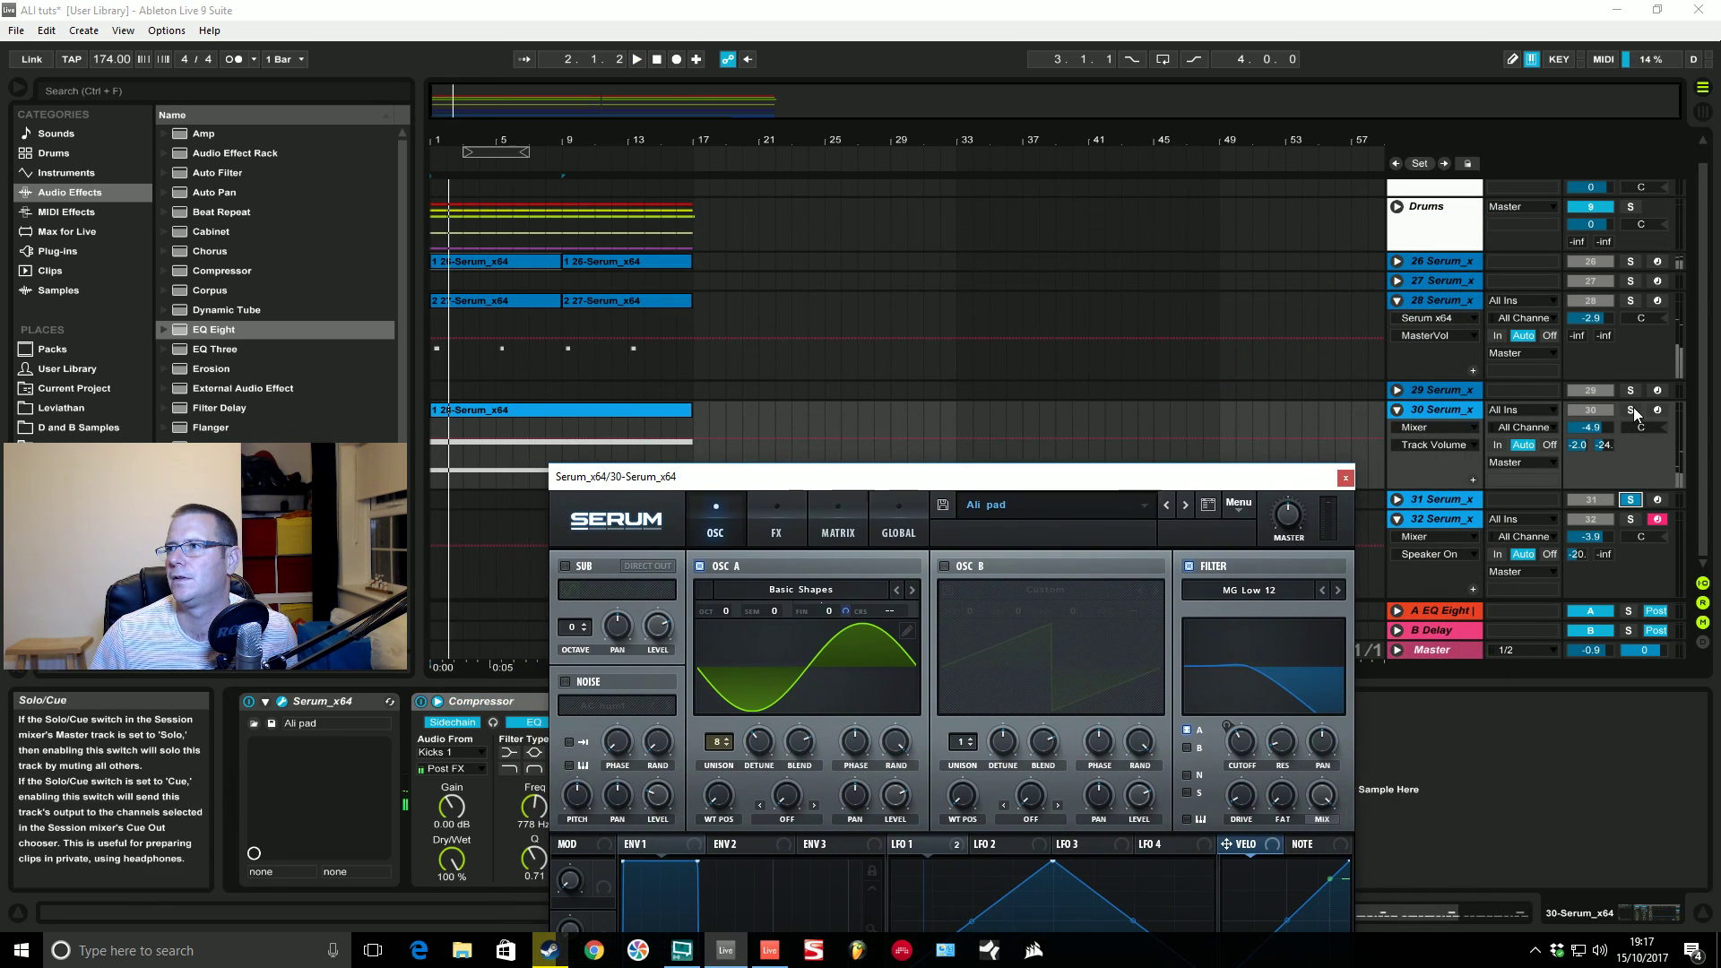
{"action": "left_click_drag", "start_coordinate": [1265, 379], "coordinate": [1322, 283]}
{"action": "left_click", "coordinate": [1307, 408]}
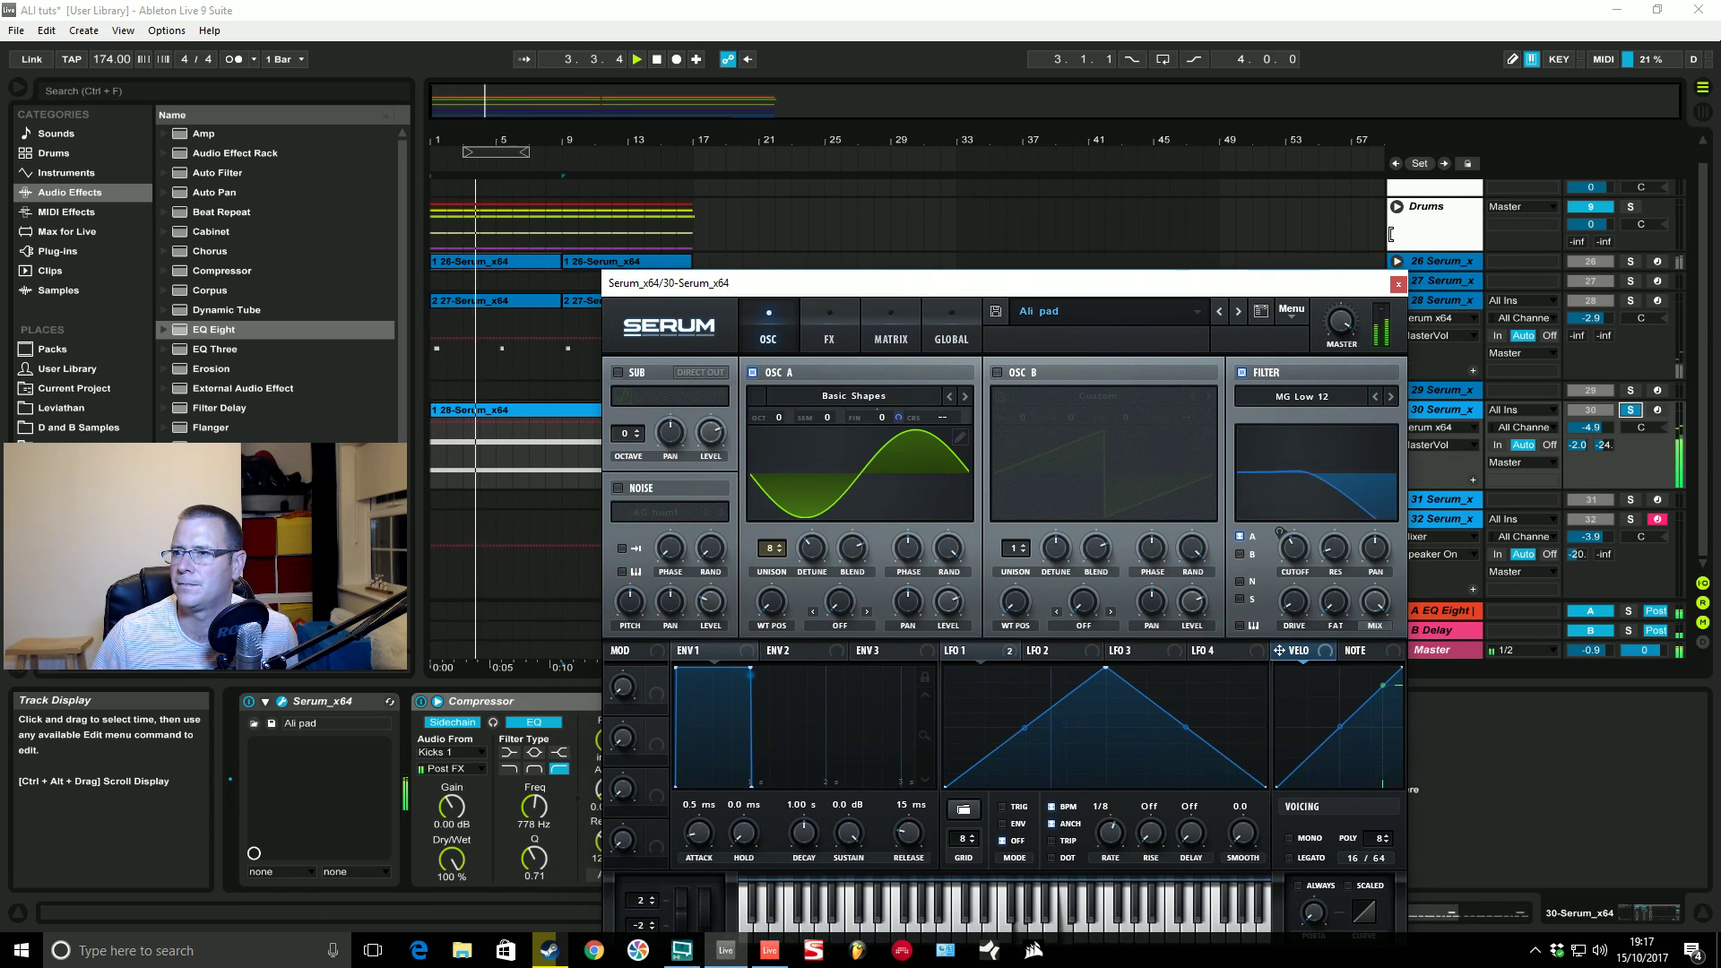
{"action": "key", "text": "space"}
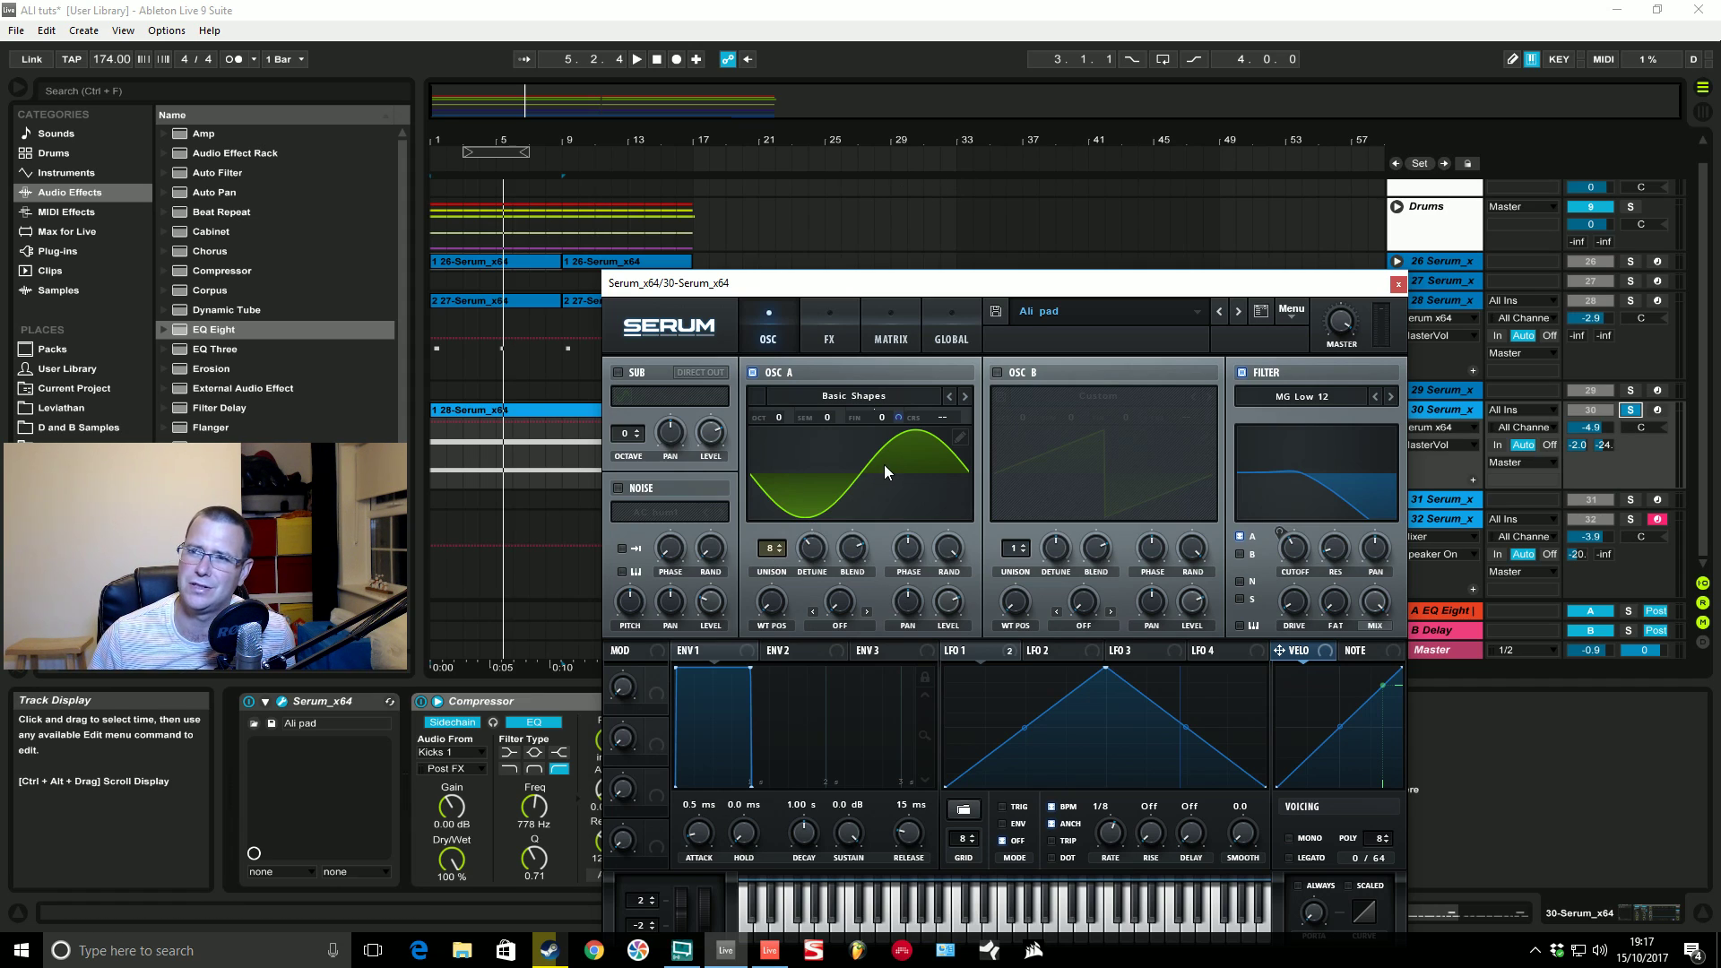
Step: Add an EQ Eight after the Compressor on track 30 and play the pad to inspect its frequency spectrum
{"action": "left_click_drag", "start_coordinate": [1074, 298], "coordinate": [1565, 715]}
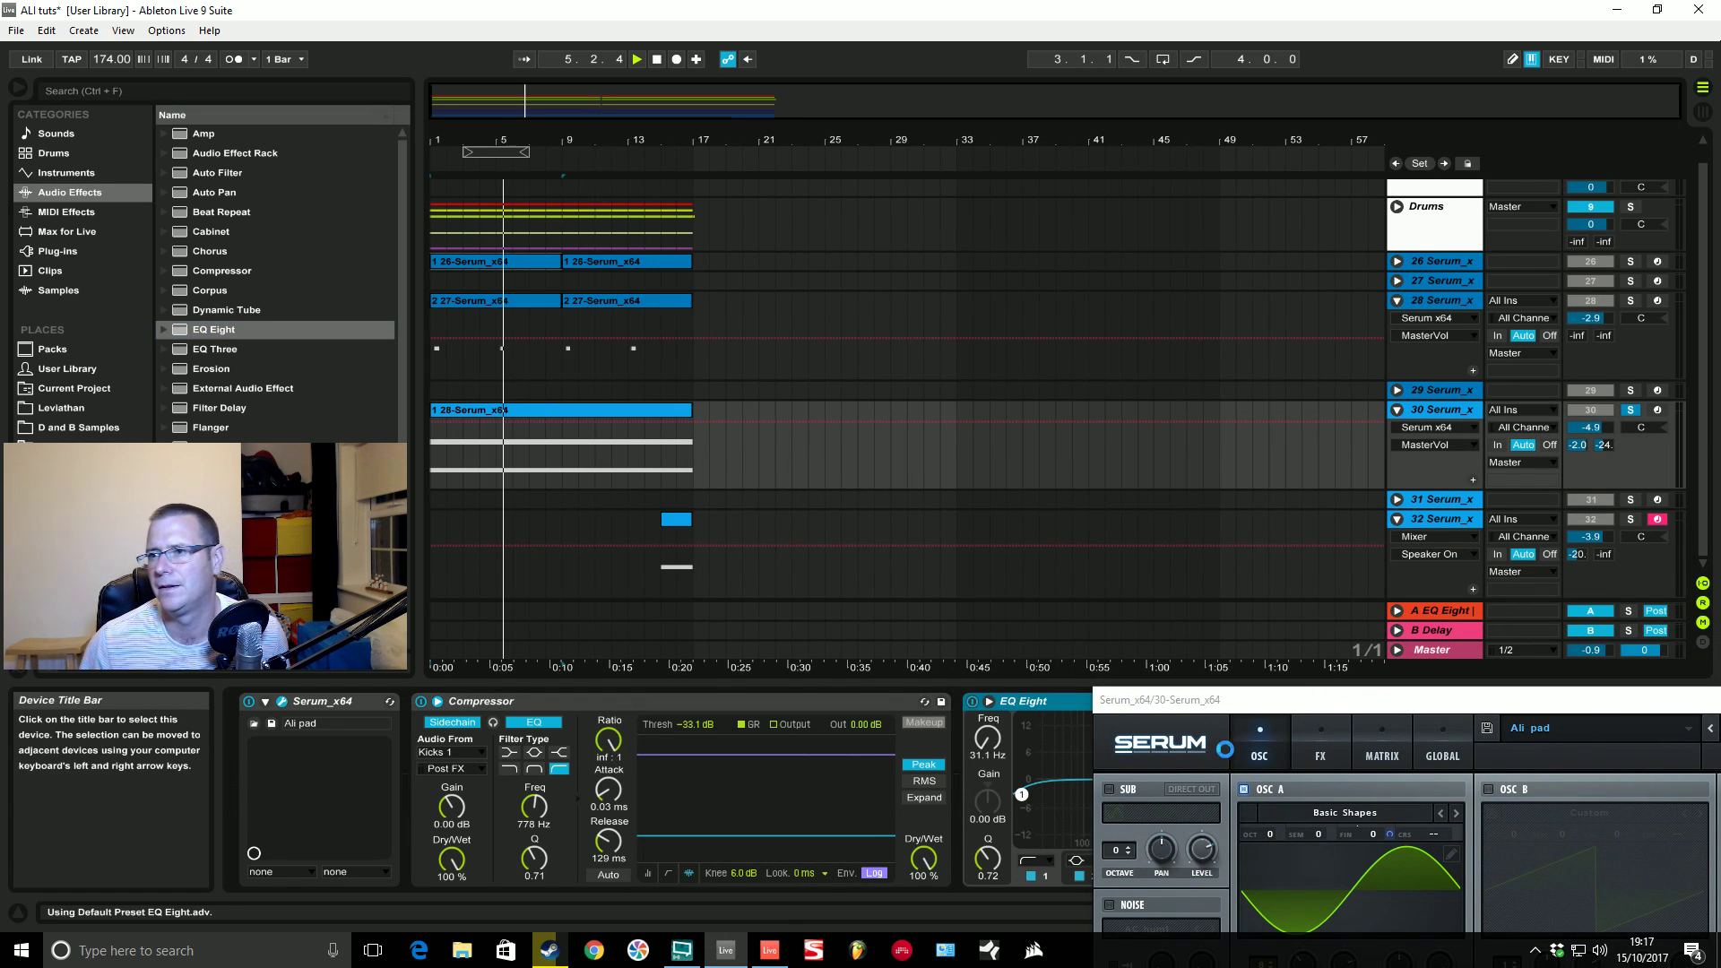
{"action": "key", "text": "space"}
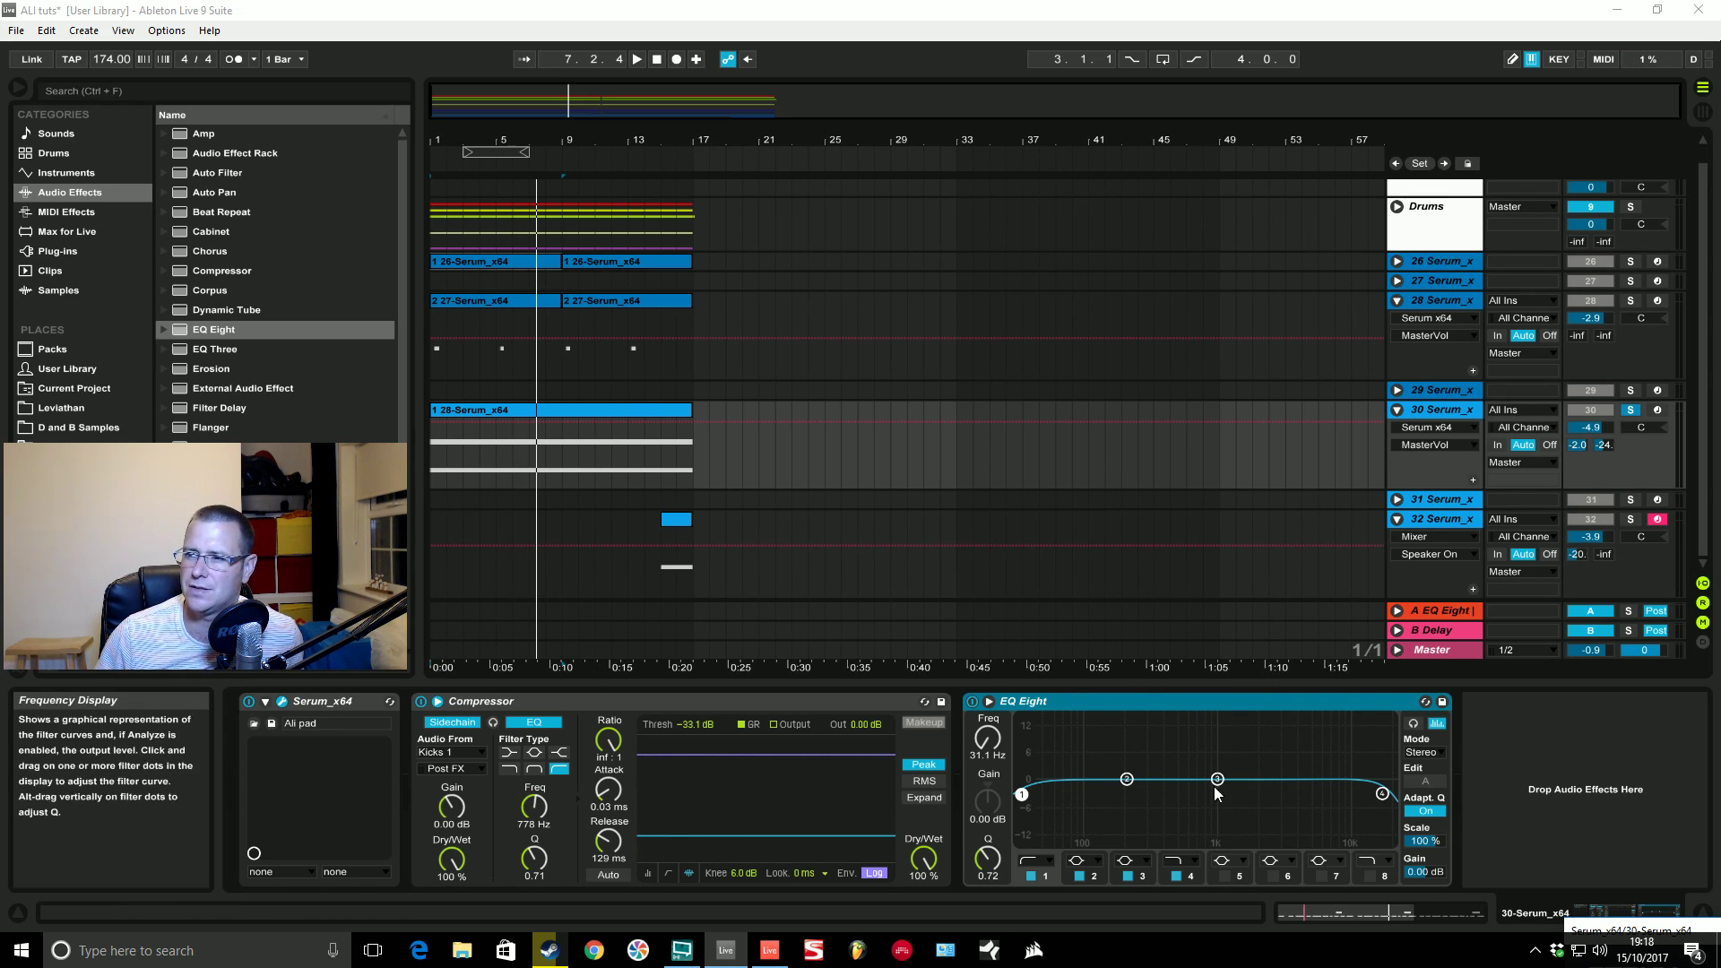
{"action": "key", "text": "space"}
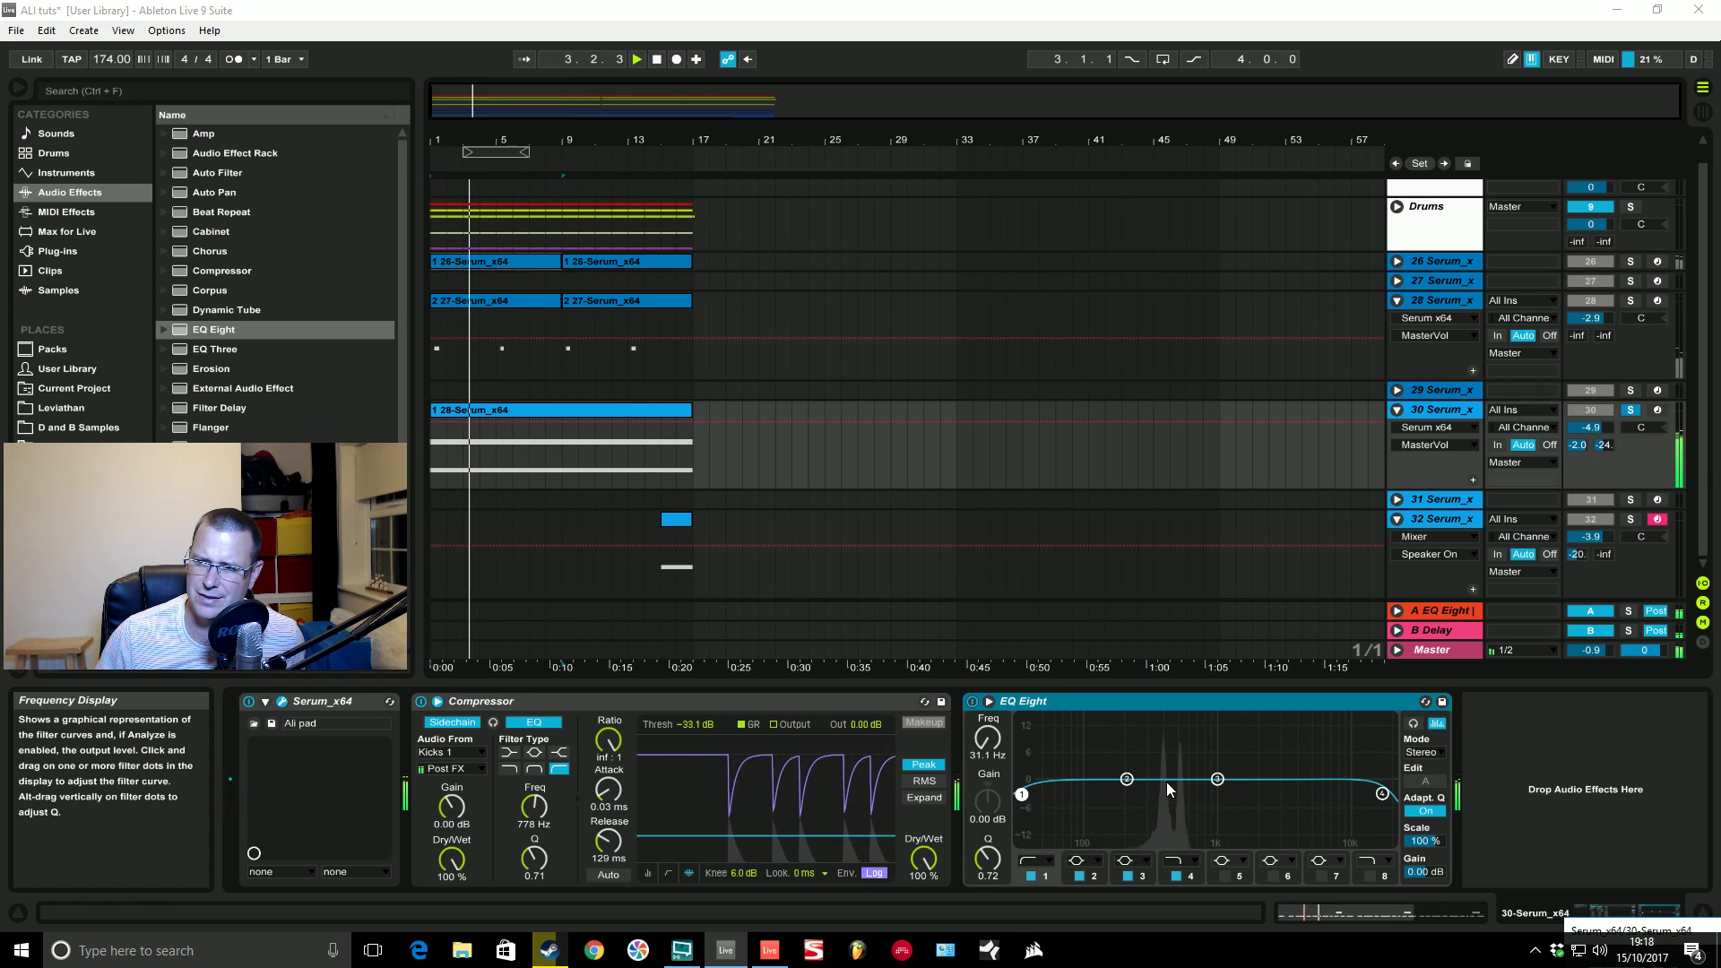
{"action": "key", "text": "space"}
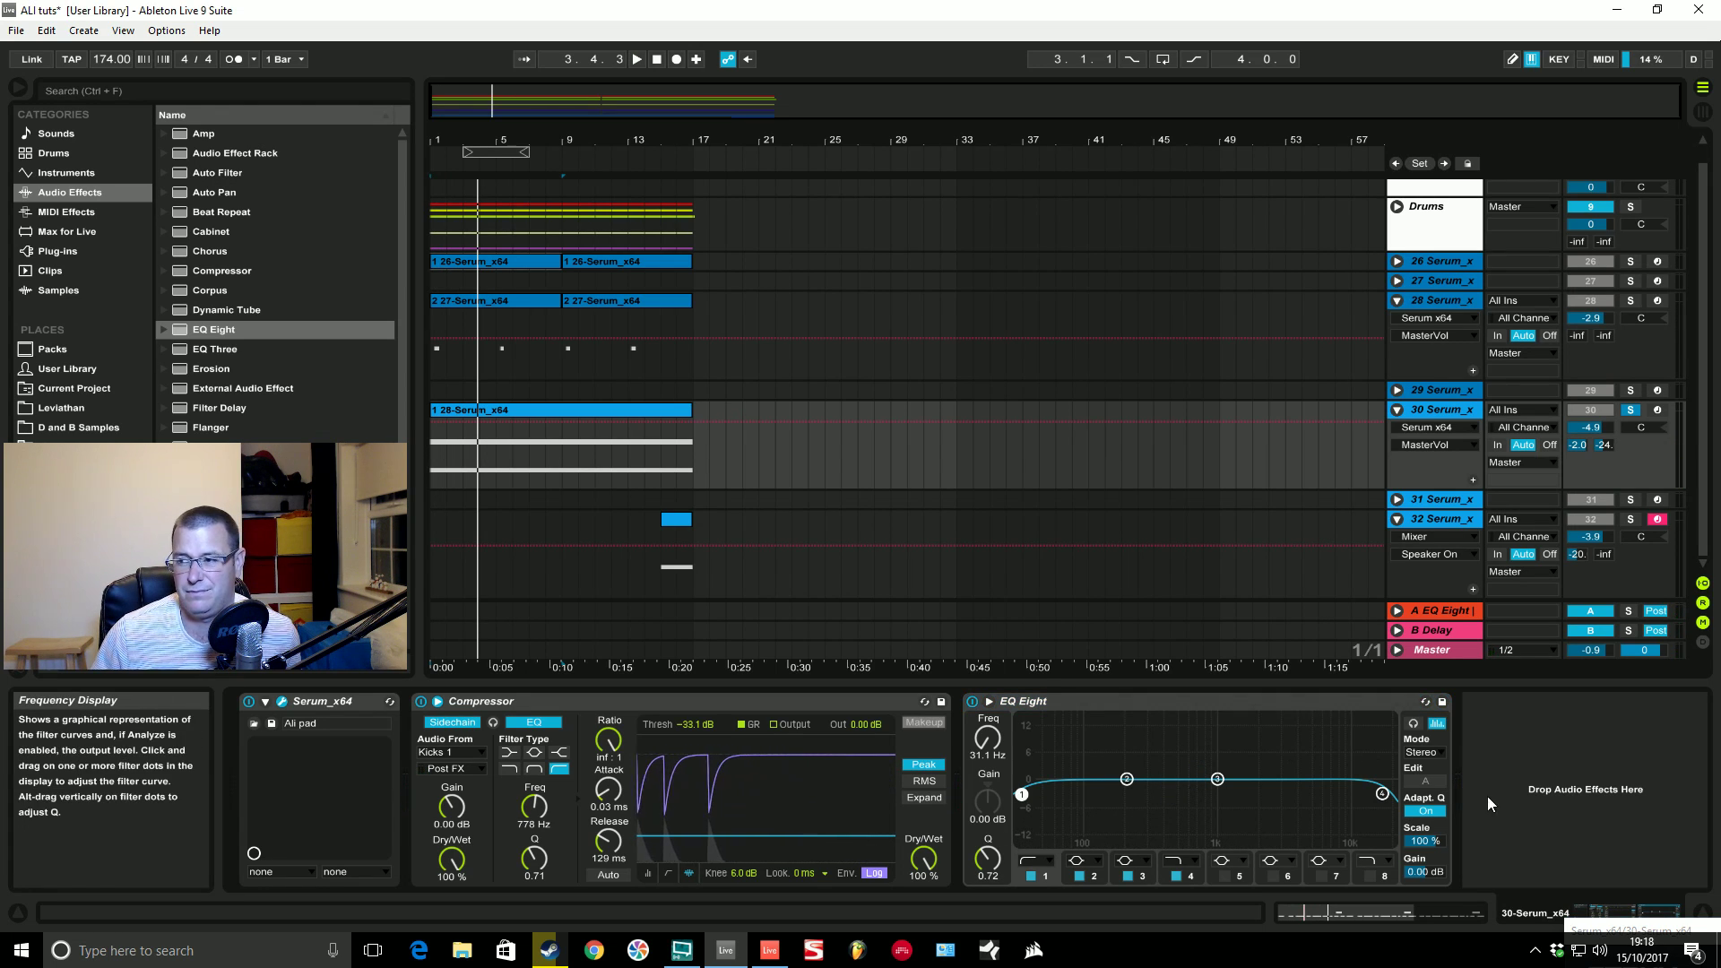
Step: Bring back track 30's Serum window, initialize the preset and load the Basic Shapes wavetable in oscillator A
{"action": "left_click", "coordinate": [1583, 919]}
{"action": "left_click_drag", "start_coordinate": [1114, 538], "coordinate": [795, 238]}
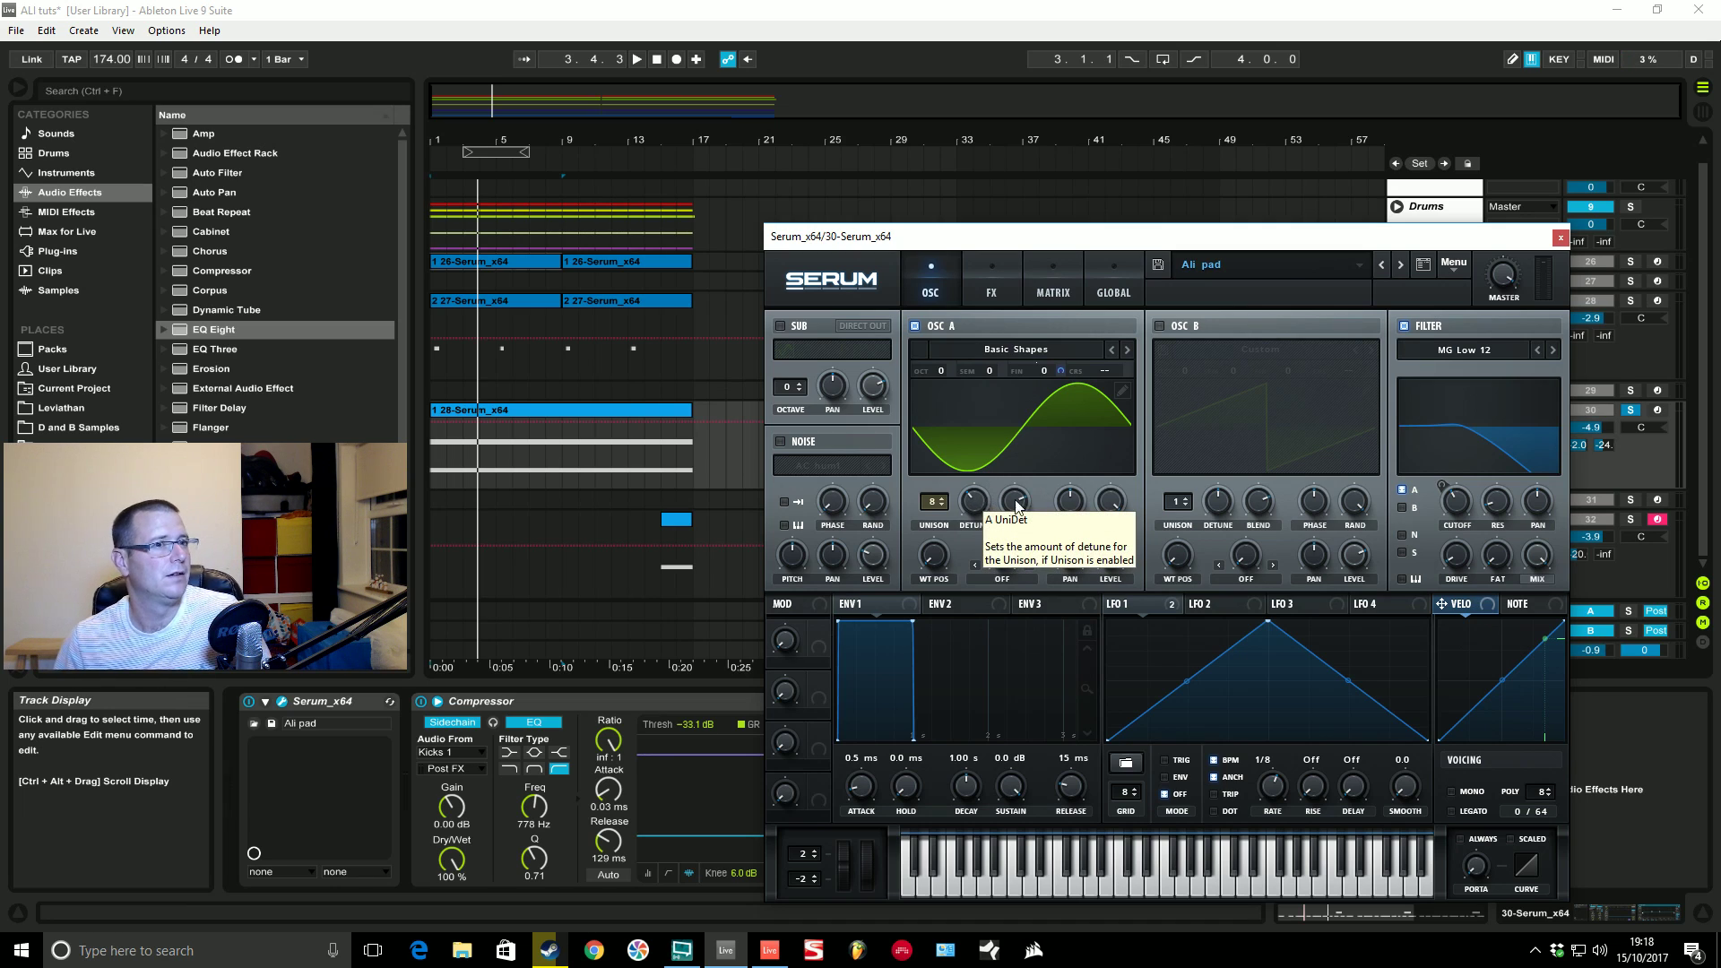
{"action": "left_click", "coordinate": [1449, 264]}
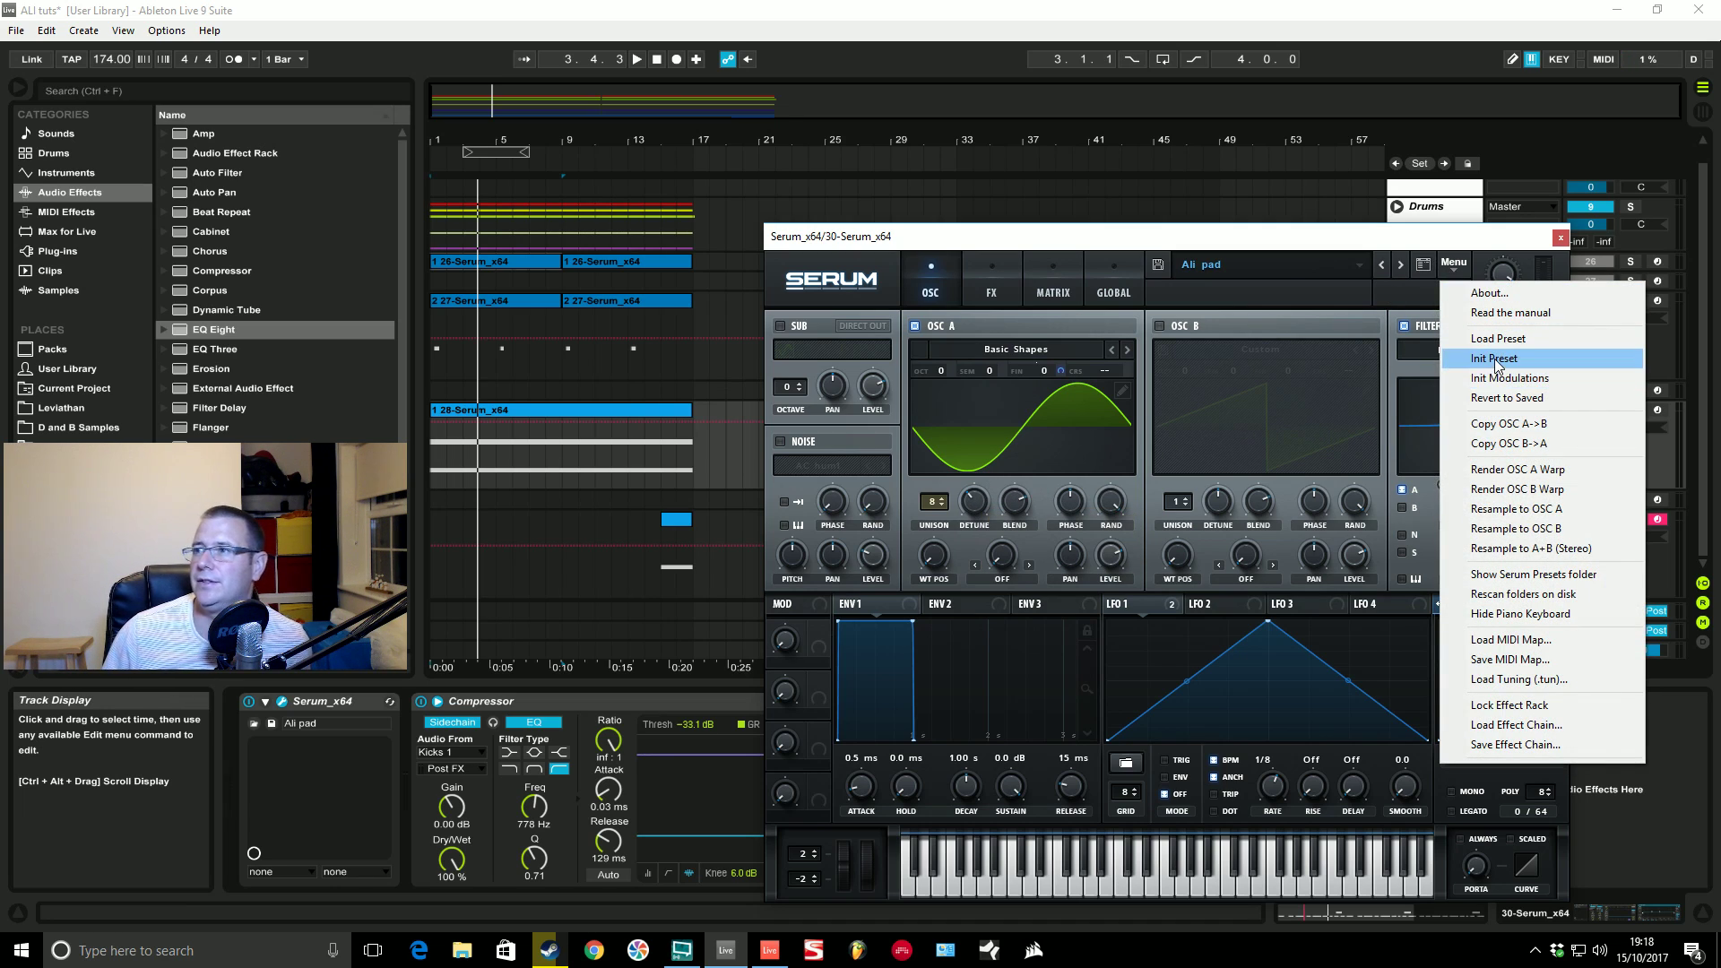
{"action": "left_click", "coordinate": [1479, 355]}
{"action": "left_click", "coordinate": [1013, 349]}
{"action": "mouse_move", "coordinate": [1011, 371]}
{"action": "left_click", "coordinate": [1245, 457]}
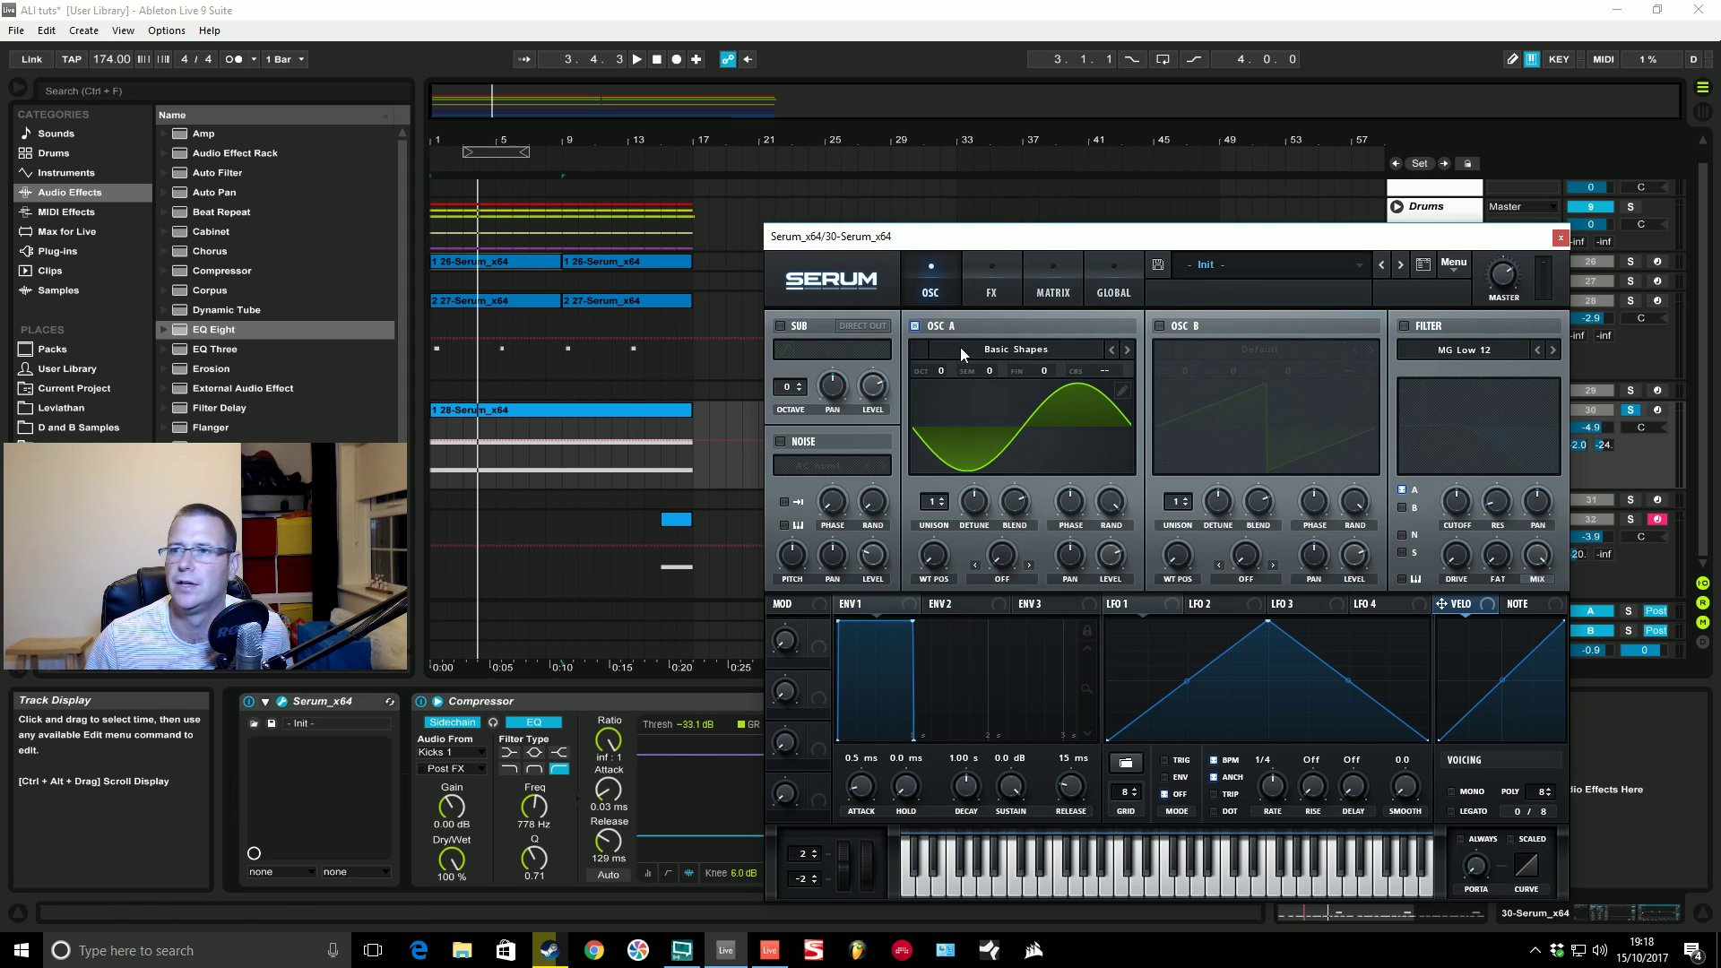
Step: Set oscillator A's unison to 8 voices with a lower detune, and set LFO 1's rate to 1/8
{"action": "left_click_drag", "start_coordinate": [943, 507], "coordinate": [938, 405]}
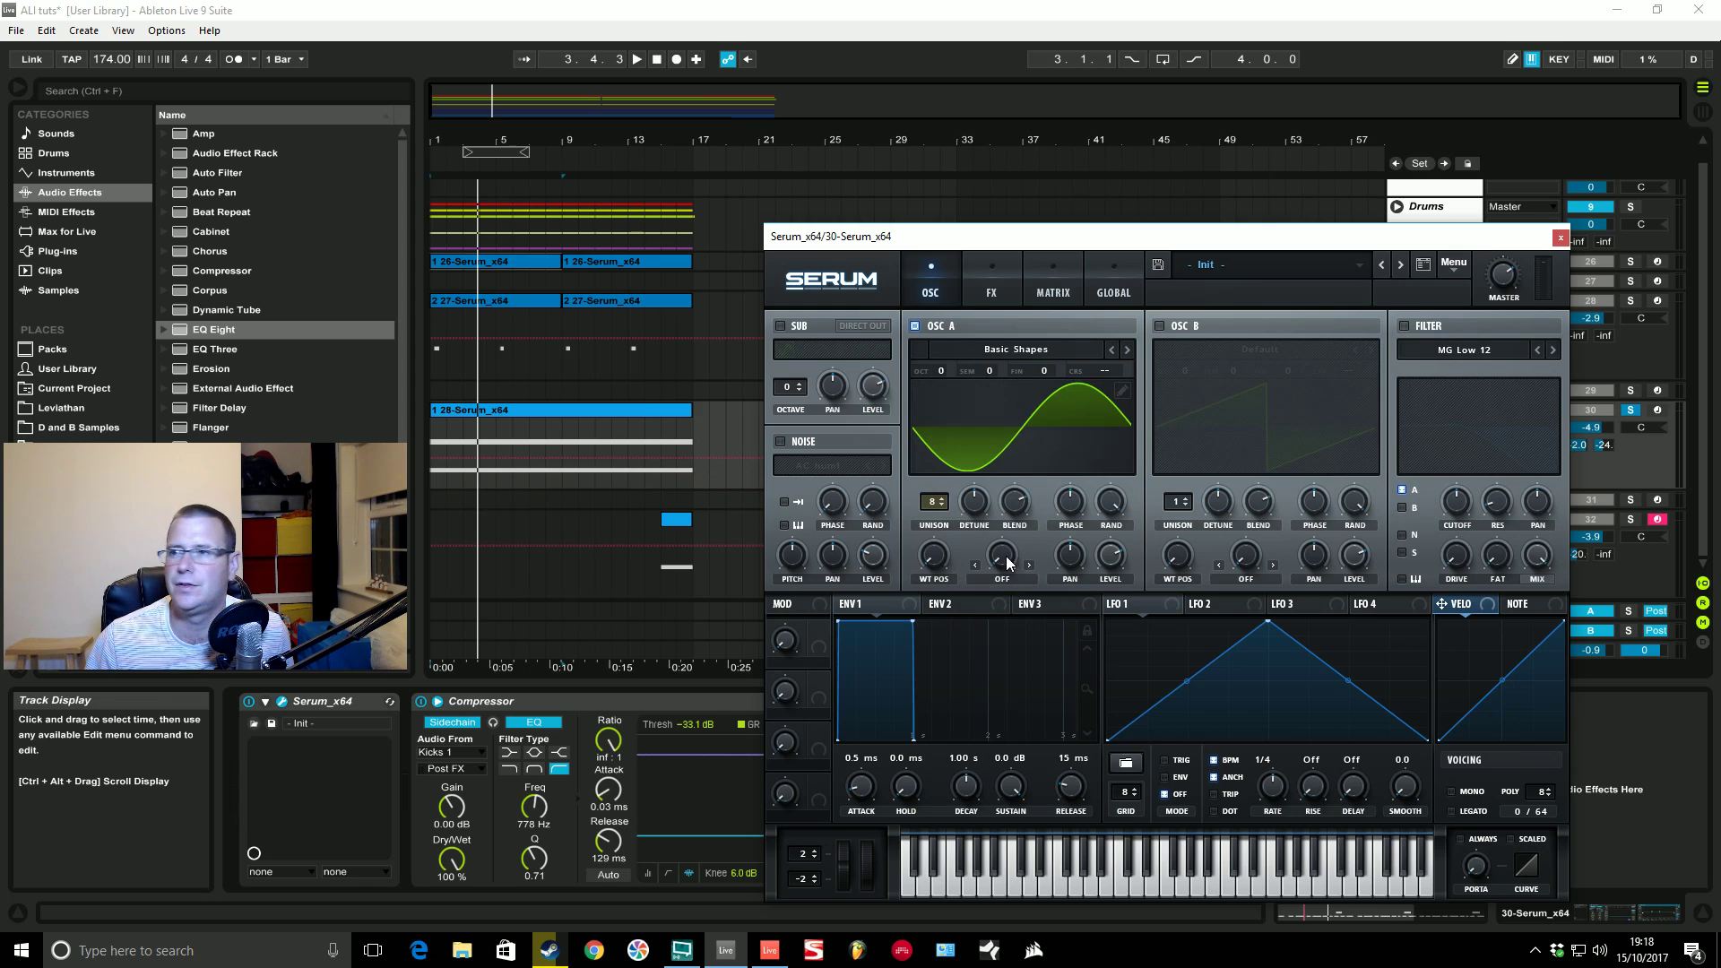
{"action": "left_click_drag", "start_coordinate": [980, 520], "coordinate": [975, 549]}
{"action": "key", "text": "space"}
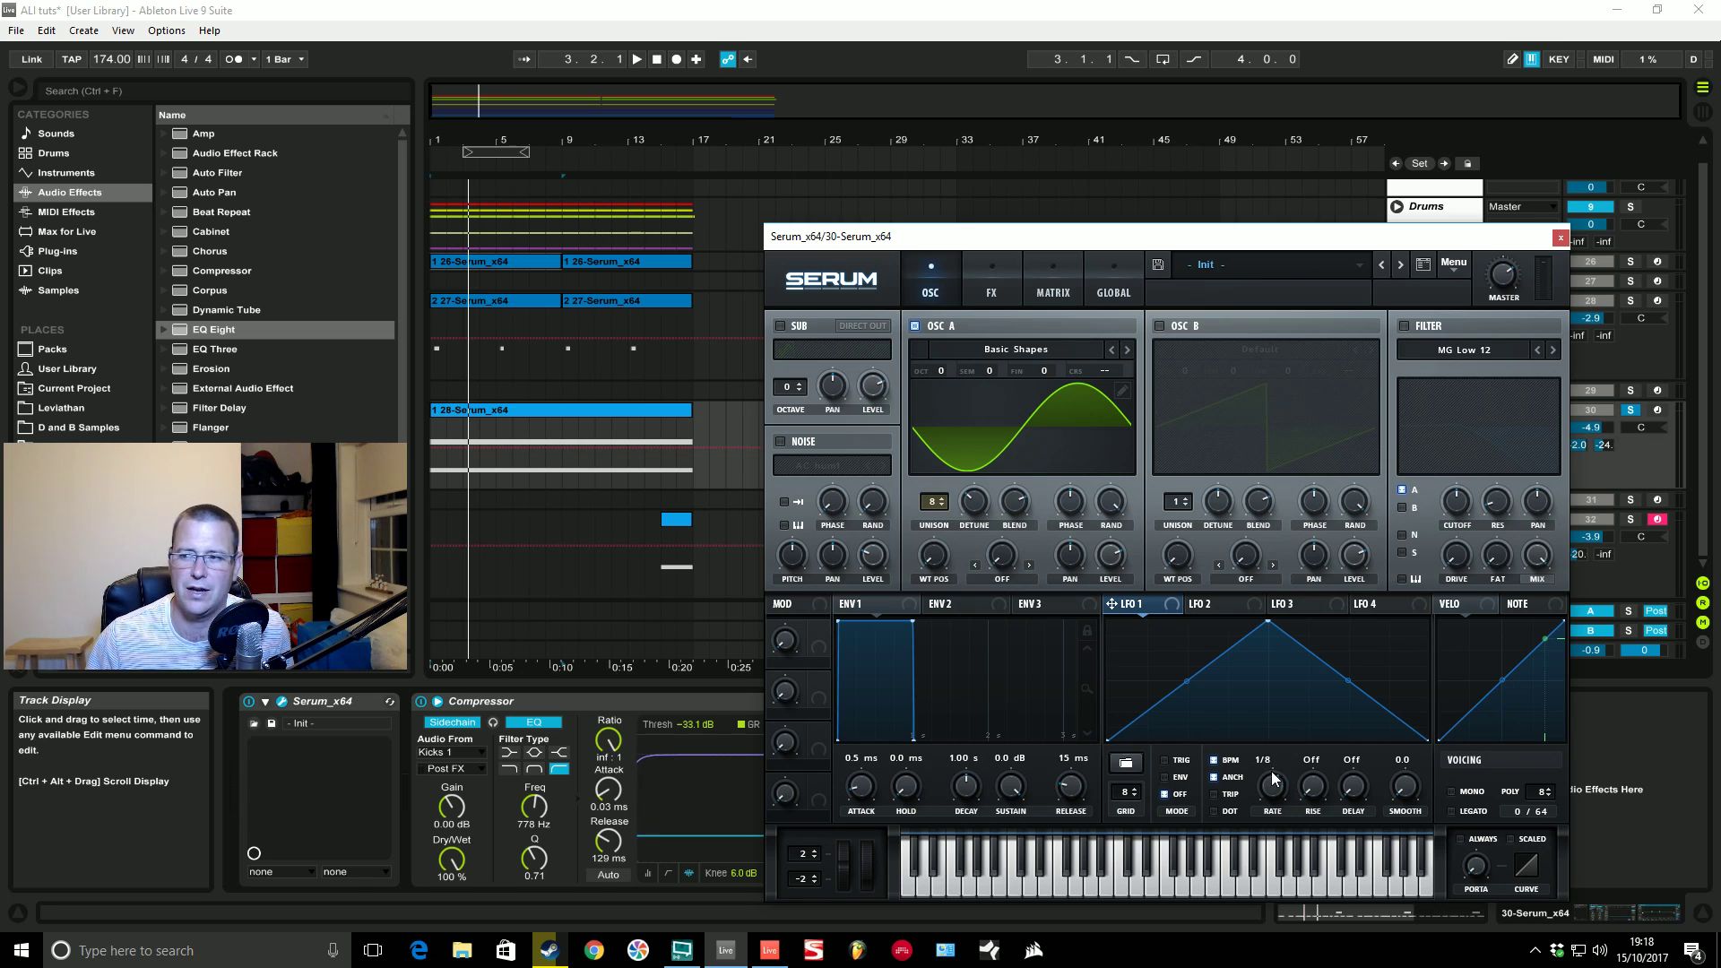
{"action": "left_click", "coordinate": [1214, 777]}
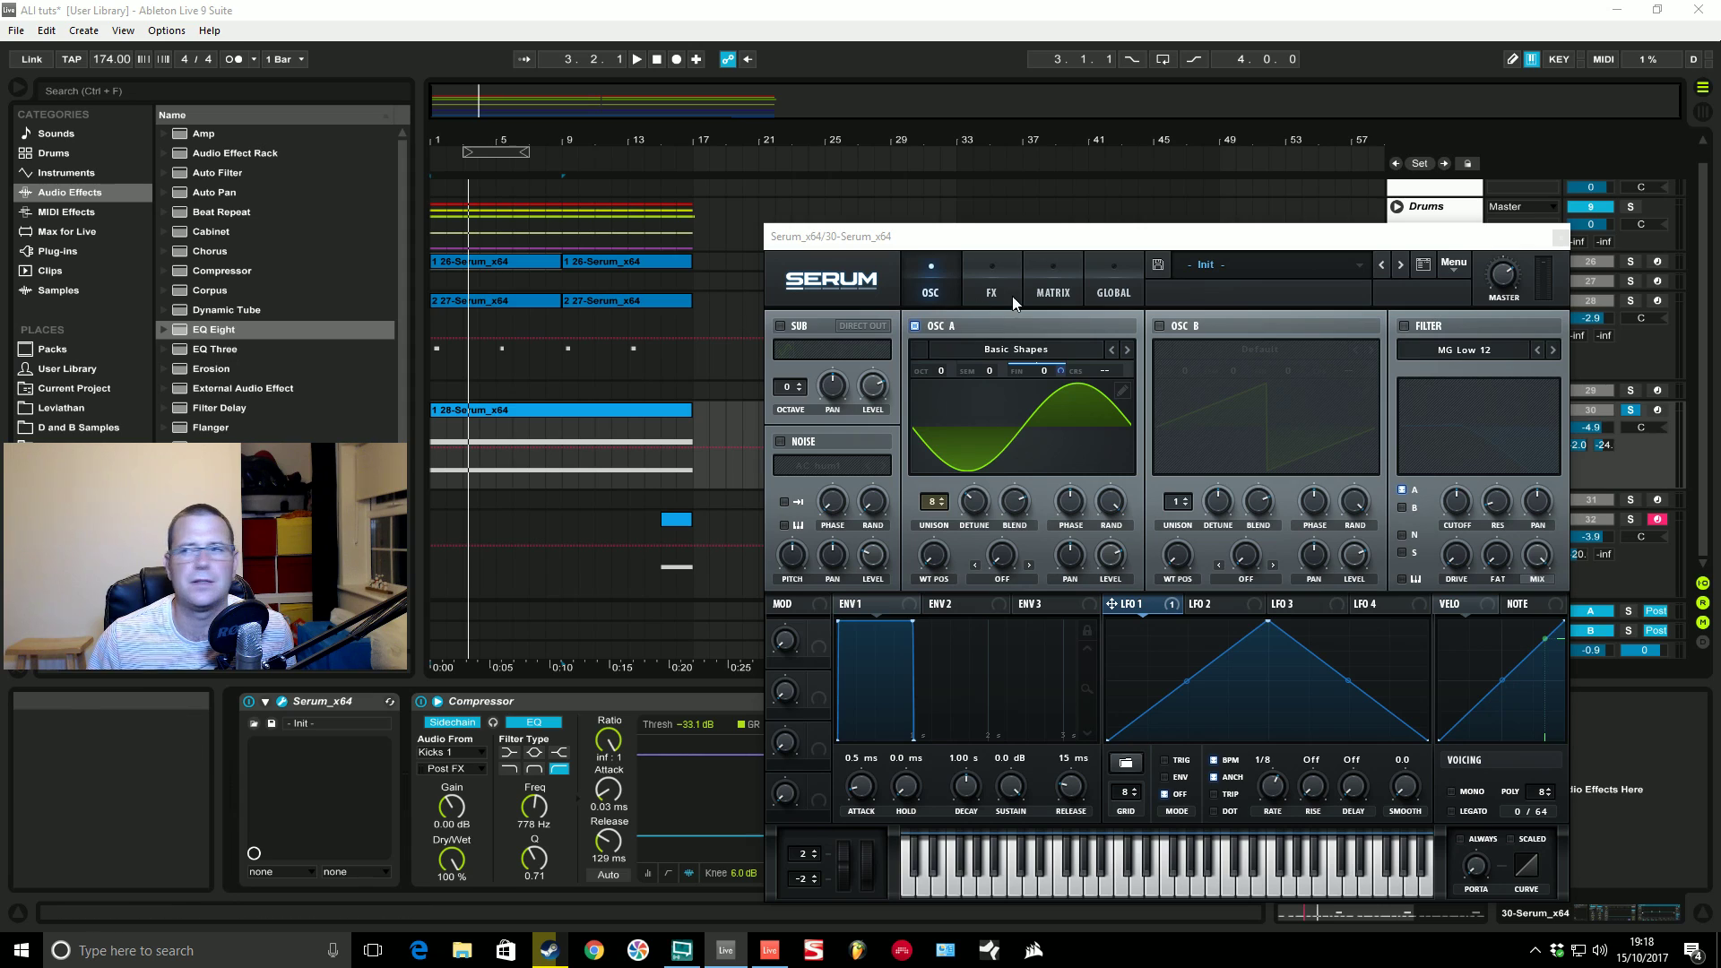
Step: Modulate oscillator A's fine tuning with LFO 1 at an amount of 44 and audition the result
{"action": "left_click", "coordinate": [1058, 292]}
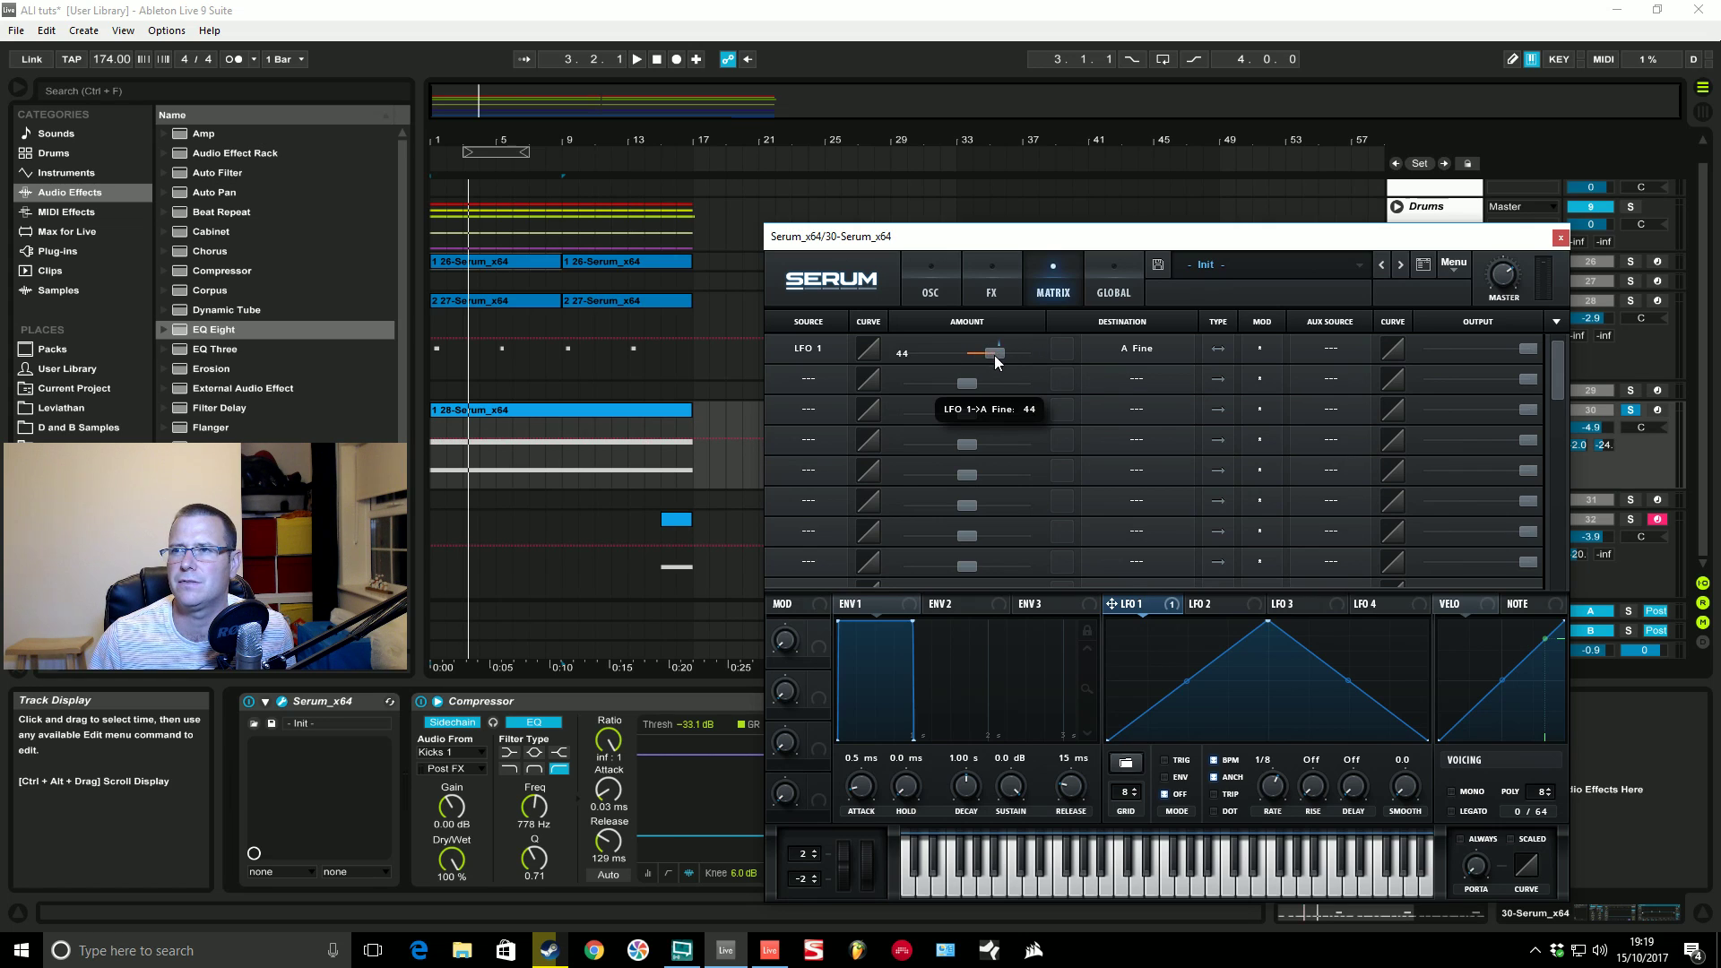
{"action": "key", "text": "space"}
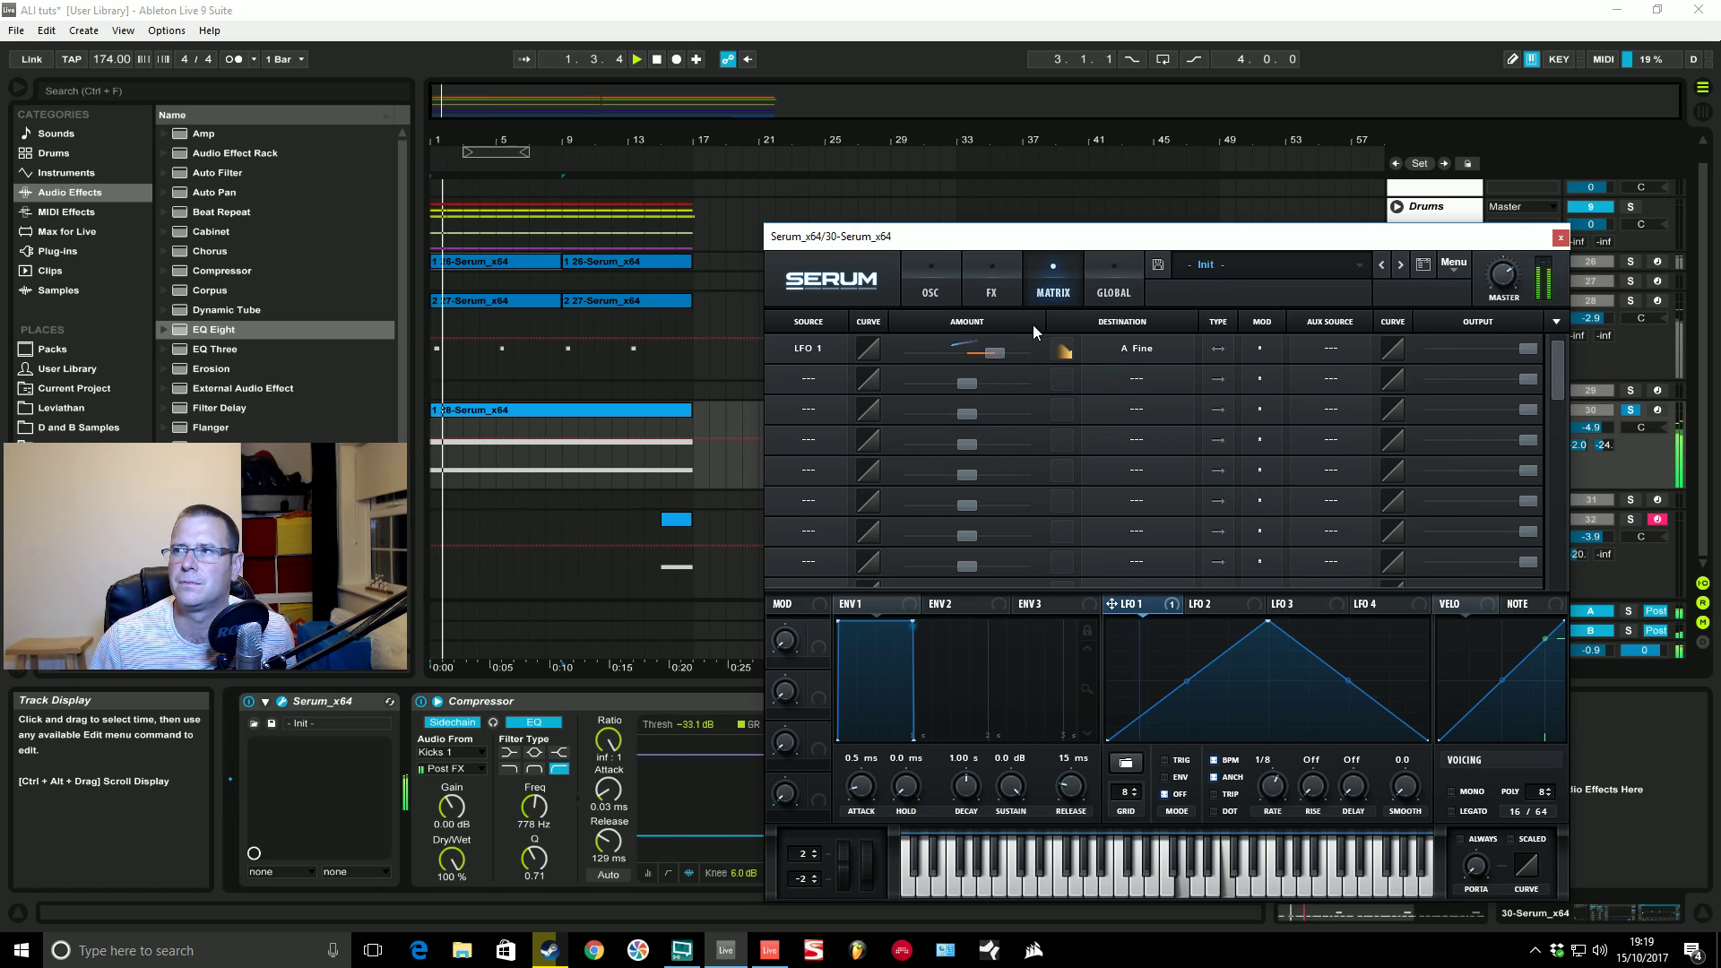
{"action": "key", "text": "space"}
{"action": "left_click", "coordinate": [961, 302]}
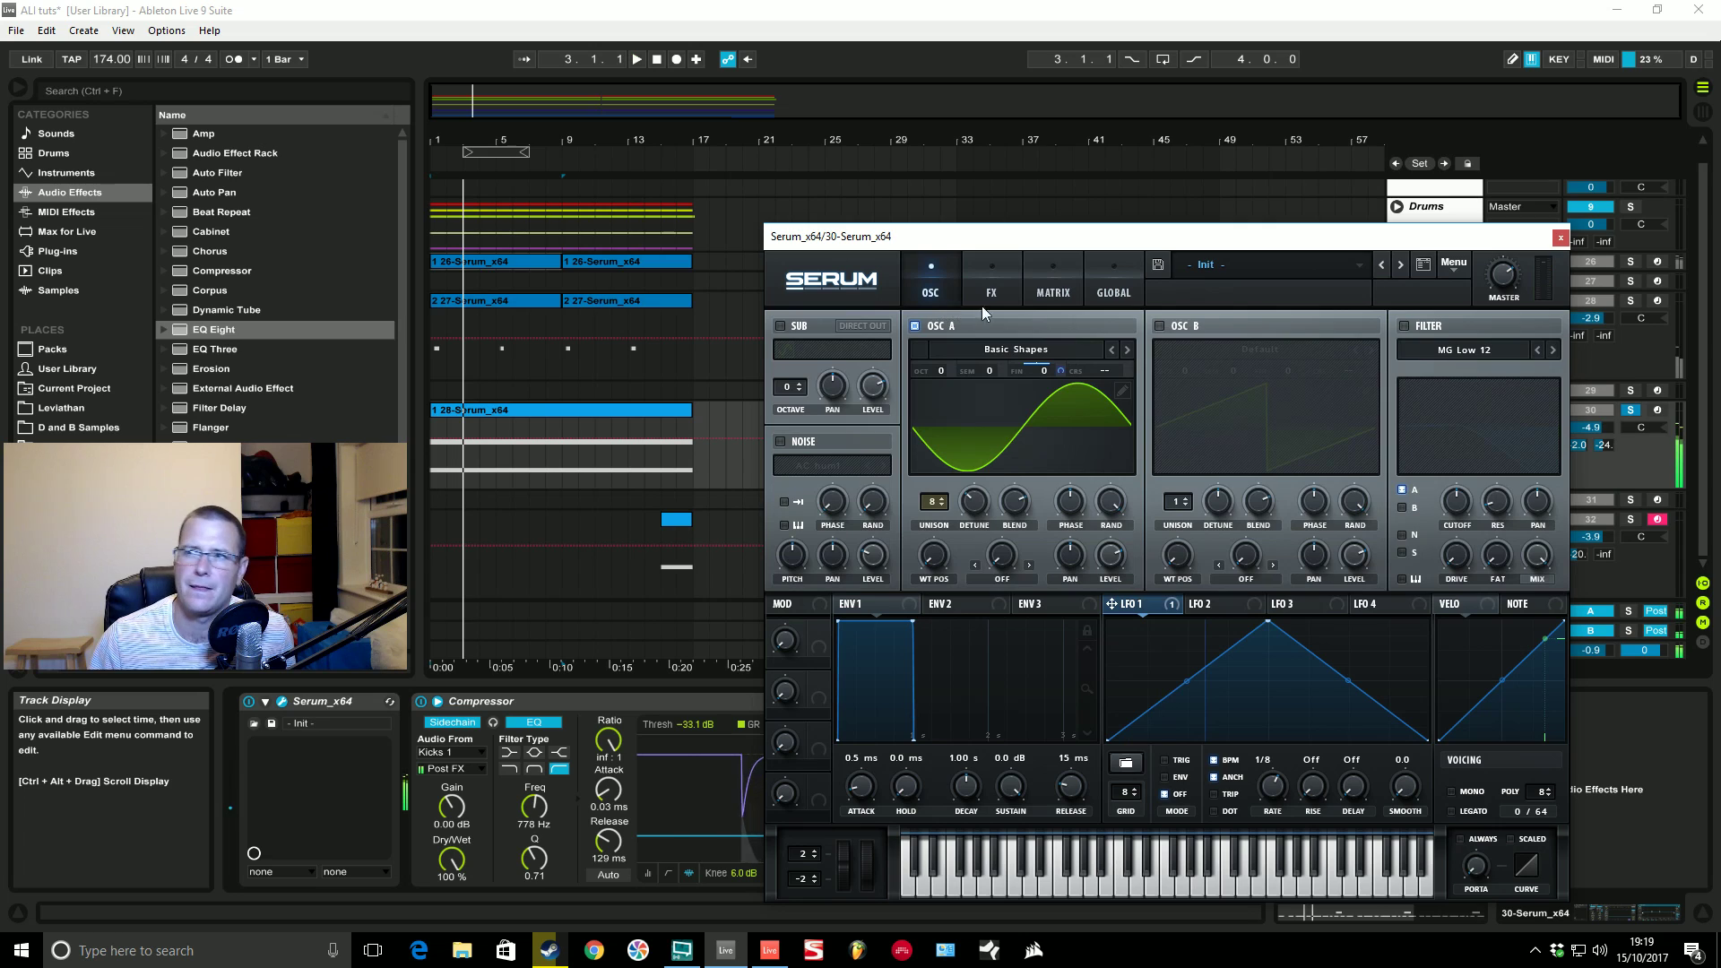
{"action": "key", "text": "space"}
Step: Audition the LFO 1 to A Fine modulation at an amount of 83, and reduce it again to a moderate level
{"action": "left_click", "coordinate": [1048, 303]}
{"action": "mouse_move", "coordinate": [1011, 353]}
{"action": "left_click_drag", "start_coordinate": [1018, 359], "coordinate": [1040, 355]}
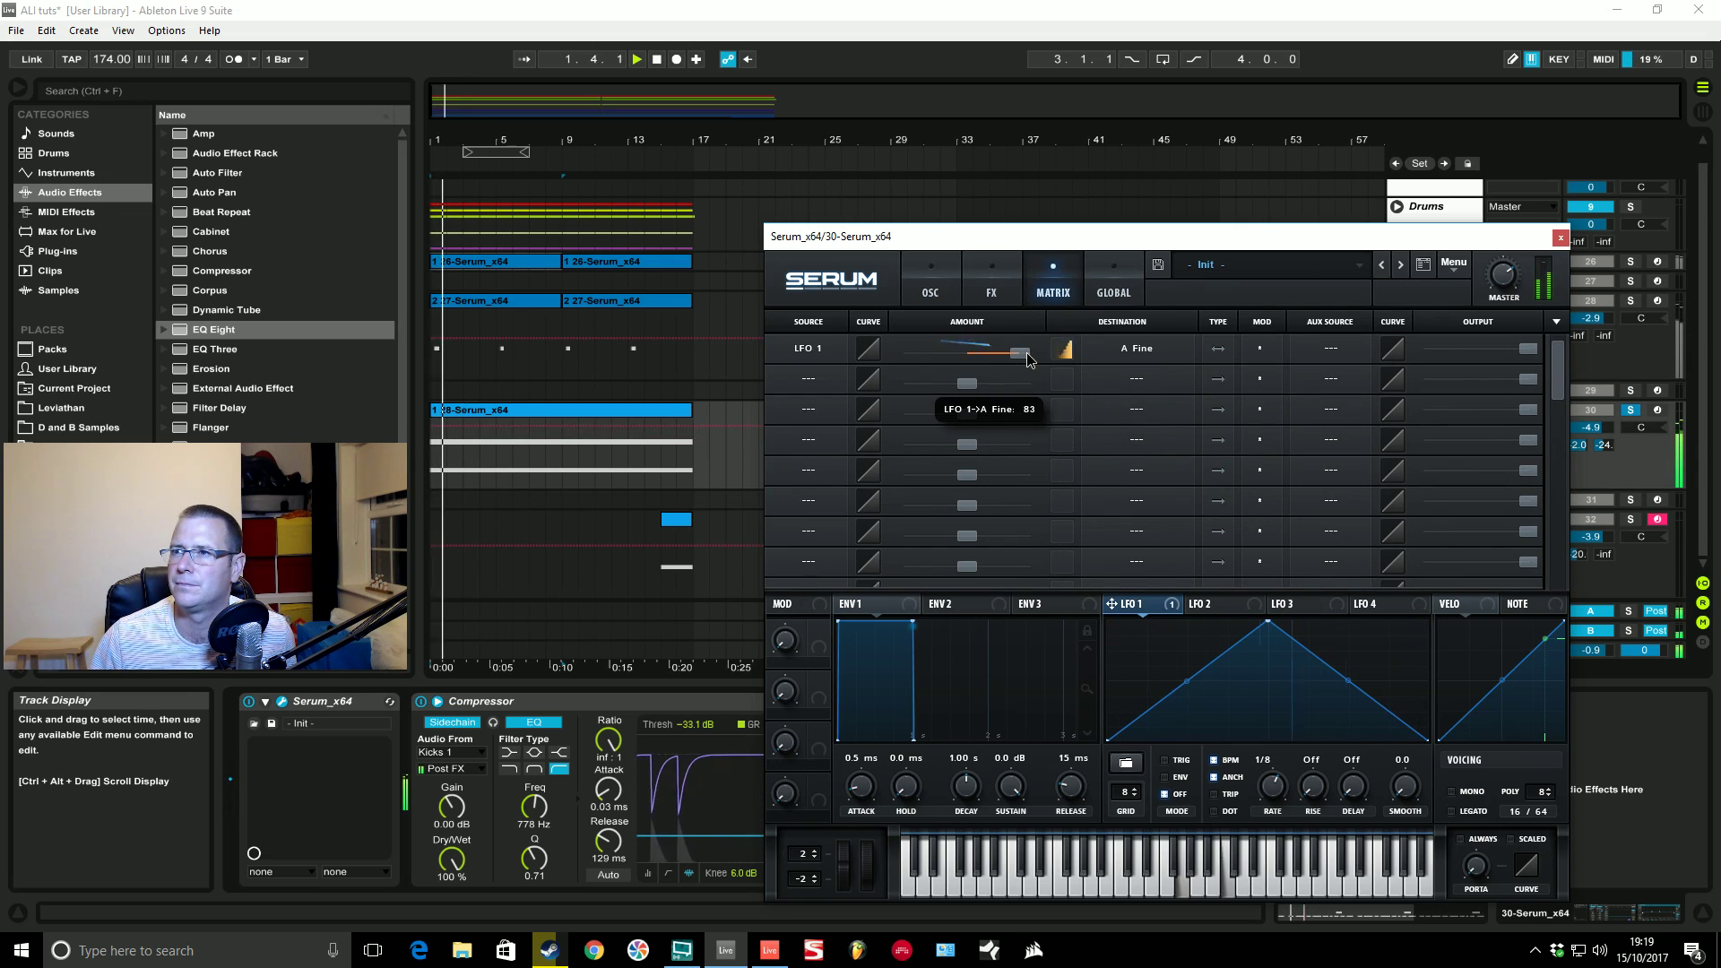
{"action": "left_click_drag", "start_coordinate": [1029, 352], "coordinate": [993, 361]}
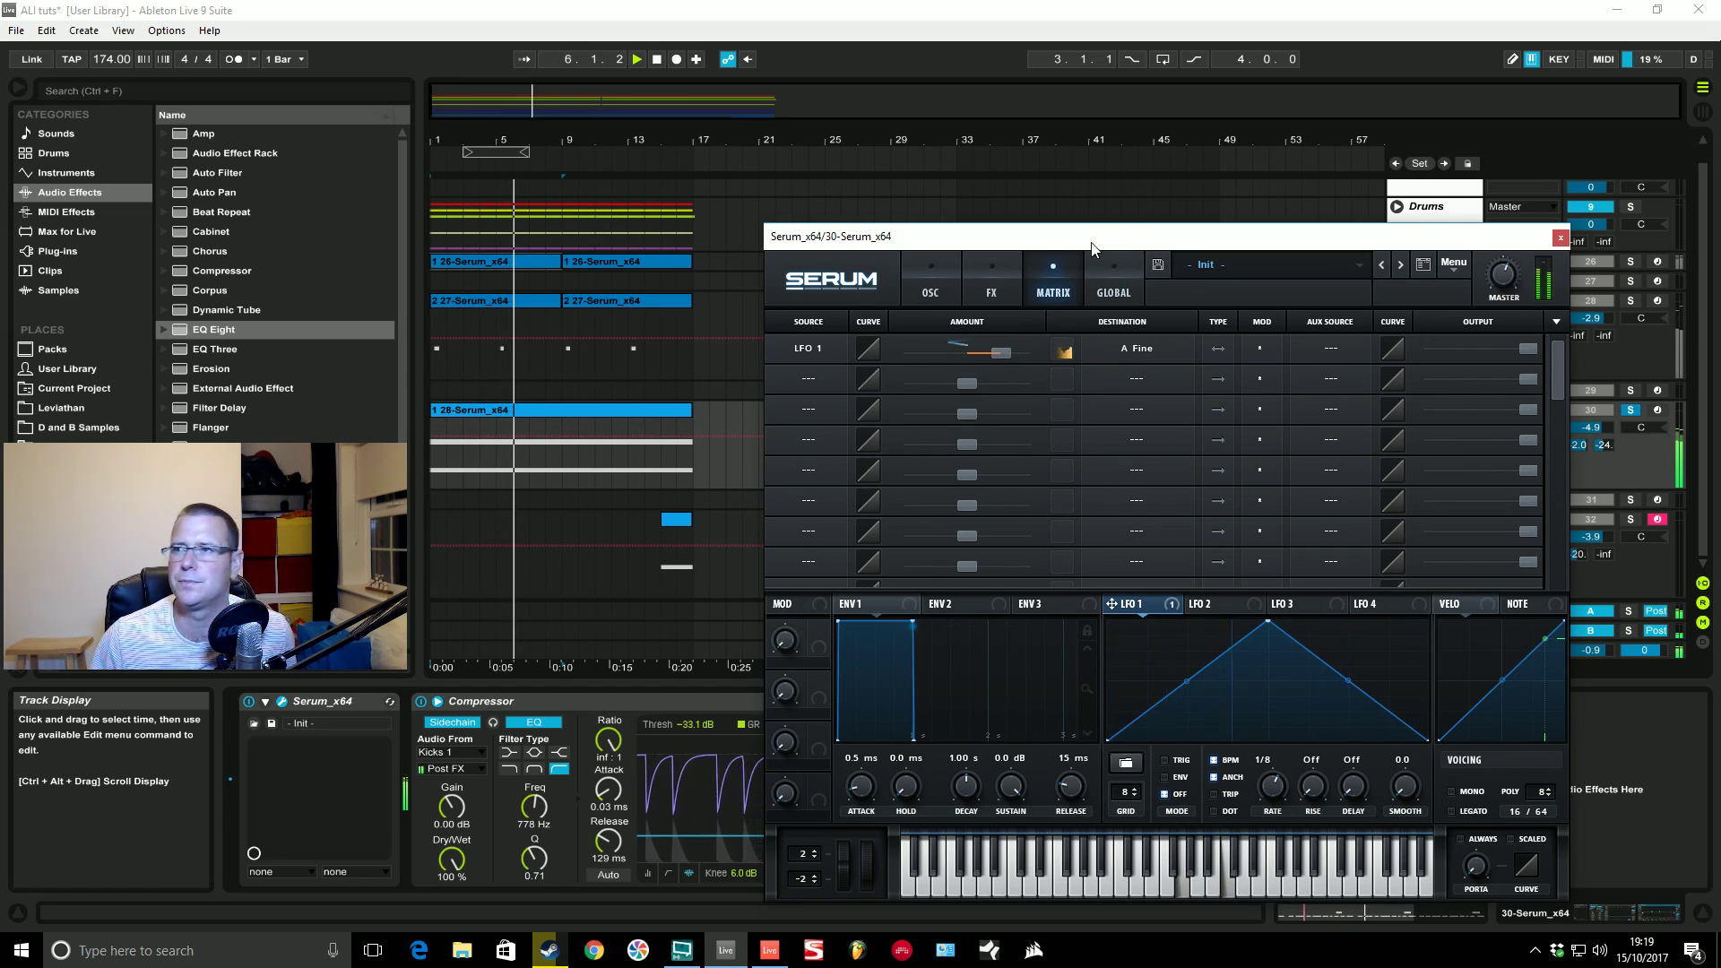
{"action": "left_click", "coordinate": [931, 283]}
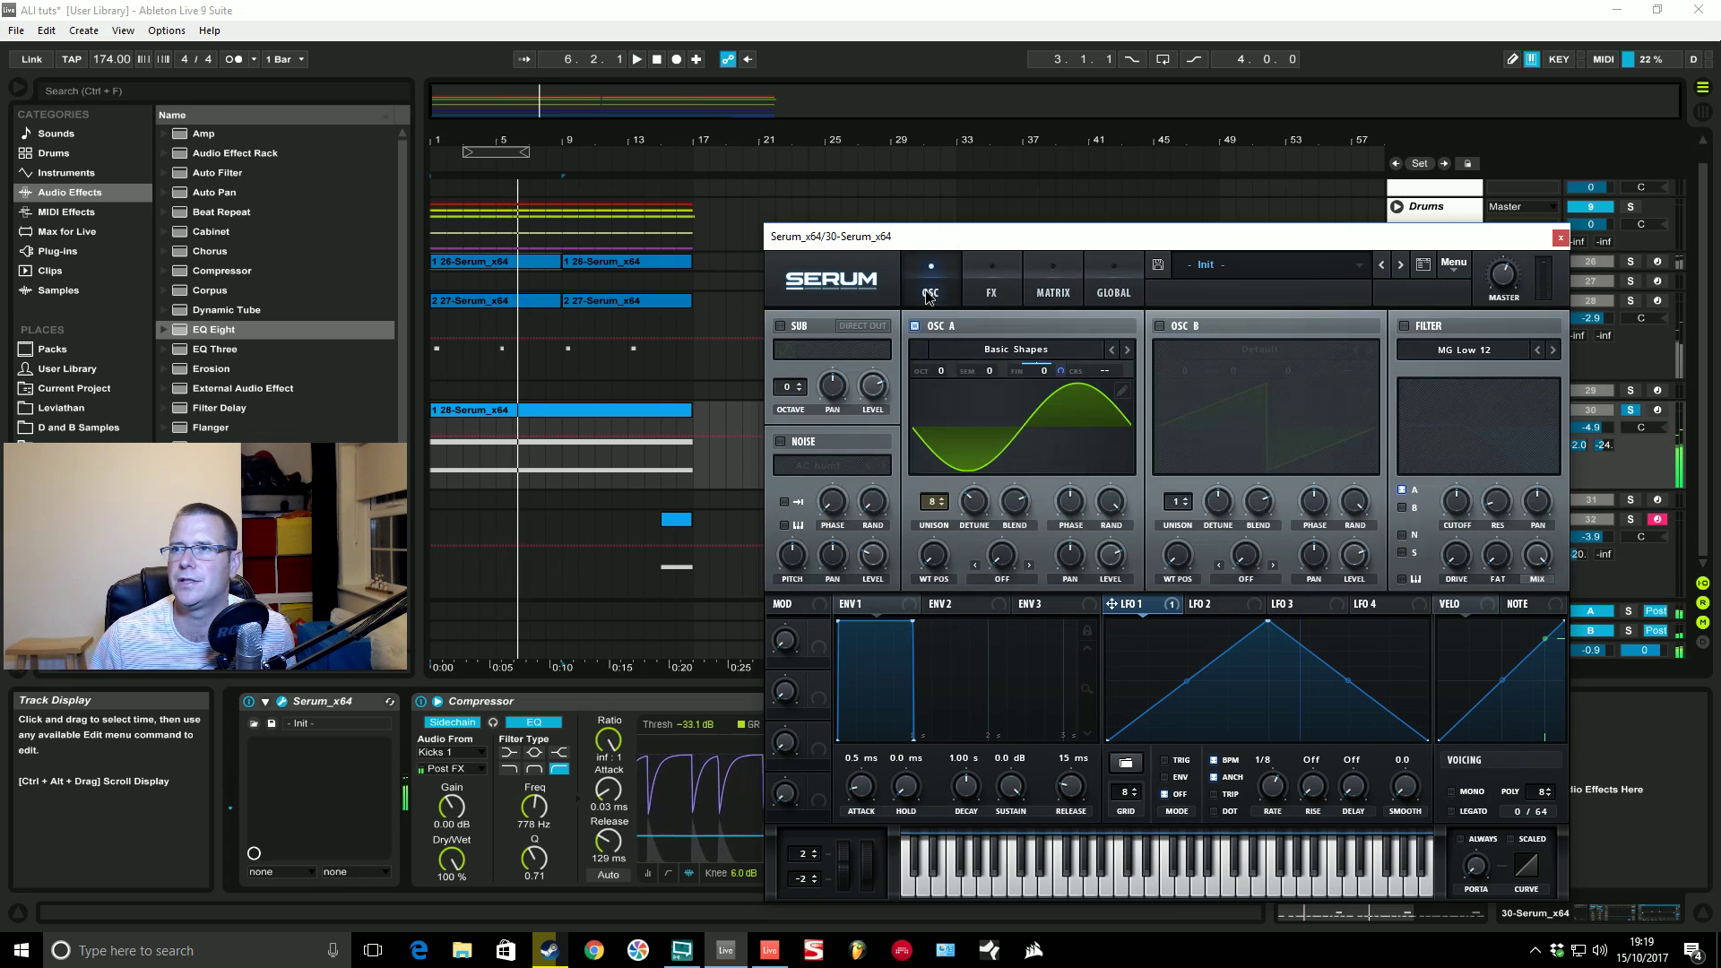
Step: Enable the MG Low 12 filter, audition the pad and assign LFO 1 to the filter cutoff
{"action": "left_click", "coordinate": [254, 853]}
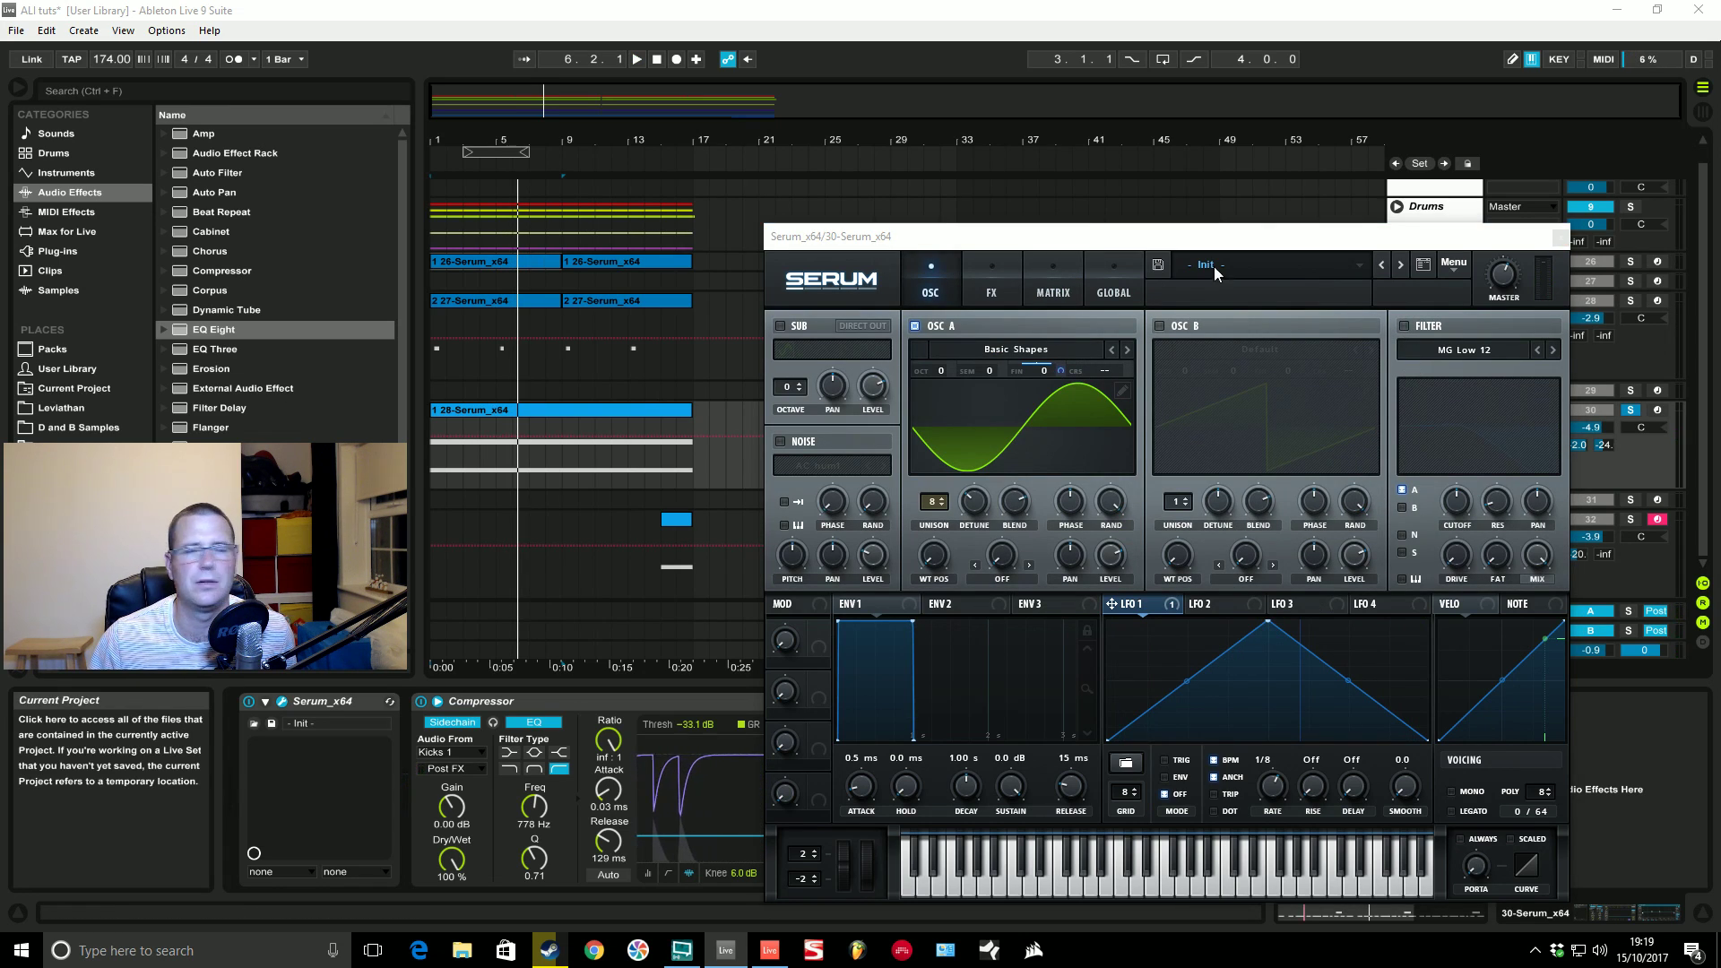
{"action": "left_click", "coordinate": [1340, 517]}
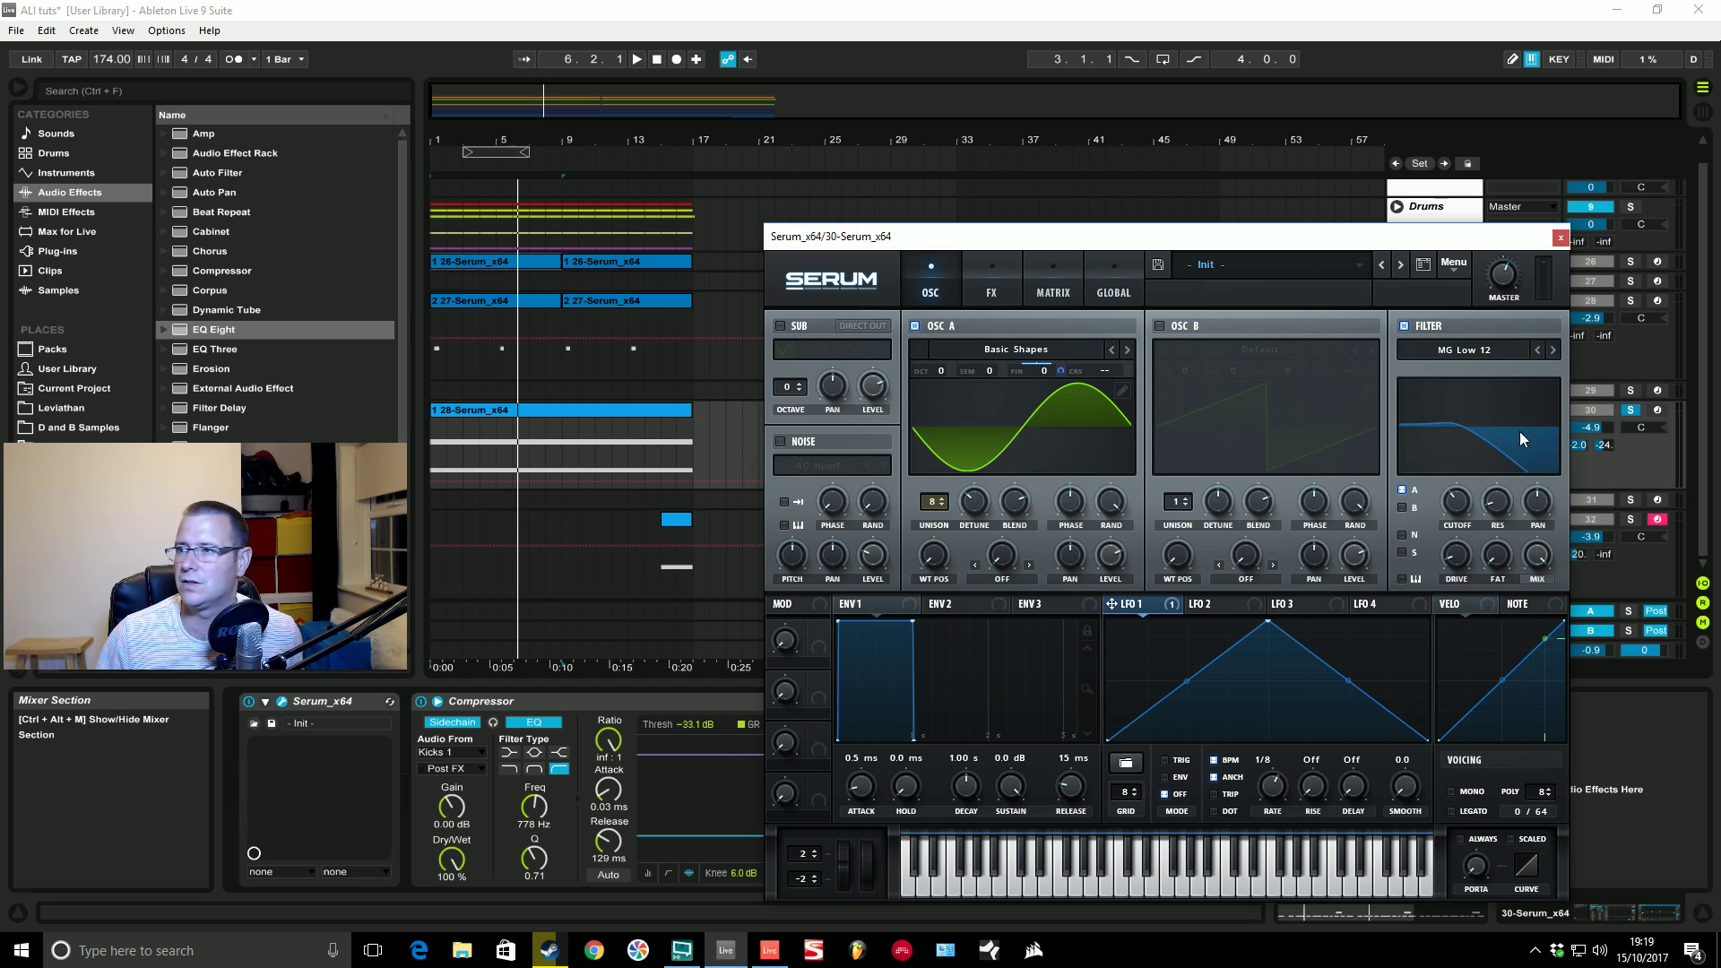
{"action": "key", "text": "space"}
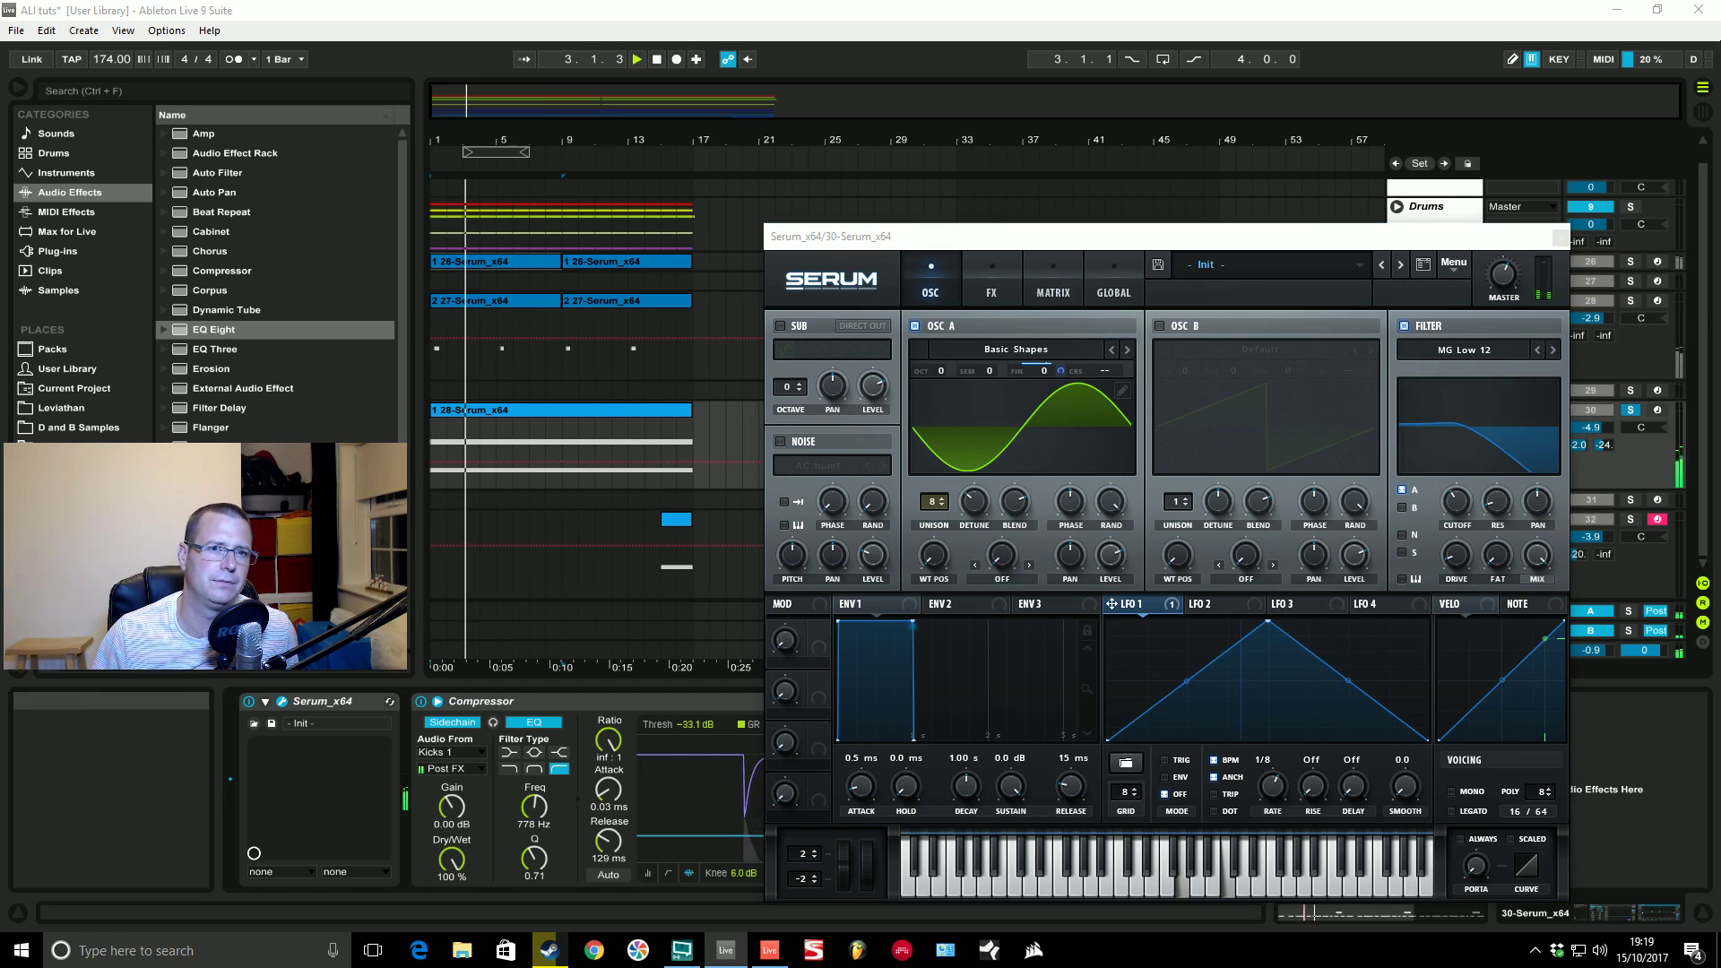
{"action": "left_click_drag", "start_coordinate": [1112, 603], "coordinate": [1457, 502]}
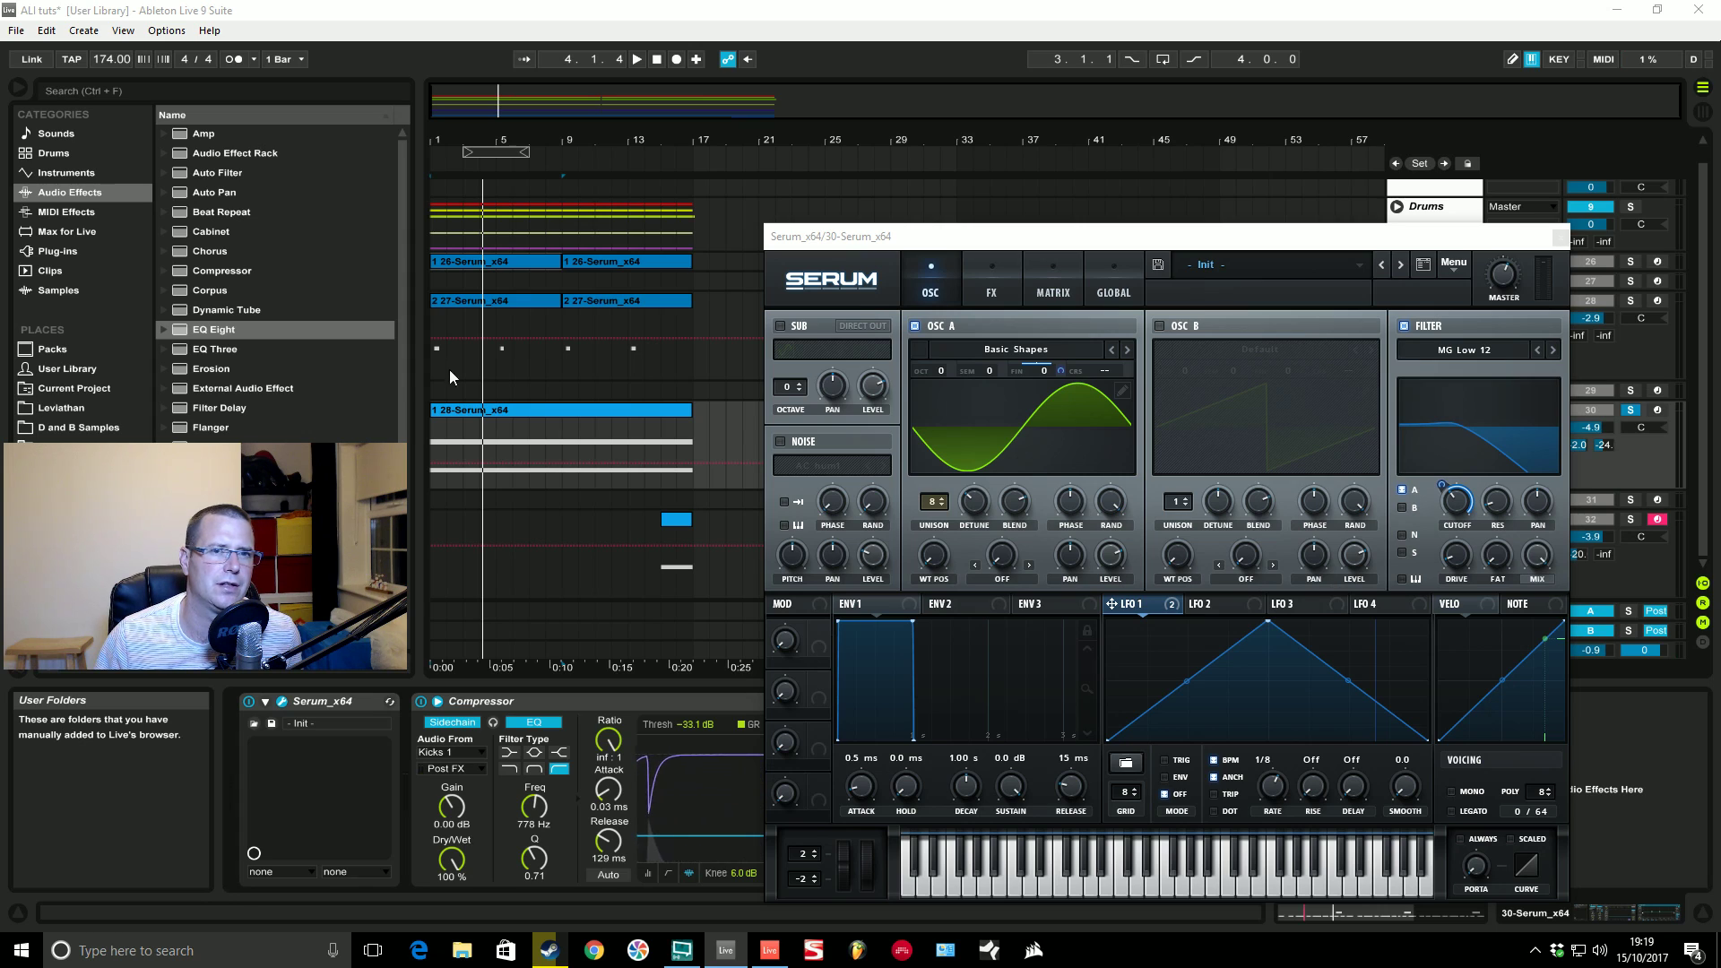
Step: Reduce LFO 1's modulation of the filter cutoff to an amount of 4 and audition the pad
{"action": "left_click_drag", "start_coordinate": [1453, 498], "coordinate": [1438, 535]}
{"action": "key", "text": "space"}
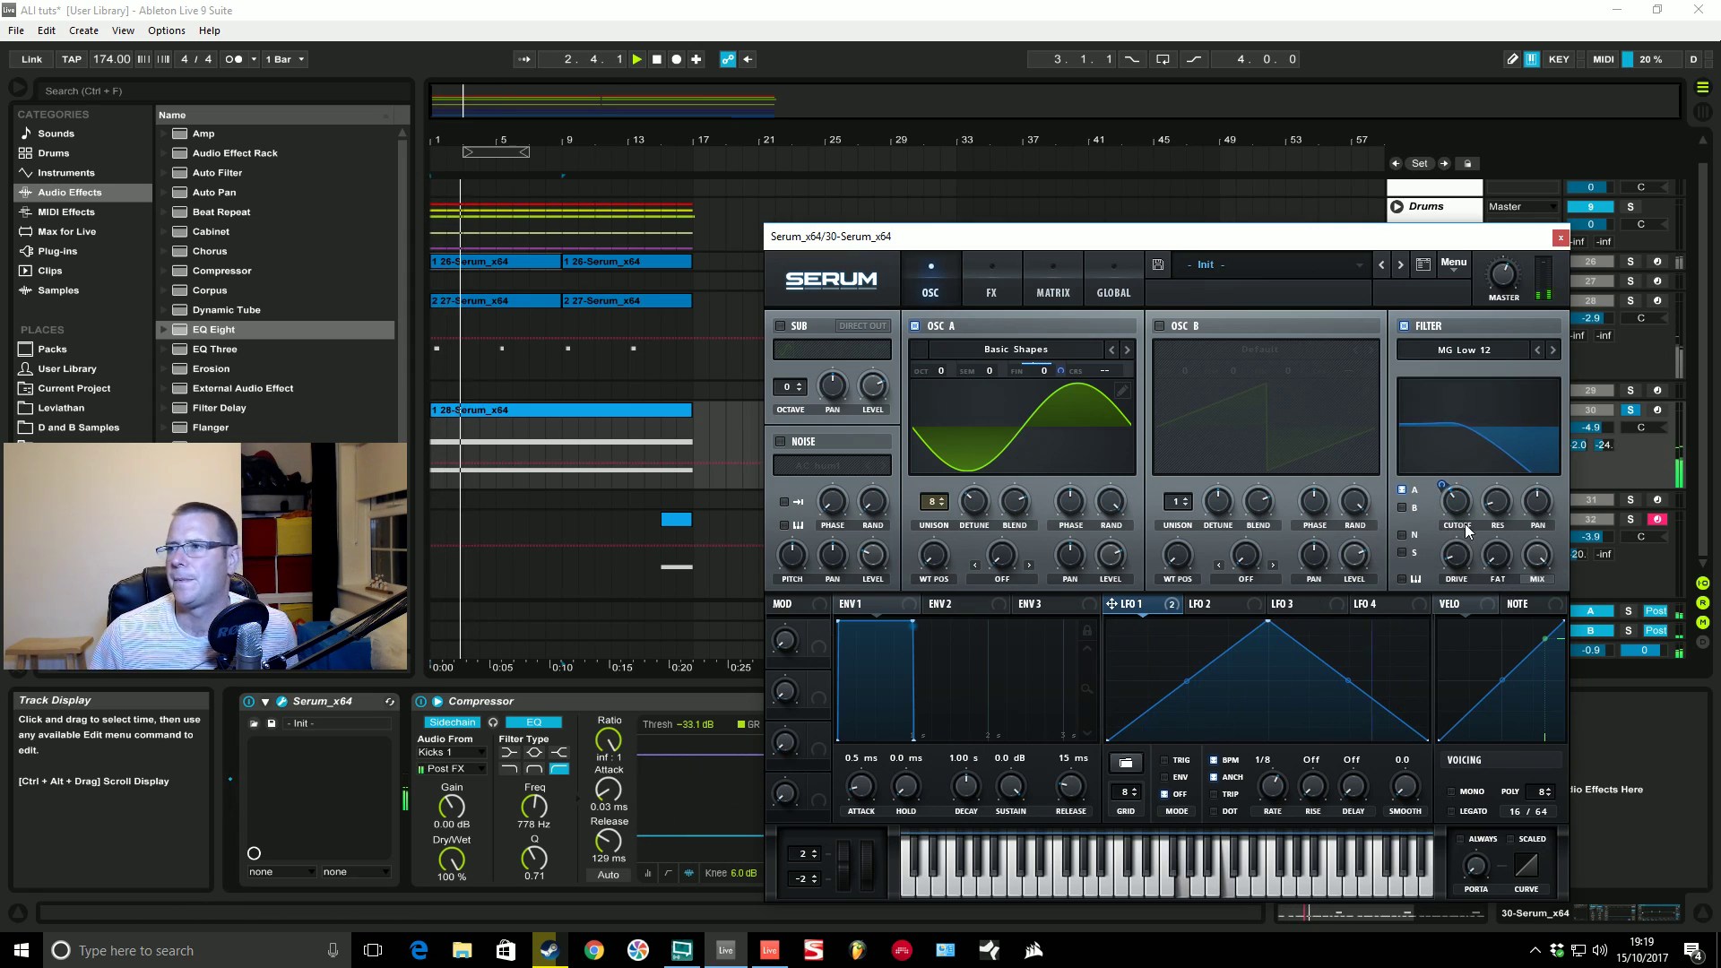
{"action": "key", "text": "space"}
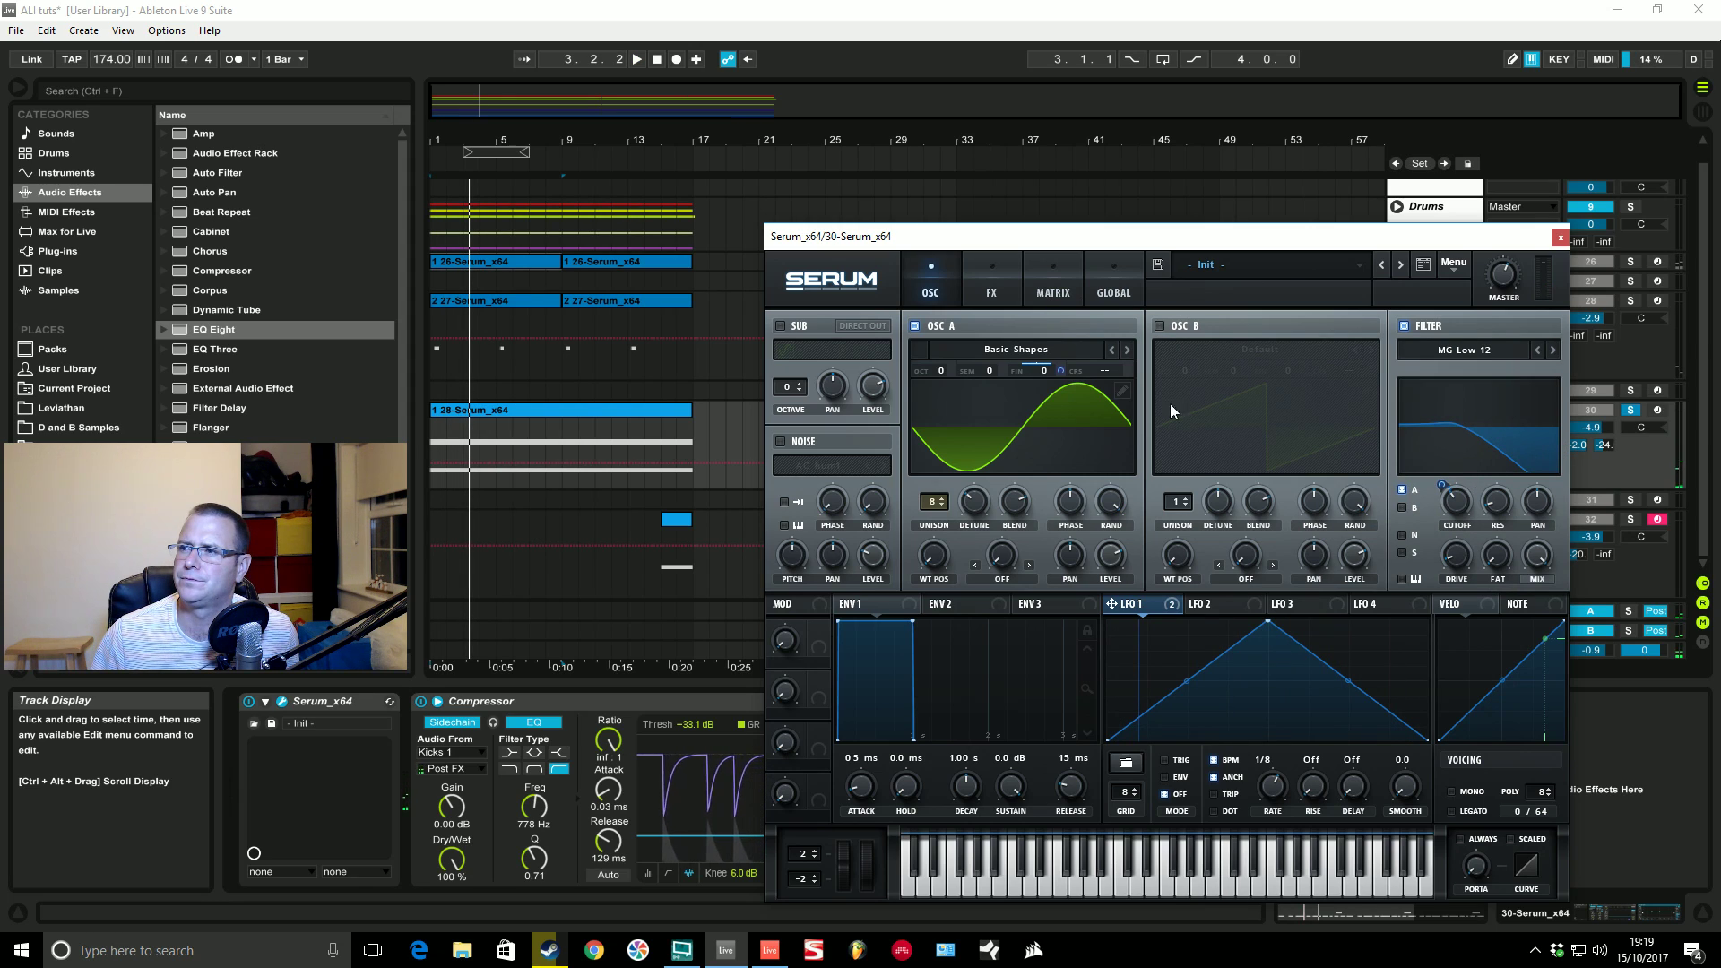
Step: Add a modulation matrix row with Mod Wheel as the source and Fil Cutoff as the destination
{"action": "left_click", "coordinate": [1040, 299]}
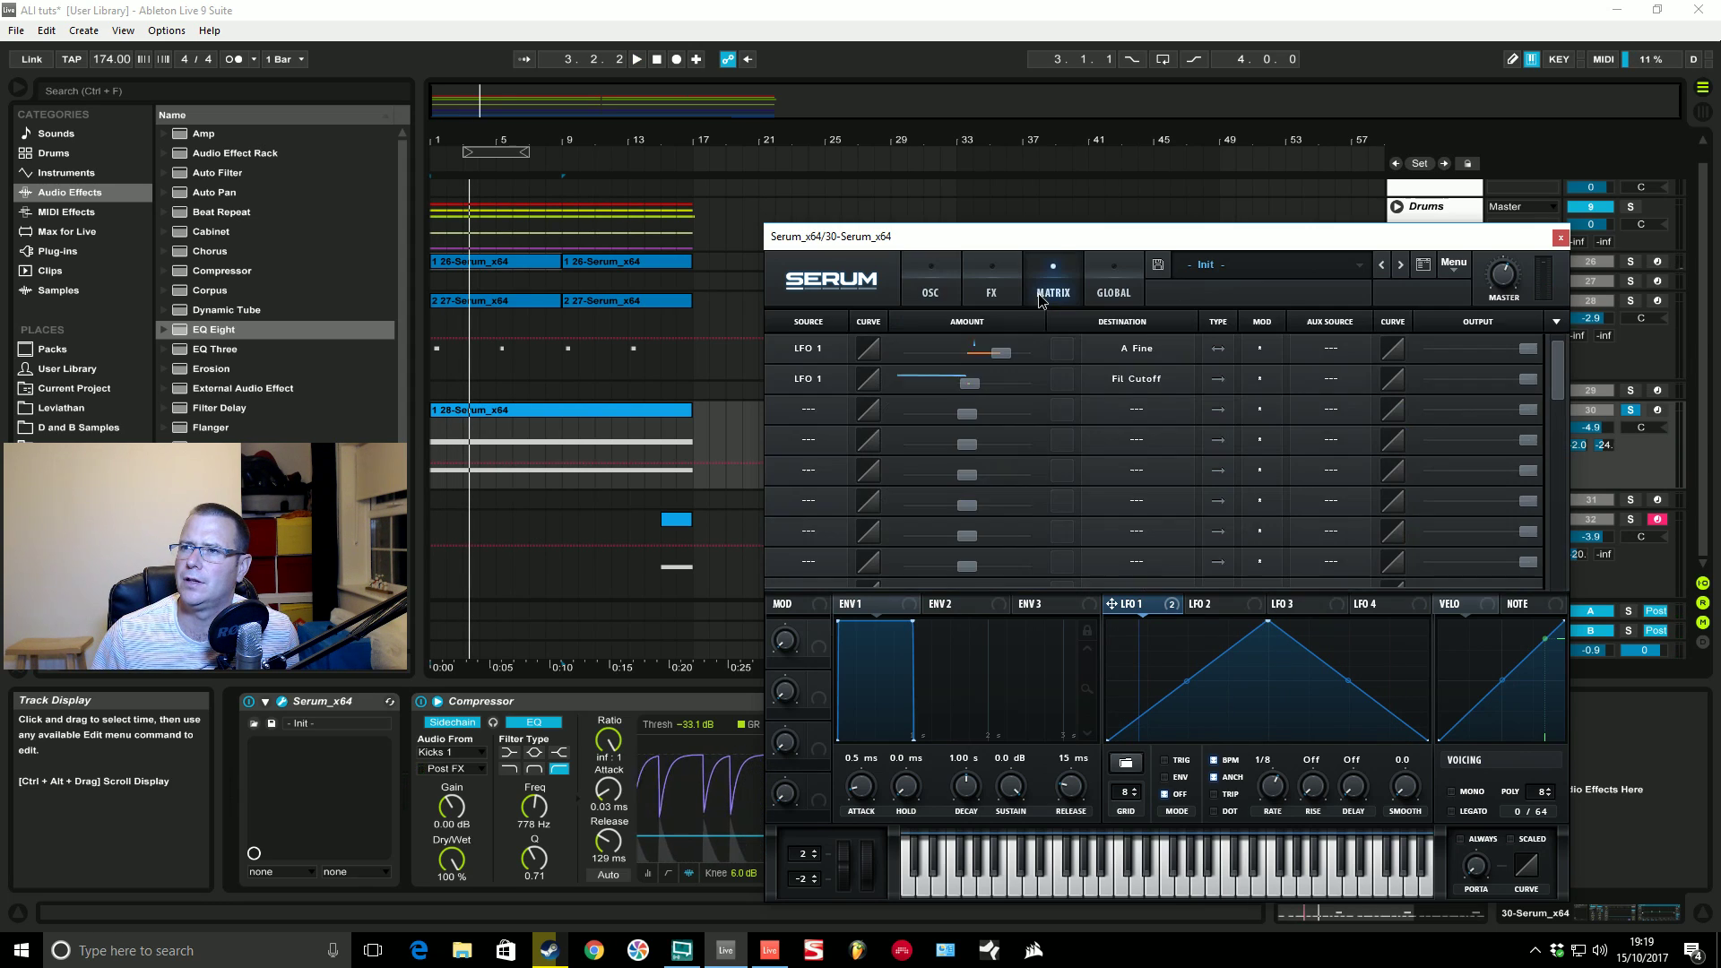
{"action": "left_click", "coordinate": [810, 411]}
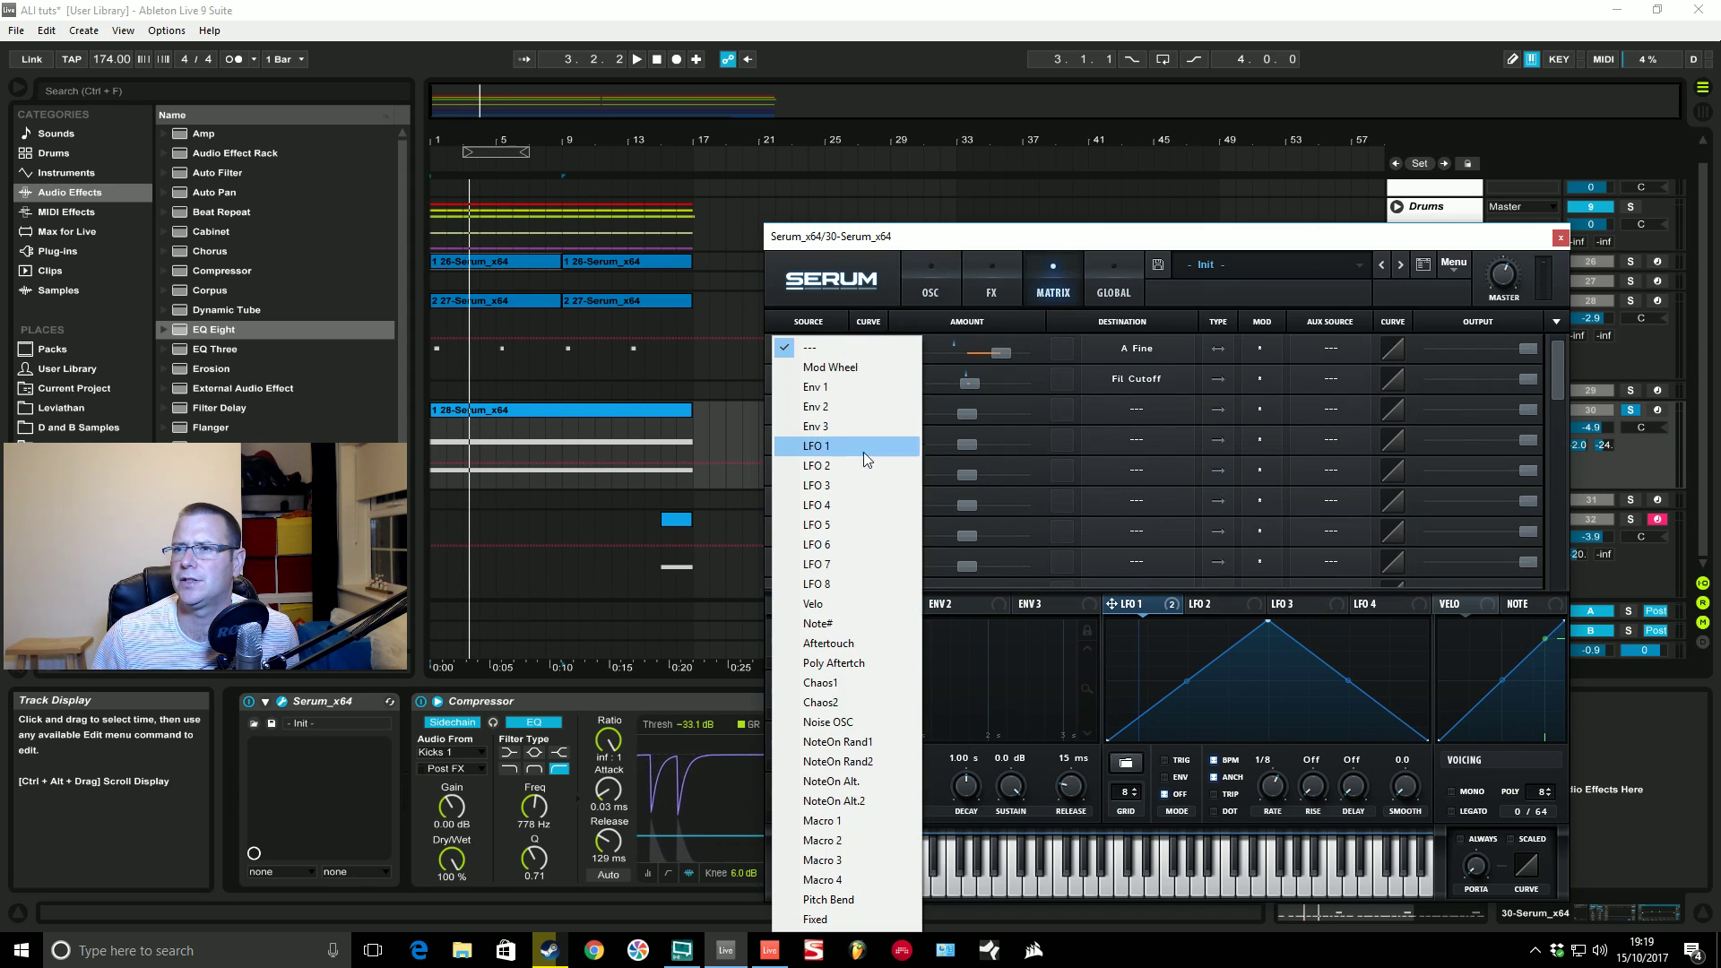
{"action": "left_click", "coordinate": [841, 367]}
{"action": "left_click", "coordinate": [1136, 410]}
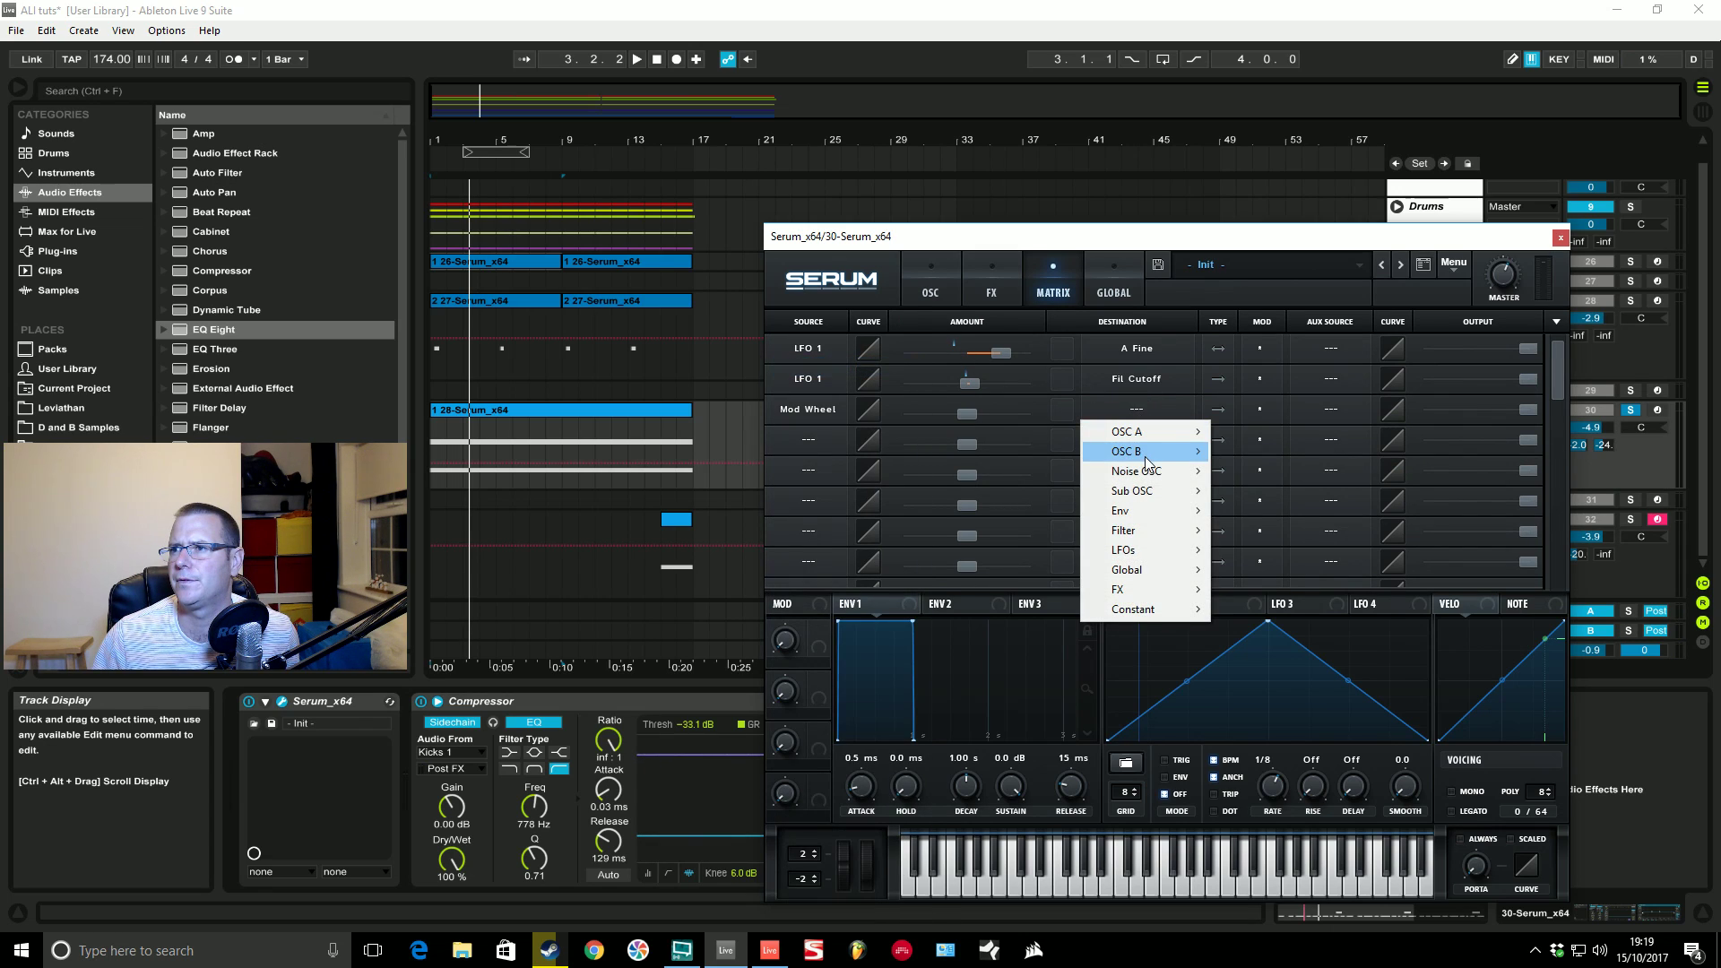
{"action": "mouse_move", "coordinate": [1143, 529]}
{"action": "left_click", "coordinate": [1254, 530]}
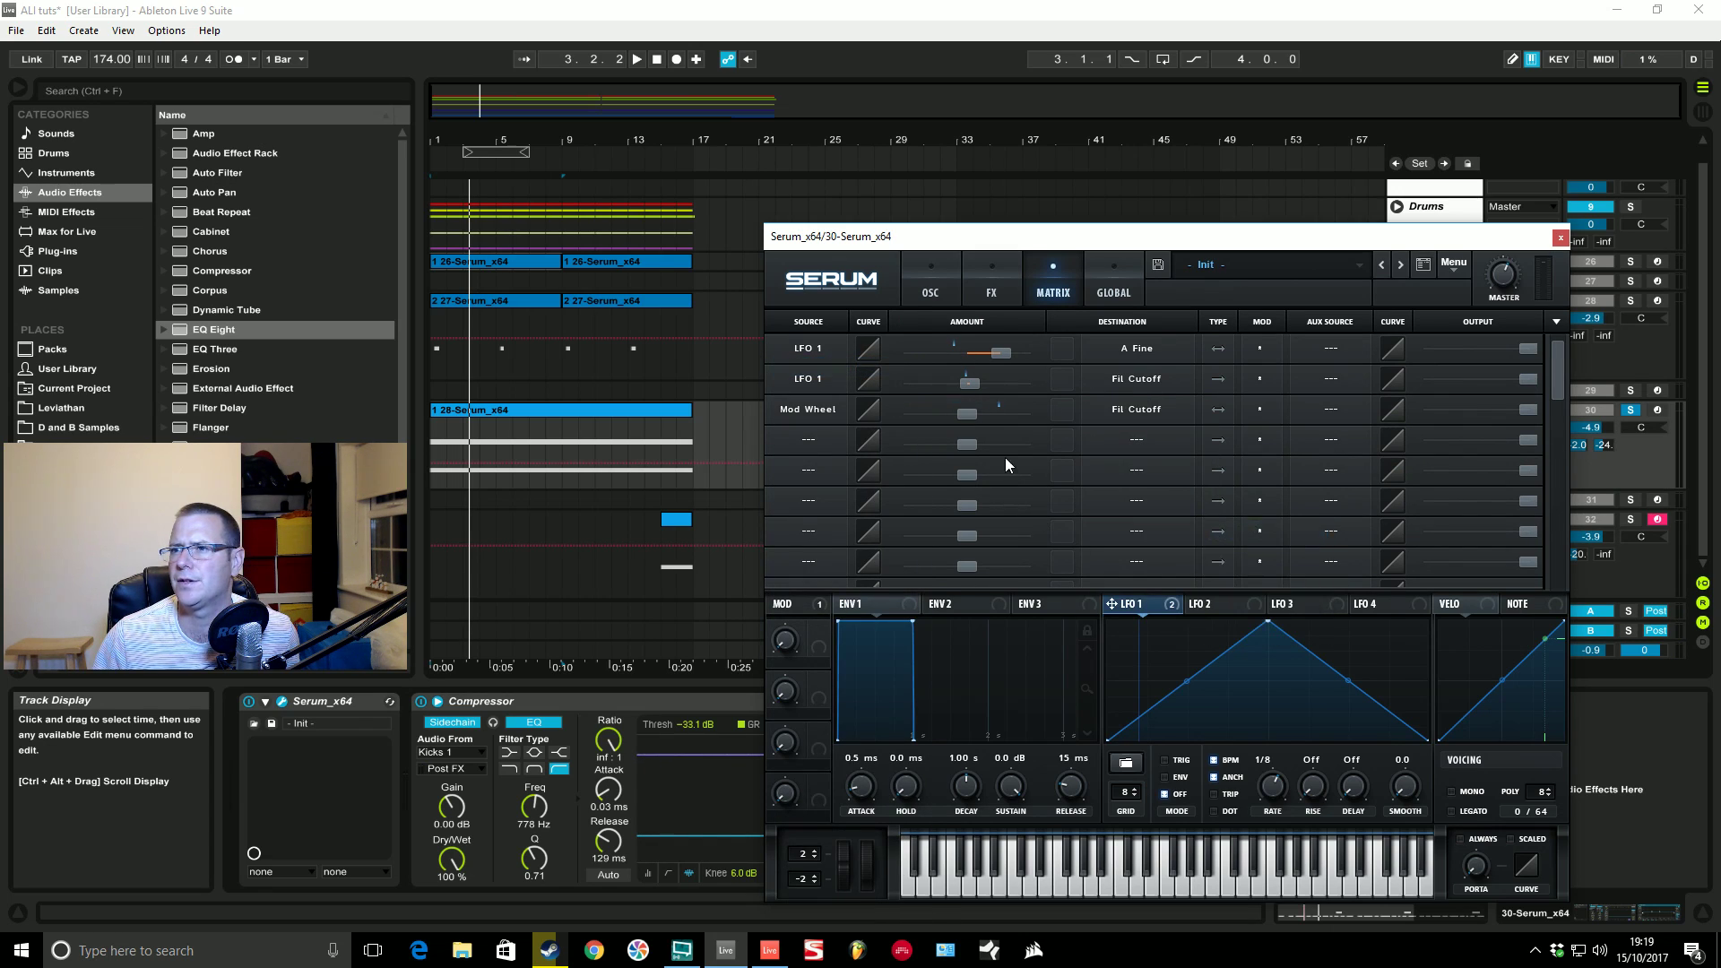
Step: Raise the Mod Wheel to Fil Cutoff amount strongly during playback and test it by moving the mod wheel
{"action": "left_click", "coordinate": [915, 293]}
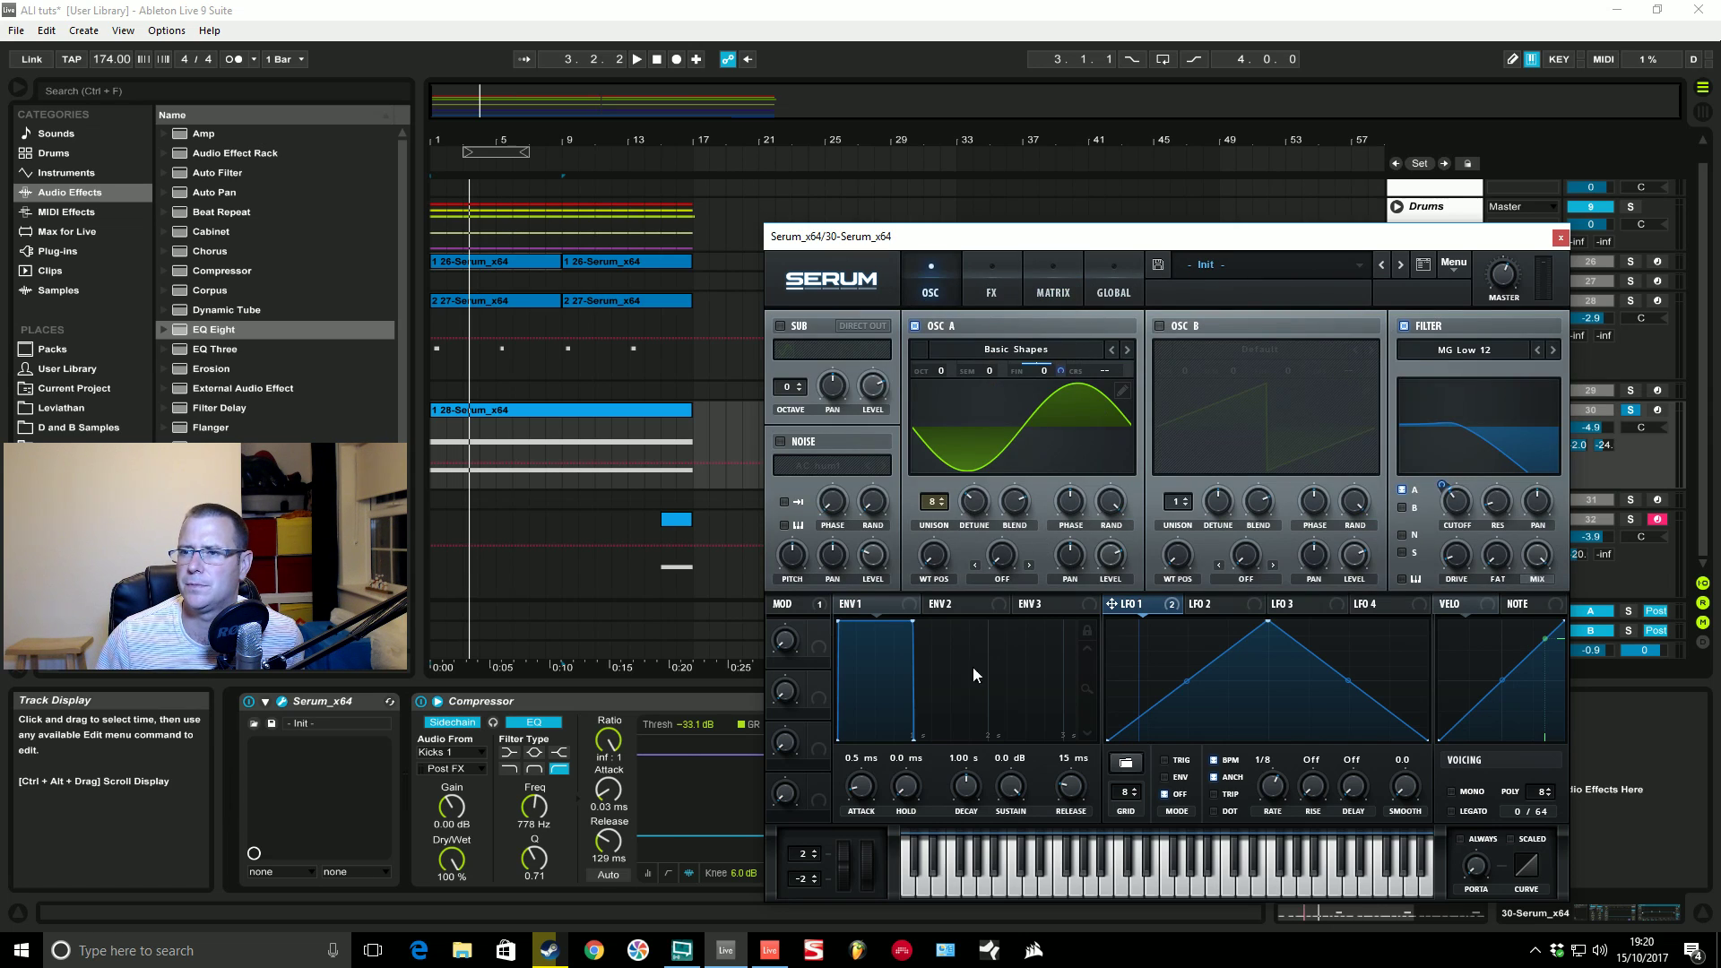
{"action": "key", "text": "space"}
{"action": "left_click_drag", "start_coordinate": [871, 886], "coordinate": [873, 878]}
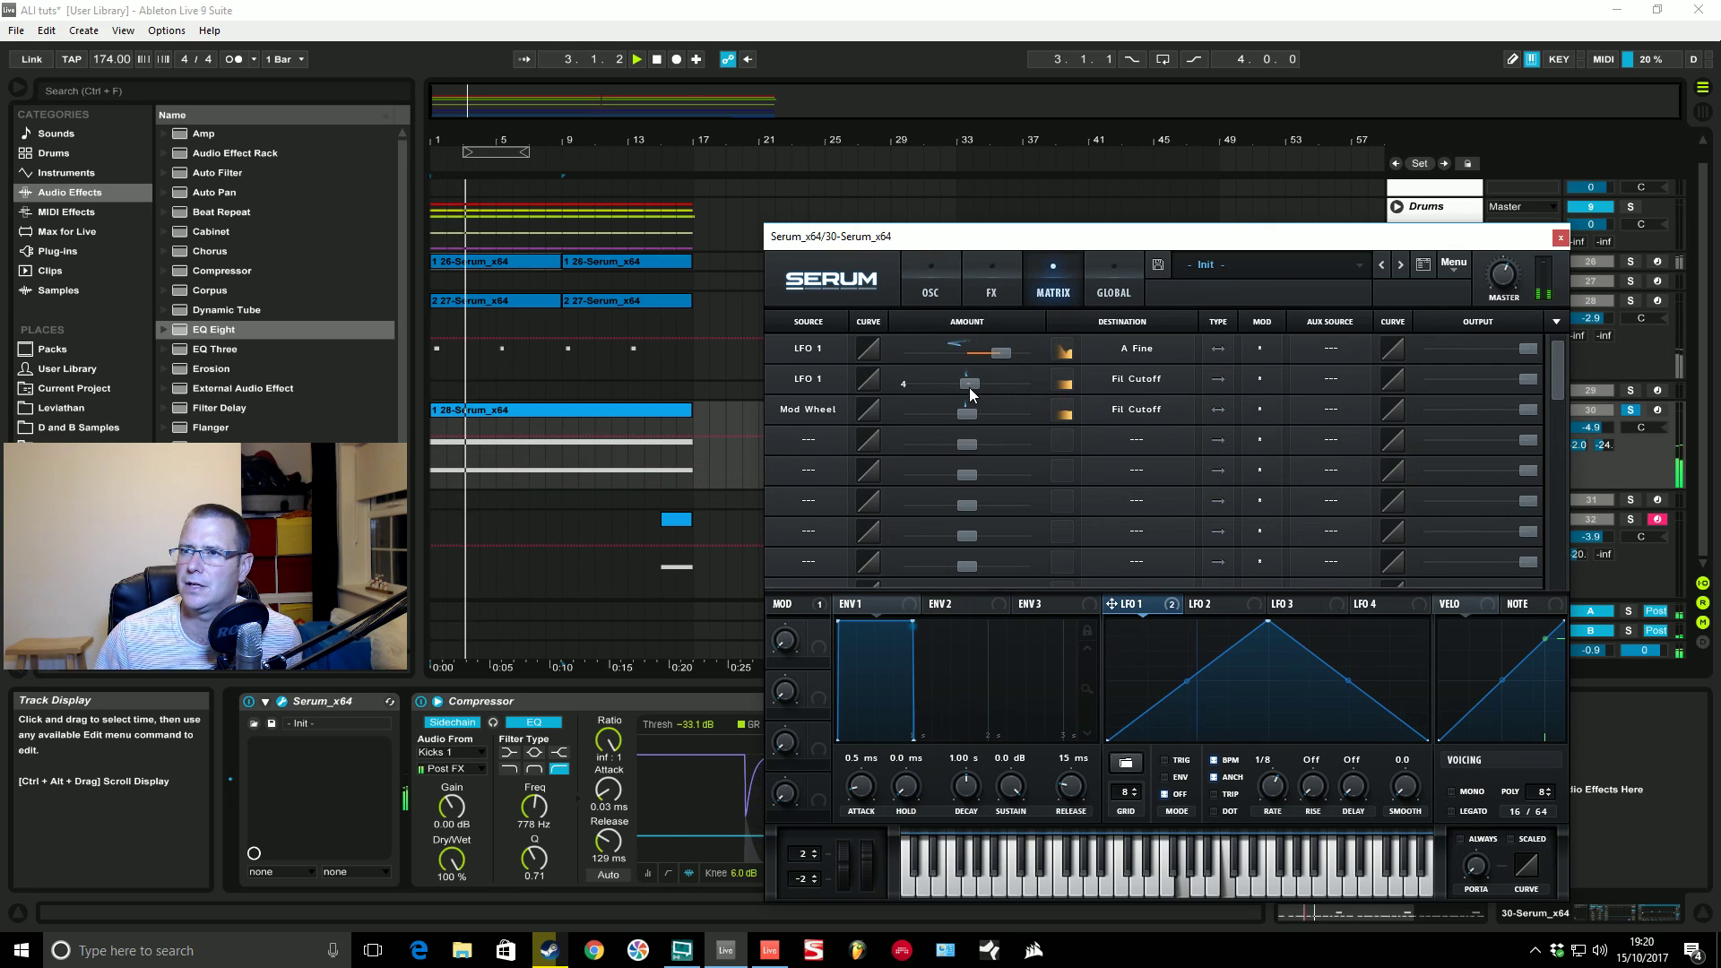
{"action": "left_click_drag", "start_coordinate": [966, 412], "coordinate": [996, 308]}
{"action": "left_click", "coordinate": [931, 285]}
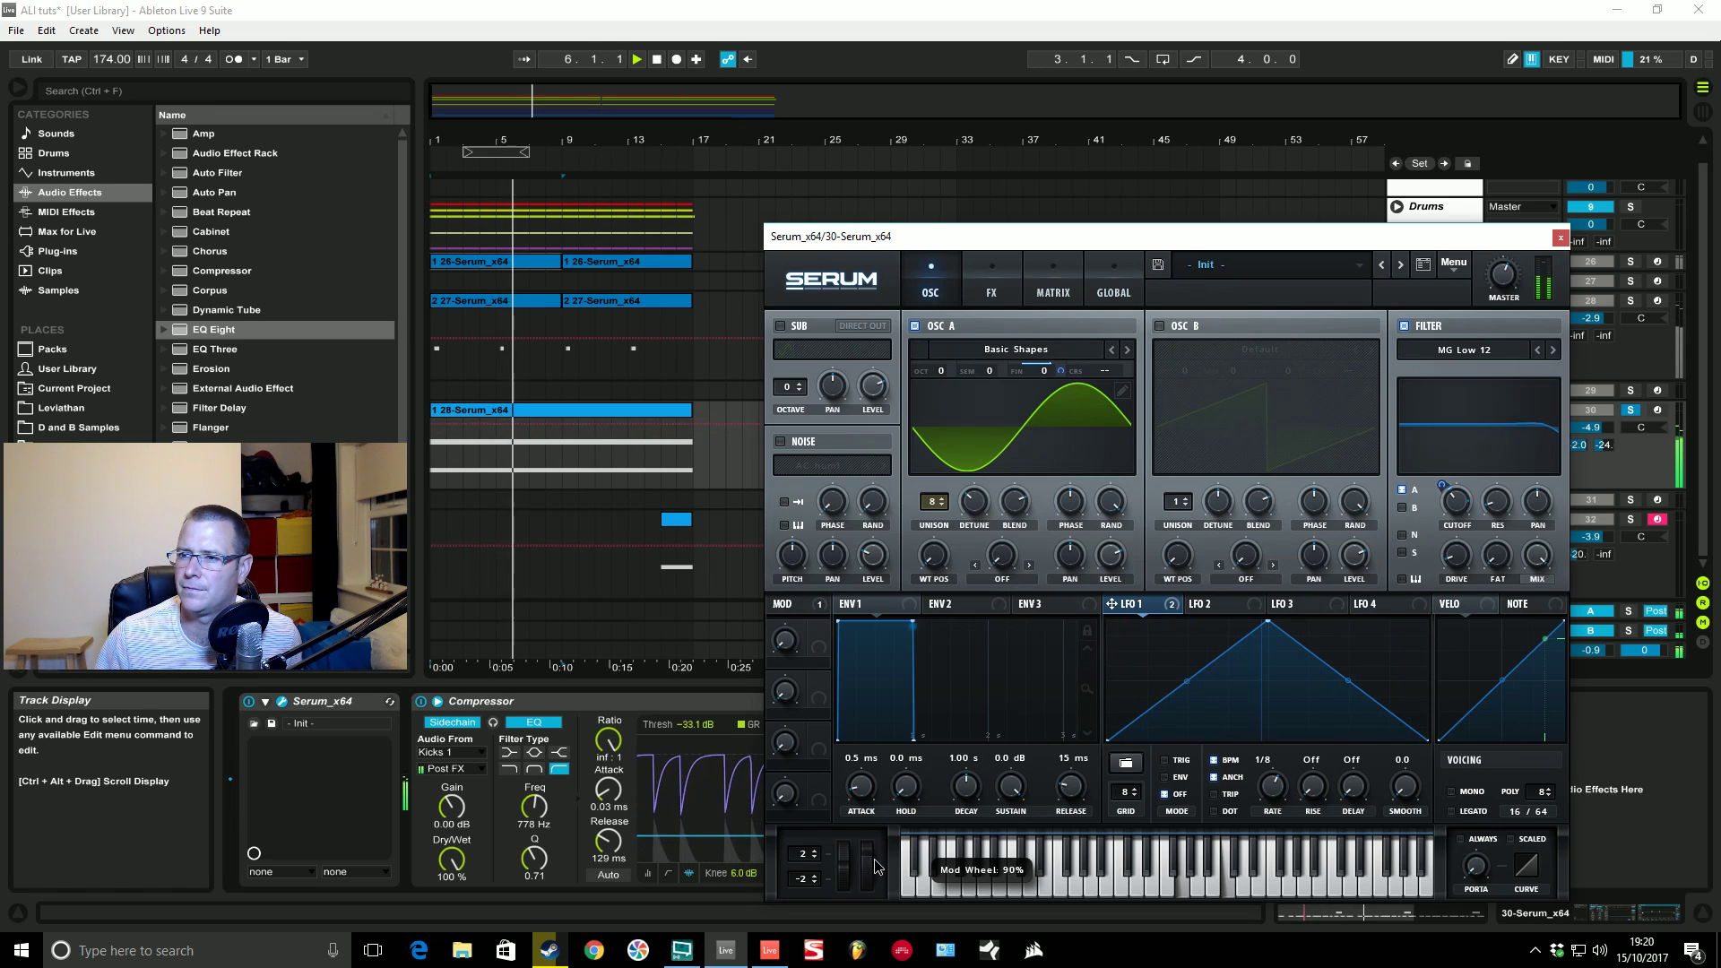
{"action": "left_click_drag", "start_coordinate": [871, 951], "coordinate": [870, 913]}
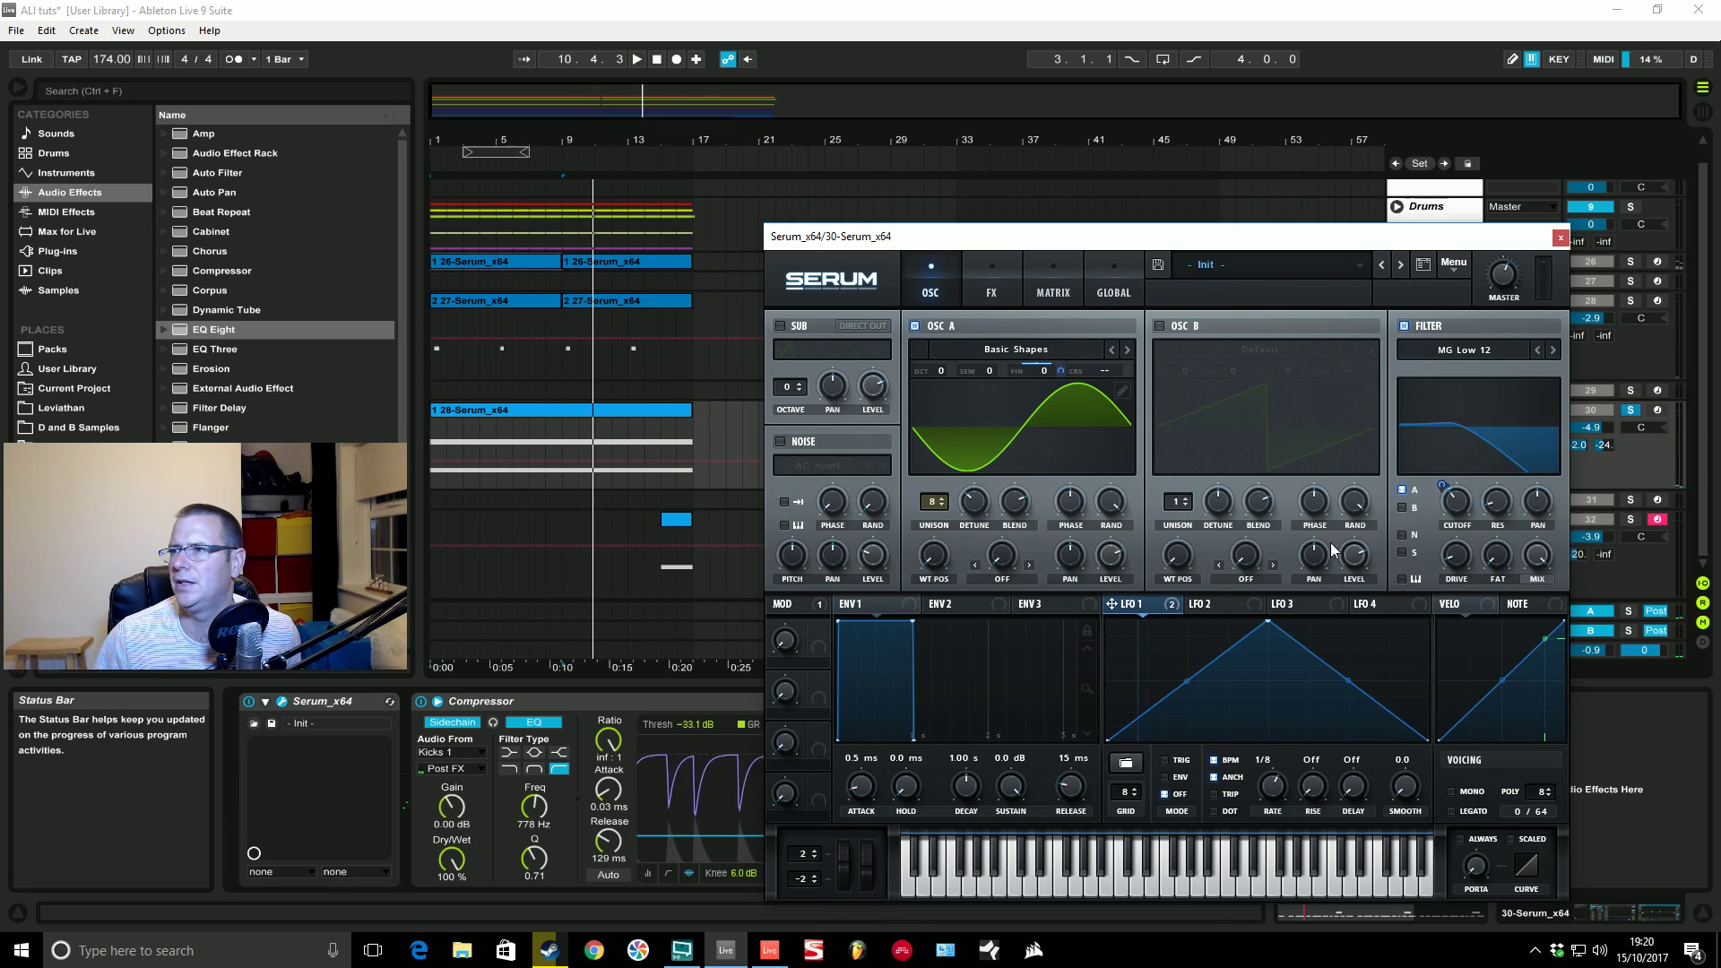
Step: Fine-tune LFO 1's filter cutoff modulation and review the modulation matrix during playback
{"action": "scroll", "coordinate": [1454, 484], "scroll_direction": "up", "scroll_amount": 2}
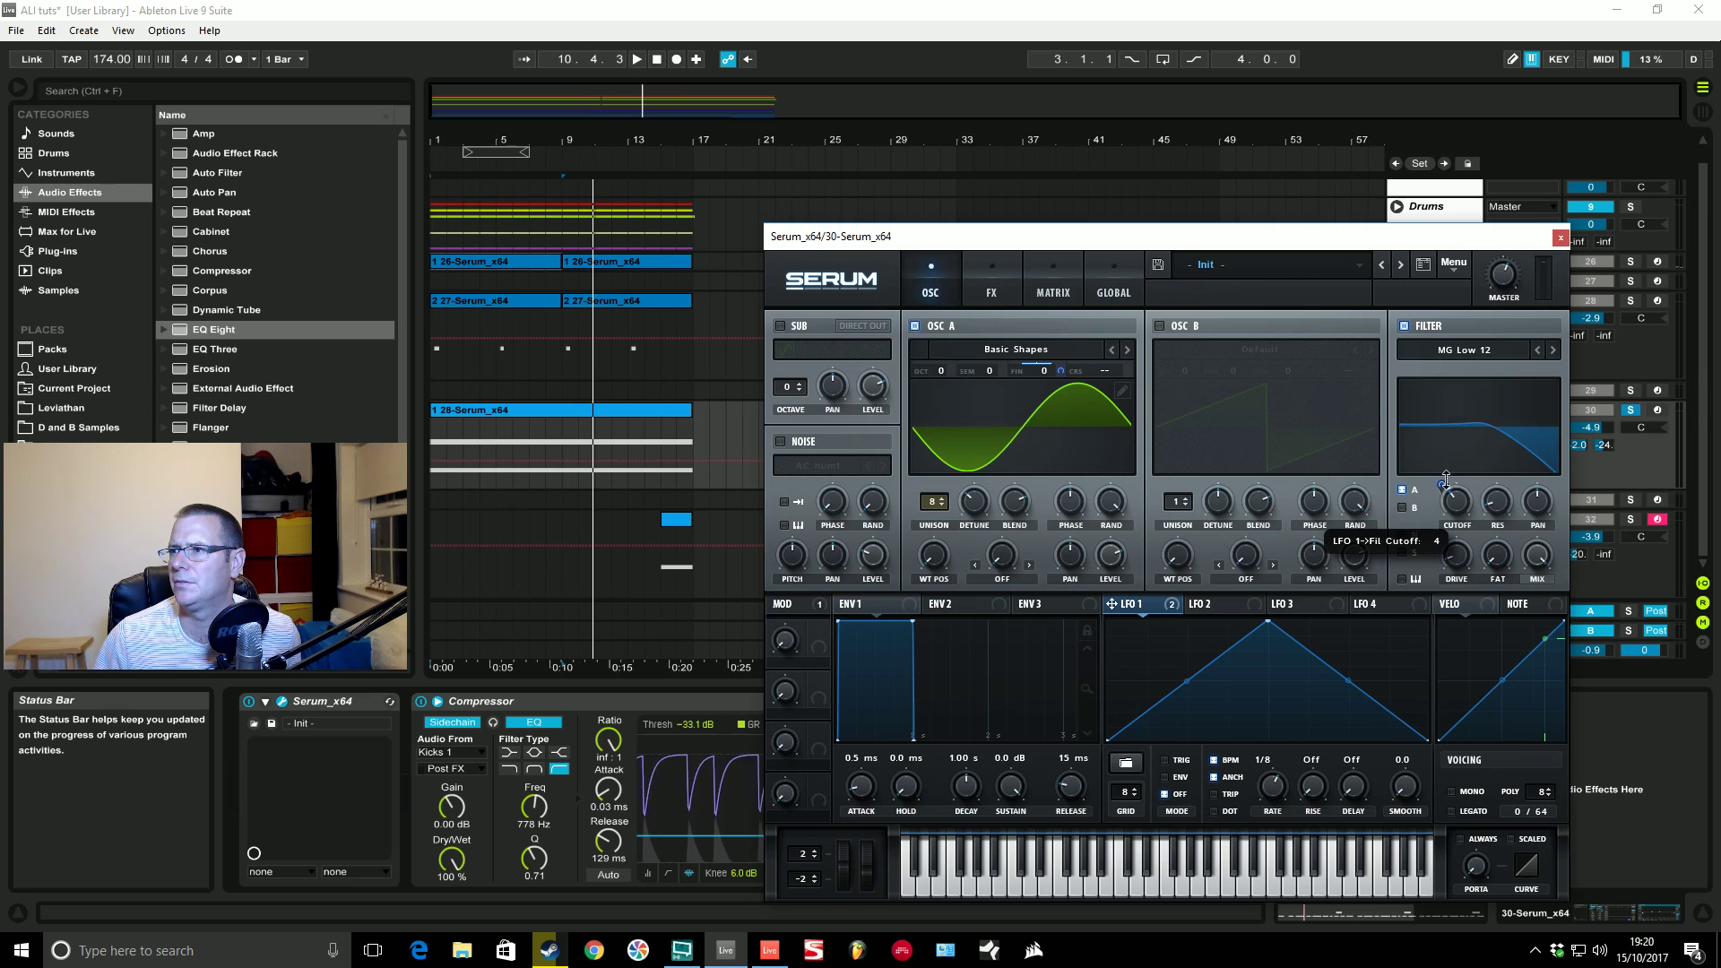
{"action": "left_click", "coordinate": [1055, 292]}
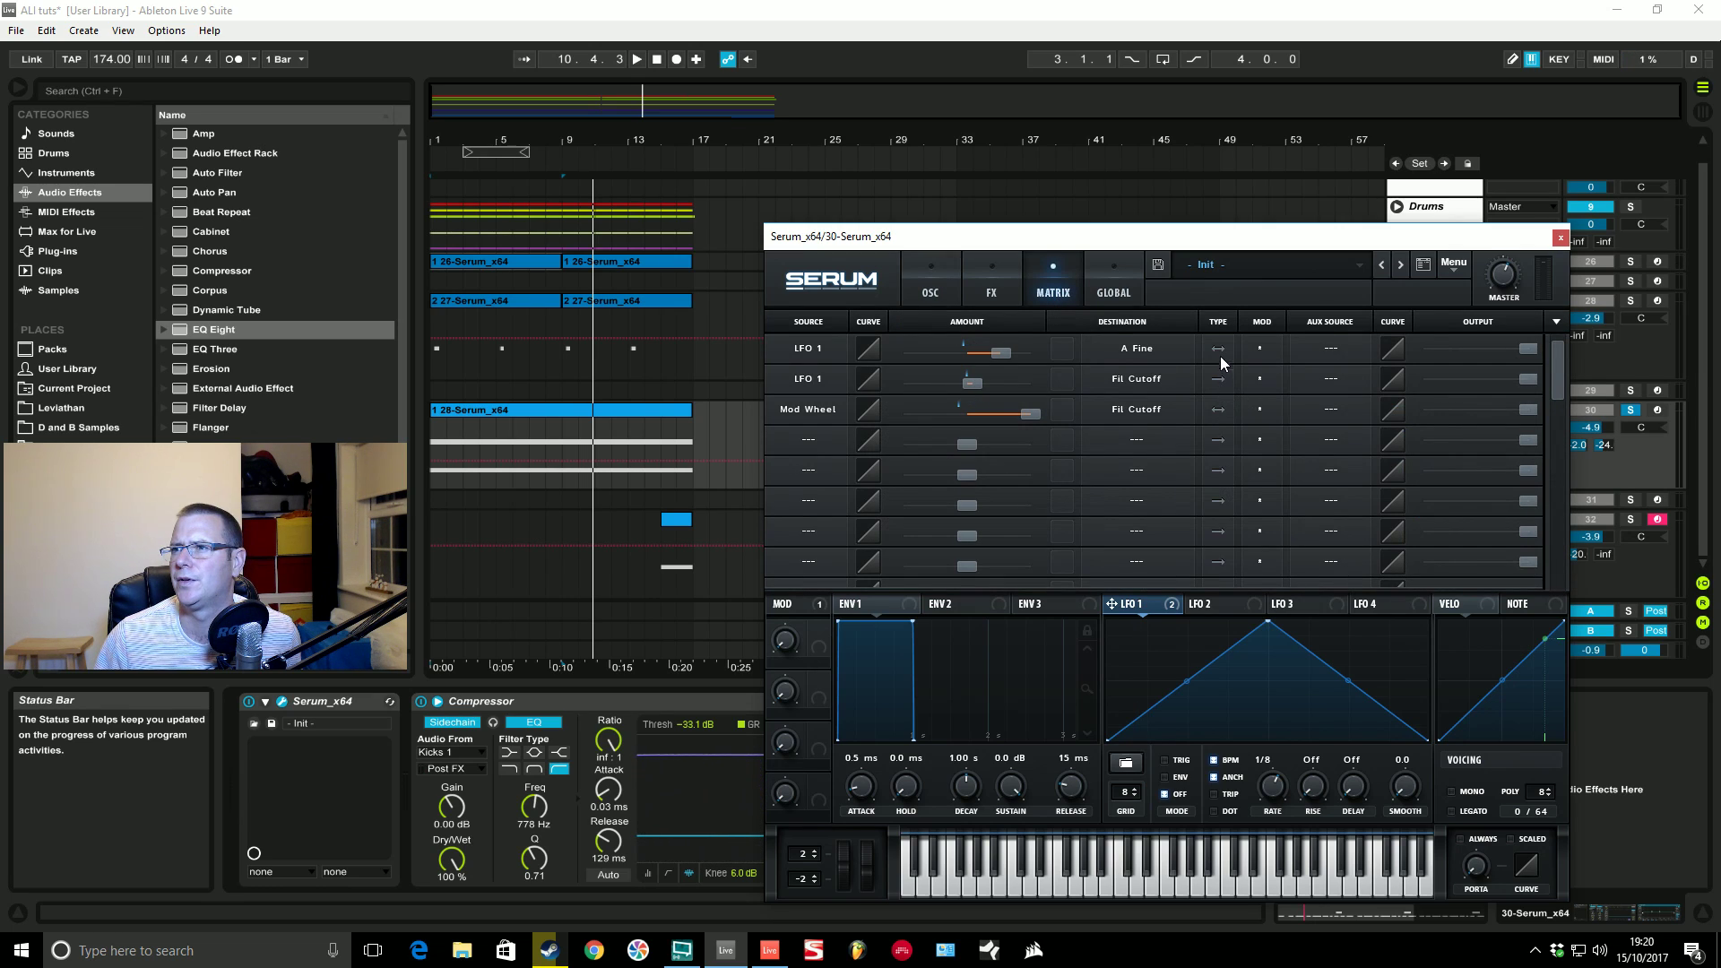
{"action": "key", "text": "space"}
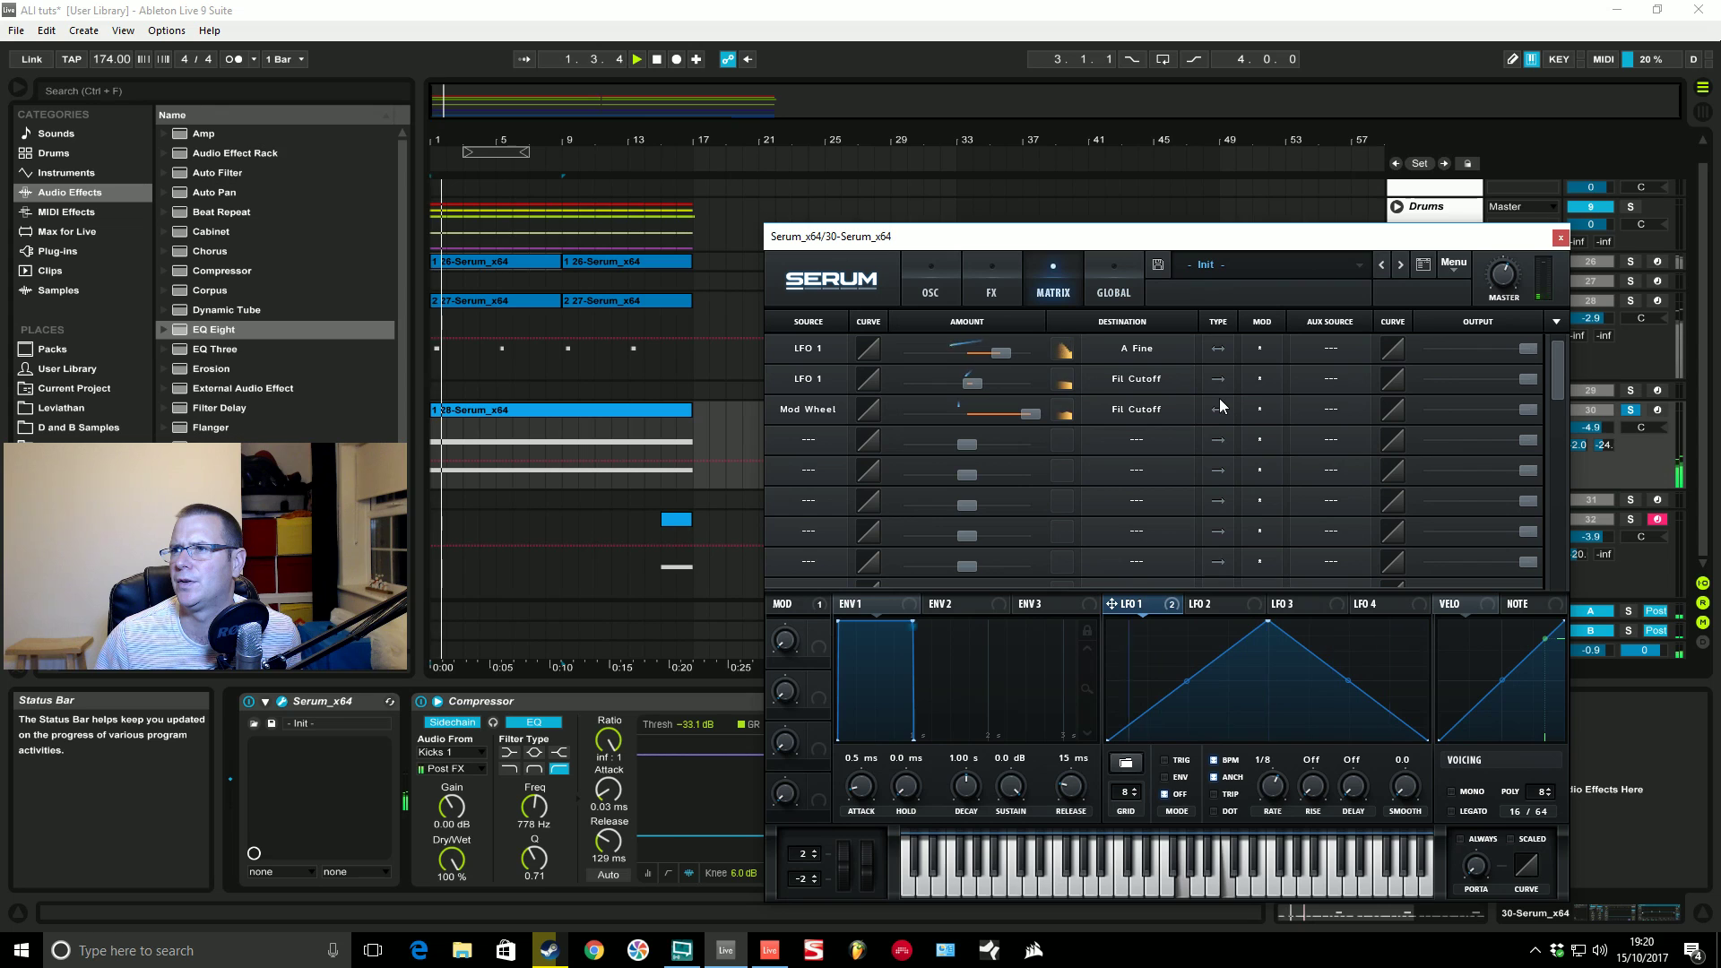
Step: Sweep the mod wheel down to 0% during playback to audition its effect on the filter cutoff
{"action": "left_click", "coordinate": [930, 293]}
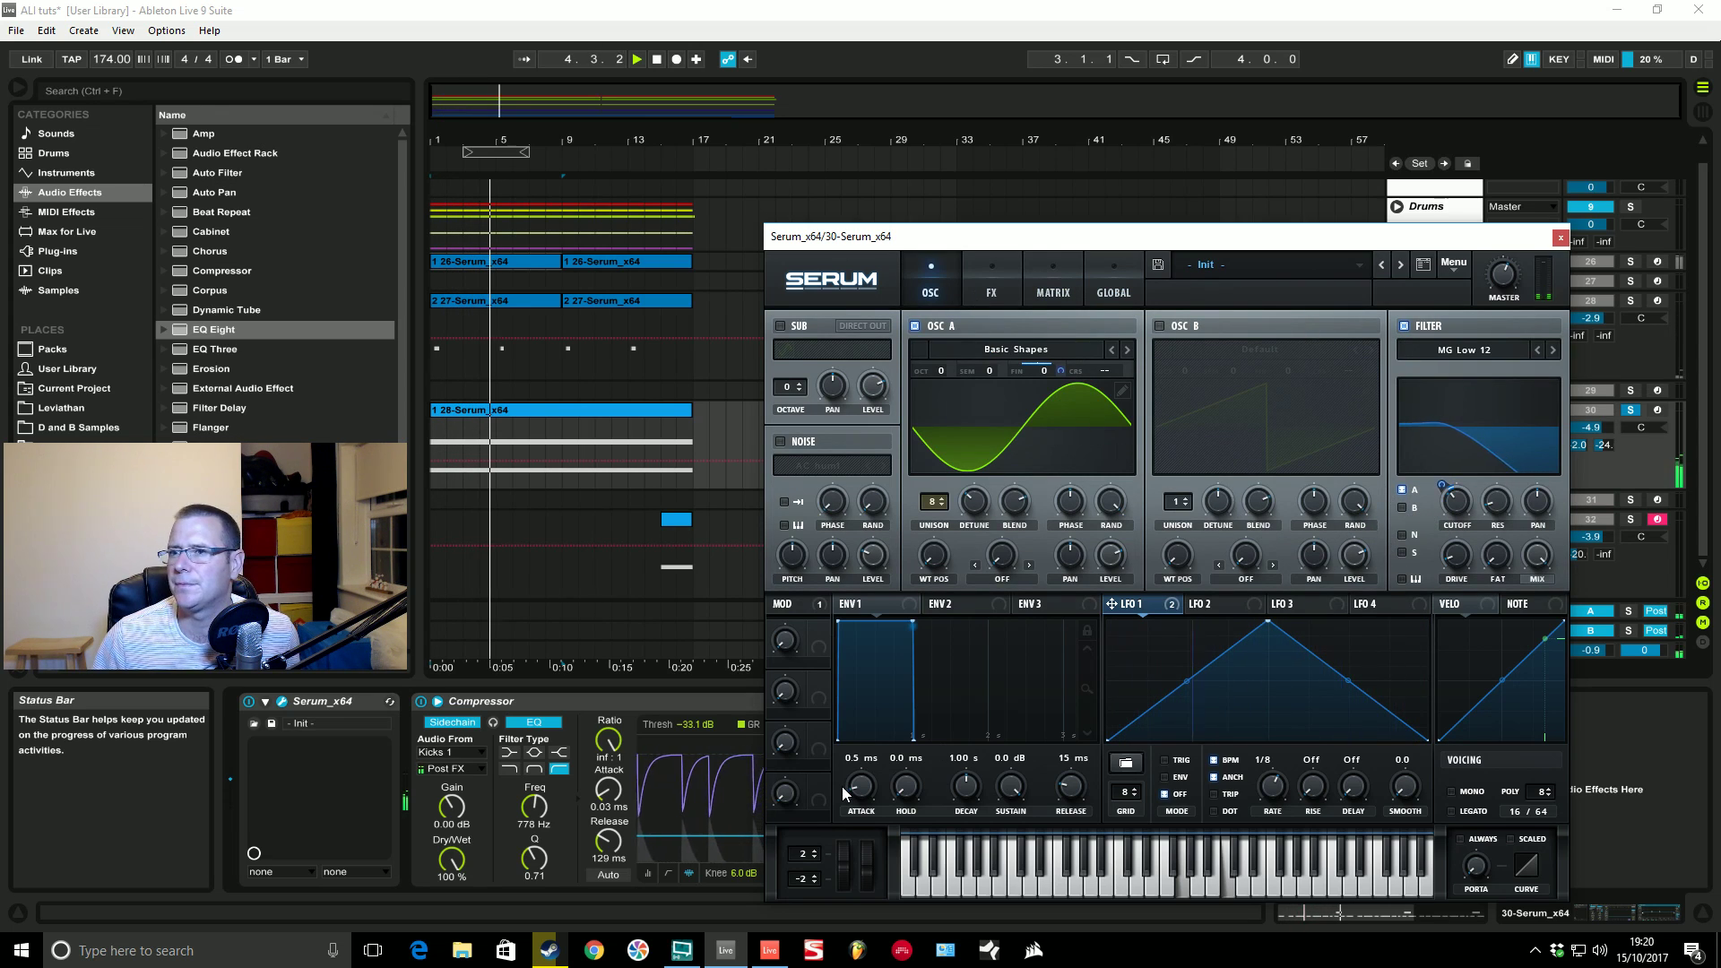
{"action": "left_click_drag", "start_coordinate": [874, 865], "coordinate": [864, 928]}
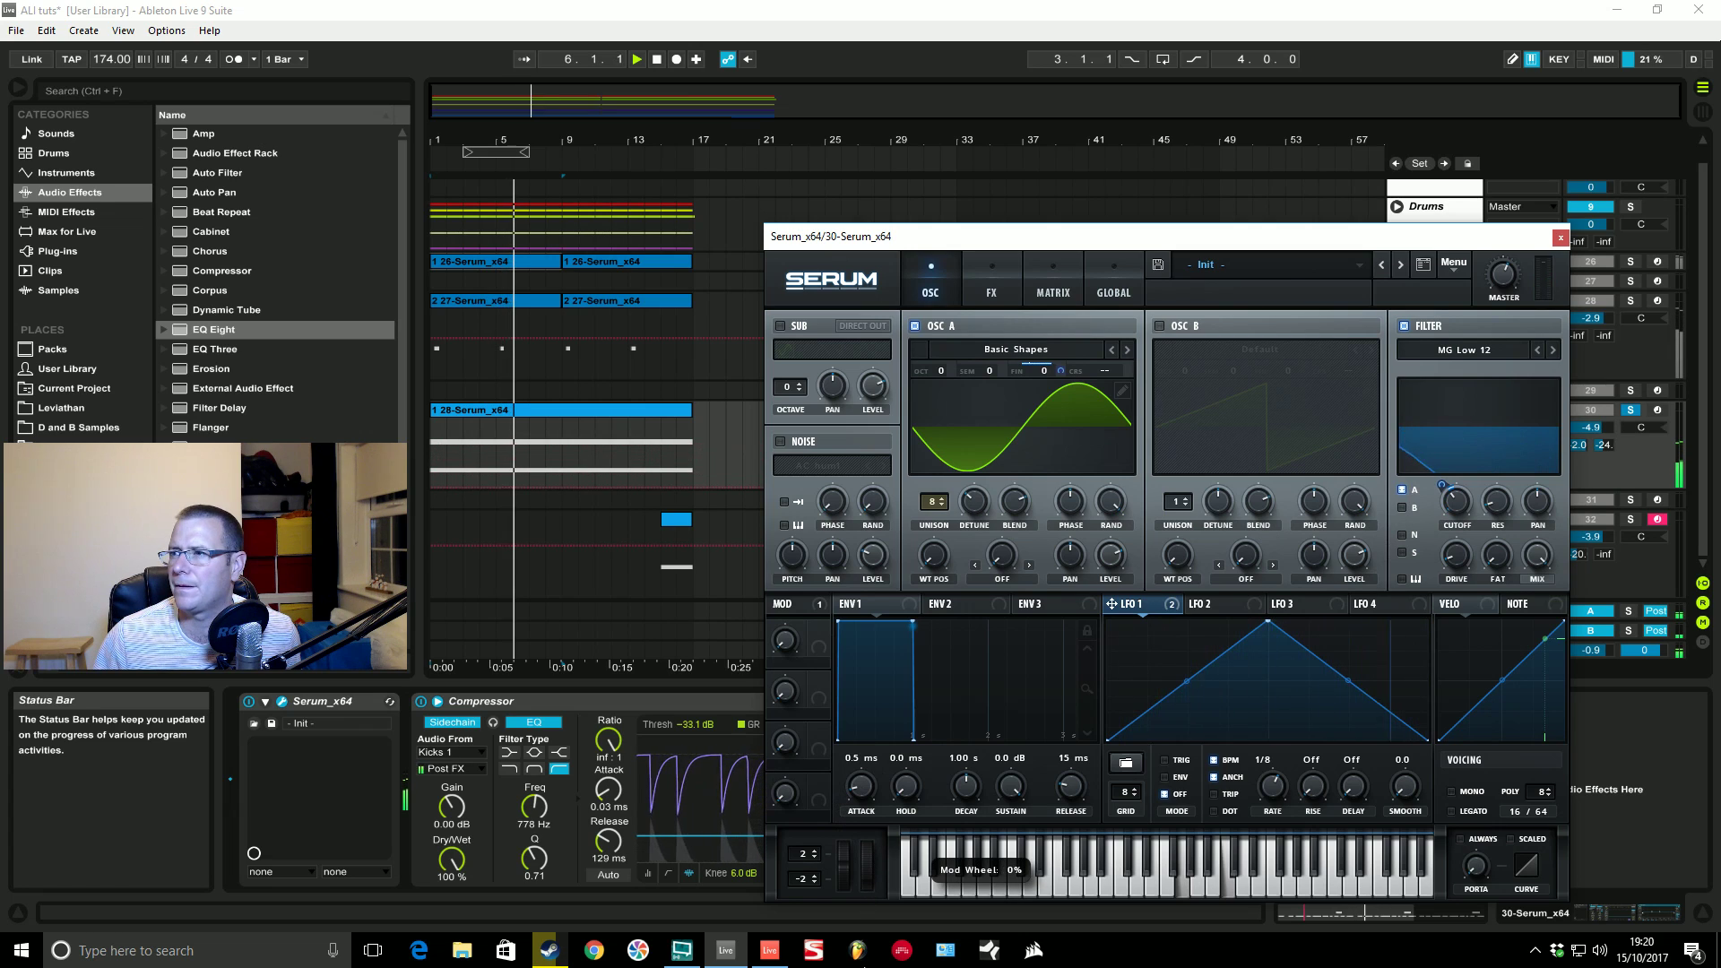
{"action": "left_click", "coordinate": [1071, 296]}
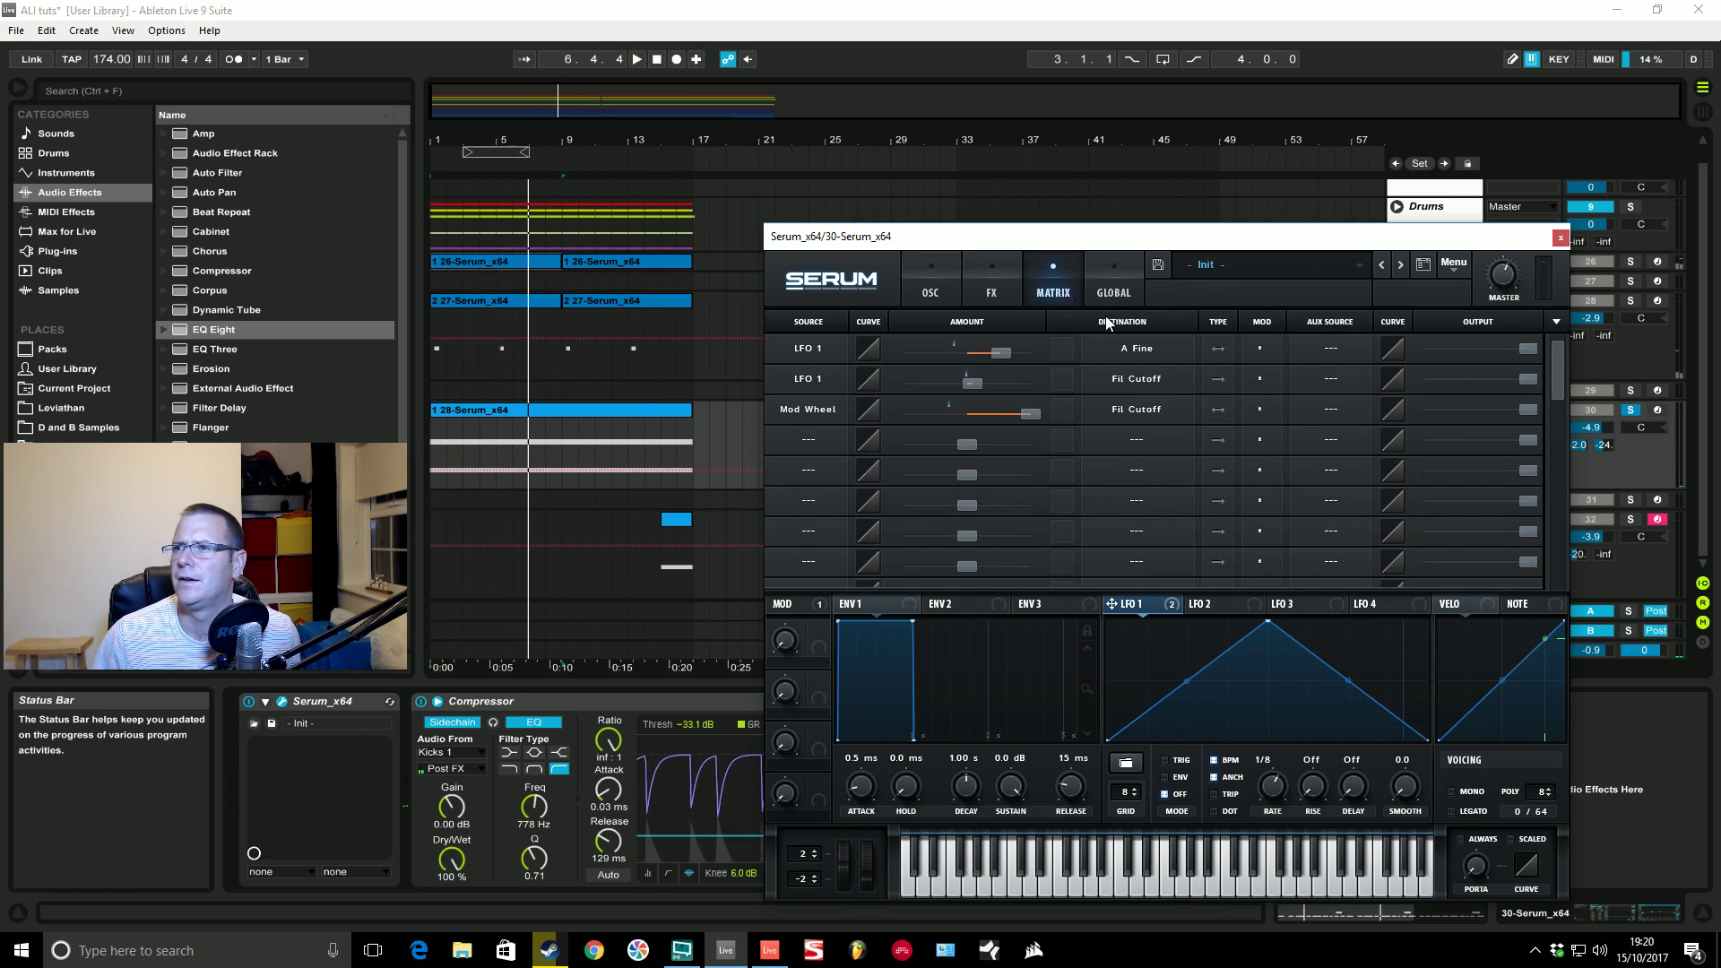
{"action": "left_click", "coordinate": [919, 296]}
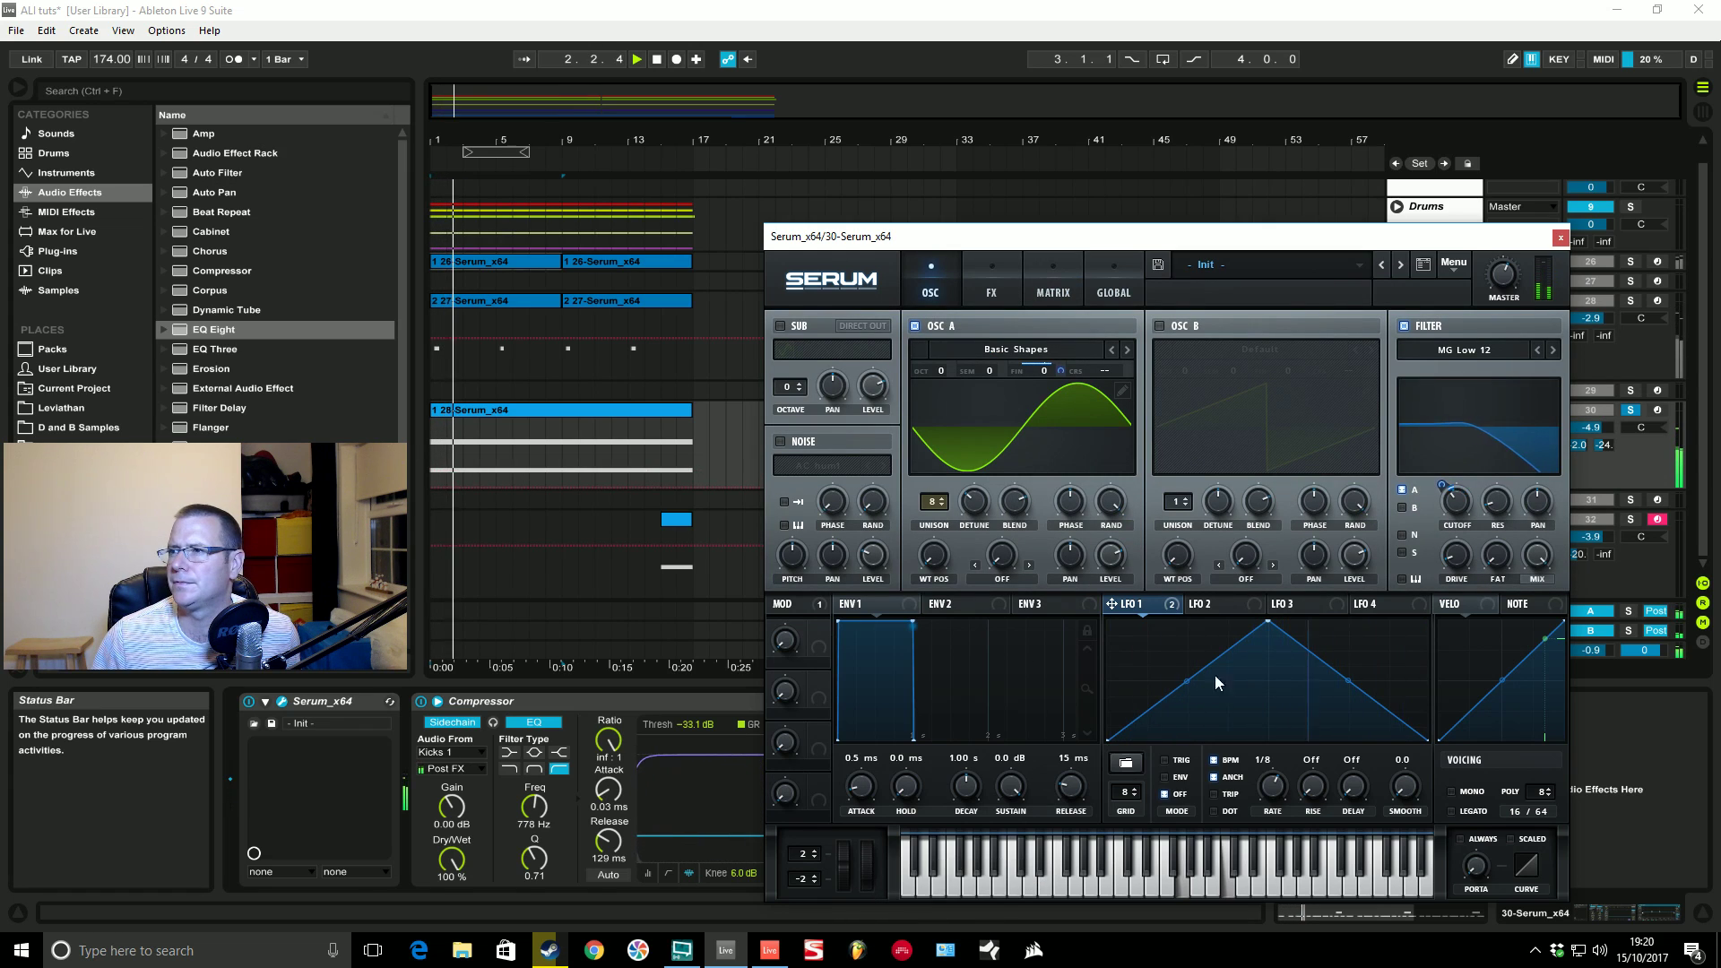
{"action": "mouse_move", "coordinate": [1457, 513]}
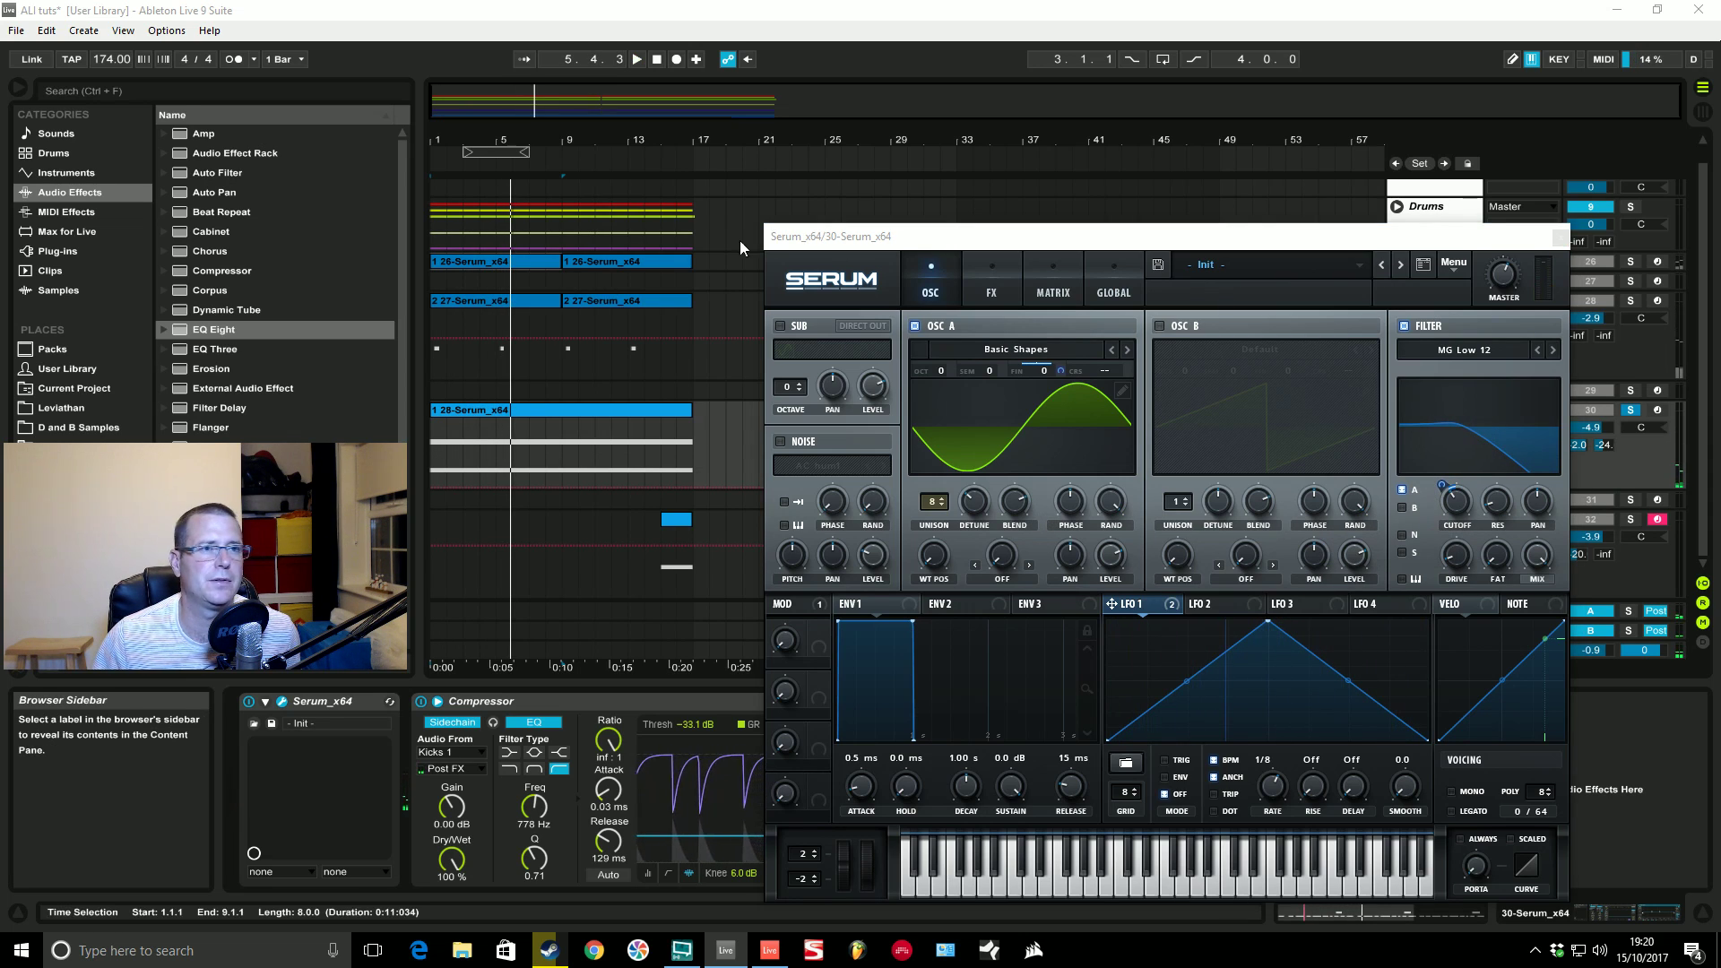
Step: Enable the Chorus, Delay and Reverb effects, and move Reverb directly after Delay in the effects chain
{"action": "left_click", "coordinate": [981, 297]}
{"action": "left_click", "coordinate": [787, 436]}
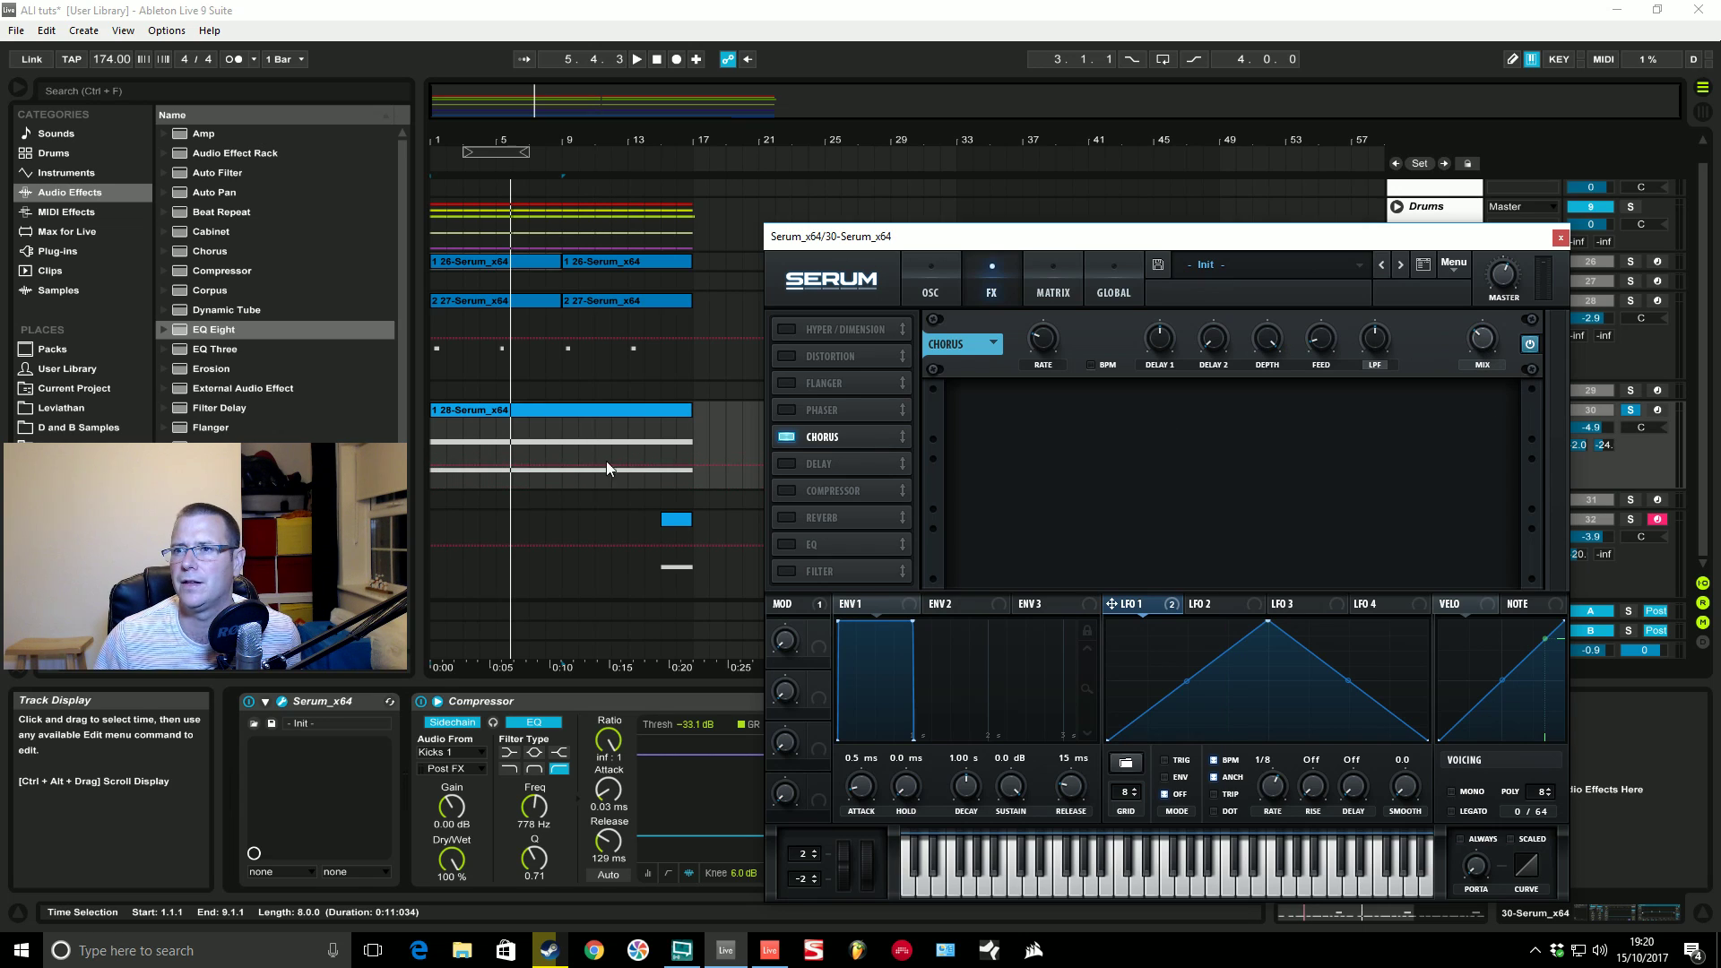
{"action": "left_click", "coordinate": [786, 463]}
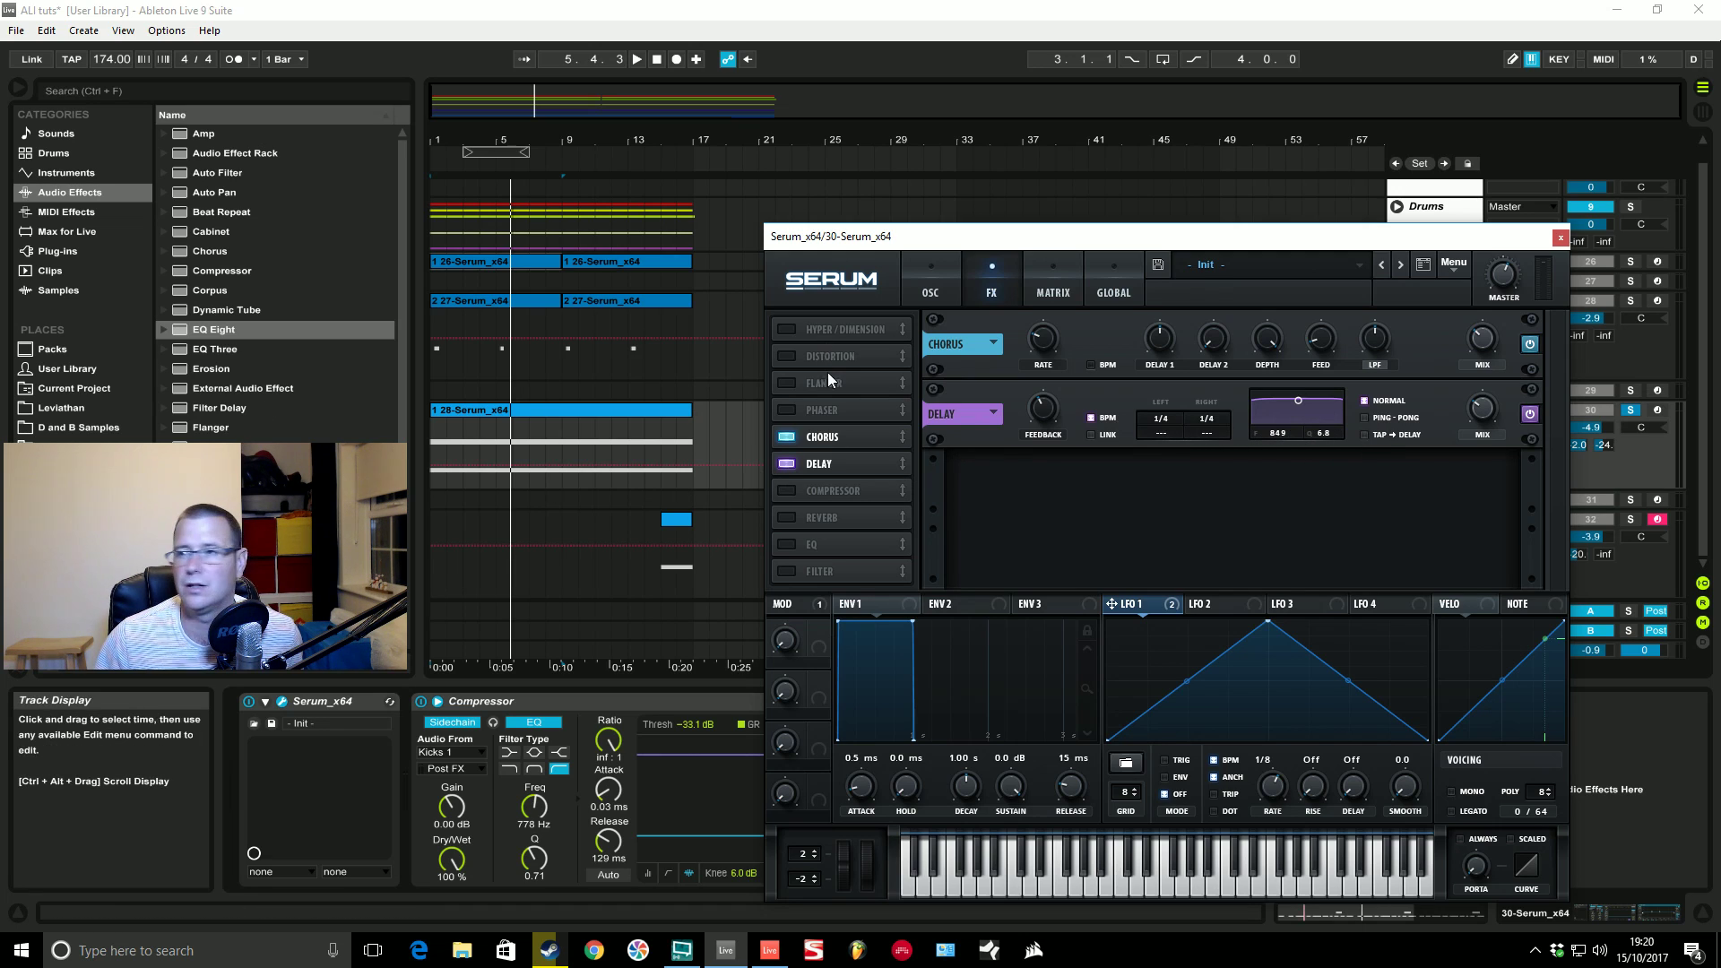
{"action": "left_click", "coordinate": [787, 517]}
{"action": "left_click_drag", "start_coordinate": [801, 529], "coordinate": [837, 484]}
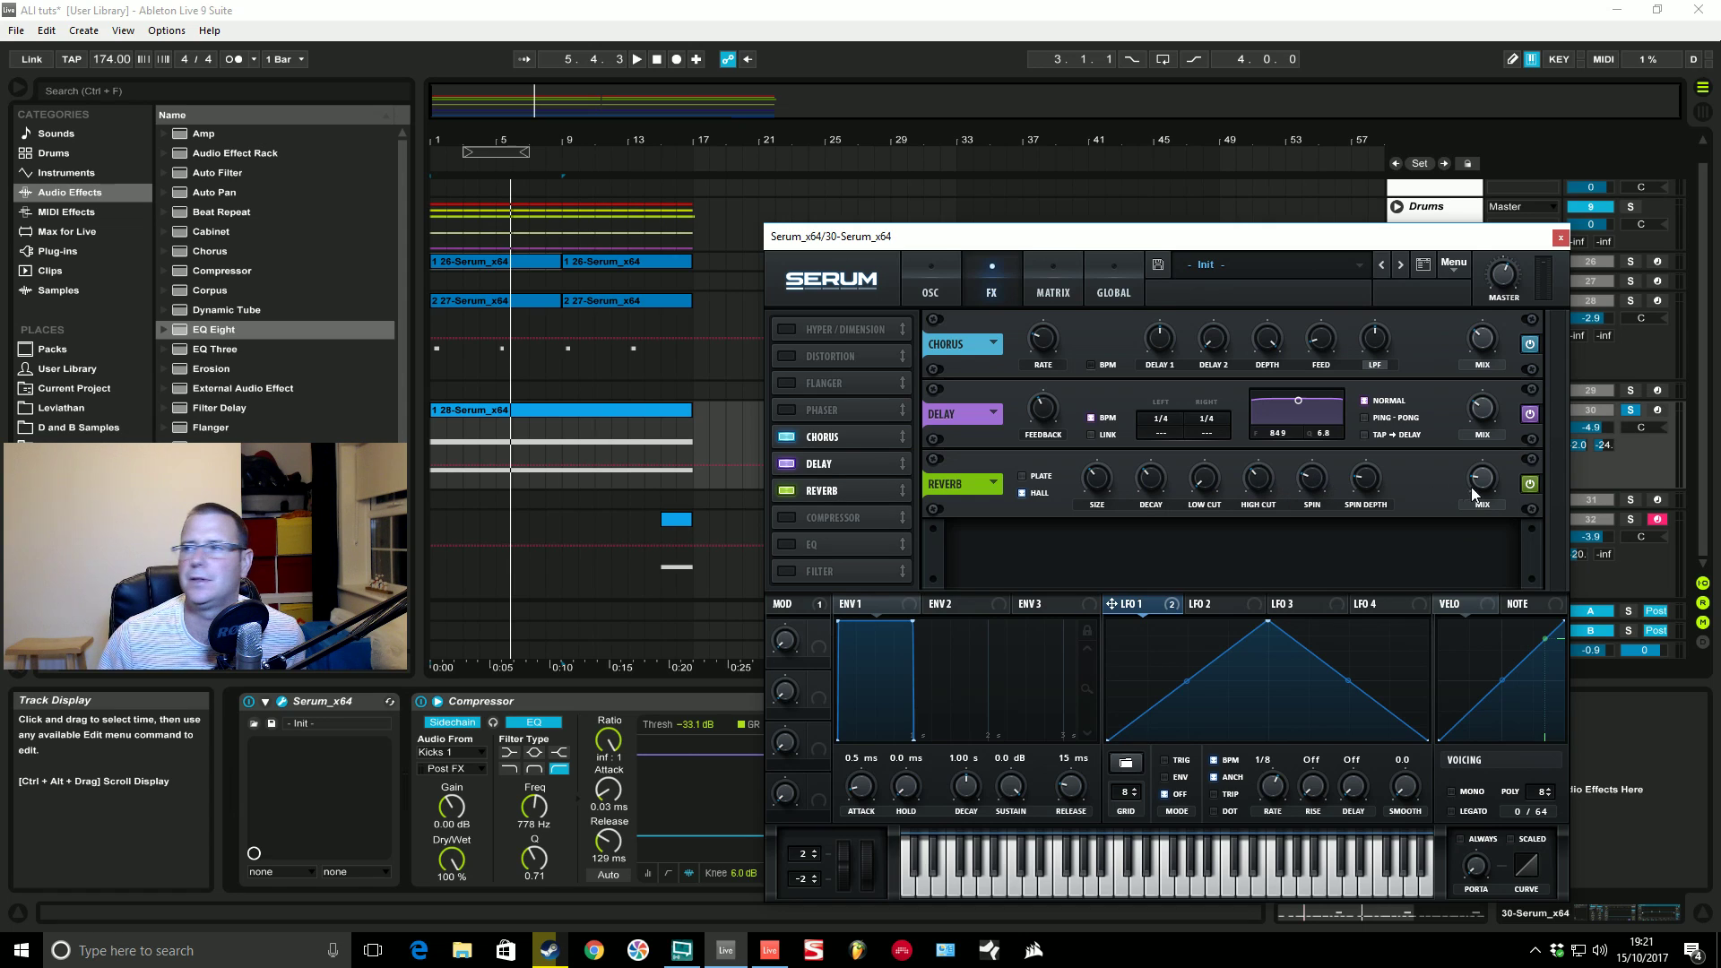
Step: Audition the pad with its effects and open the filter by setting the mod wheel to 30%
{"action": "key", "text": "space"}
{"action": "left_click", "coordinate": [930, 286]}
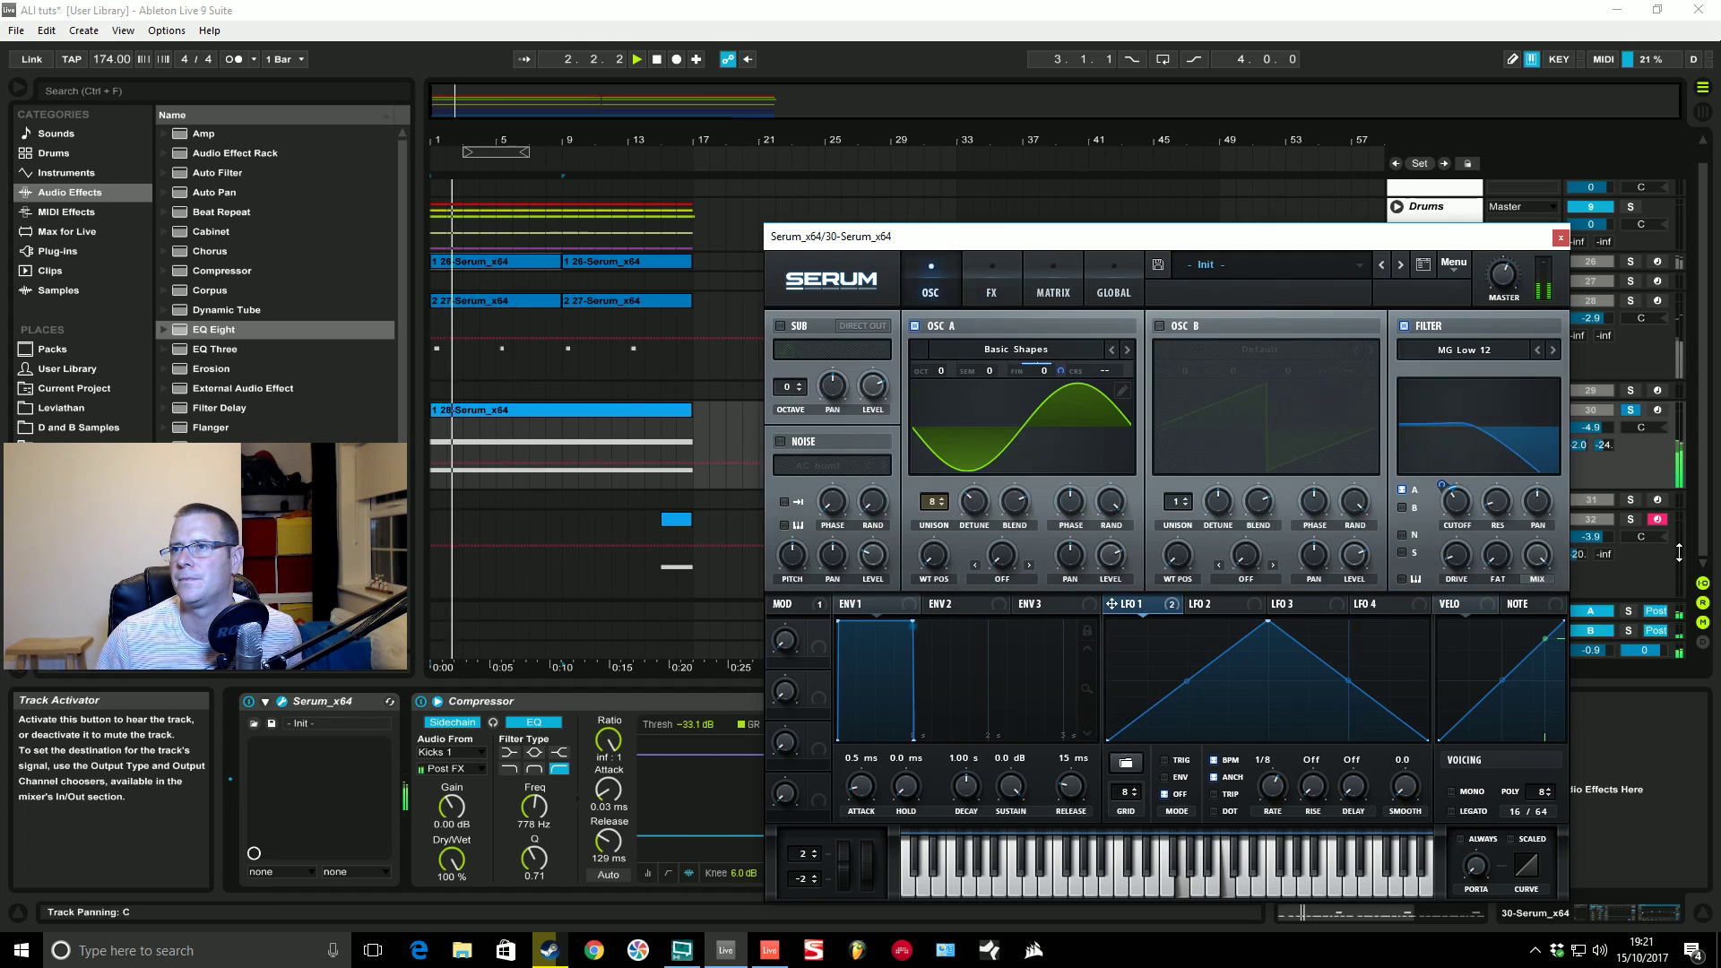
{"action": "mouse_move", "coordinate": [1444, 476]}
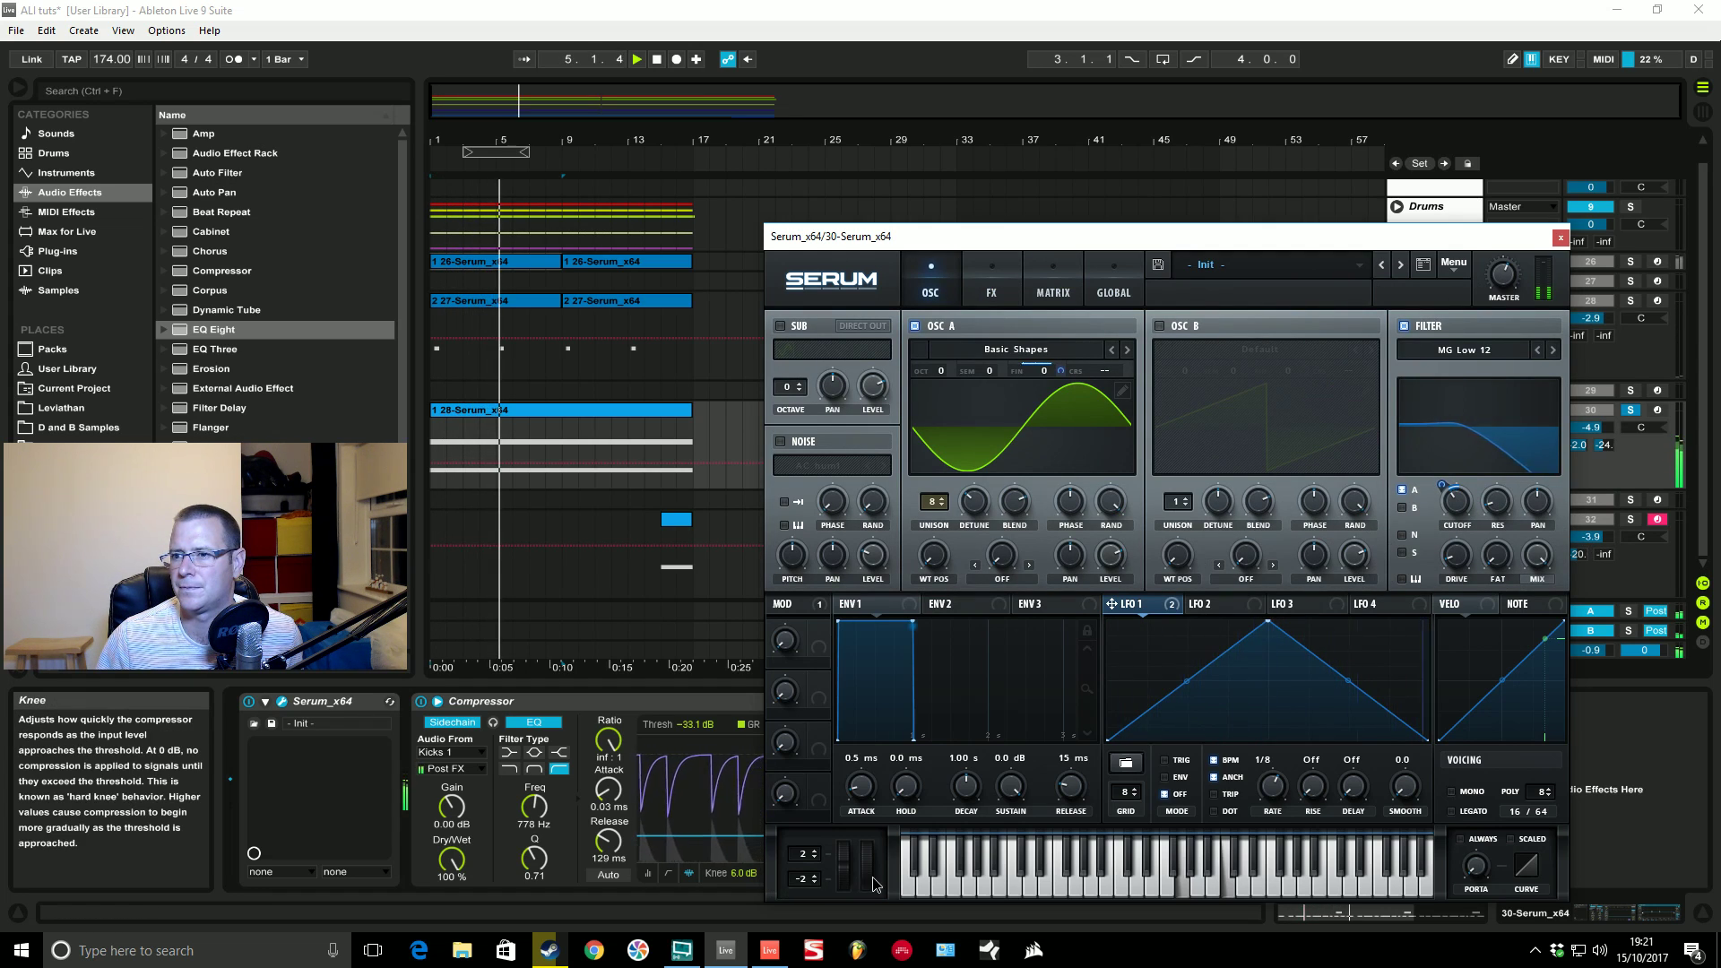
{"action": "left_click_drag", "start_coordinate": [874, 885], "coordinate": [874, 871]}
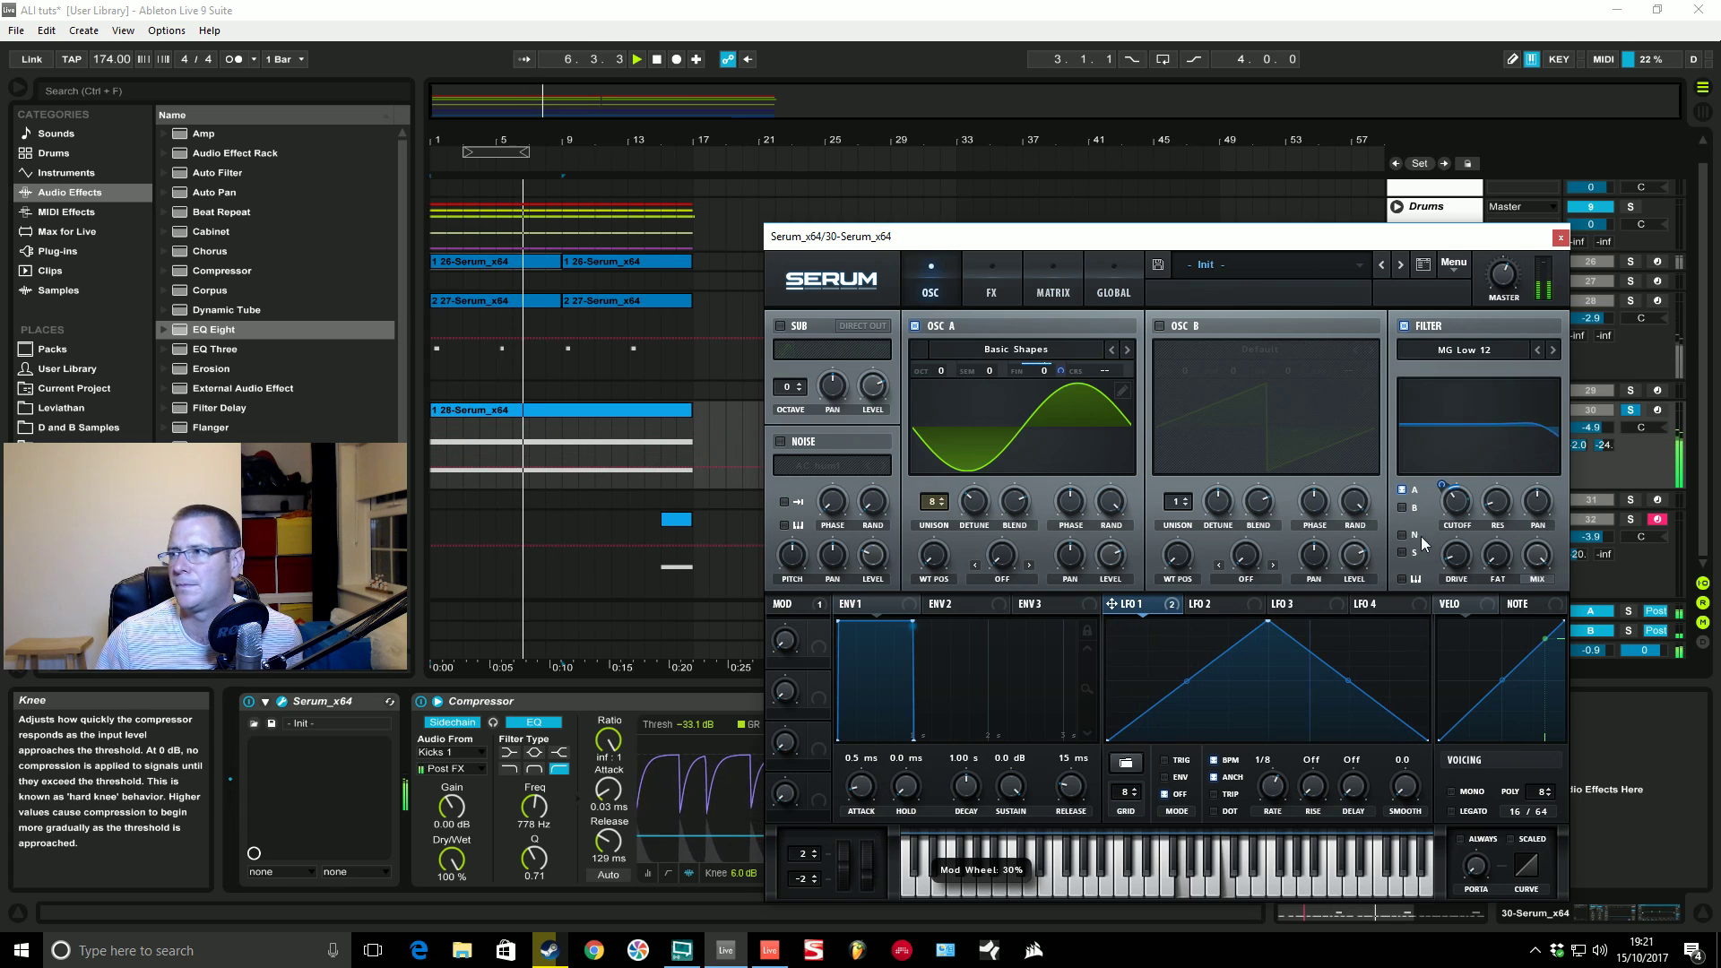
Step: Unsolo track 30, play the full mix and hide the Serum window to expose the track's device chain
{"action": "left_click", "coordinate": [1631, 411]}
{"action": "key", "text": "space"}
{"action": "key", "text": "space"}
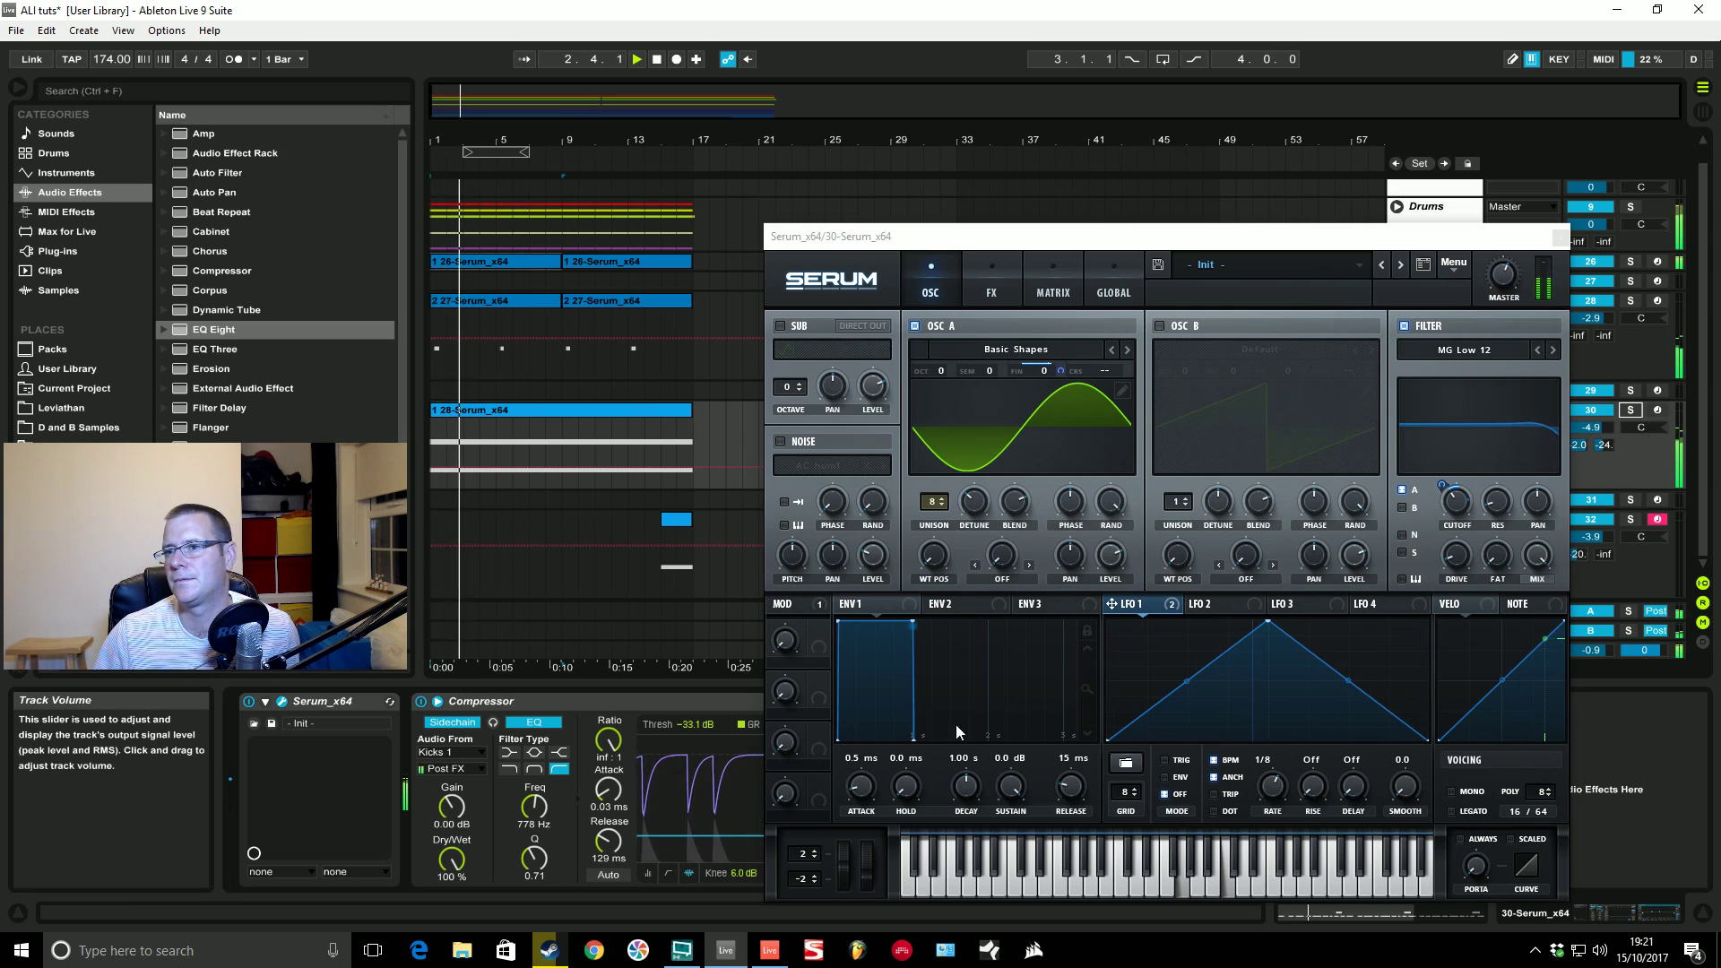
{"action": "left_click_drag", "start_coordinate": [1268, 240], "coordinate": [1698, 501]}
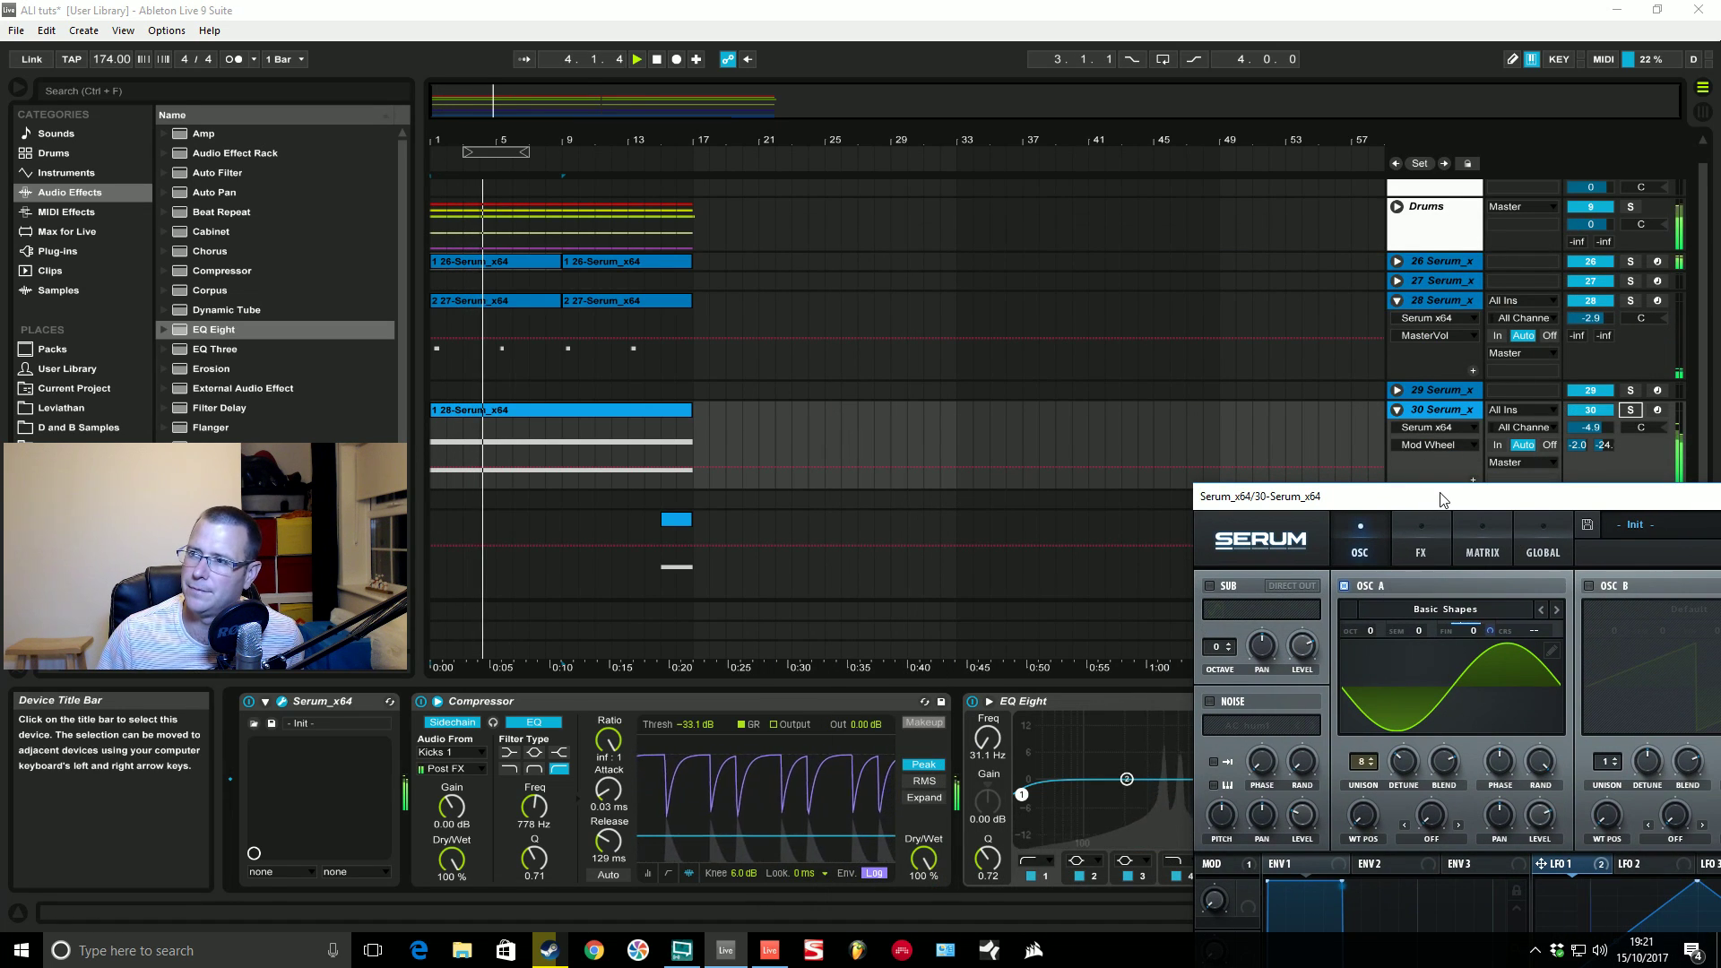
{"action": "key", "text": "ctrl+alt+p"}
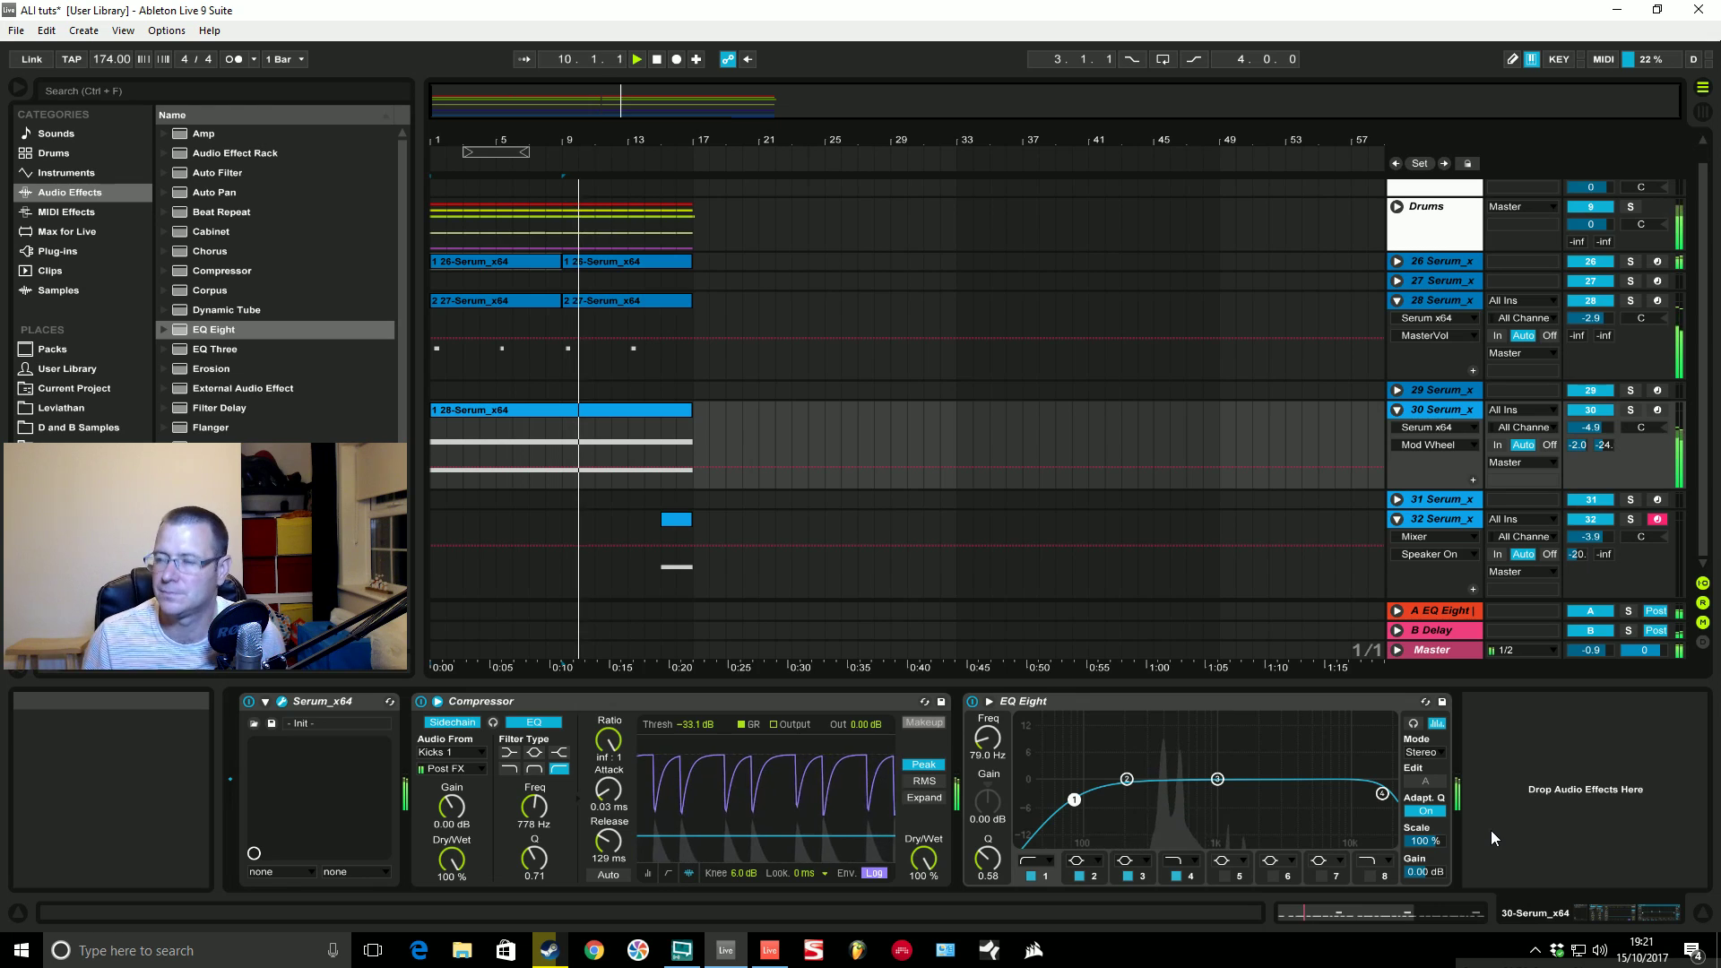
{"action": "scroll", "coordinate": [1302, 514], "scroll_direction": "up", "scroll_amount": 1}
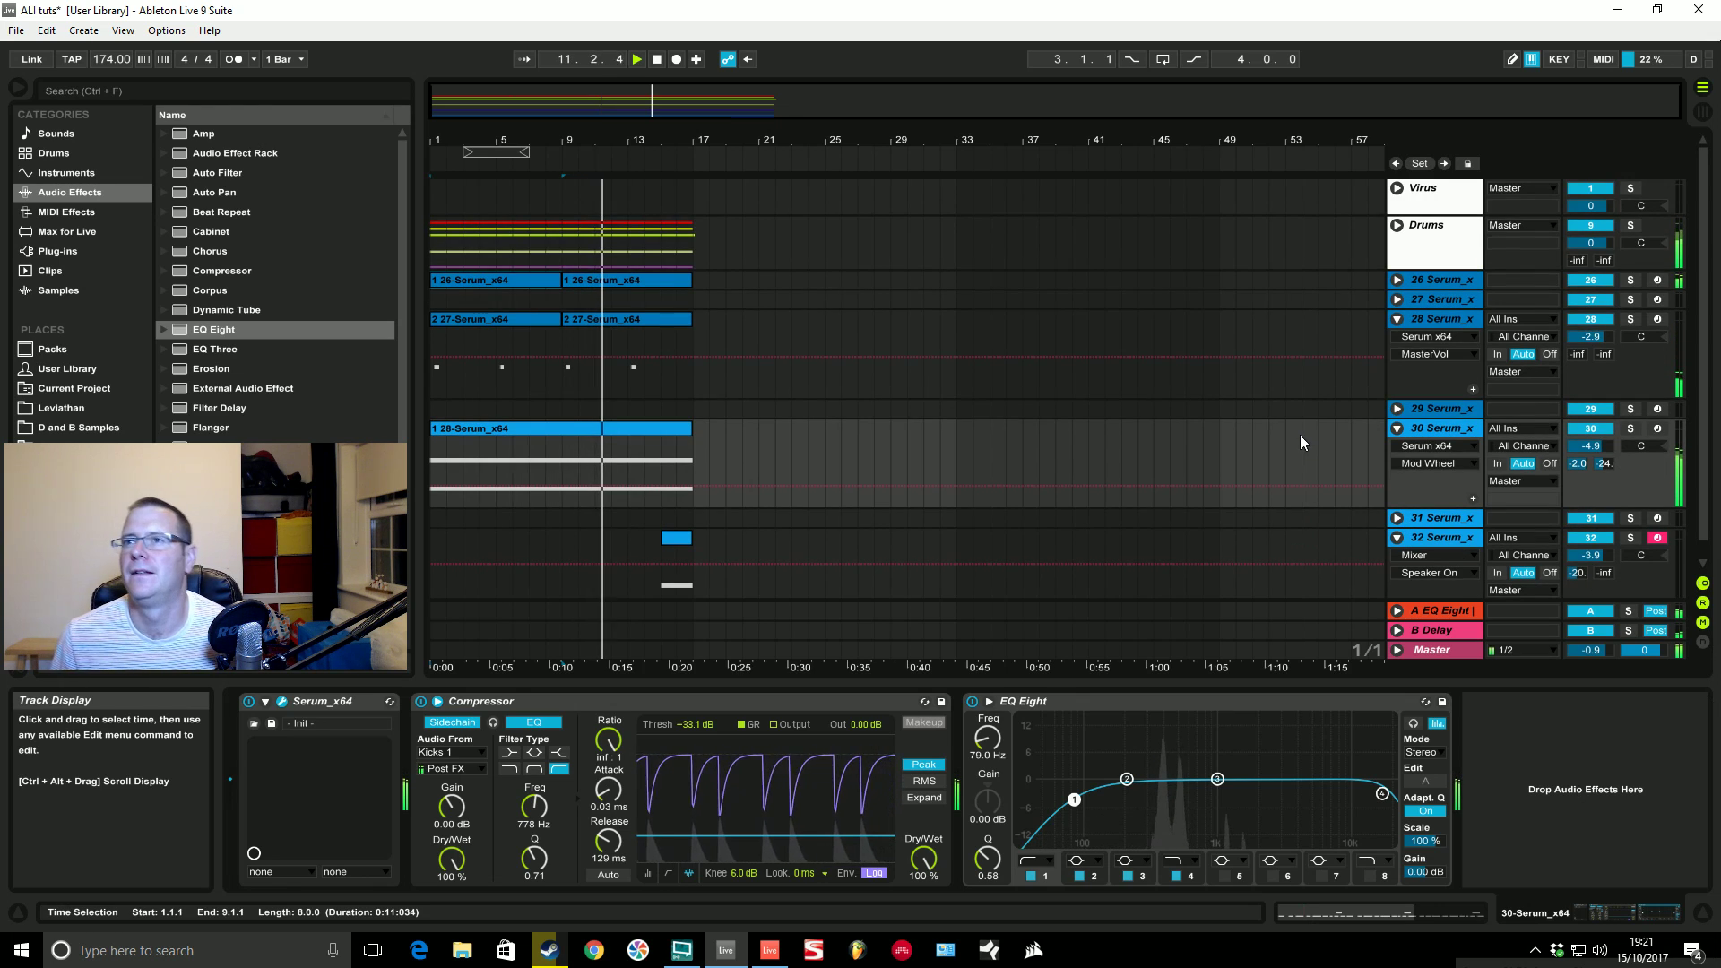
{"action": "key", "text": "space"}
Step: Solo the Drums group and compare its sound with the Glue Compressor bypassed and re-enabled
{"action": "left_click", "coordinate": [1438, 237]}
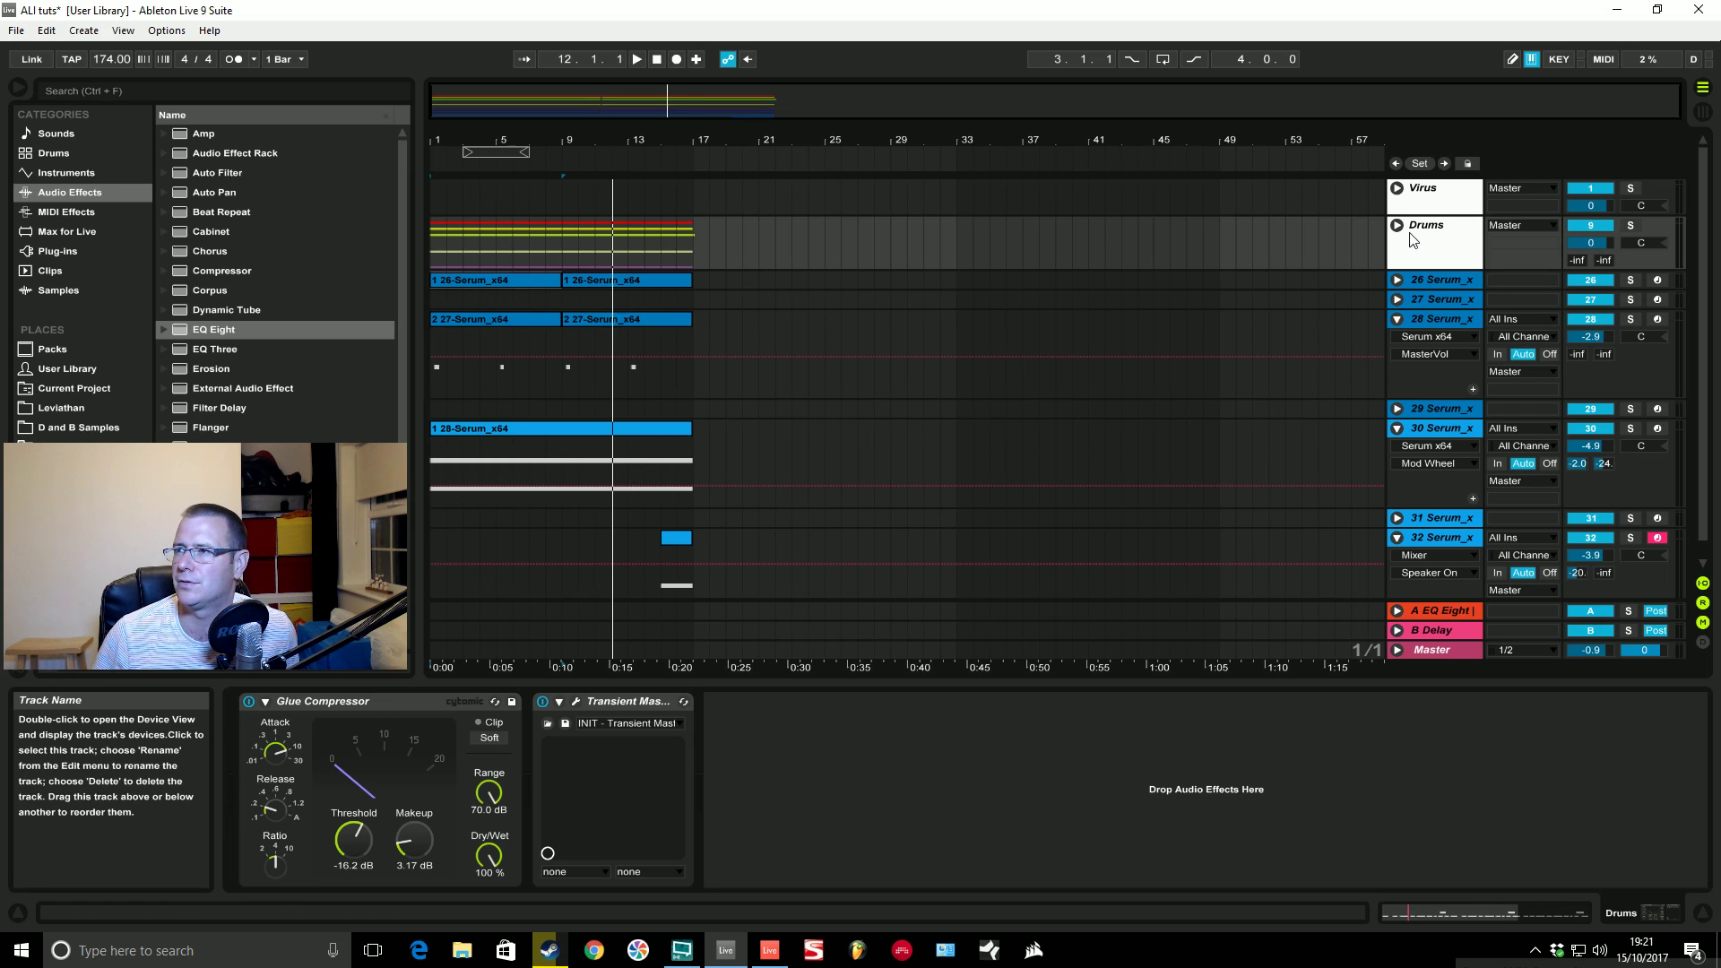
{"action": "left_click", "coordinate": [249, 703]}
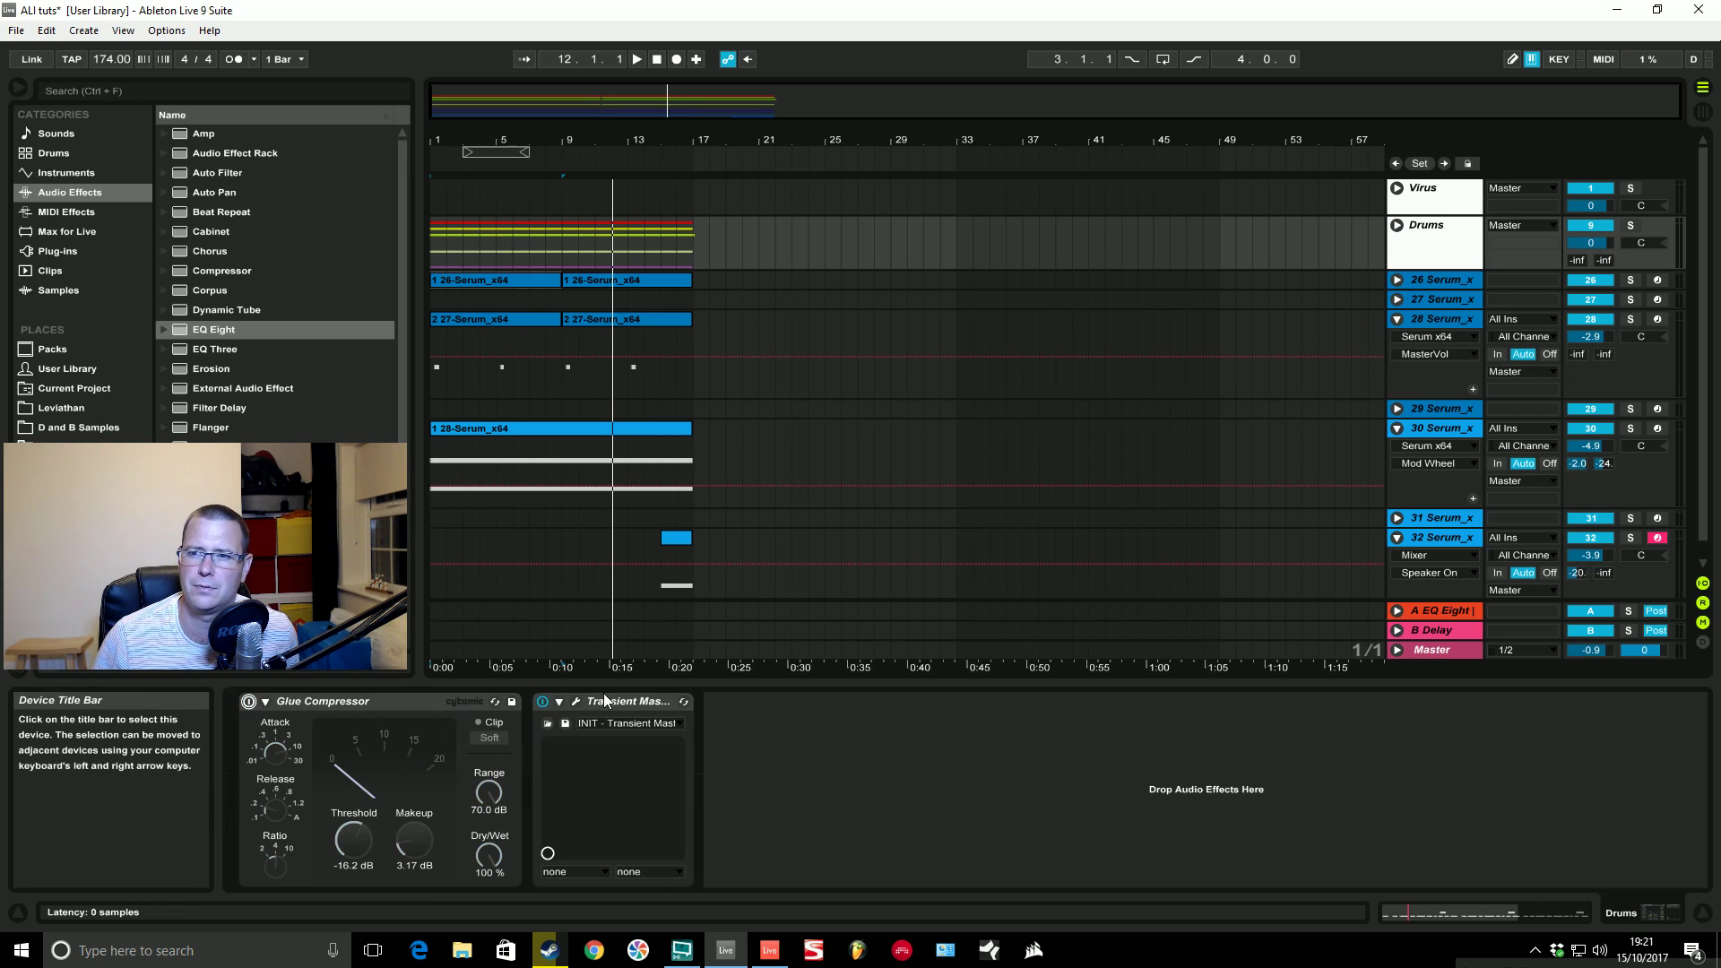
{"action": "left_click", "coordinate": [1631, 225]}
{"action": "key", "text": "space"}
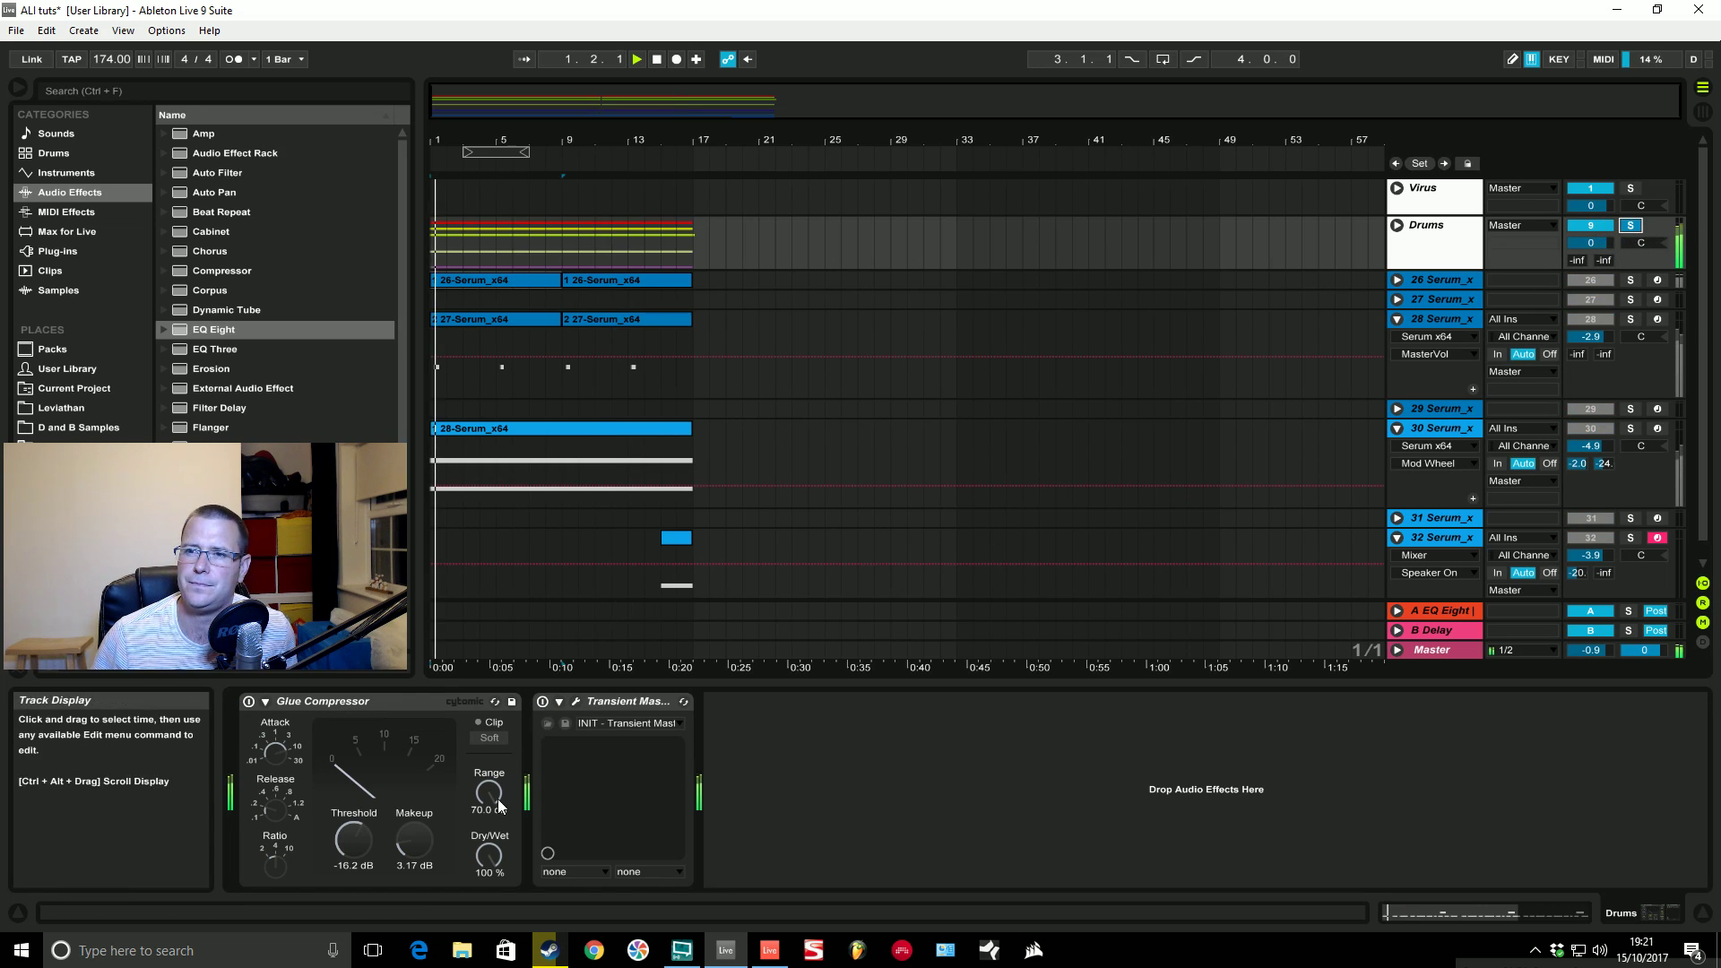
{"action": "left_click", "coordinate": [250, 702]}
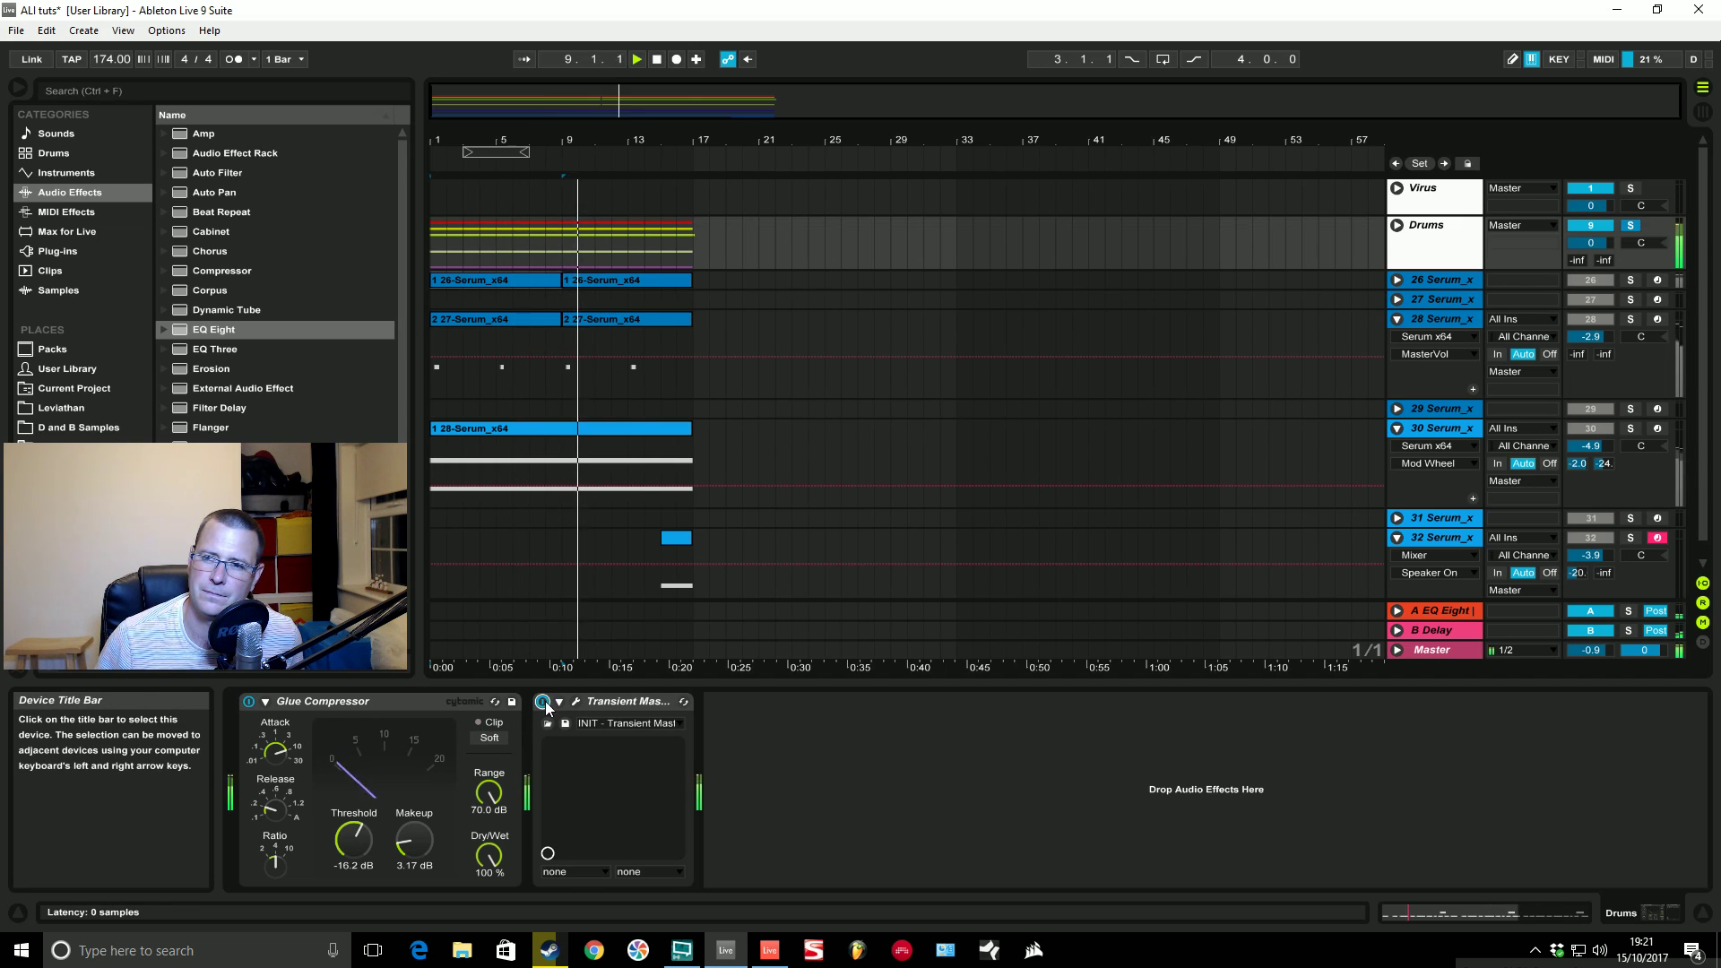
Step: Open Transient Master on the Drums group and raise its attack to 63% and its sustain to 55% during playback
{"action": "left_click", "coordinate": [575, 702]}
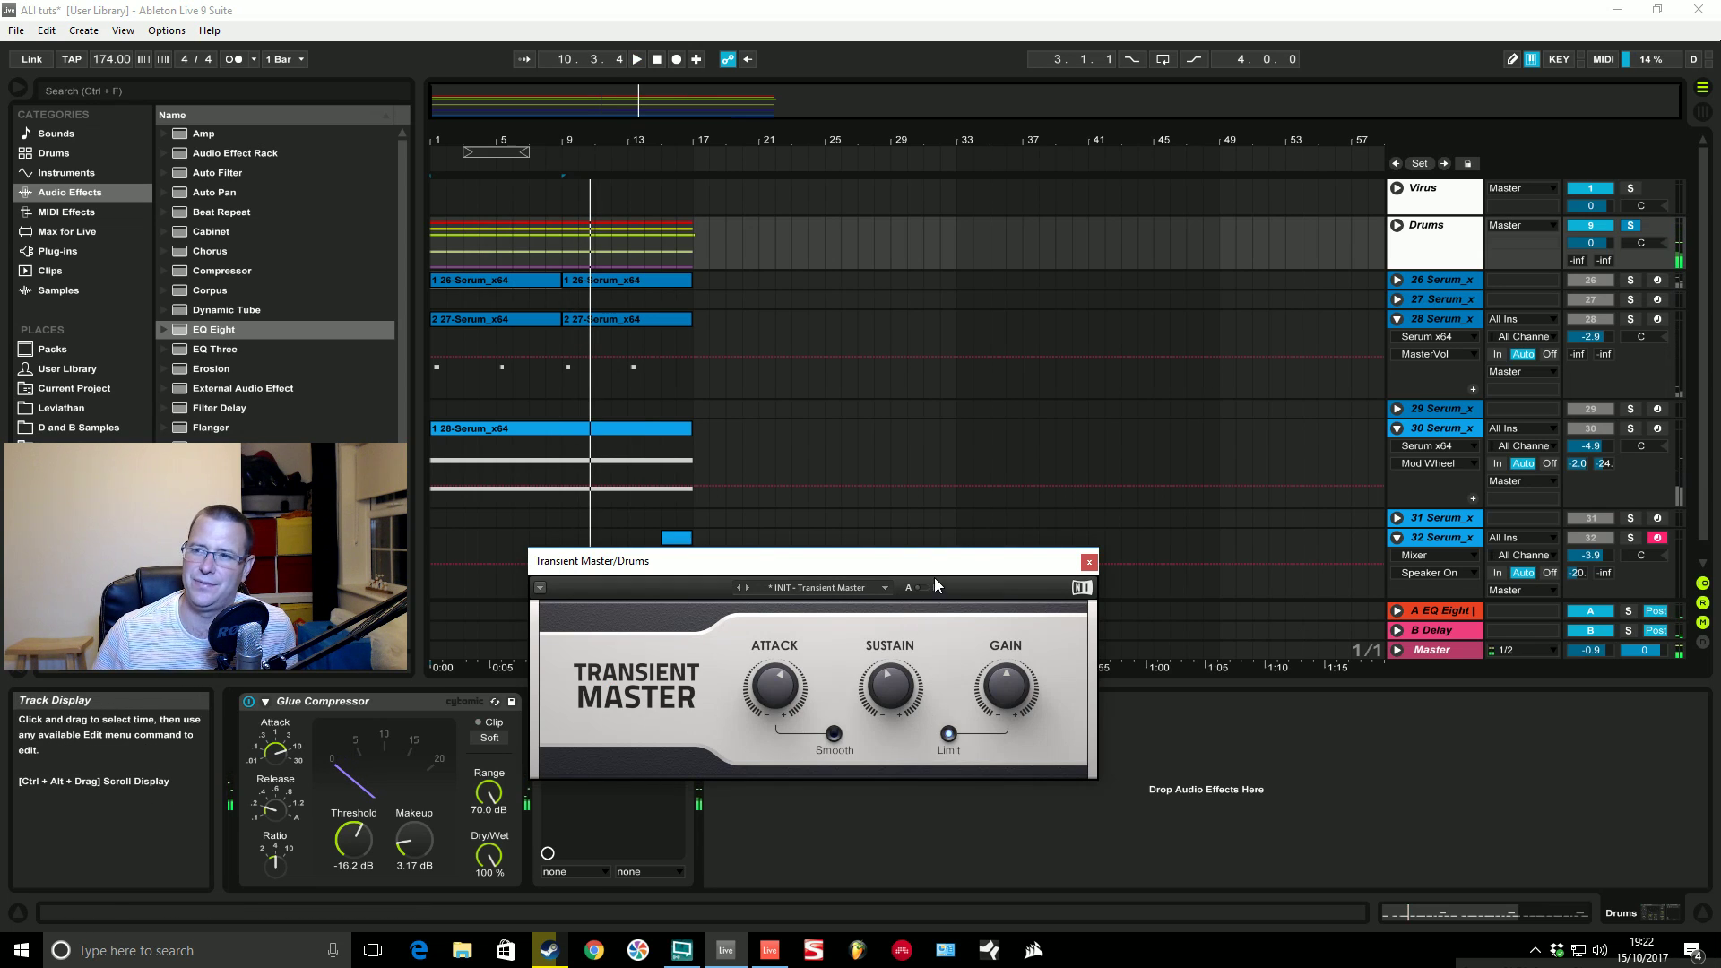
{"action": "left_click_drag", "start_coordinate": [934, 560], "coordinate": [996, 380]}
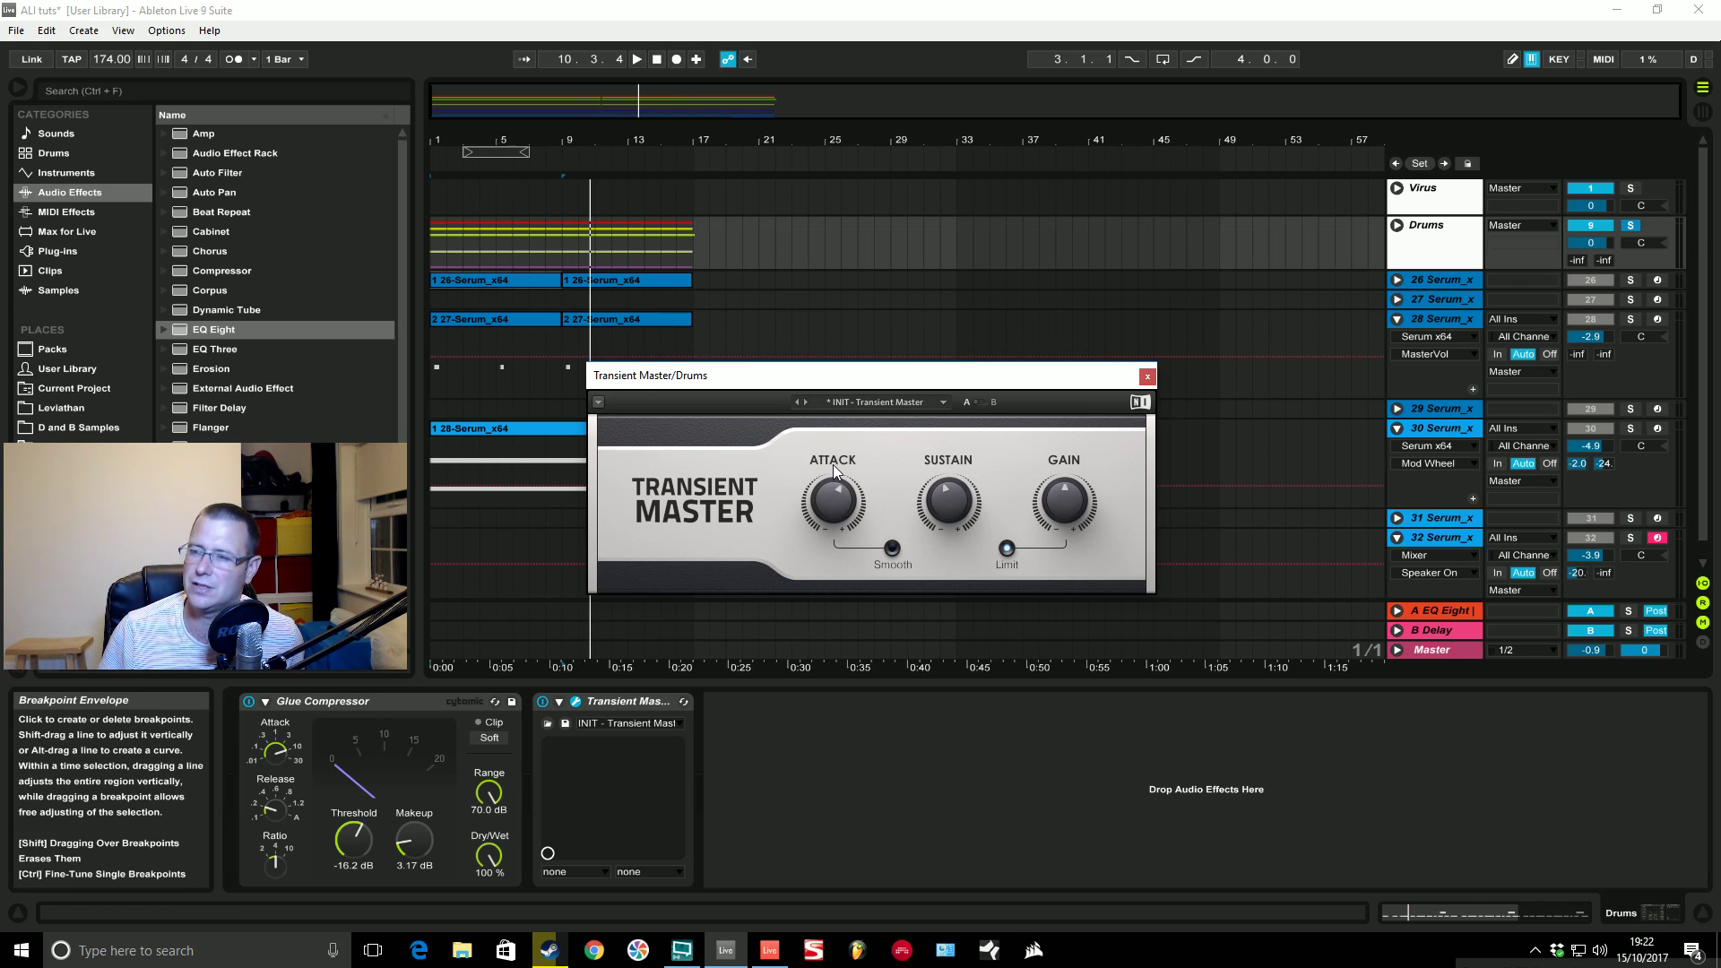
{"action": "mouse_move", "coordinate": [946, 489]}
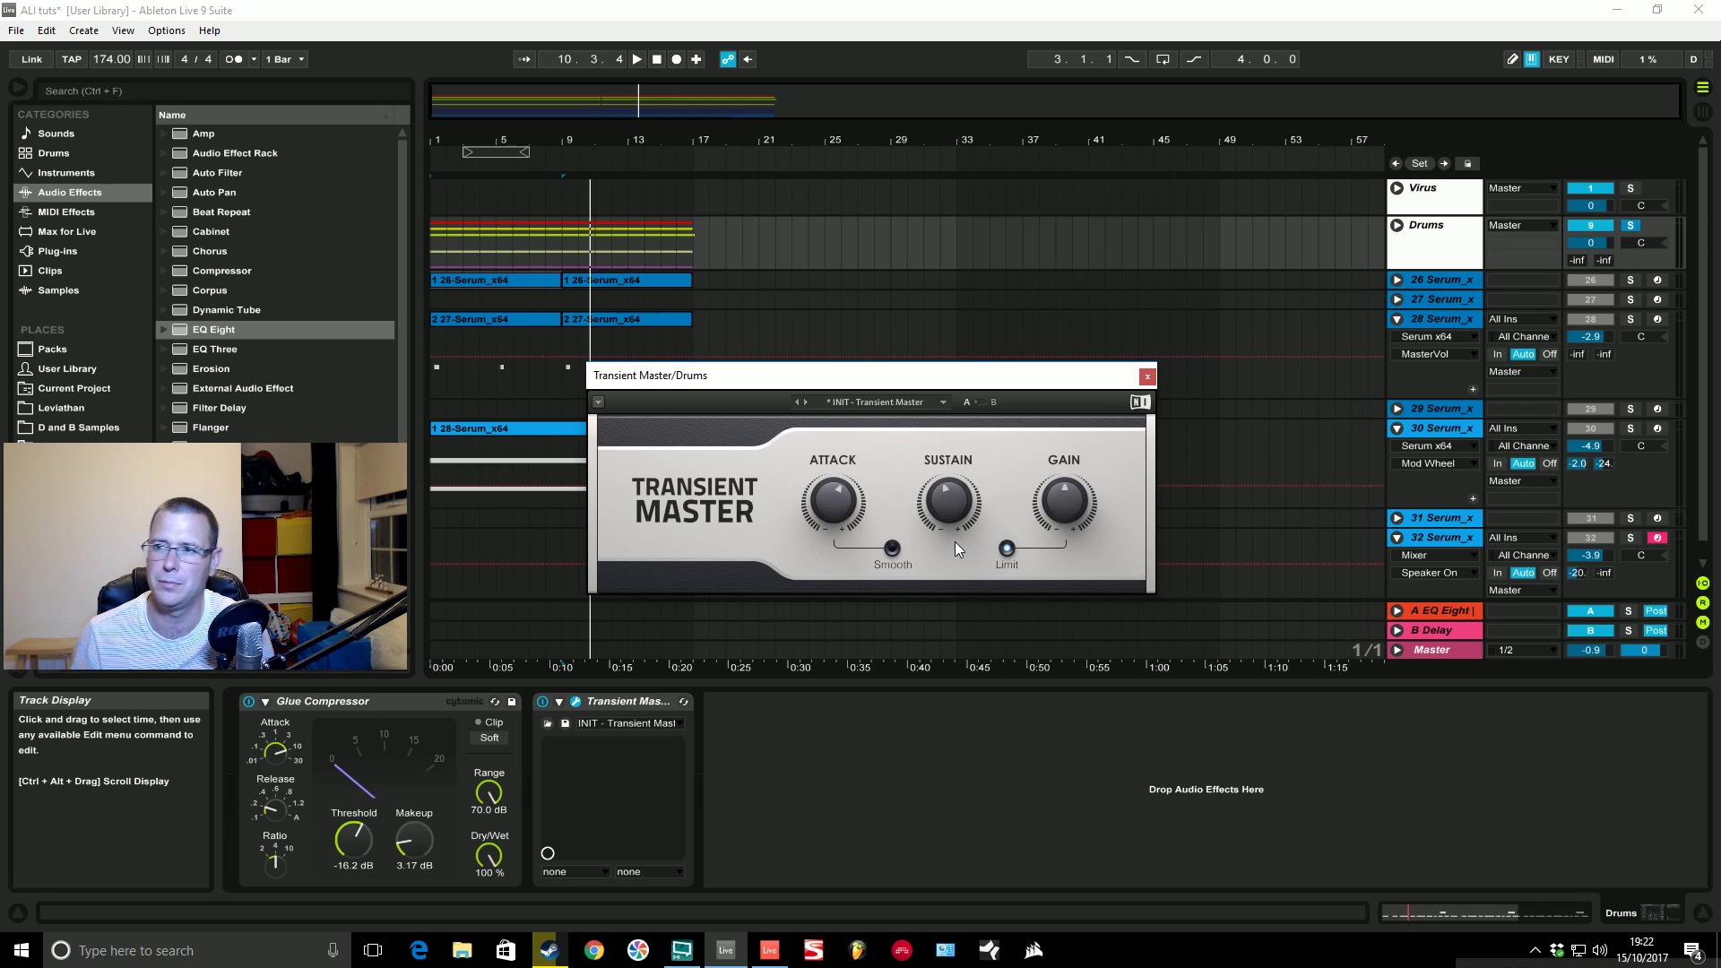
{"action": "left_click_drag", "start_coordinate": [823, 513], "coordinate": [823, 466]}
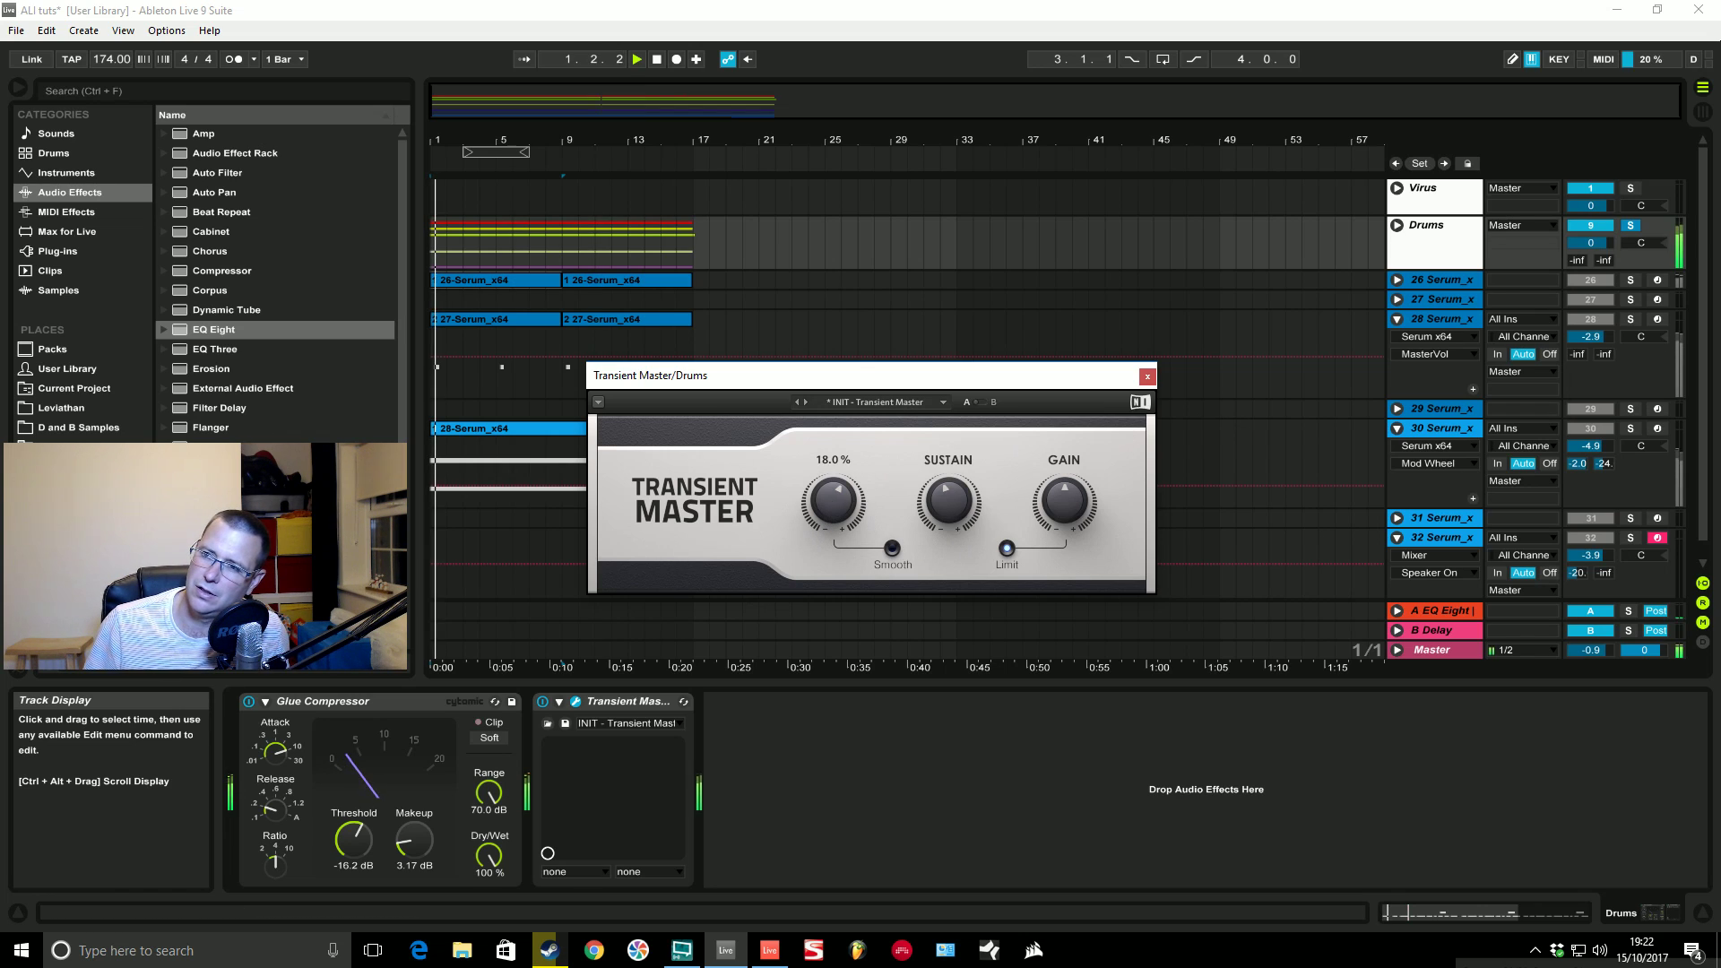
{"action": "mouse_move", "coordinate": [949, 513]}
{"action": "left_mouse_down"}
{"action": "mouse_move", "coordinate": [949, 556]}
{"action": "mouse_move", "coordinate": [949, 511]}
{"action": "mouse_move", "coordinate": [933, 520]}
{"action": "left_mouse_up"}
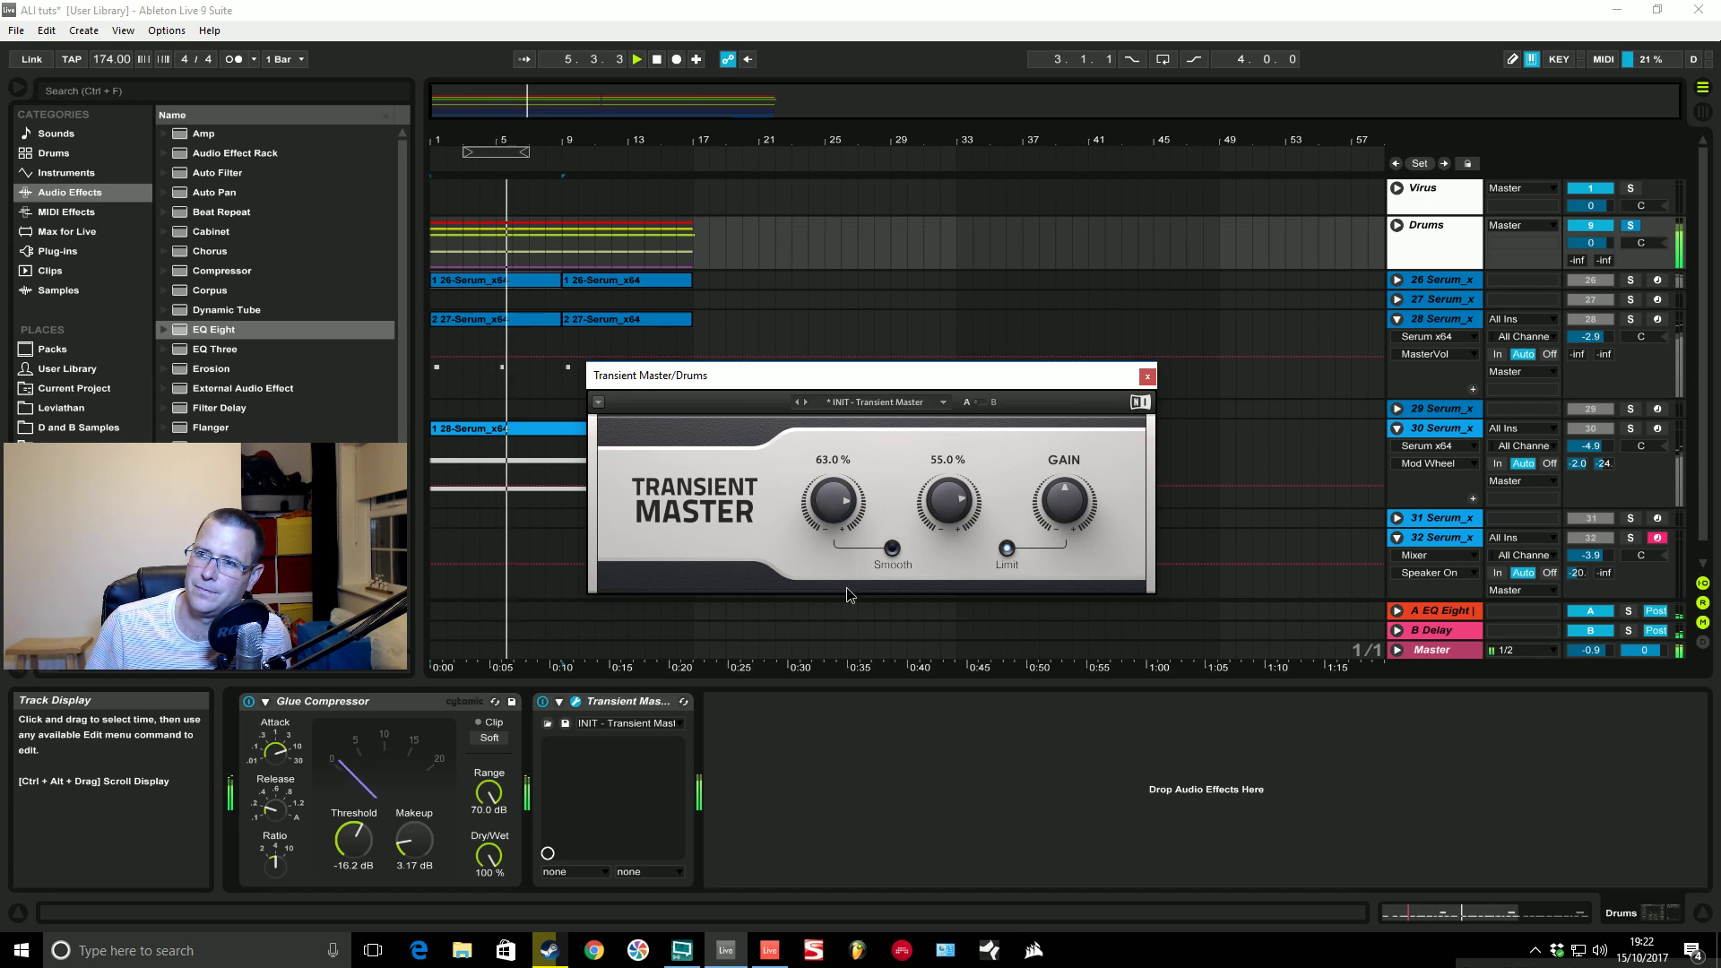
{"action": "left_click_drag", "start_coordinate": [814, 471], "coordinate": [831, 508]}
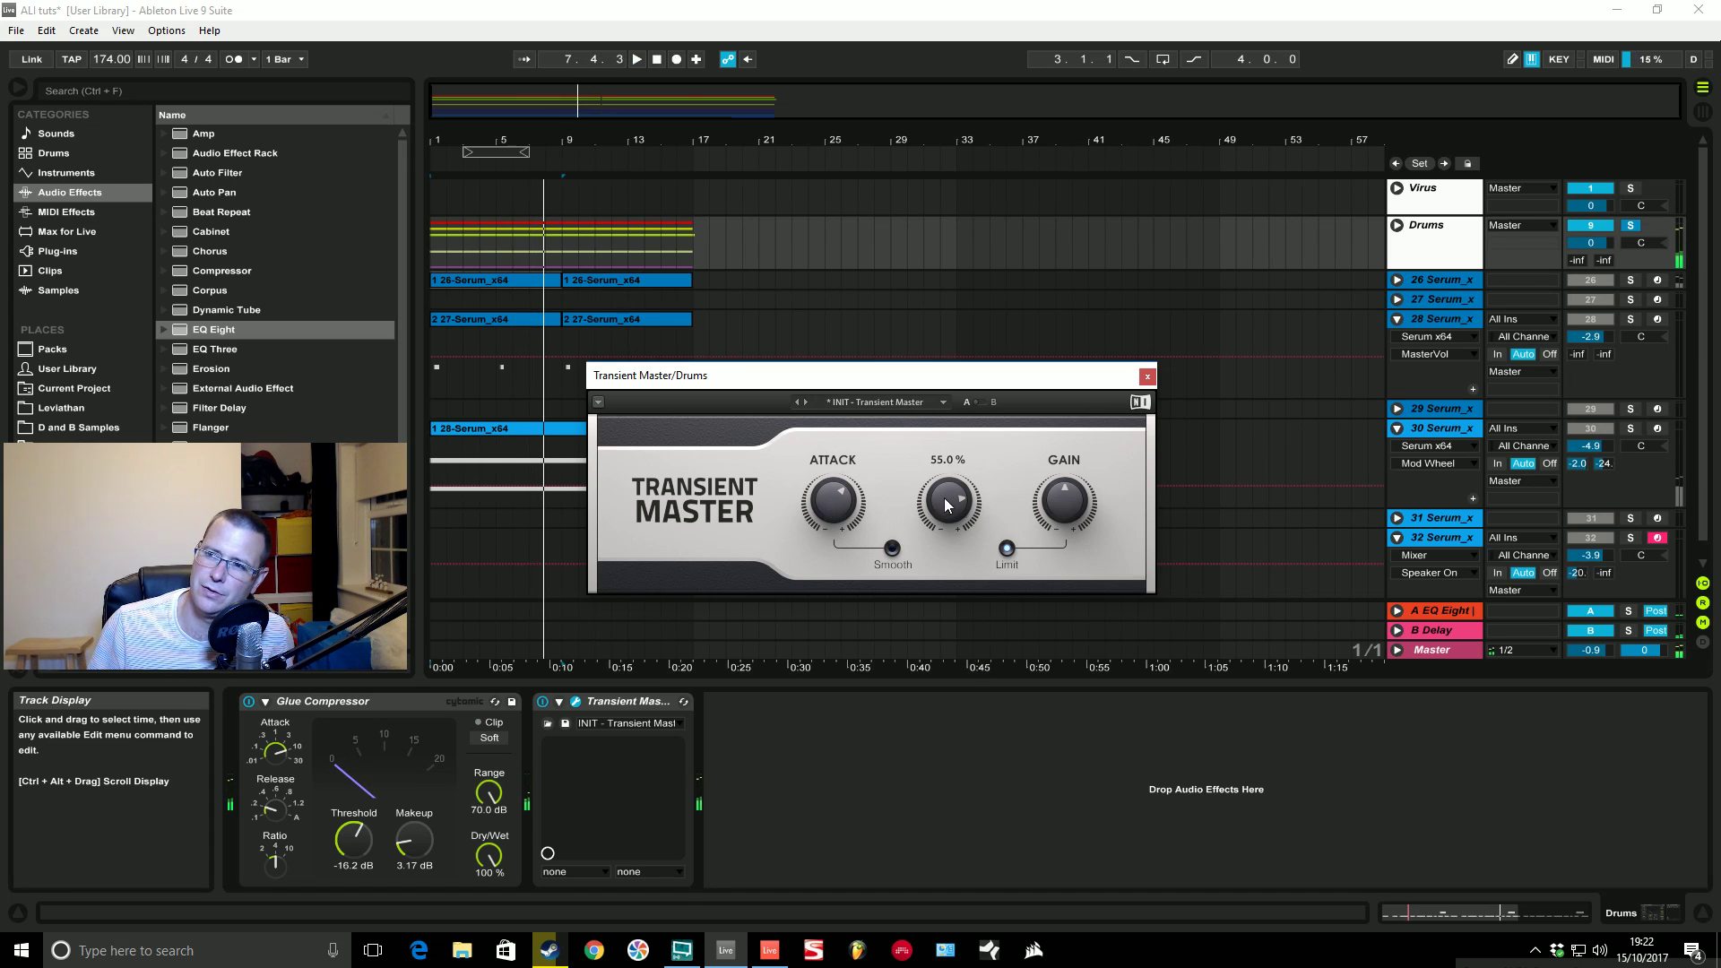
Step: Audition the drums with the Transient Master settings, close its window and compare with the device bypassed
{"action": "key", "text": "space"}
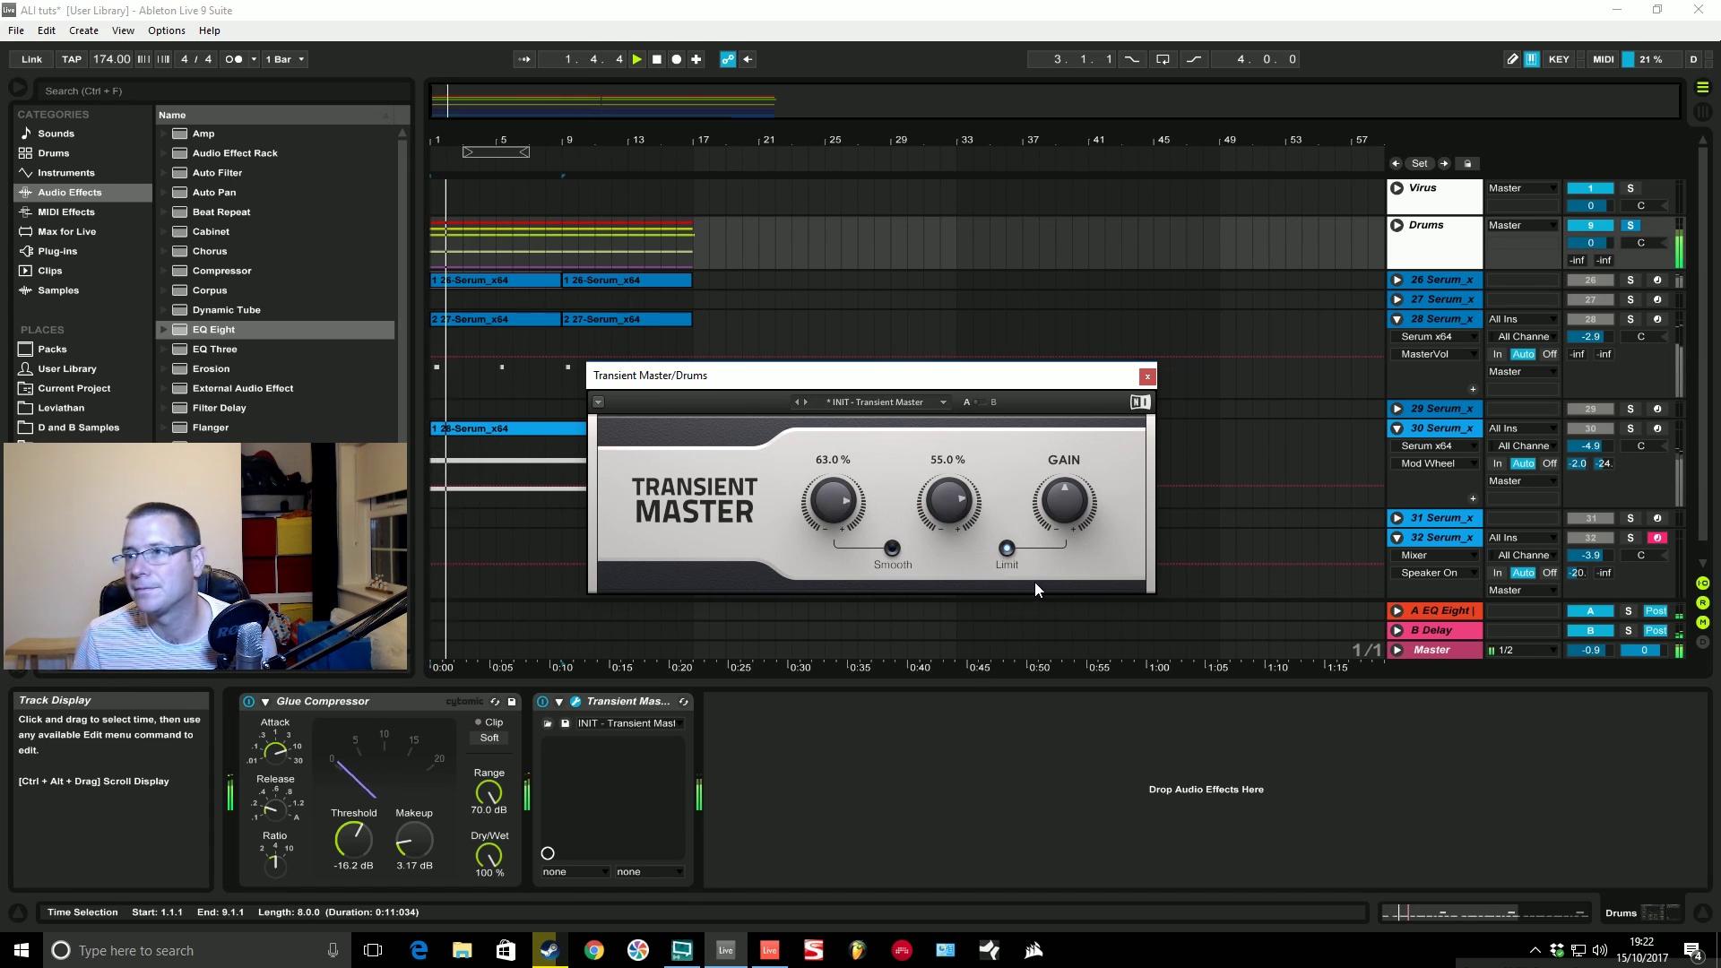
{"action": "left_click", "coordinate": [1148, 377]}
{"action": "key", "text": "space"}
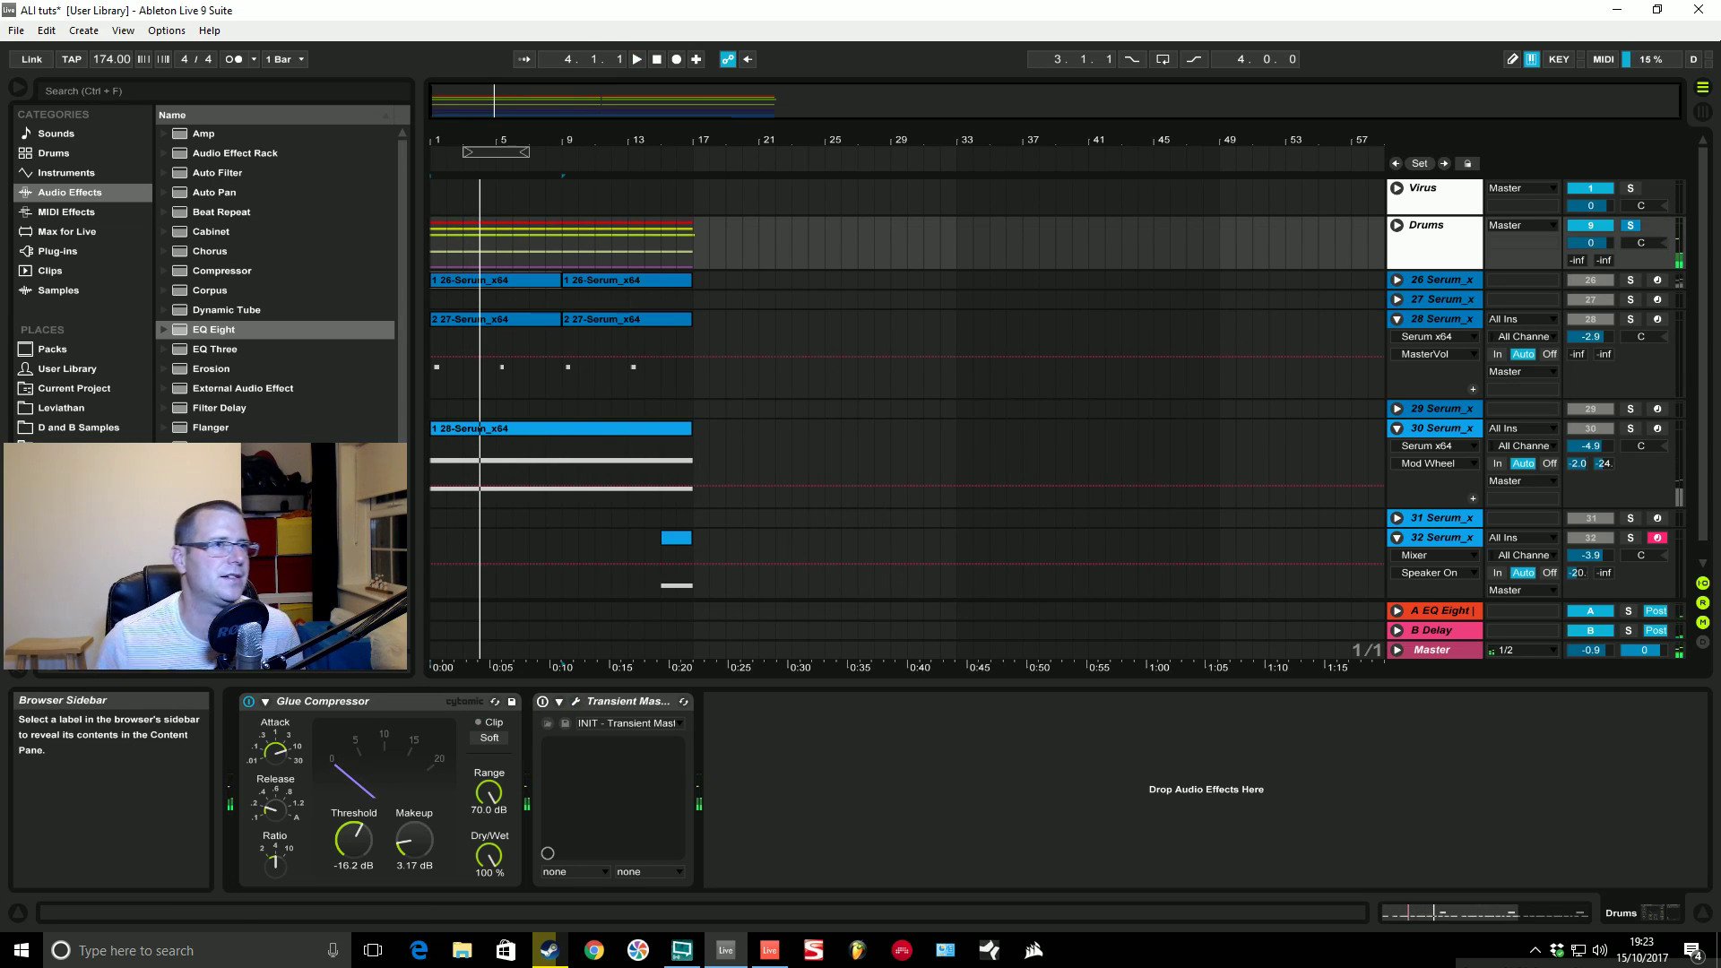